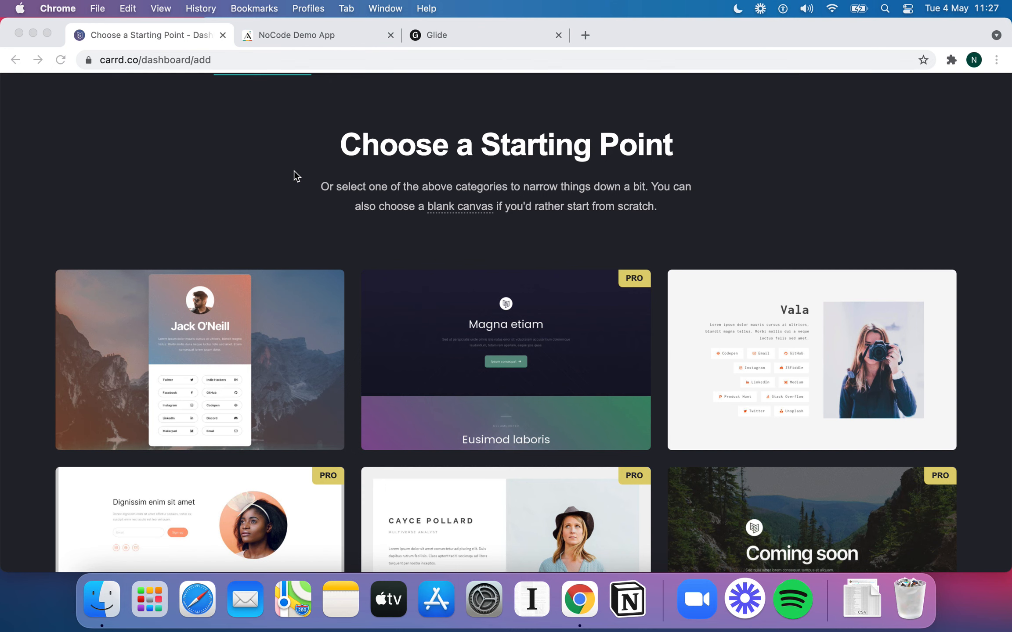
Browse Carrd's starting-point templates, then return to the NoCode Demo App in Adalo
scroll(264, 178, down, 1)
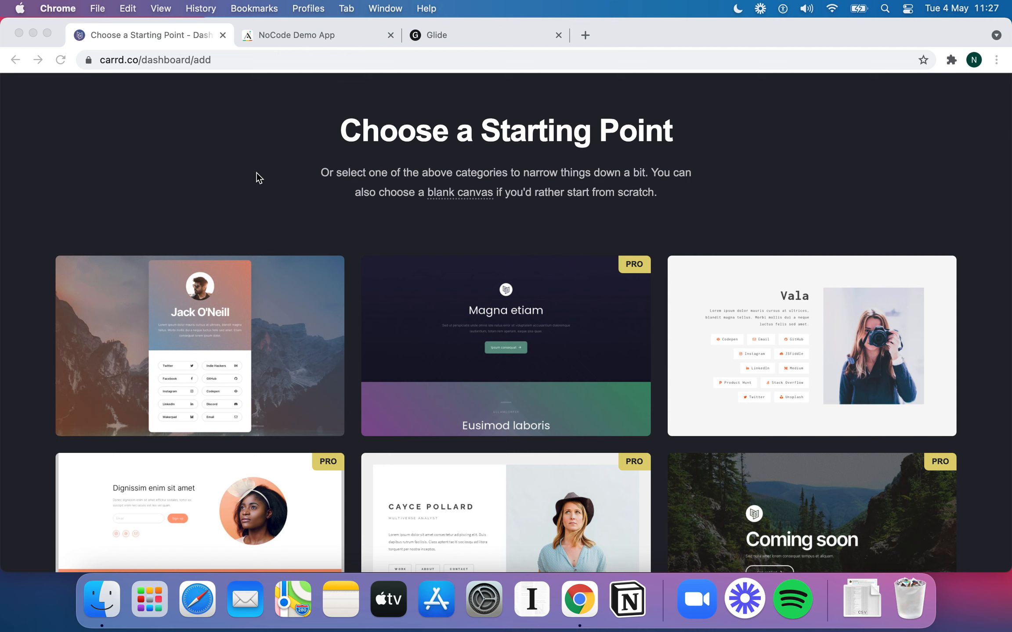
scroll(282, 184, up, 2)
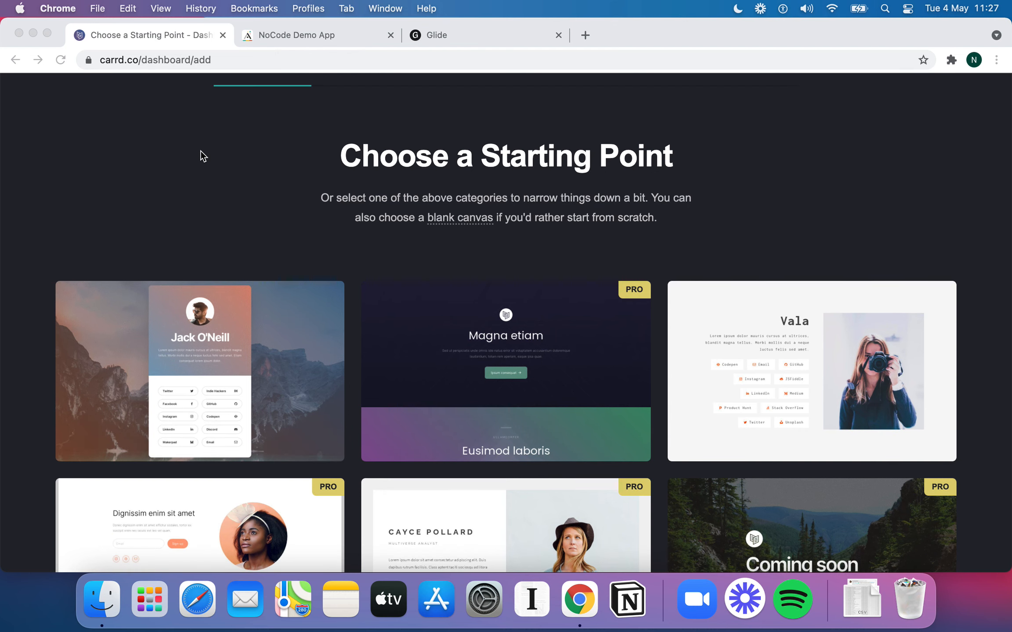
scroll(207, 172, up, 4)
scroll(206, 172, down, 7)
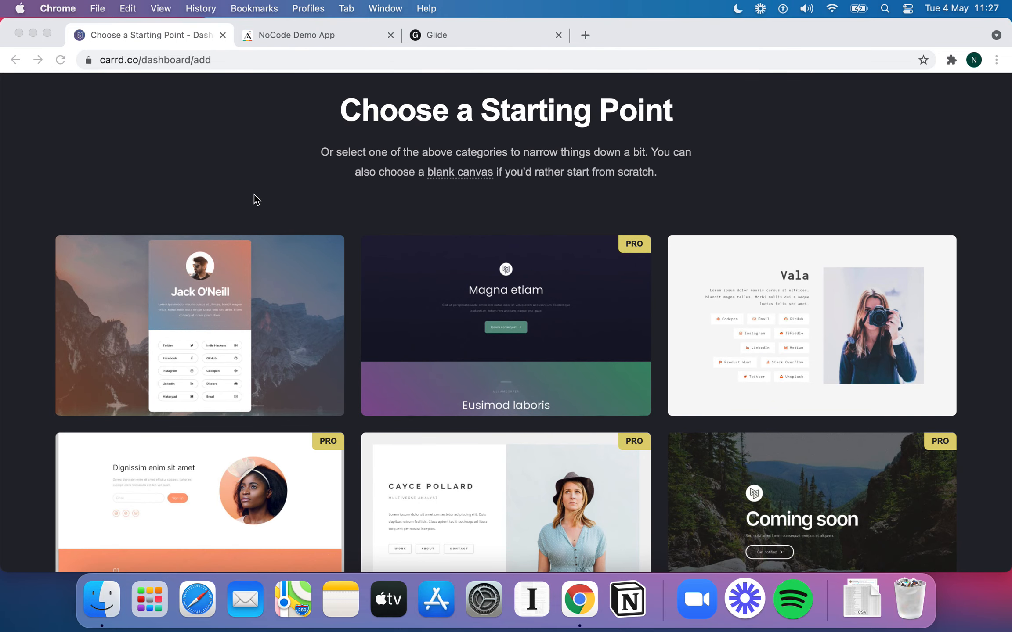
click(299, 39)
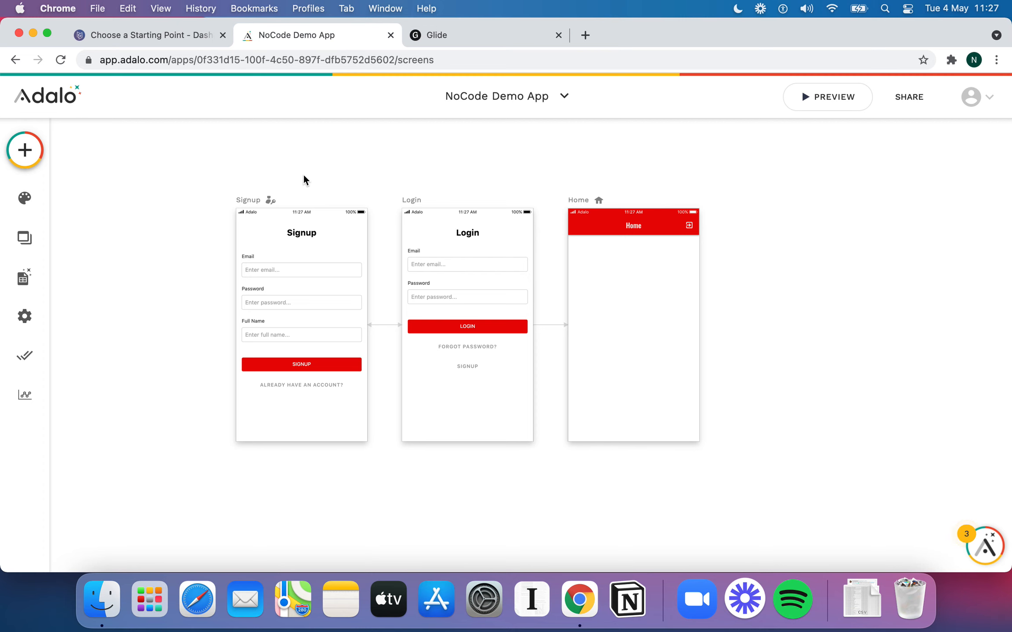
Switch to Glide's My Apps dashboard listing ApartmentVoter!, Employees and Delivery
click(470, 39)
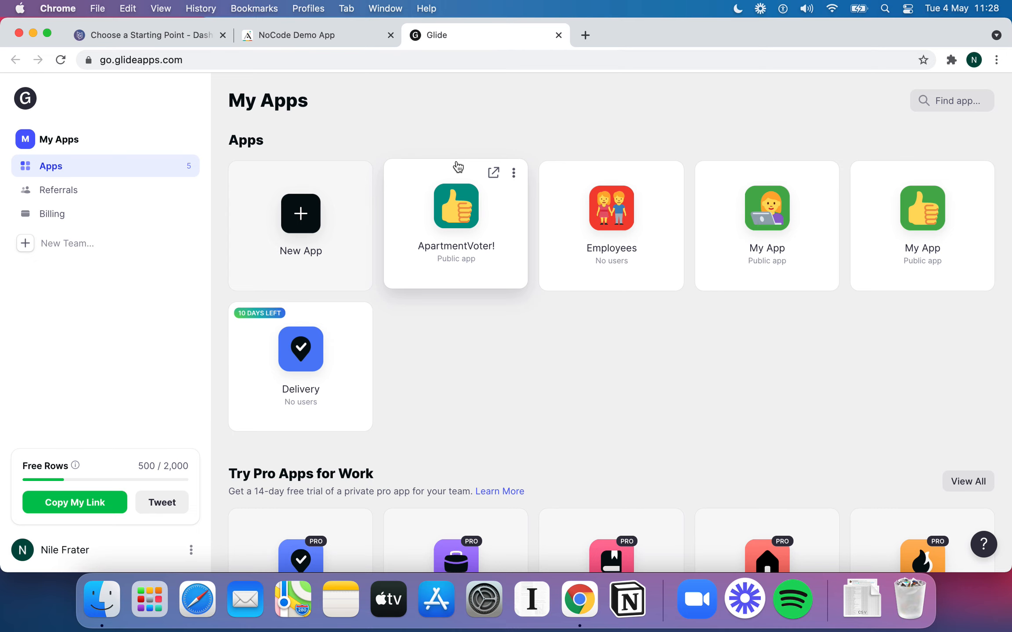
Back in Carrd, start a new site from the Magna etiam template and preview its sections
click(169, 38)
mouse_move(476, 366)
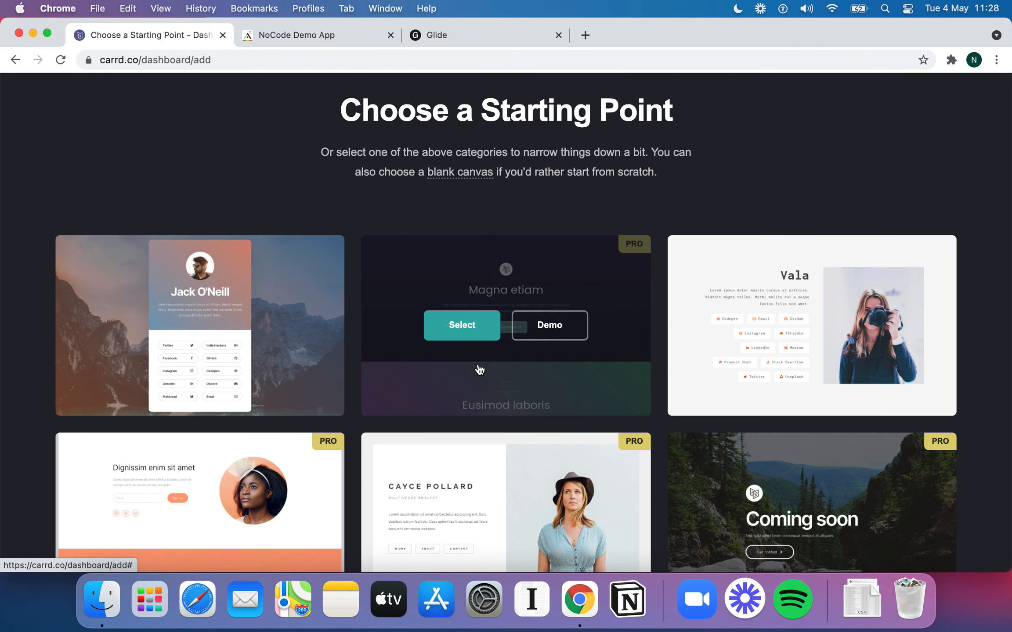
scroll(478, 369, up, 1)
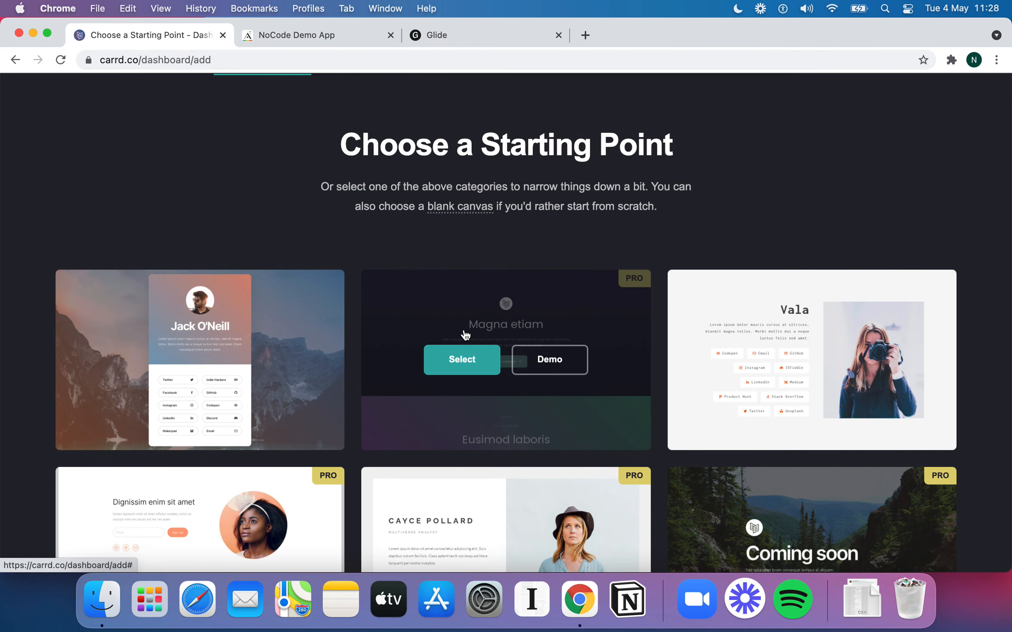
click(472, 371)
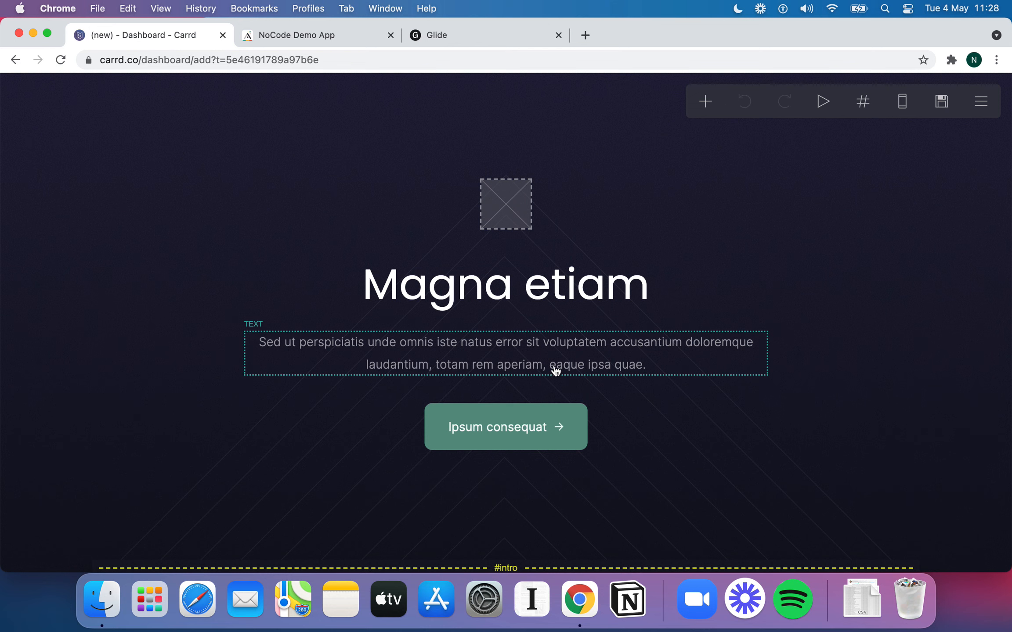
scroll(559, 361, down, 5)
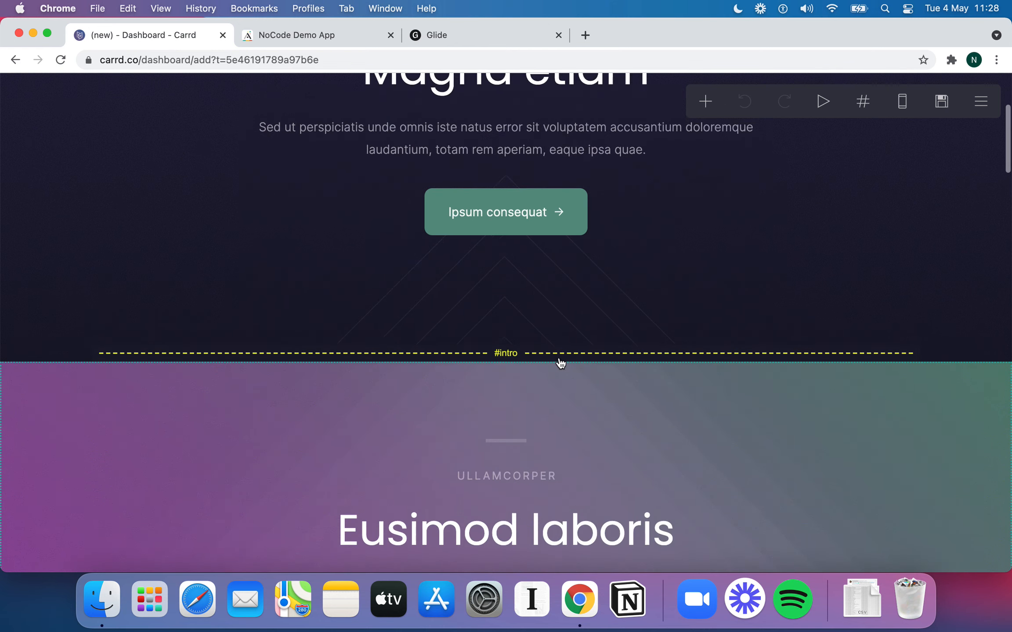
scroll(560, 361, up, 5)
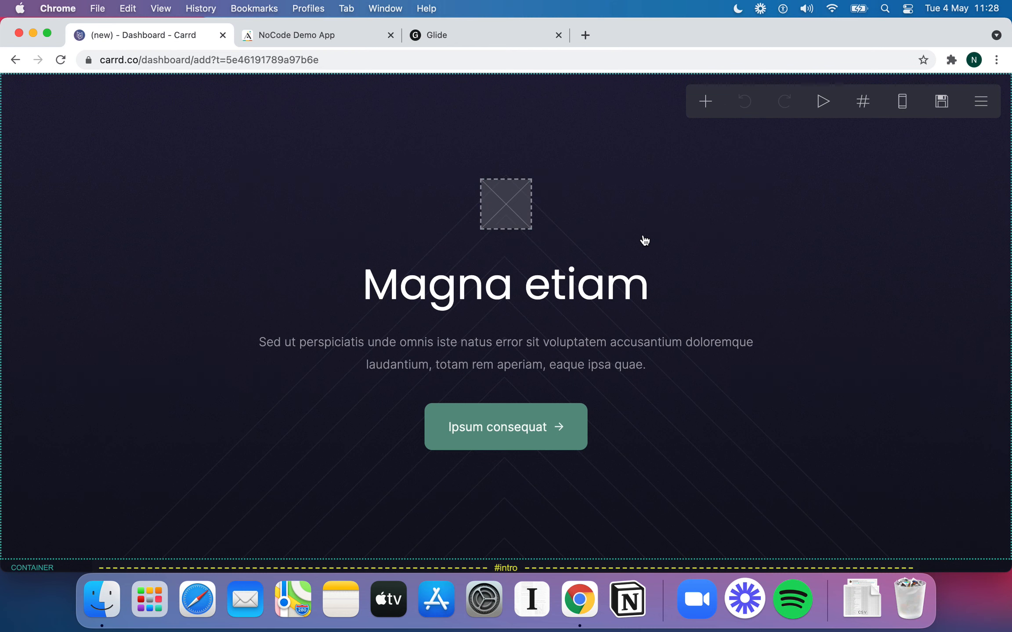
click(987, 100)
click(866, 343)
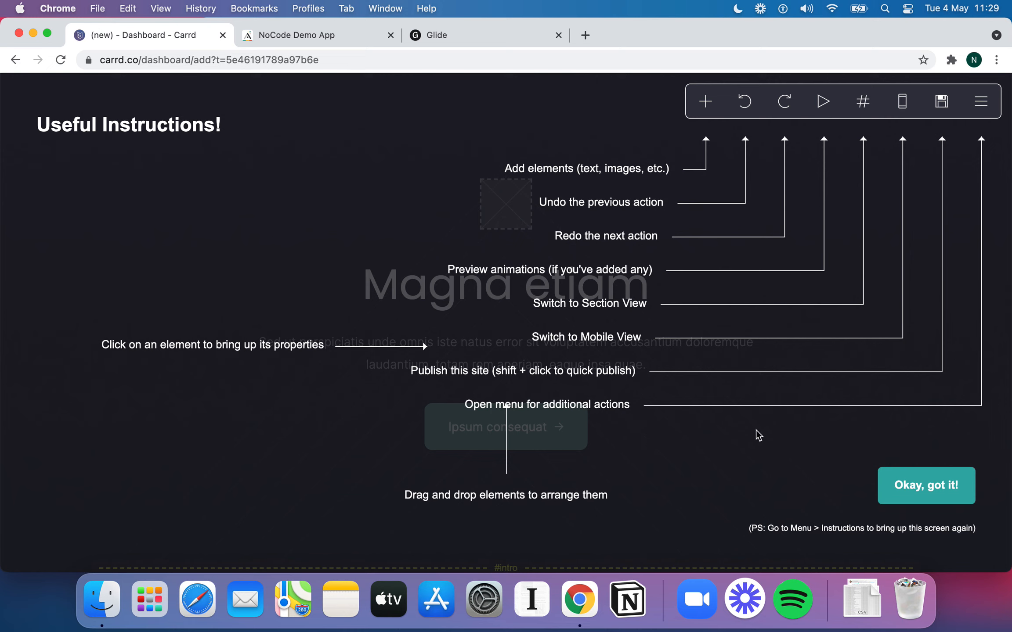
click(910, 503)
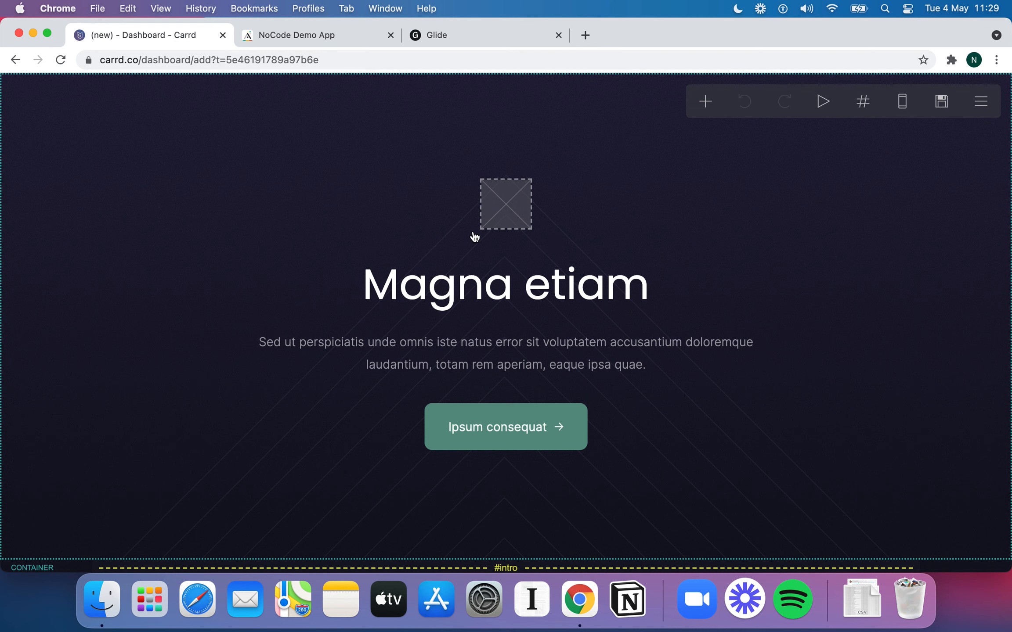
scroll(472, 237, down, 1)
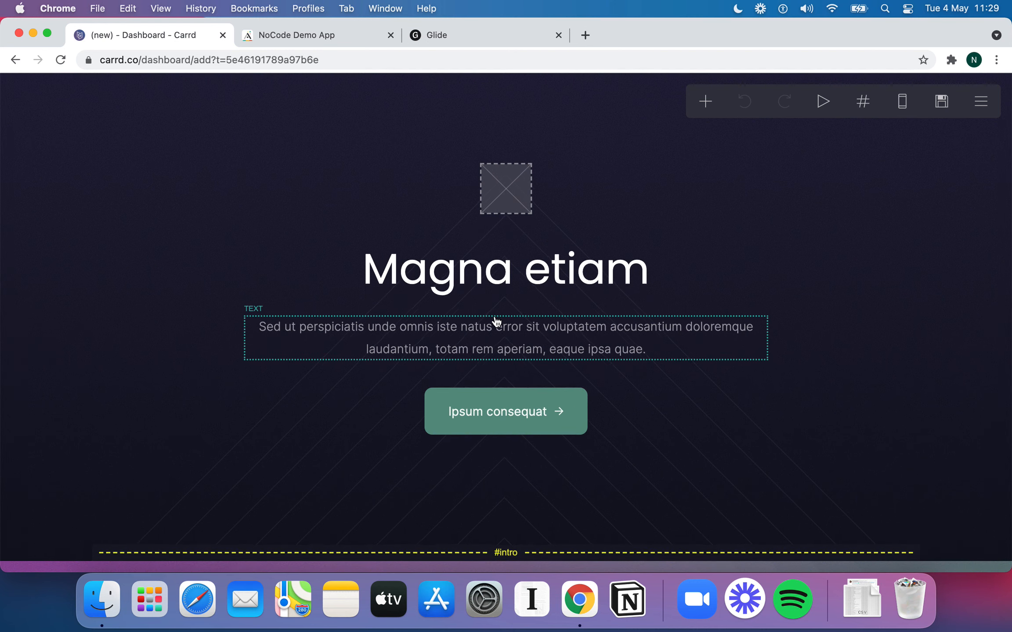
scroll(497, 322, down, 5)
click(548, 279)
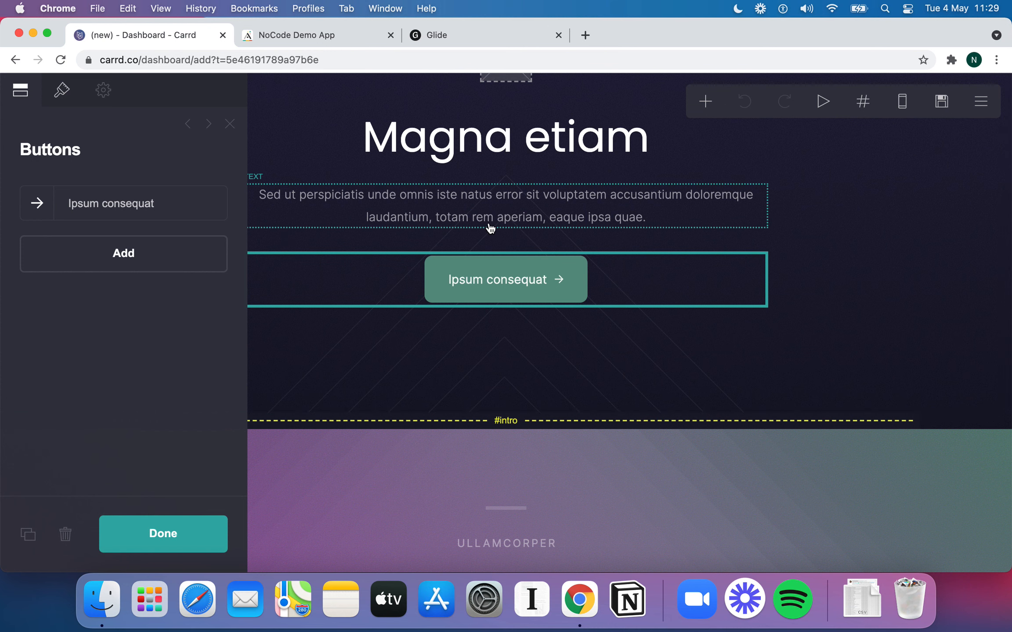
scroll(490, 228, down, 8)
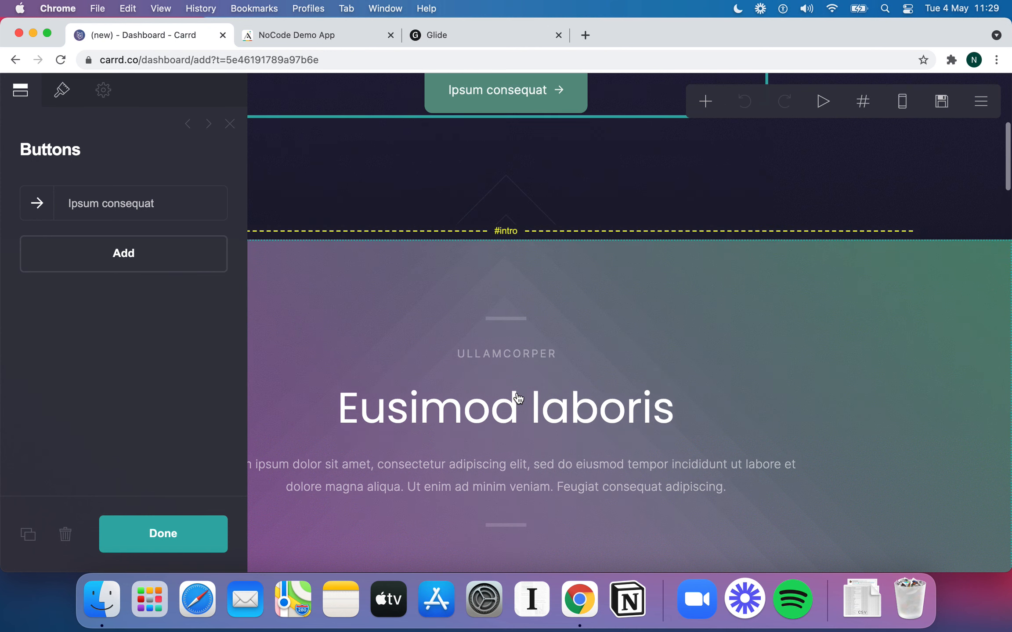
click(517, 397)
scroll(517, 397, down, 5)
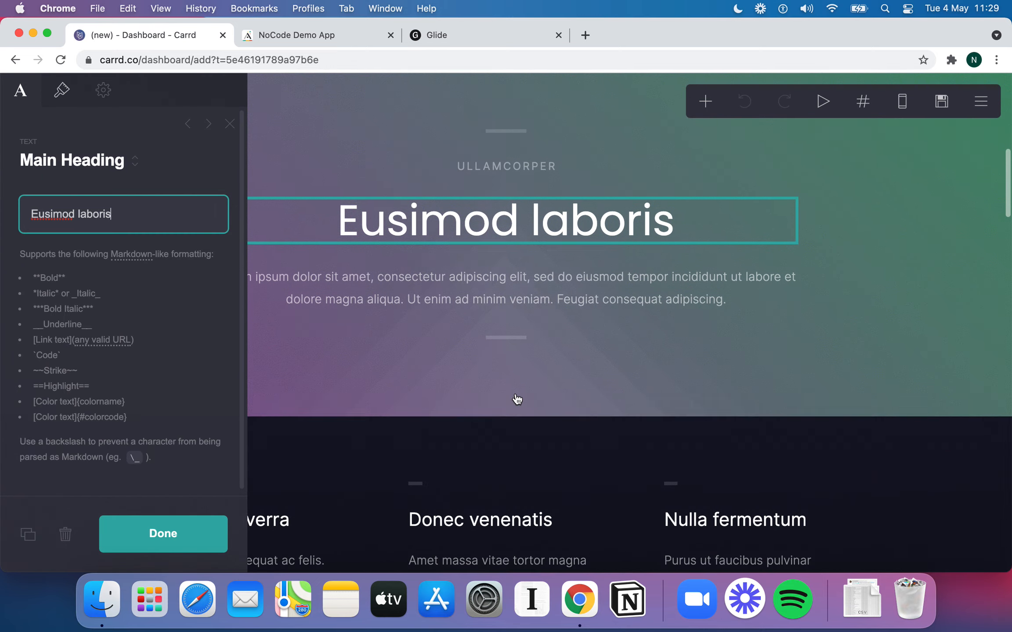
scroll(517, 398, up, 10)
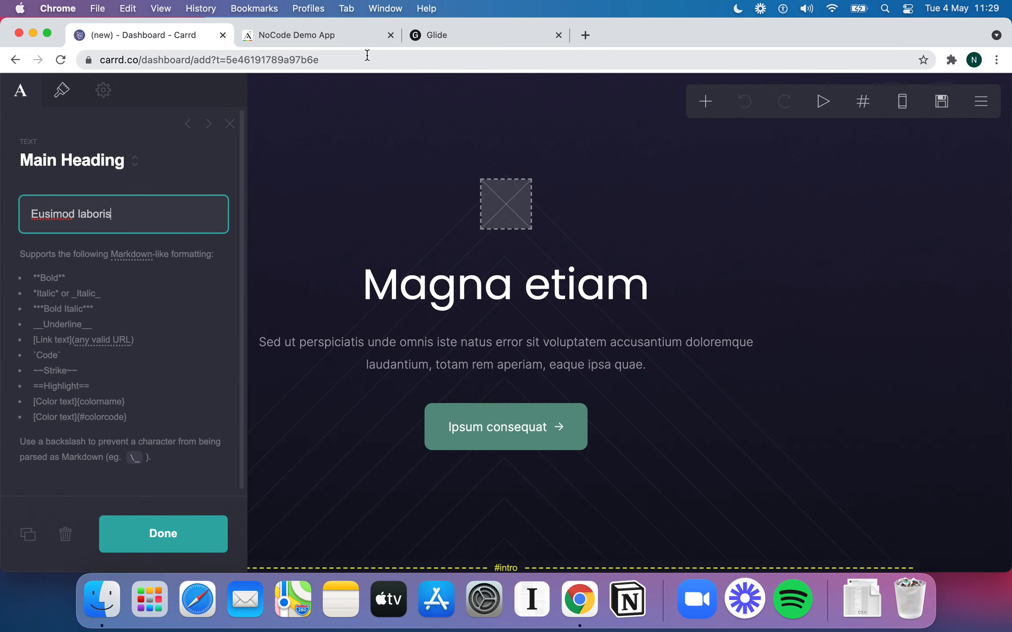
click(345, 40)
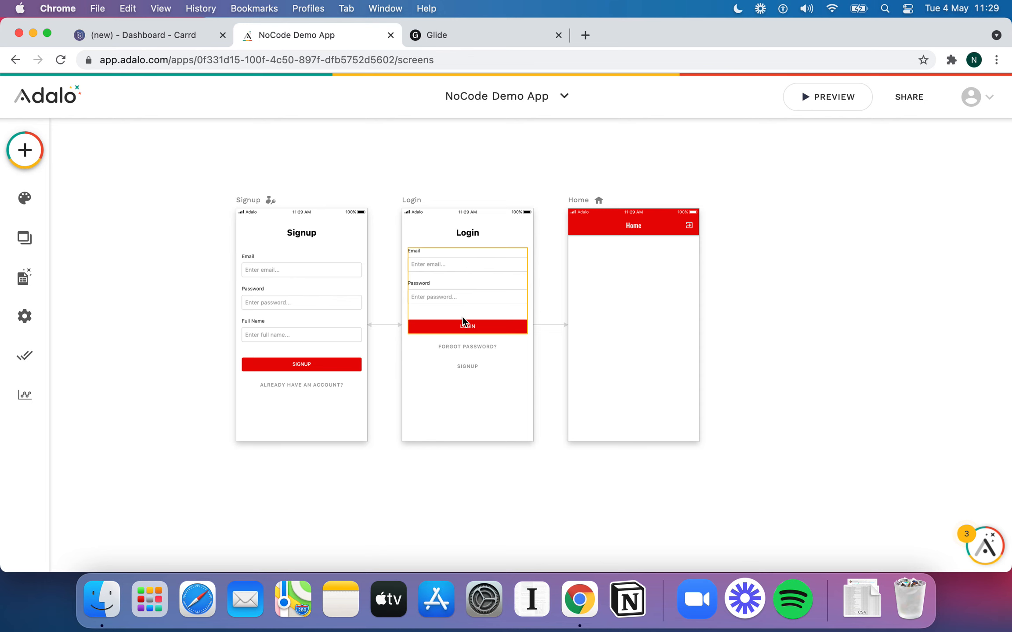
click(175, 38)
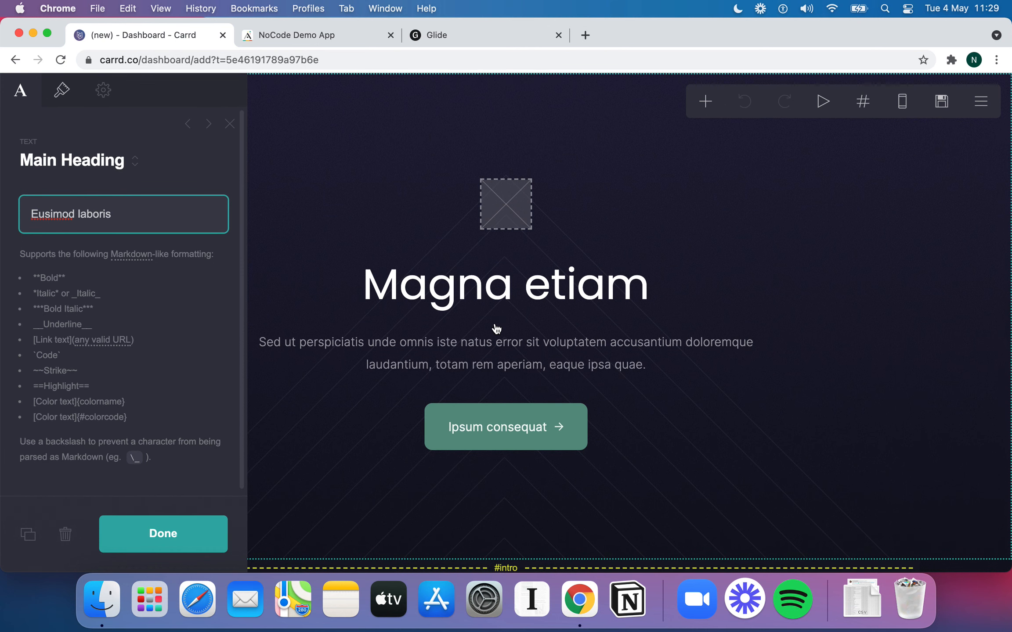
click(161, 533)
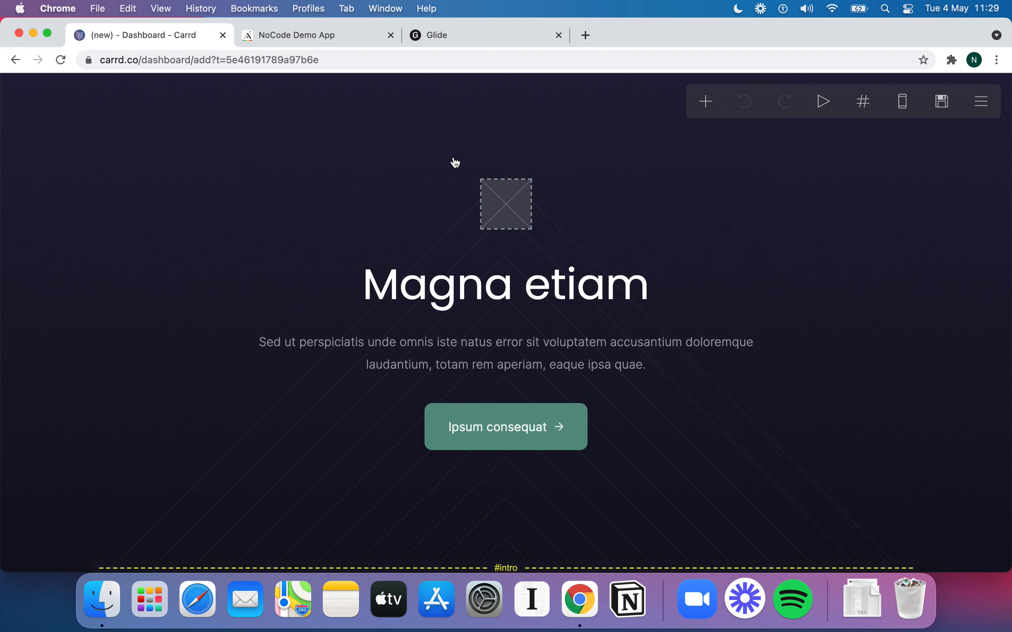
Inspect the settings of the intro's image placeholder, title, paragraph and button group
click(437, 197)
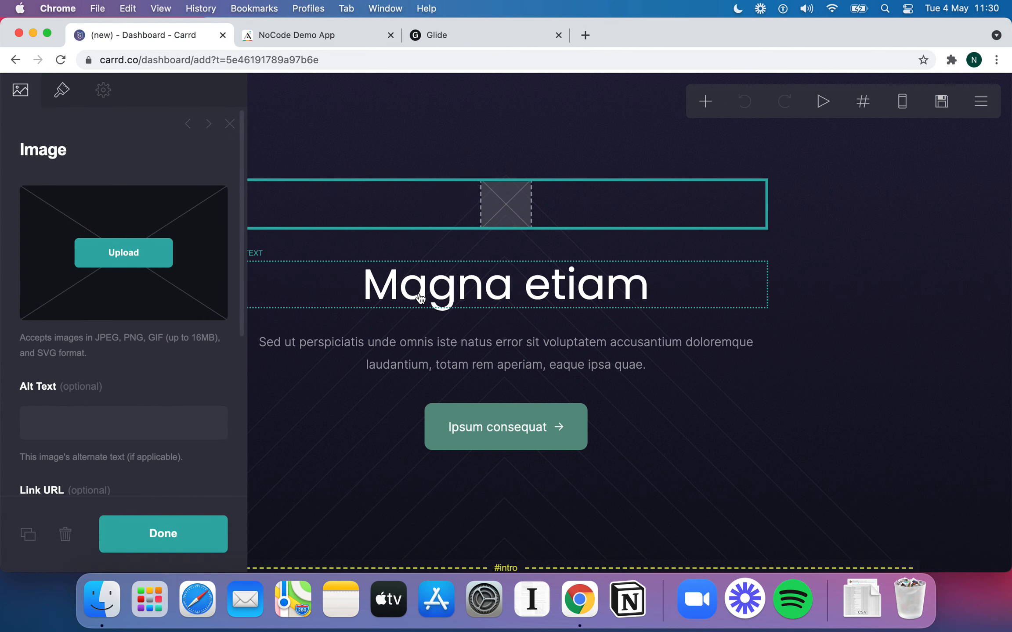
click(426, 349)
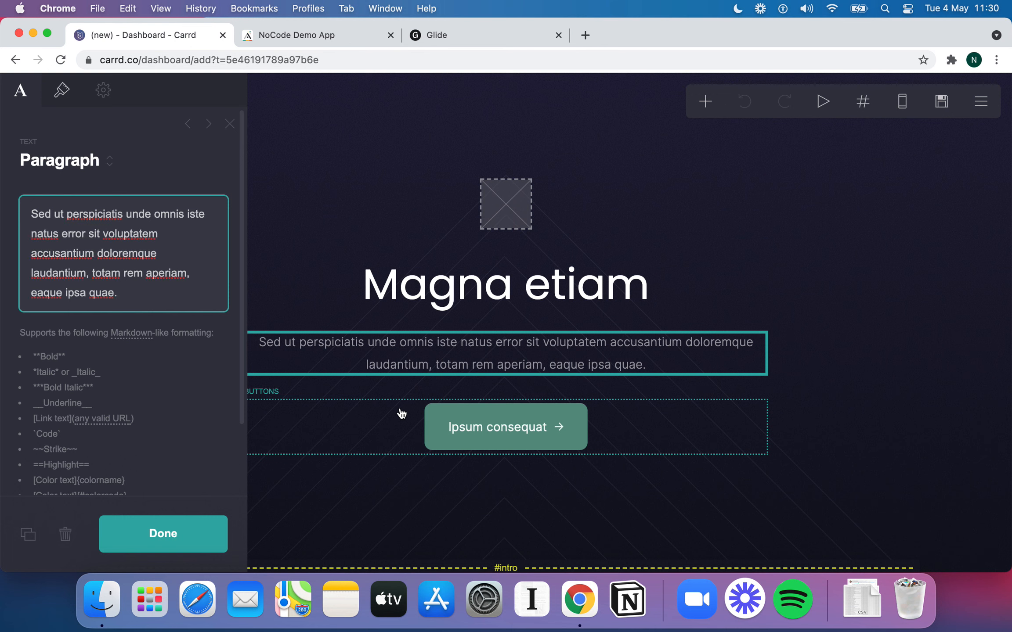
click(401, 413)
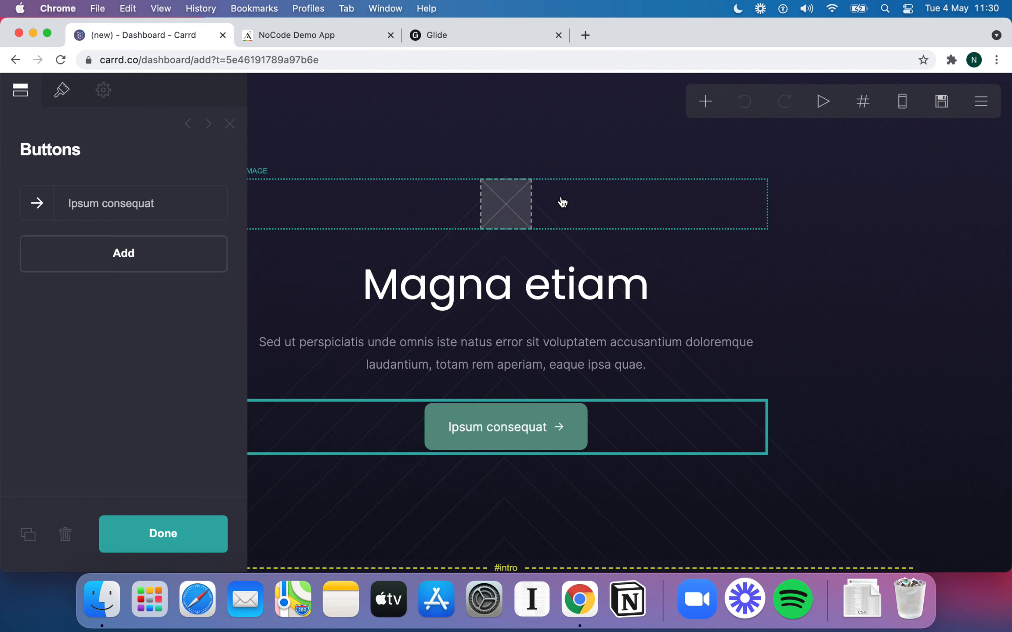
click(549, 303)
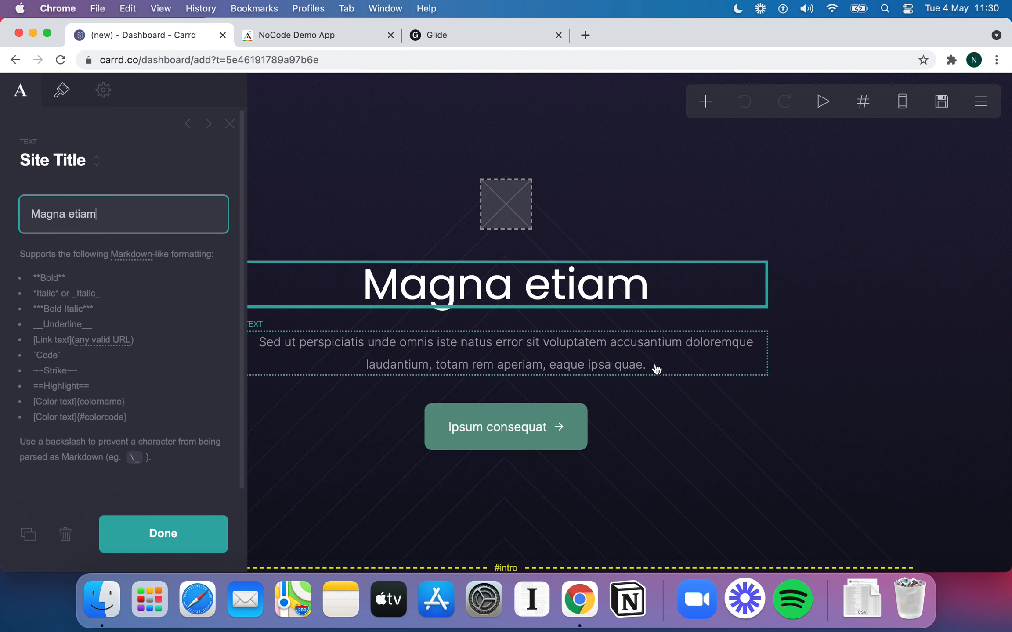
click(492, 371)
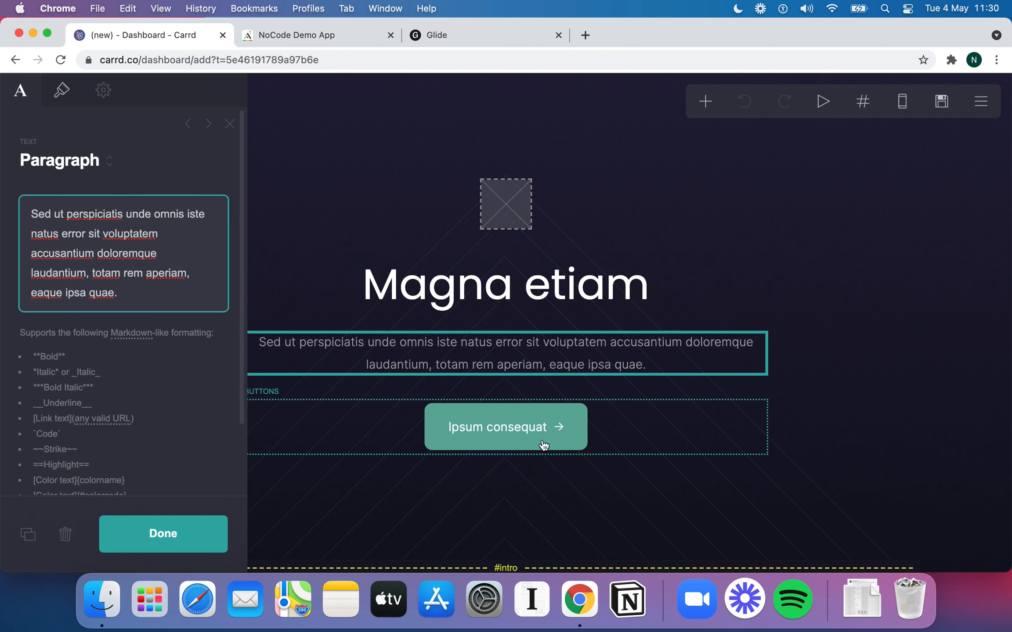
click(529, 444)
scroll(531, 434, down, 2)
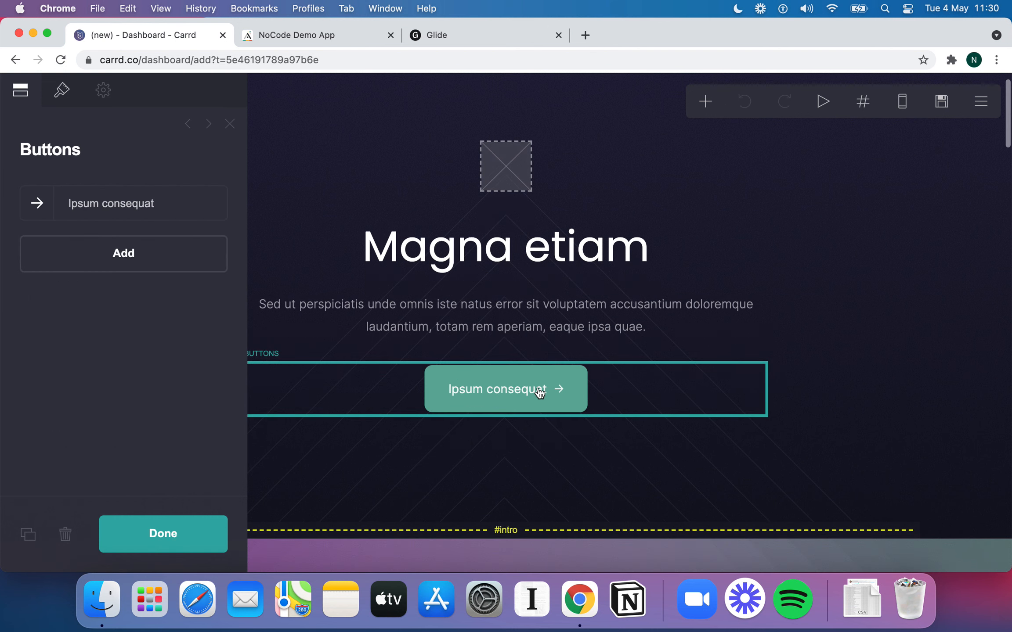
scroll(538, 388, up, 1)
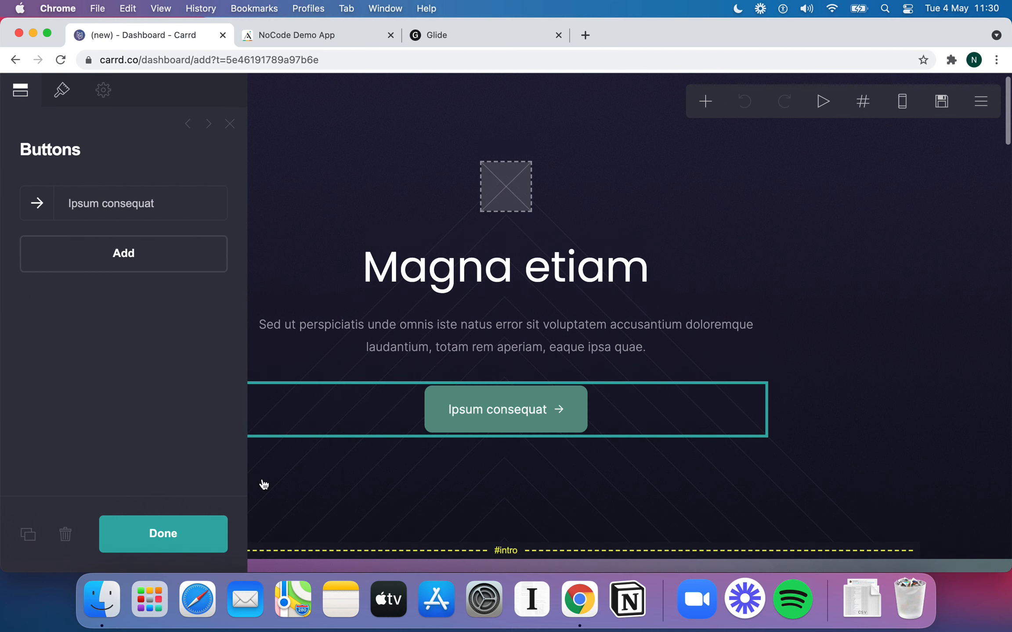
click(177, 534)
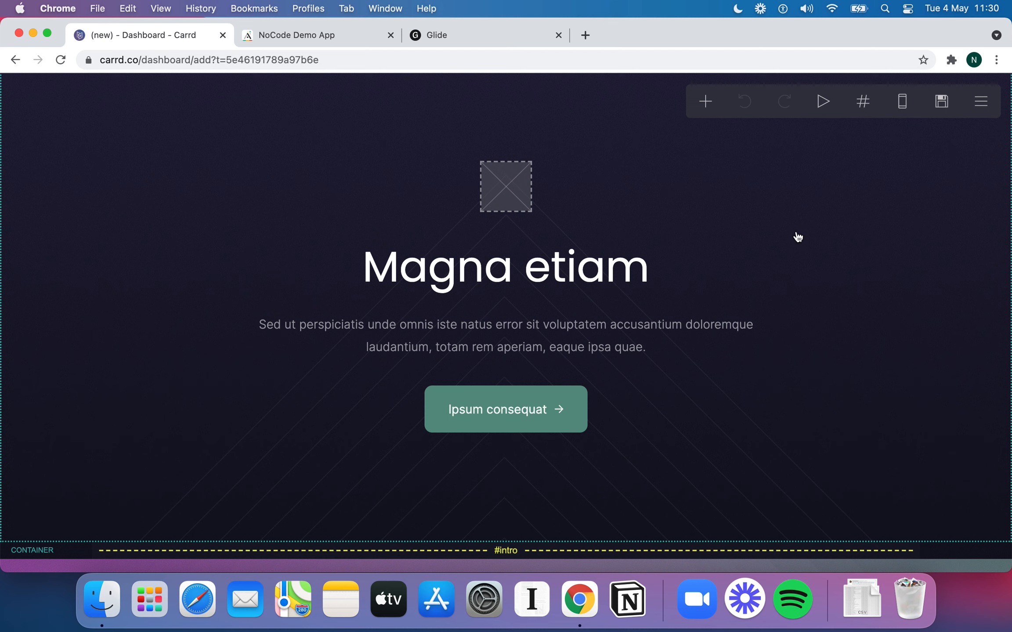
Review the image, title, paragraph and container settings, then close the Container panel
click(481, 188)
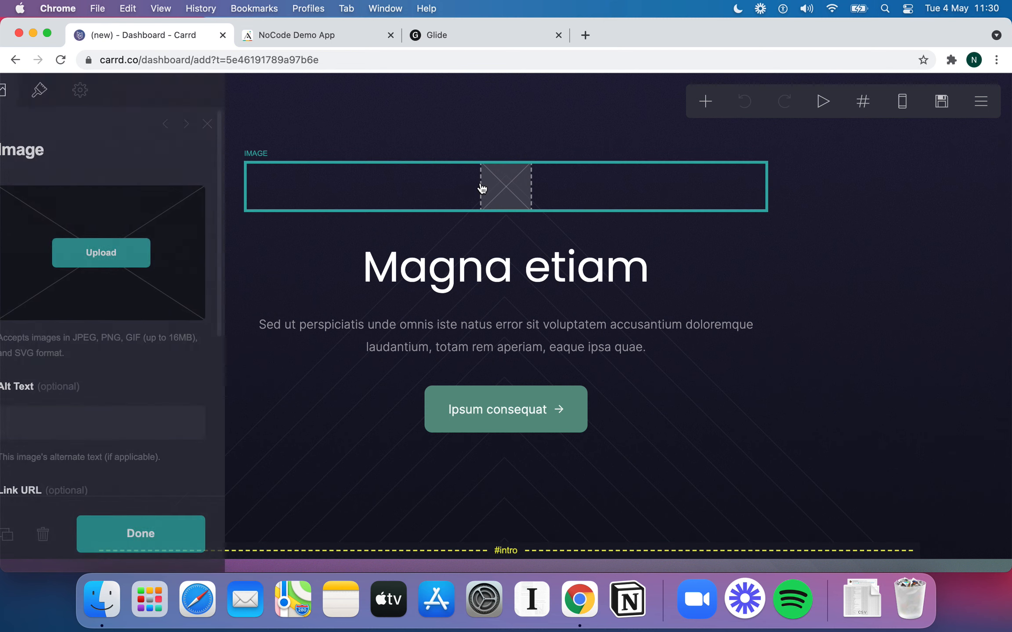
click(491, 260)
click(502, 346)
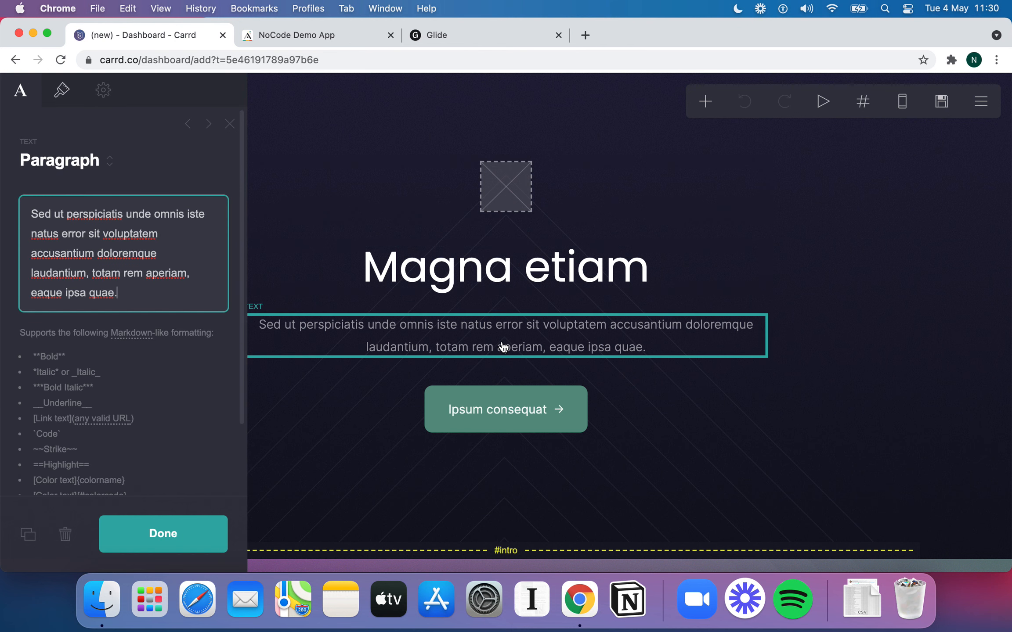
click(542, 464)
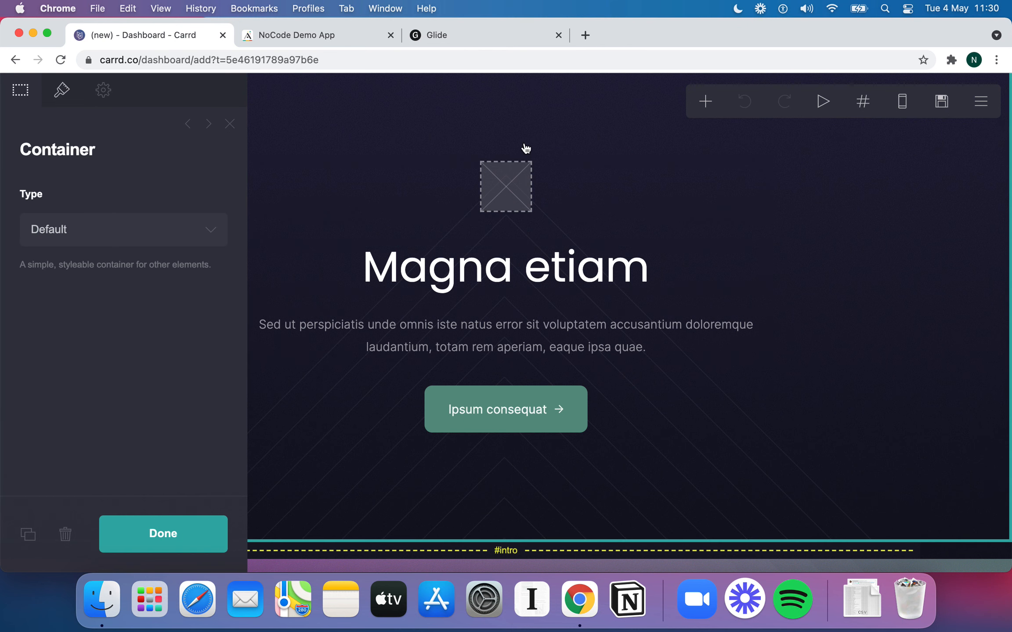
key(Escape)
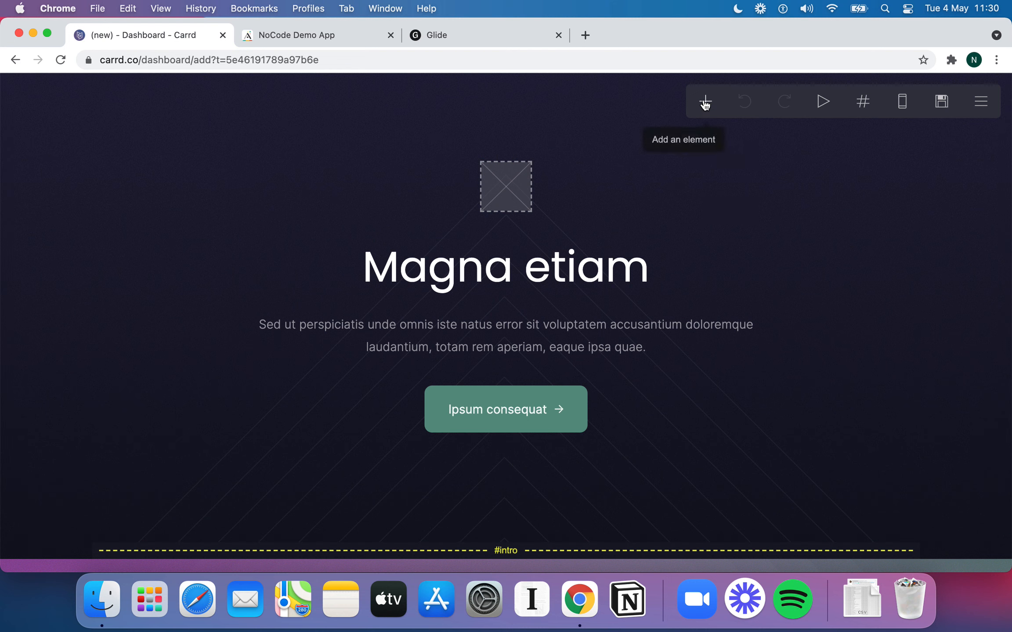
Add a new empty container at the bottom of the page
click(705, 102)
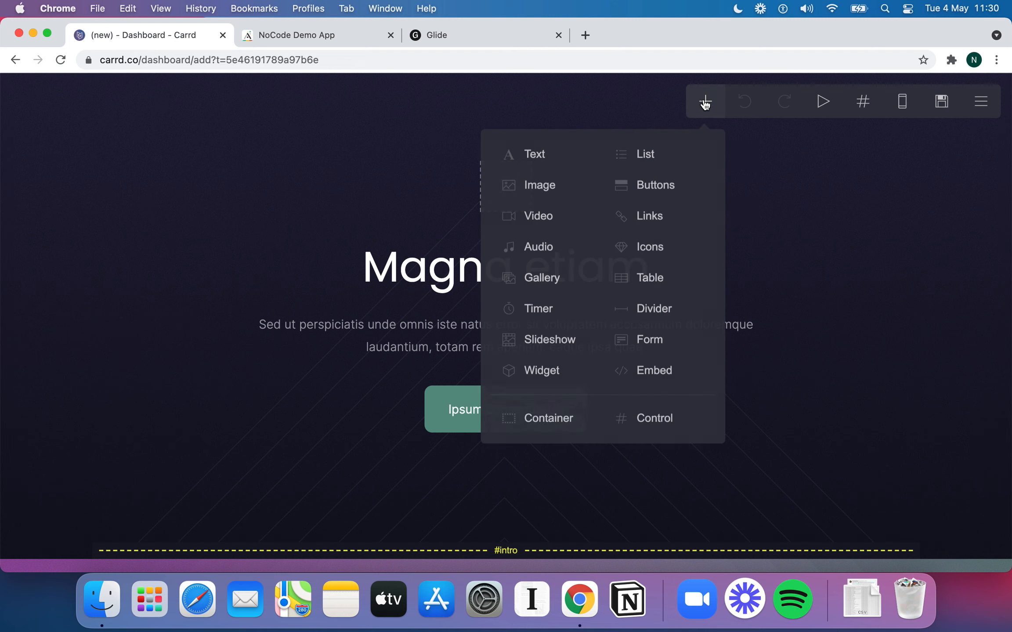
click(548, 419)
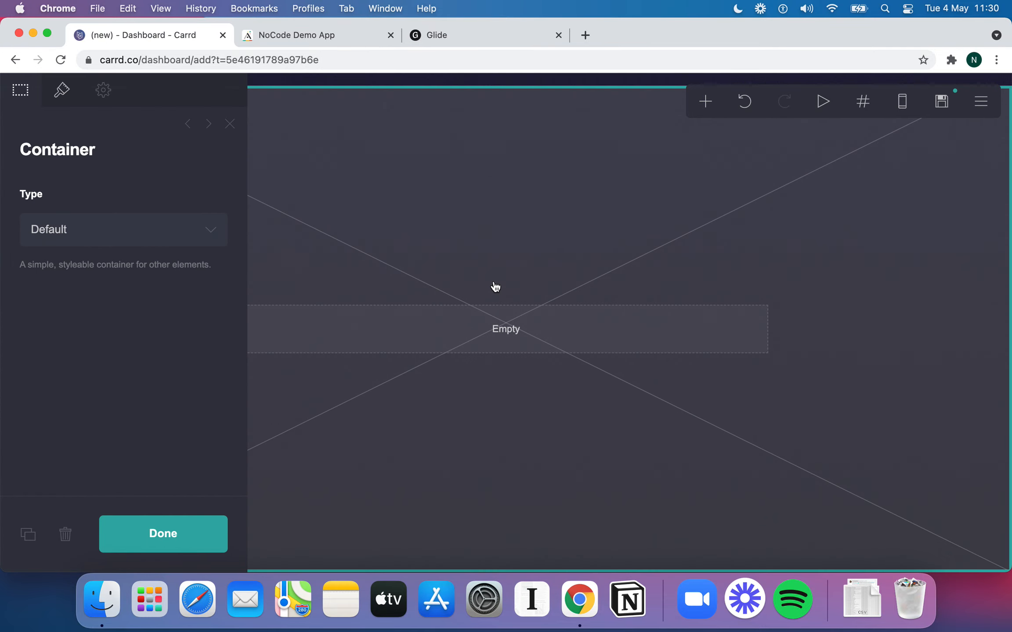
scroll(576, 327, up, 1)
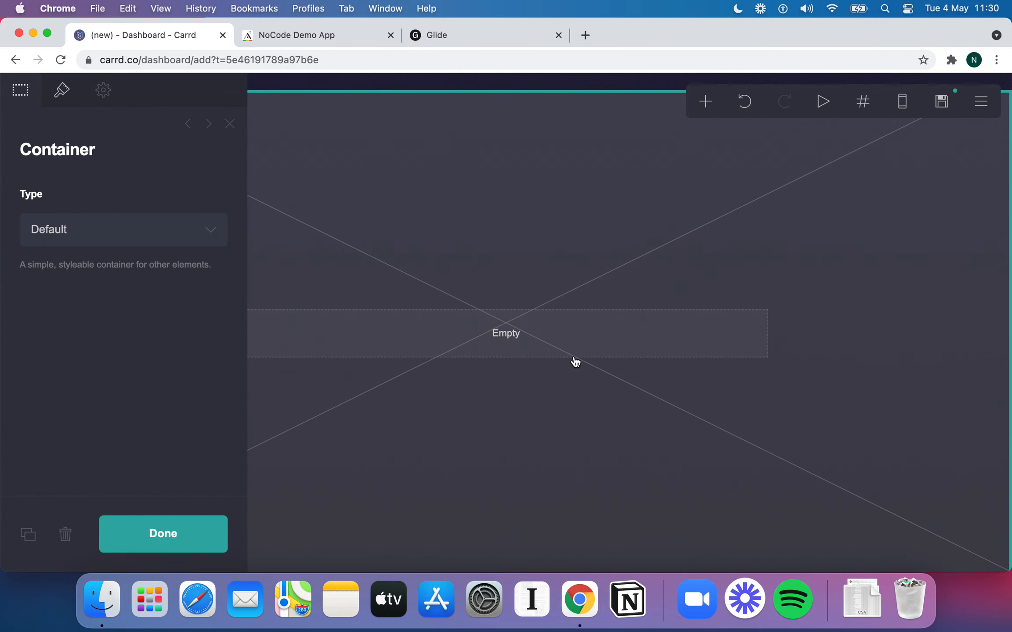
scroll(575, 362, up, 10)
click(188, 533)
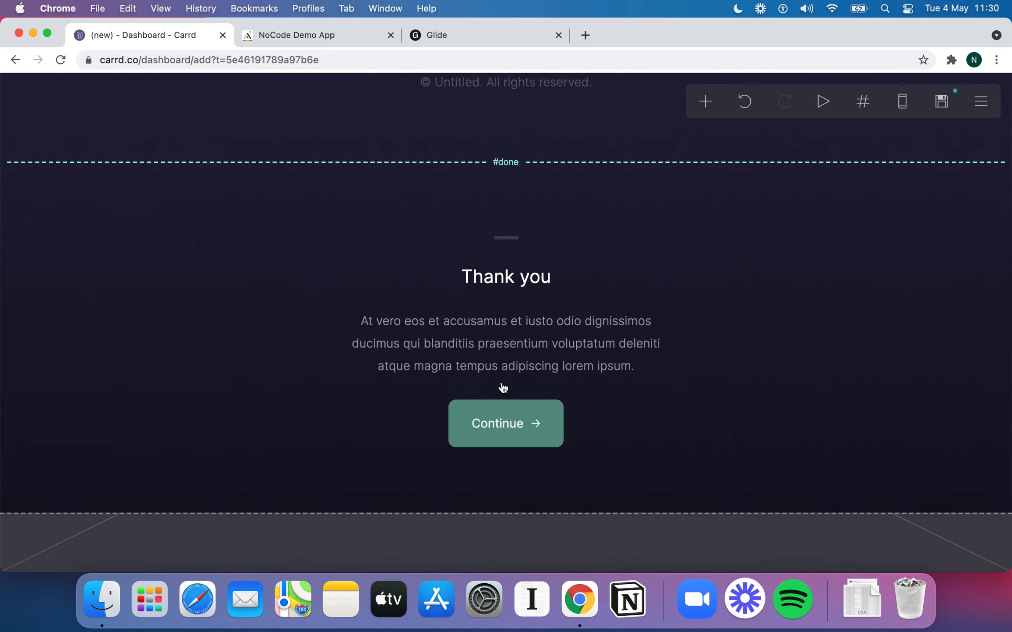
Inspect the column layout of the pricing and Ann T. testimonial containers
scroll(504, 388, up, 20)
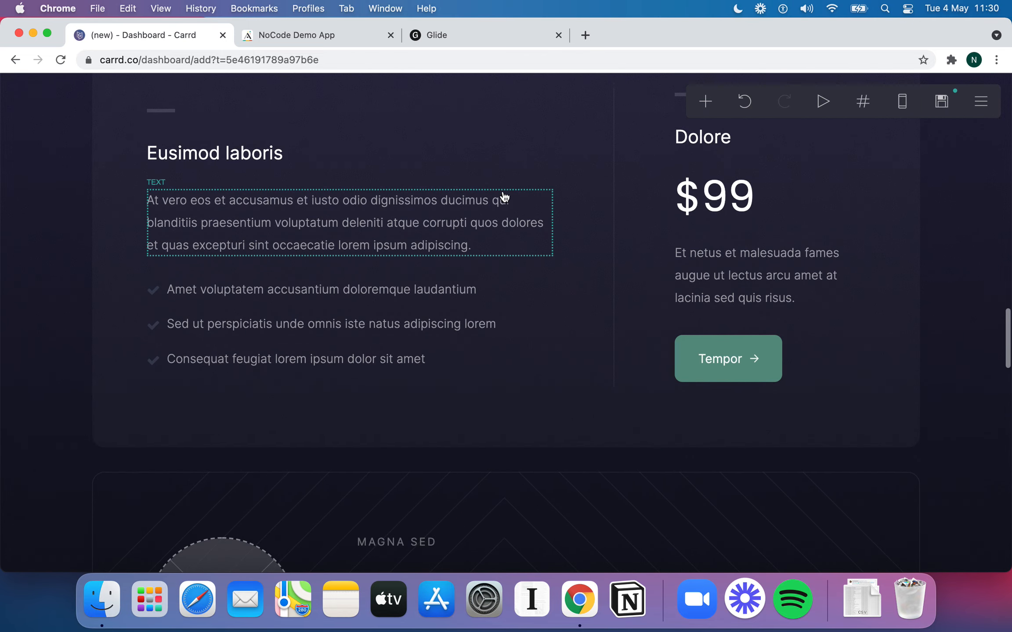
scroll(504, 196, up, 5)
click(399, 233)
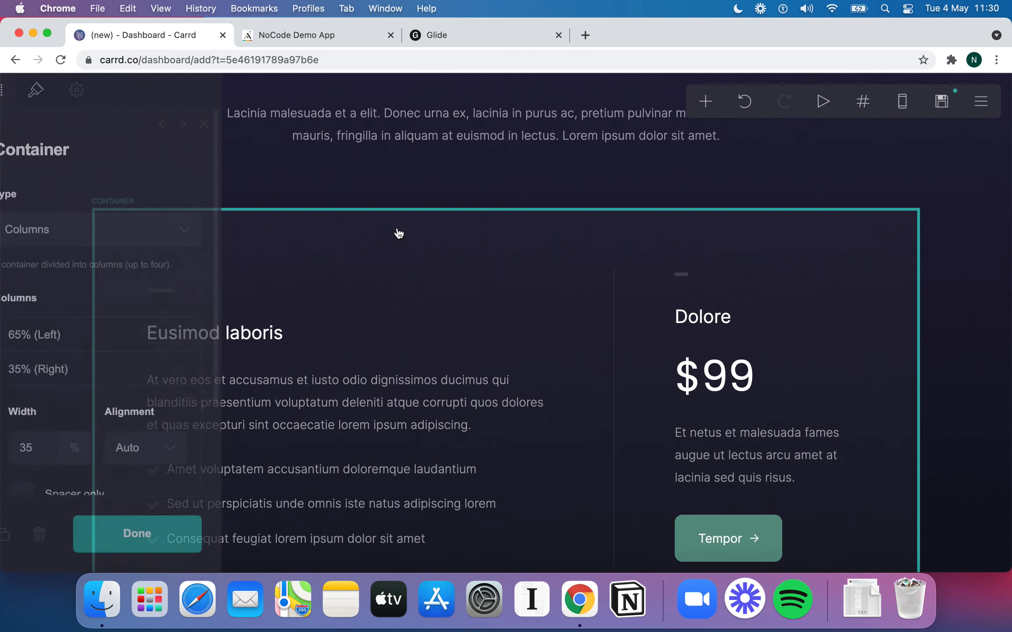
scroll(421, 308, down, 8)
click(461, 375)
scroll(465, 334, up, 1)
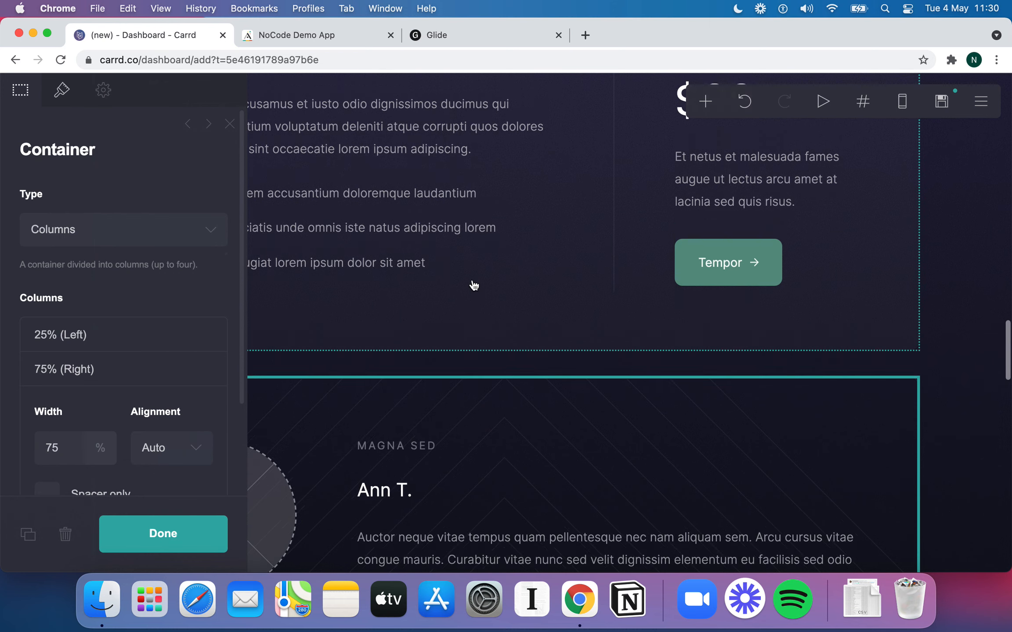
scroll(474, 285, up, 5)
Inspect the Eusimod laboris heading, paragraph, checkmark list and upper pricing container
click(418, 244)
click(424, 327)
click(435, 434)
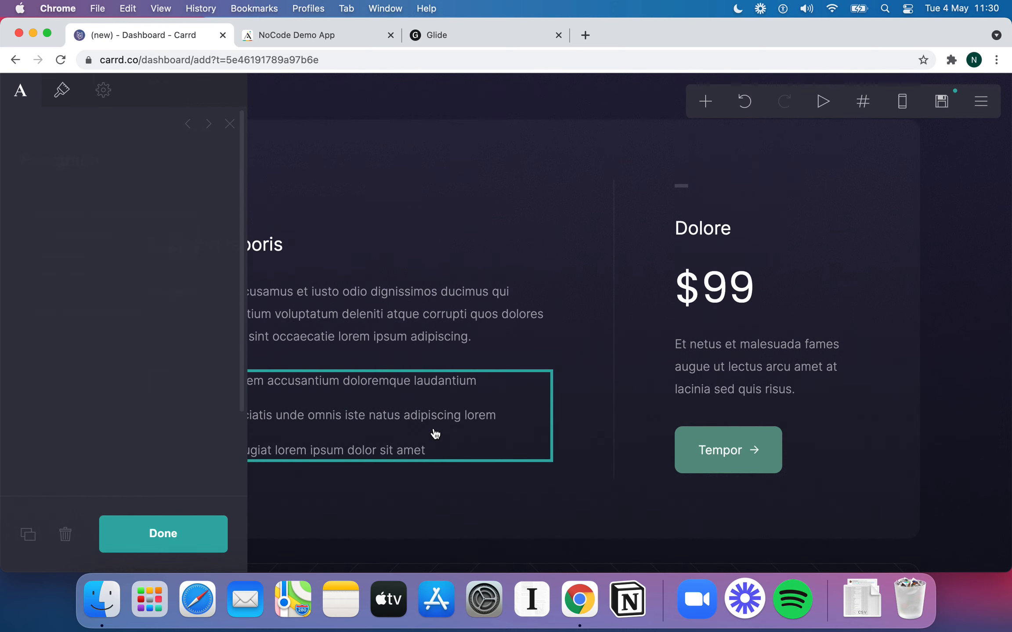
click(436, 434)
click(479, 108)
scroll(488, 271, down, 15)
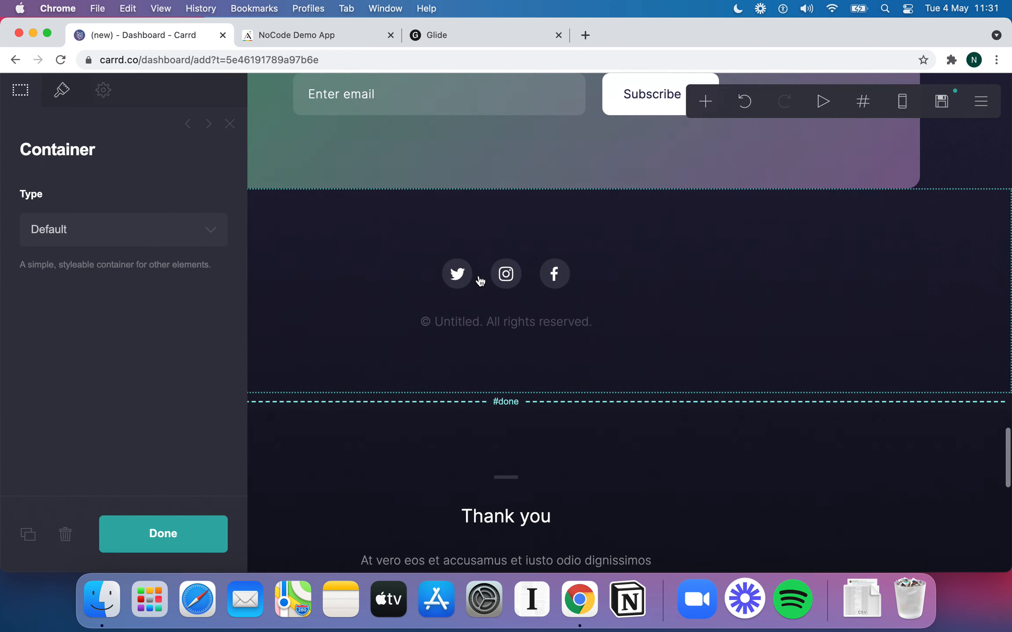
click(180, 537)
scroll(460, 400, down, 15)
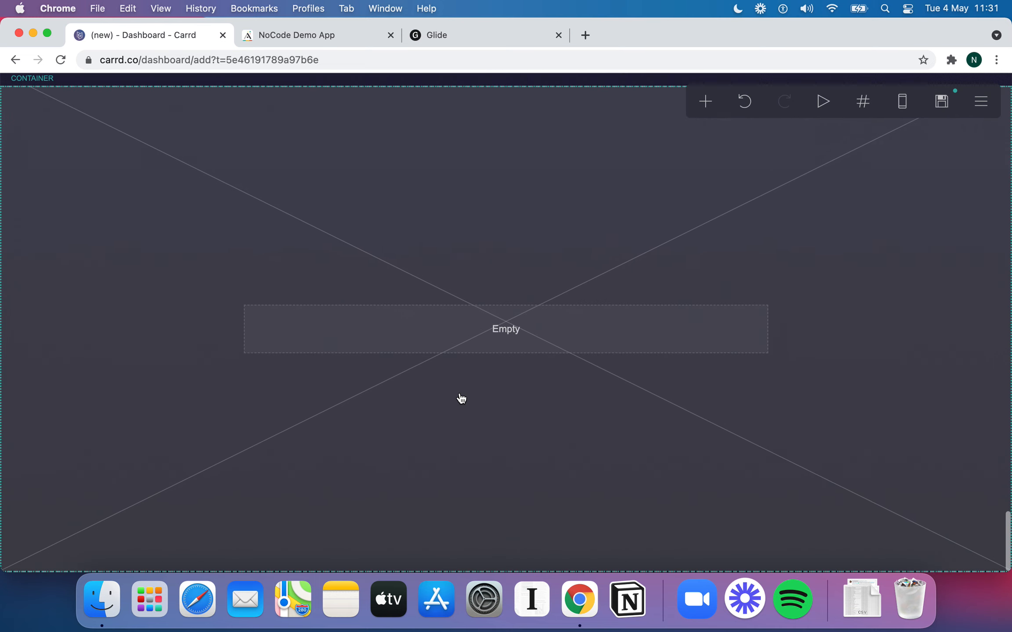
Add a text element to the new container reading '**This is a piece of text**' in bold
click(506, 341)
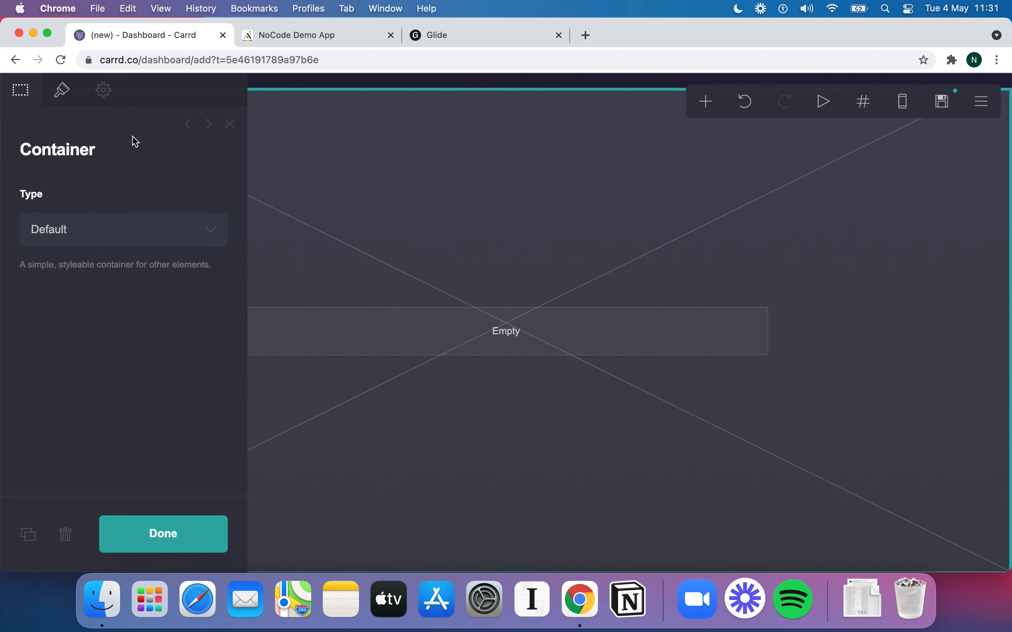
click(708, 102)
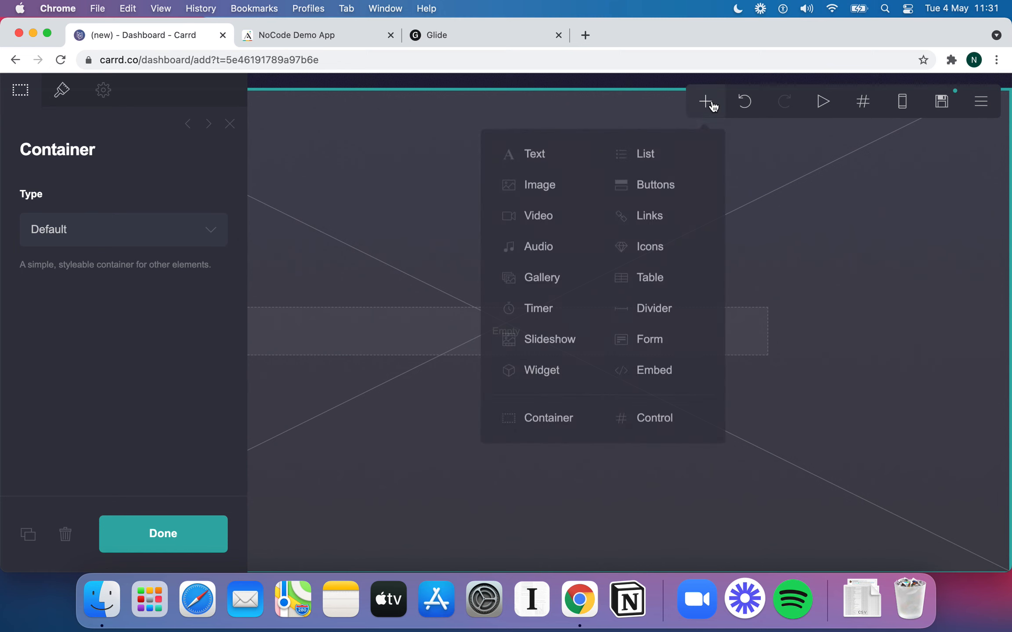
click(557, 157)
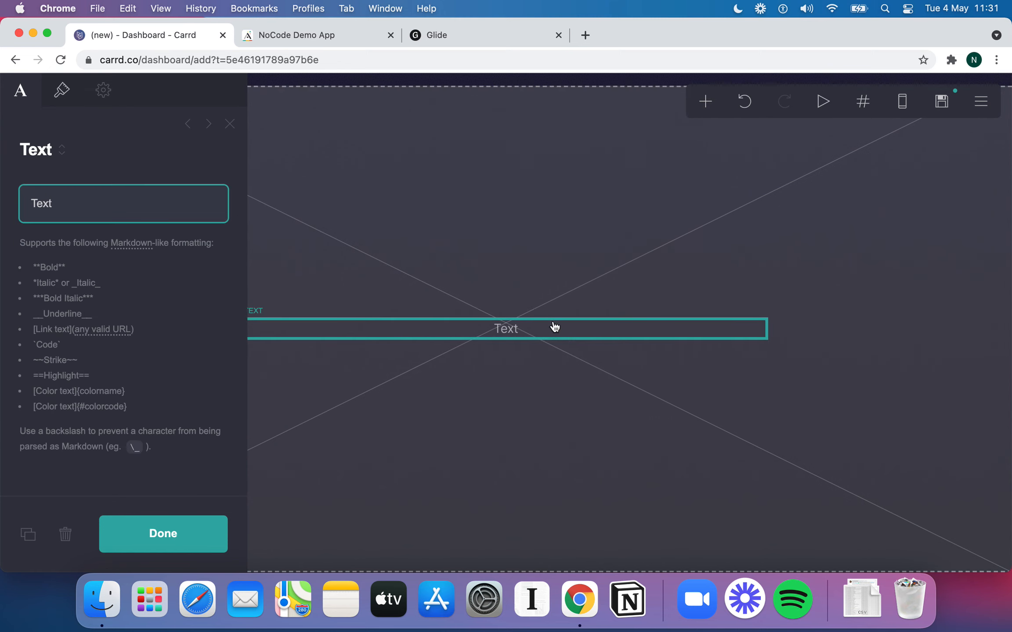
click(545, 332)
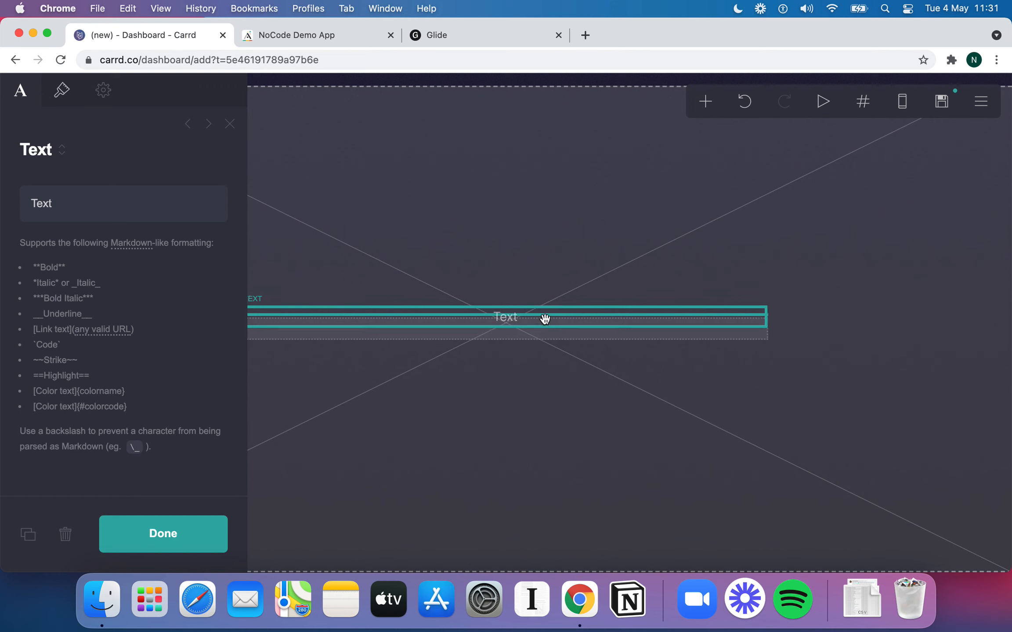
click(62, 206)
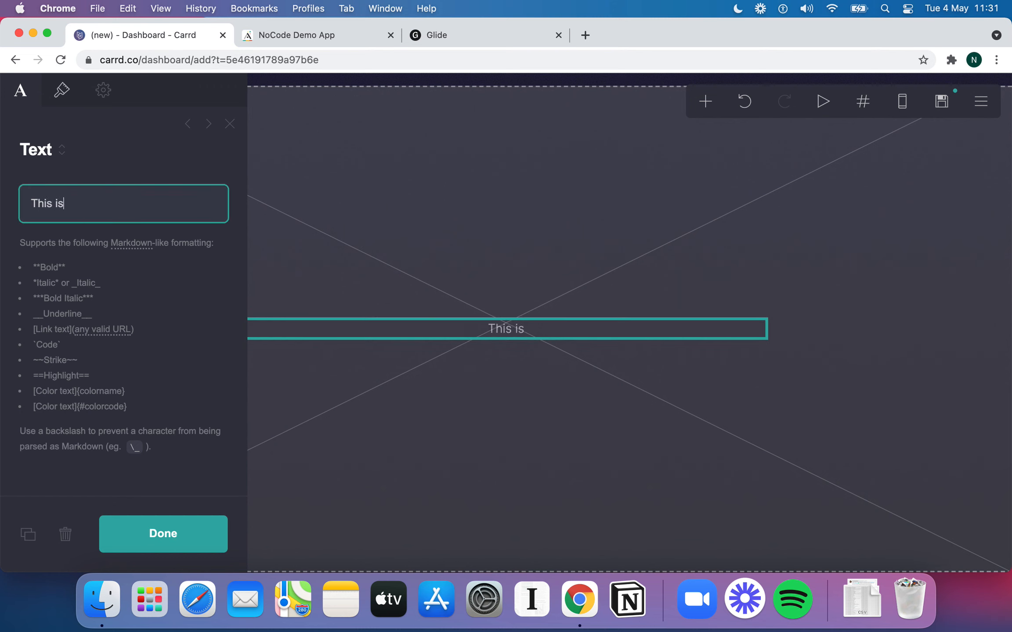
text(xt )
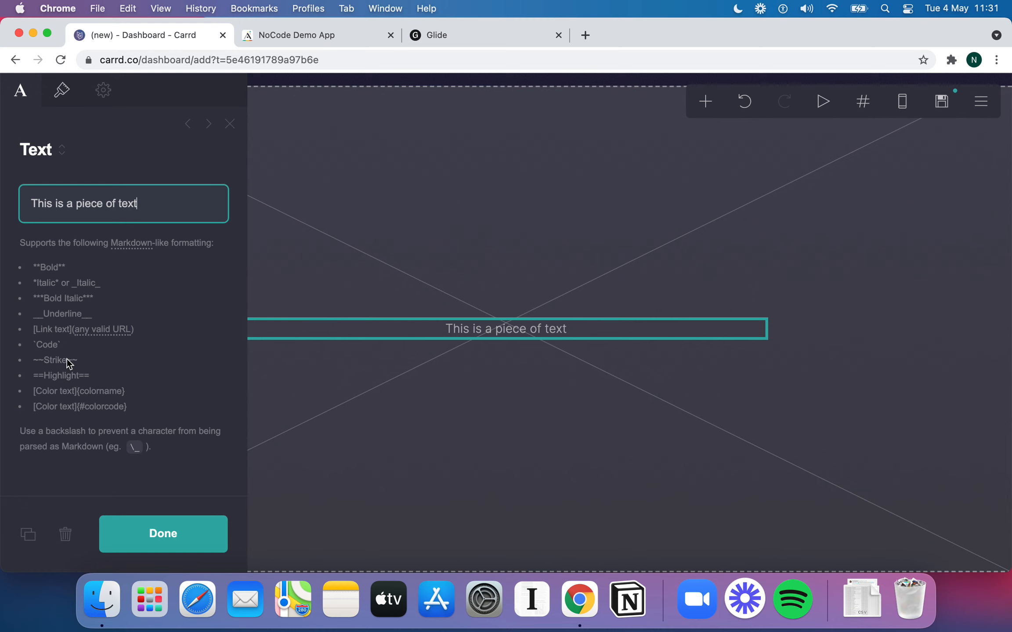
text(**)
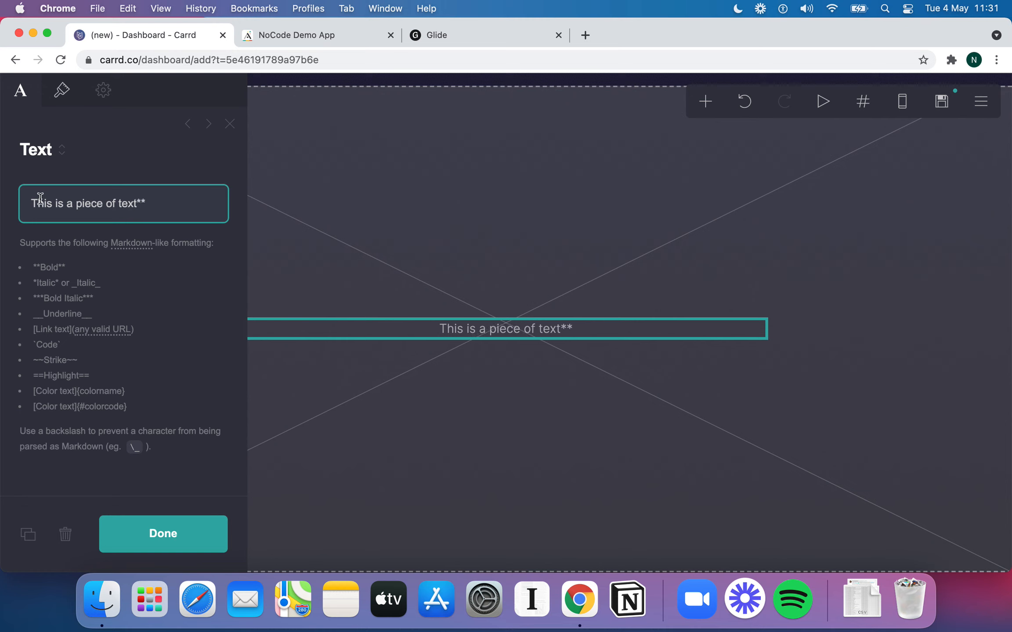
text(**)
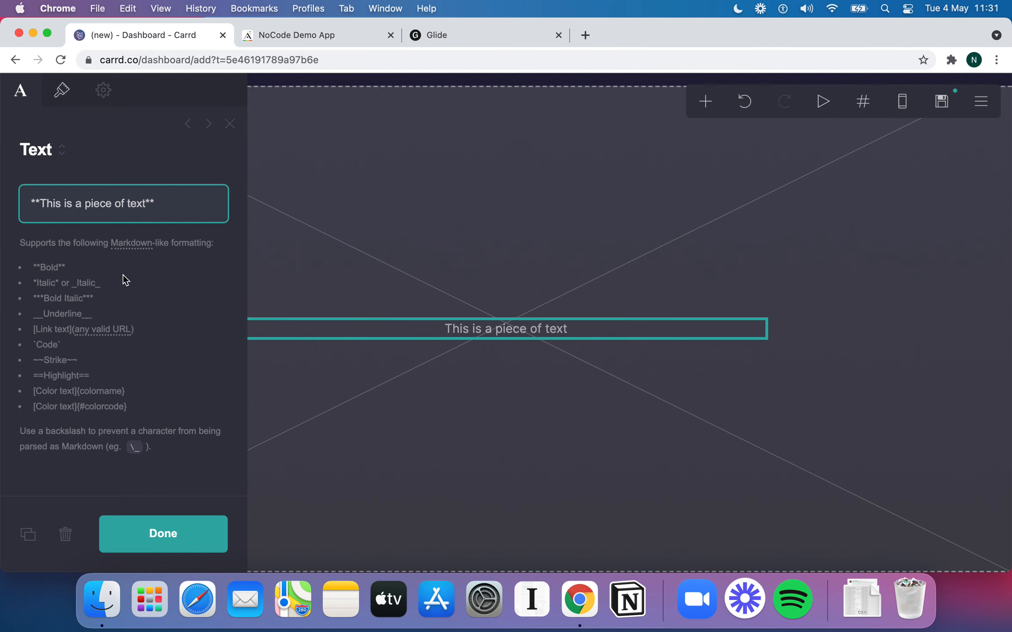
click(193, 537)
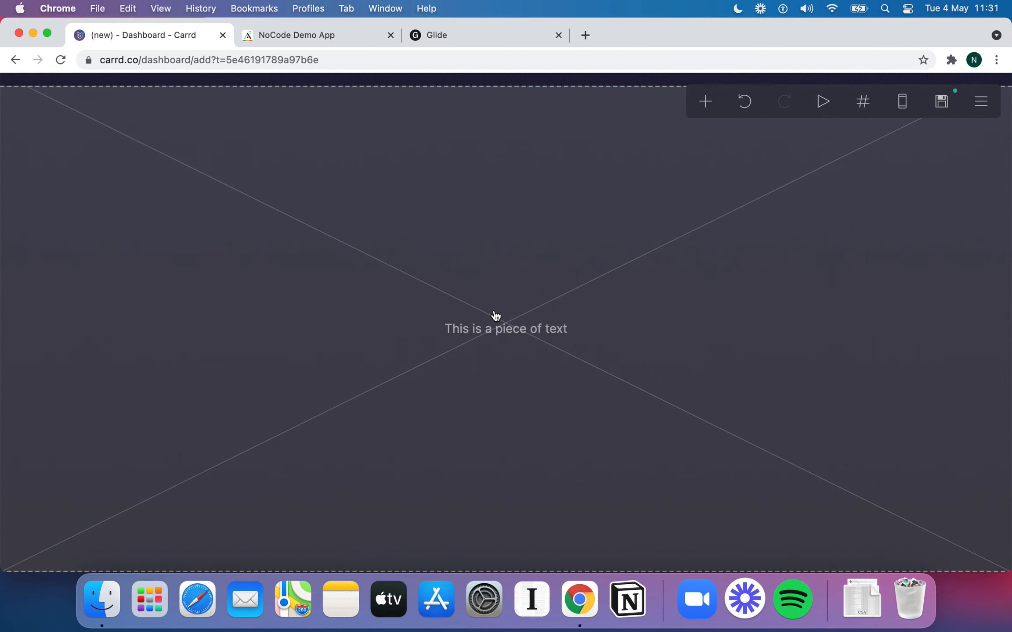
Reselect the new text element and its container to review their settings
click(508, 327)
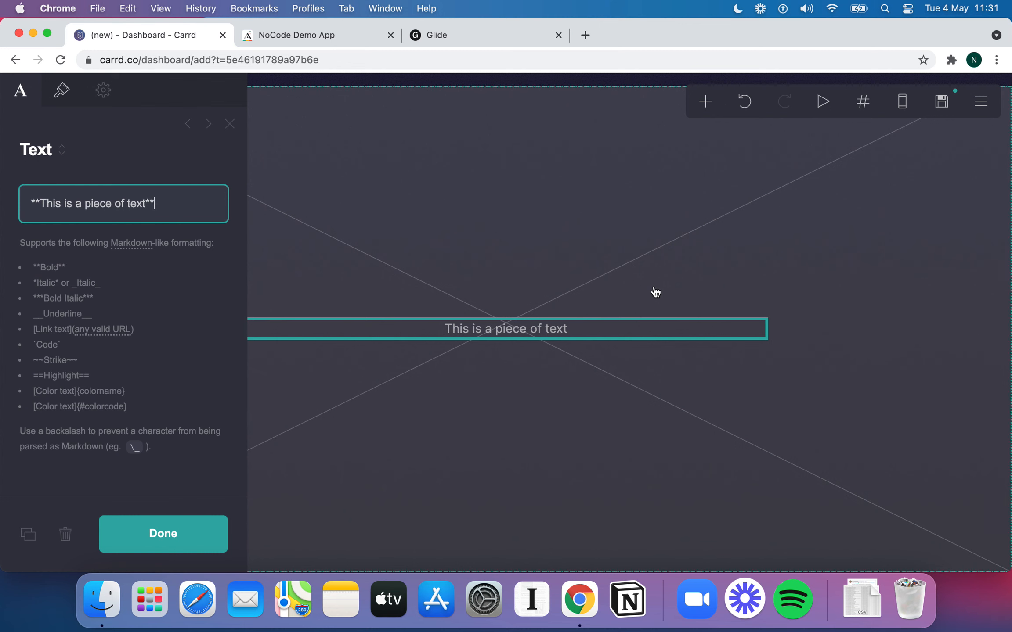
click(575, 273)
click(555, 339)
click(547, 337)
click(400, 330)
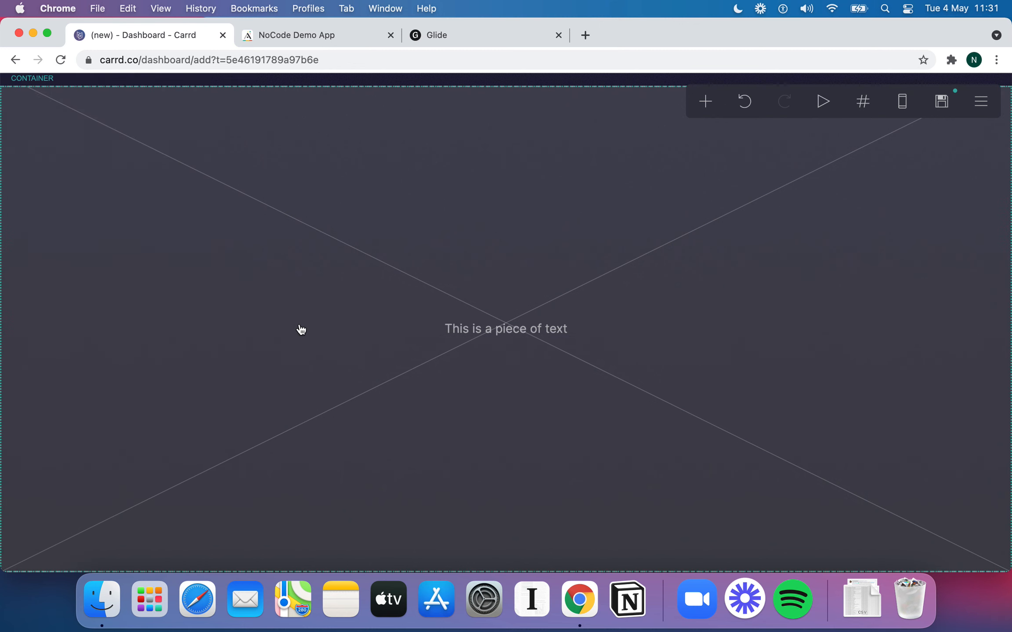
click(316, 342)
click(705, 101)
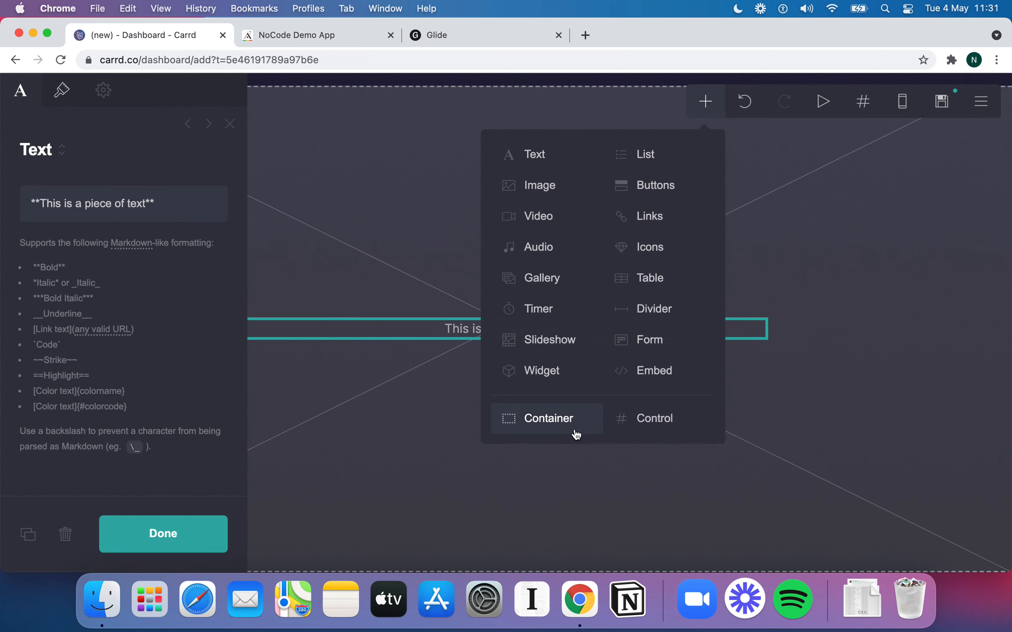
Add another container below the text and split it into columns
click(405, 343)
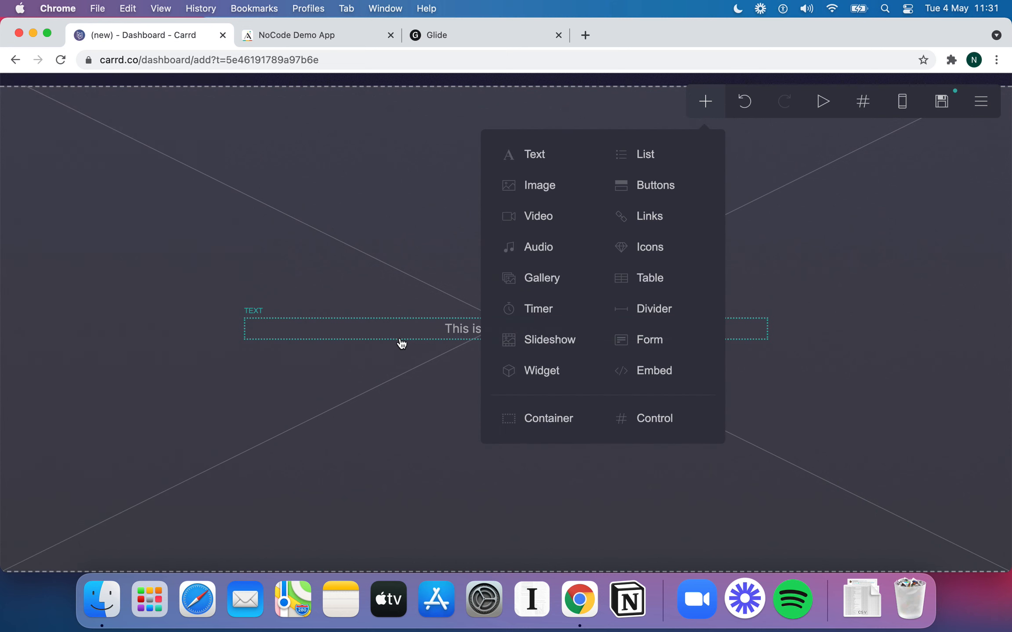
click(569, 418)
scroll(596, 341, up, 5)
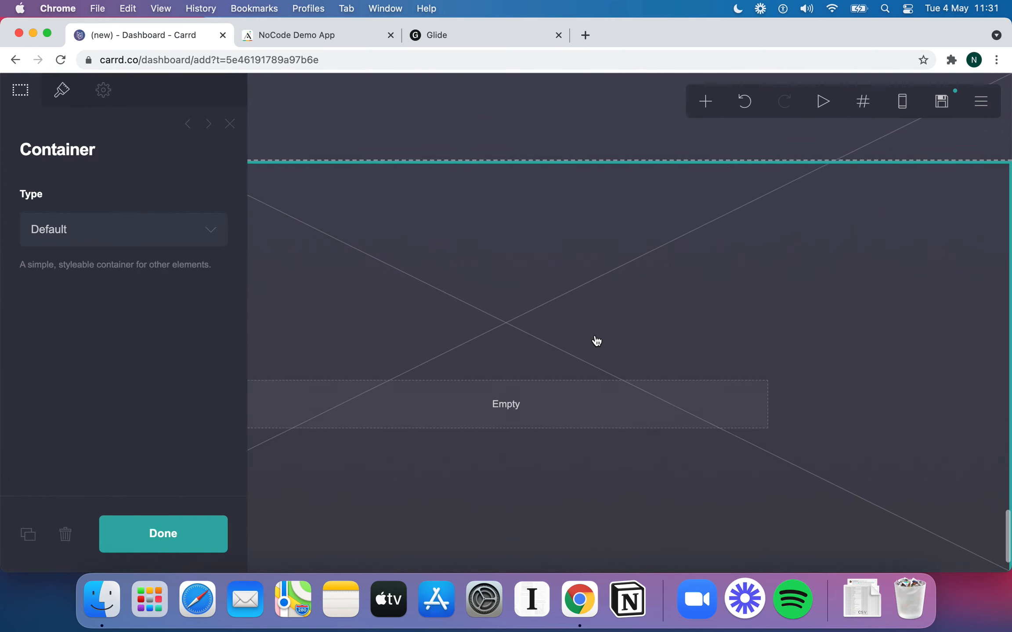
scroll(596, 341, up, 4)
scroll(612, 402, down, 12)
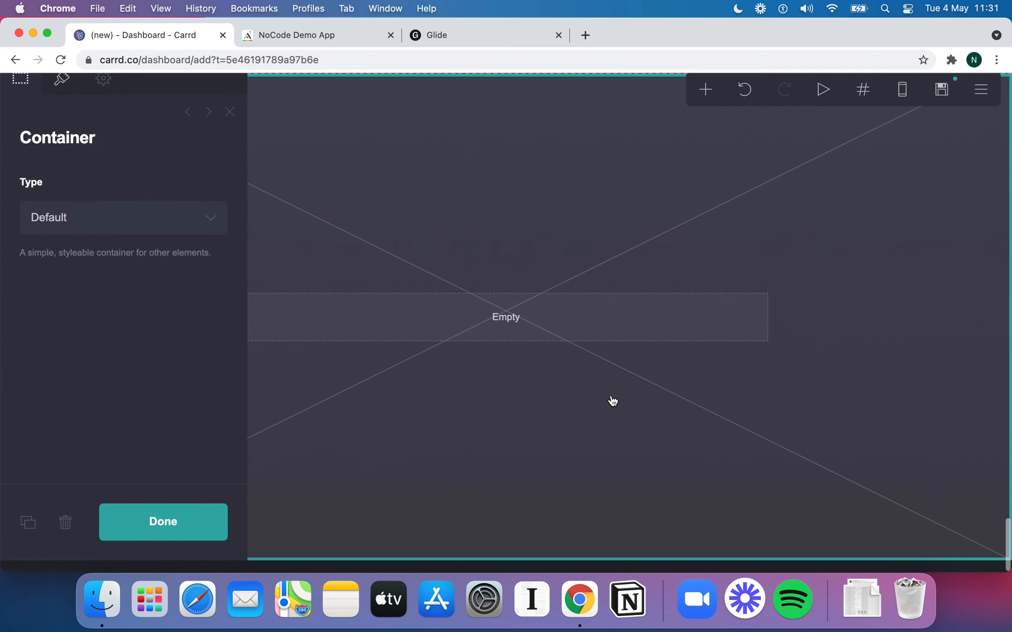
click(165, 236)
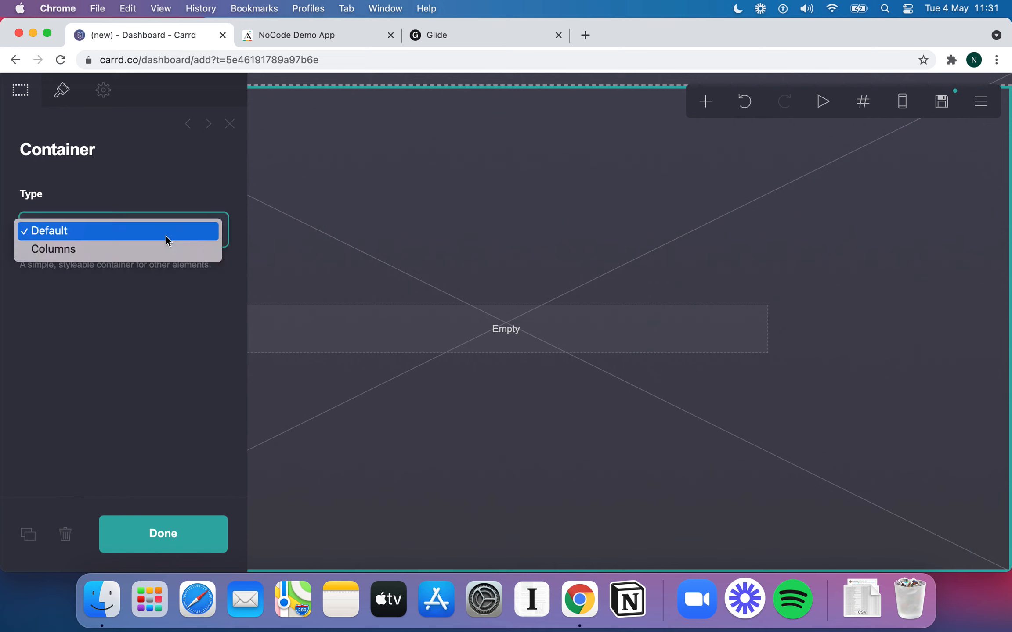
click(131, 251)
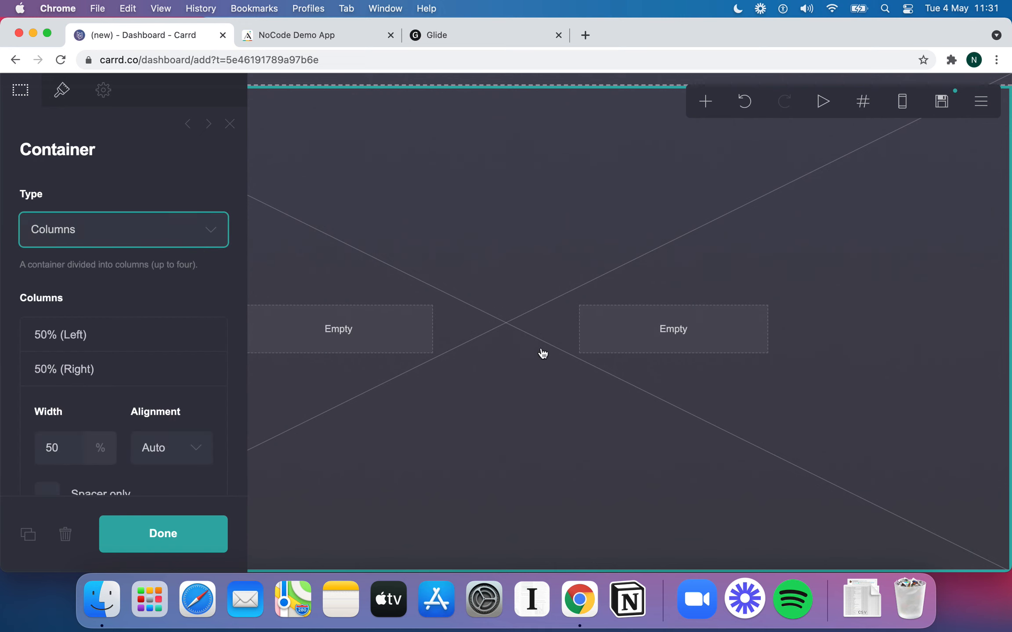
Place Text elements in the left and right columns
click(705, 101)
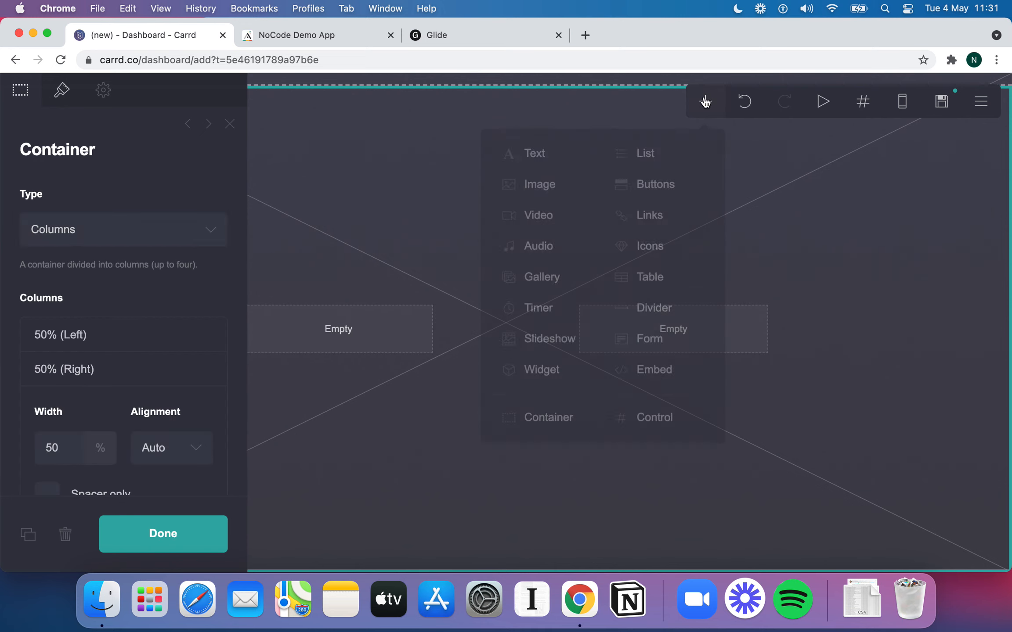
click(579, 156)
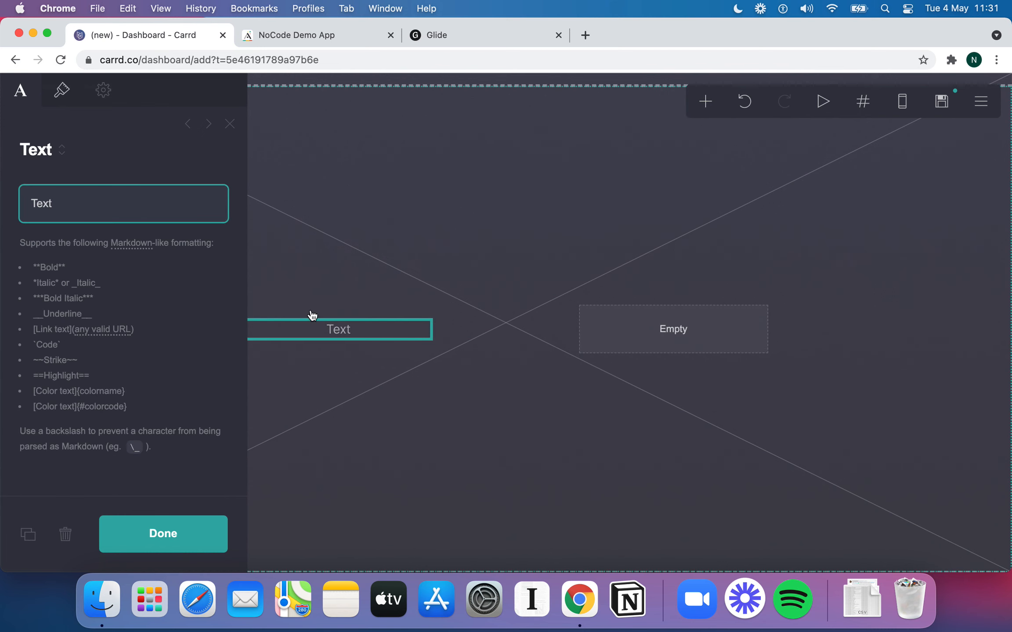
click(707, 104)
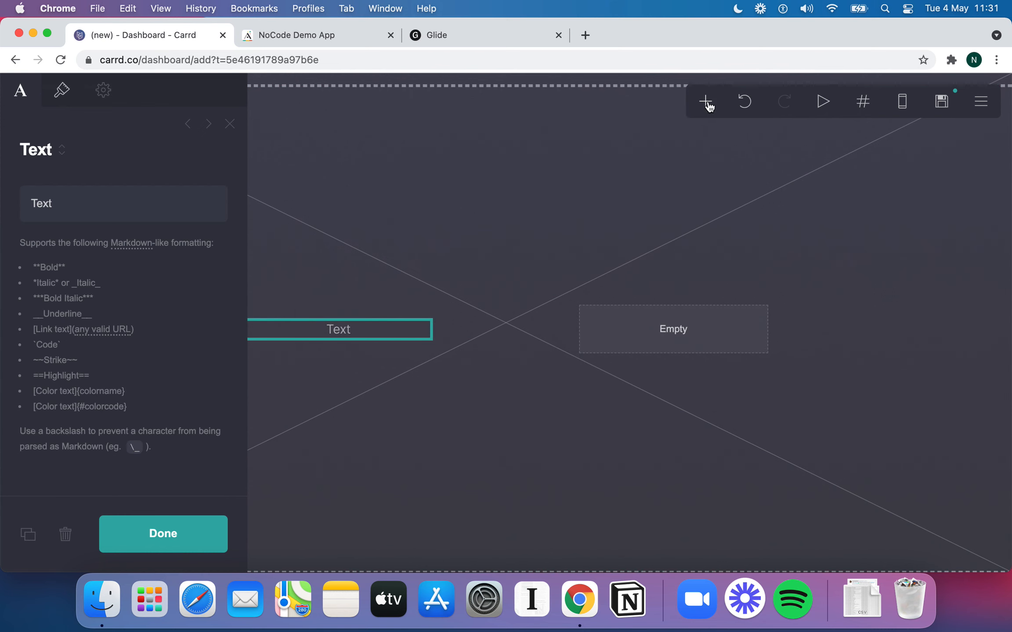
click(559, 152)
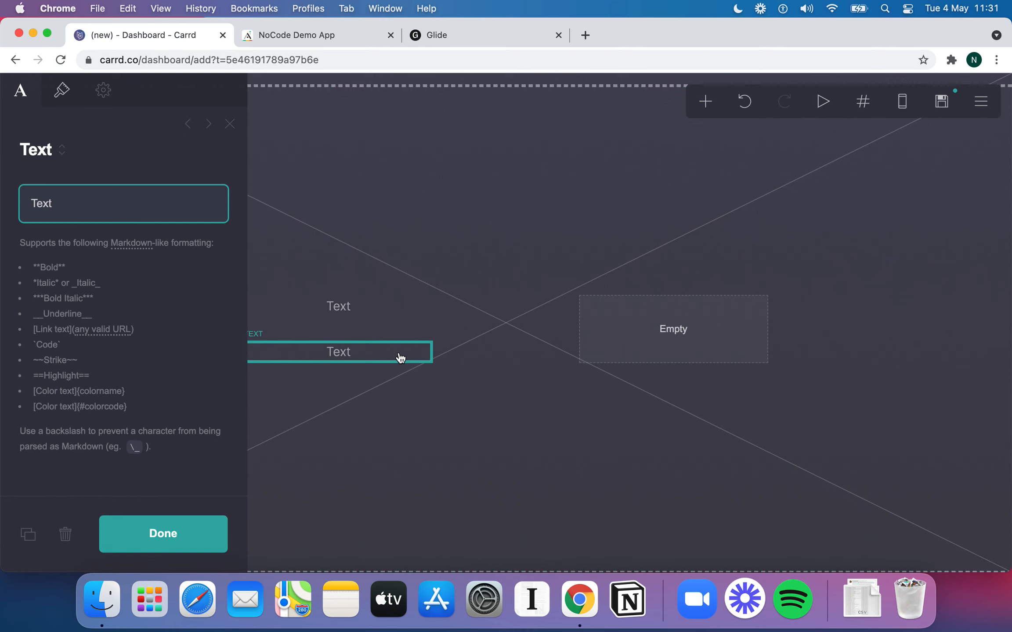
drag(400, 358, 738, 338)
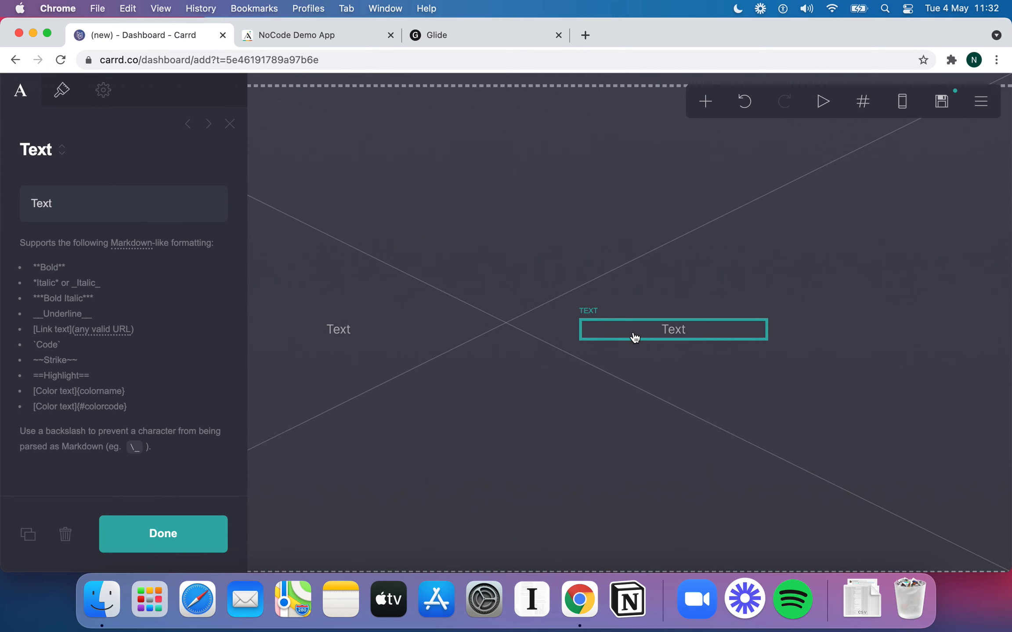
Add a third column to the container and move a new Text element into it
click(553, 333)
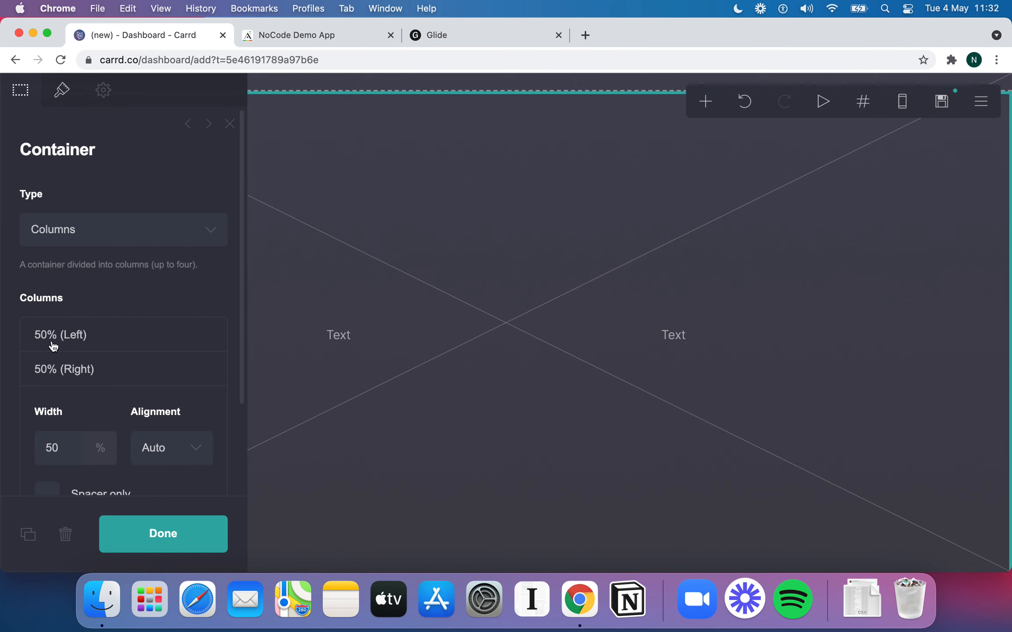
scroll(53, 346, down, 3)
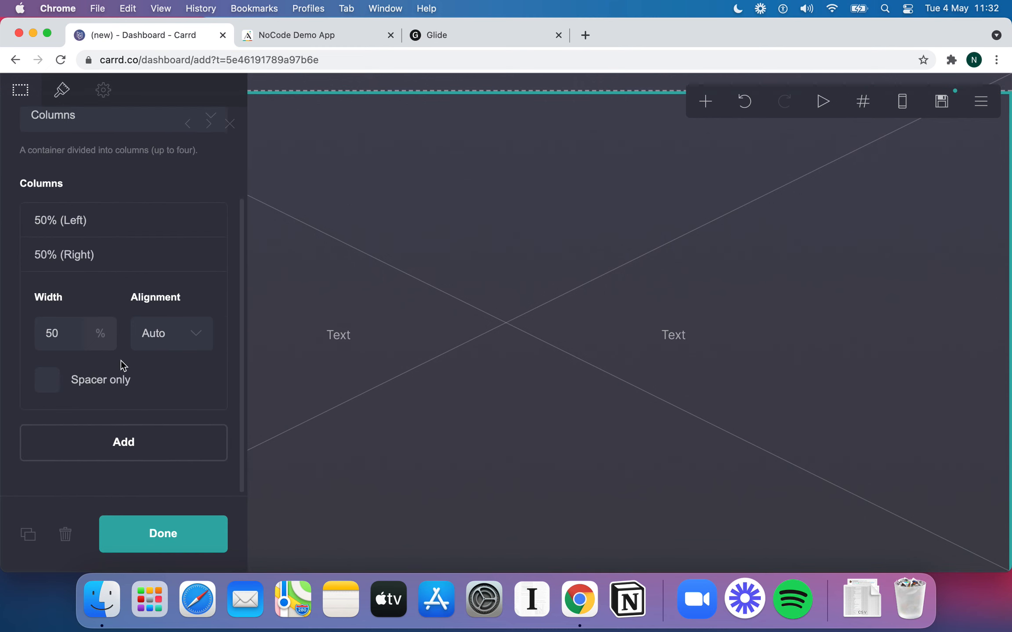
click(152, 449)
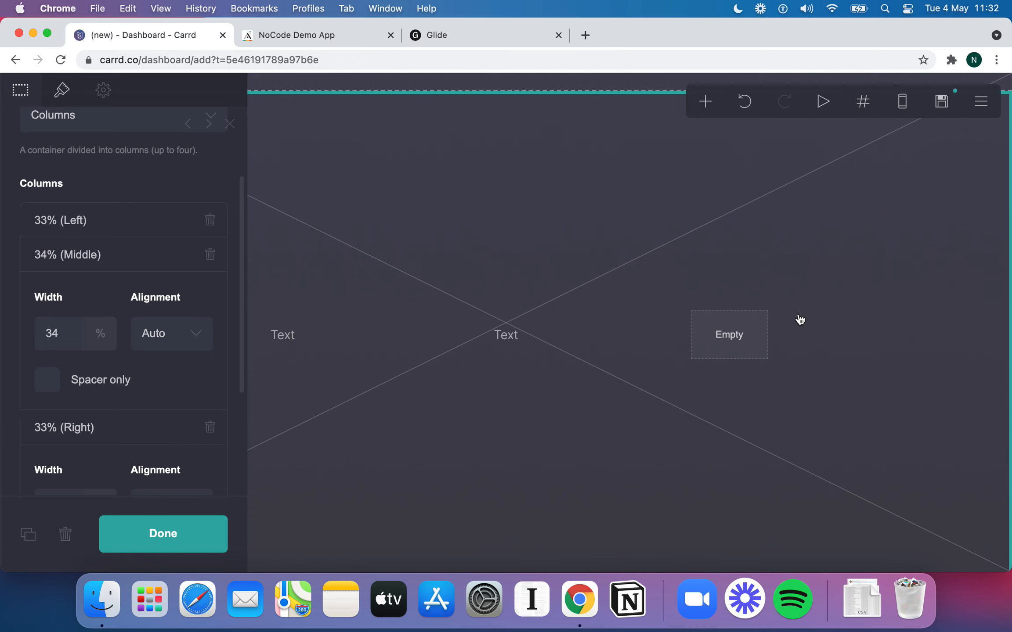
click(716, 108)
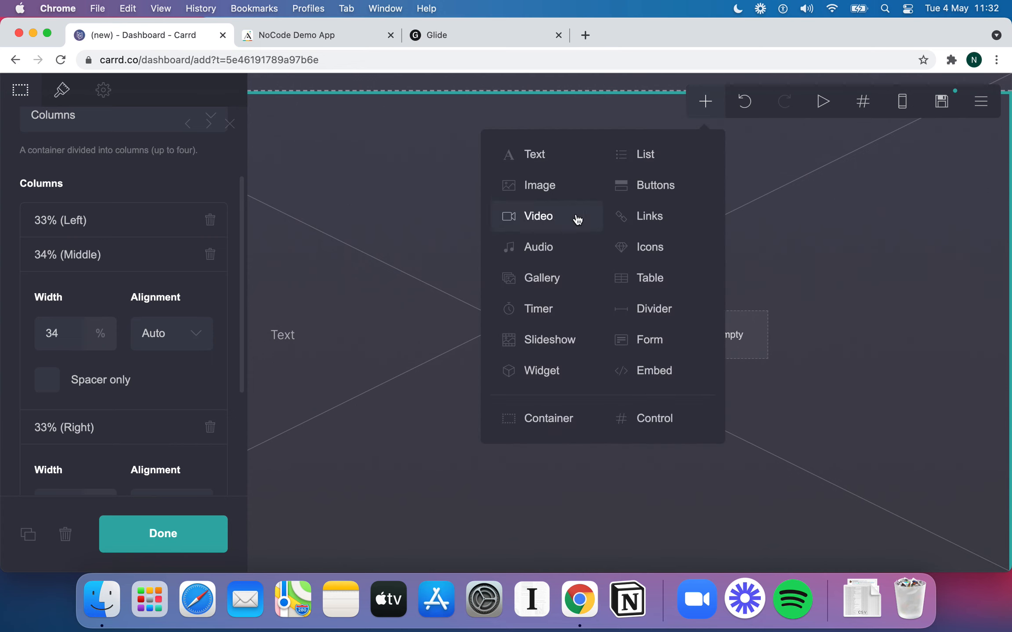
click(522, 163)
drag(535, 355, 746, 342)
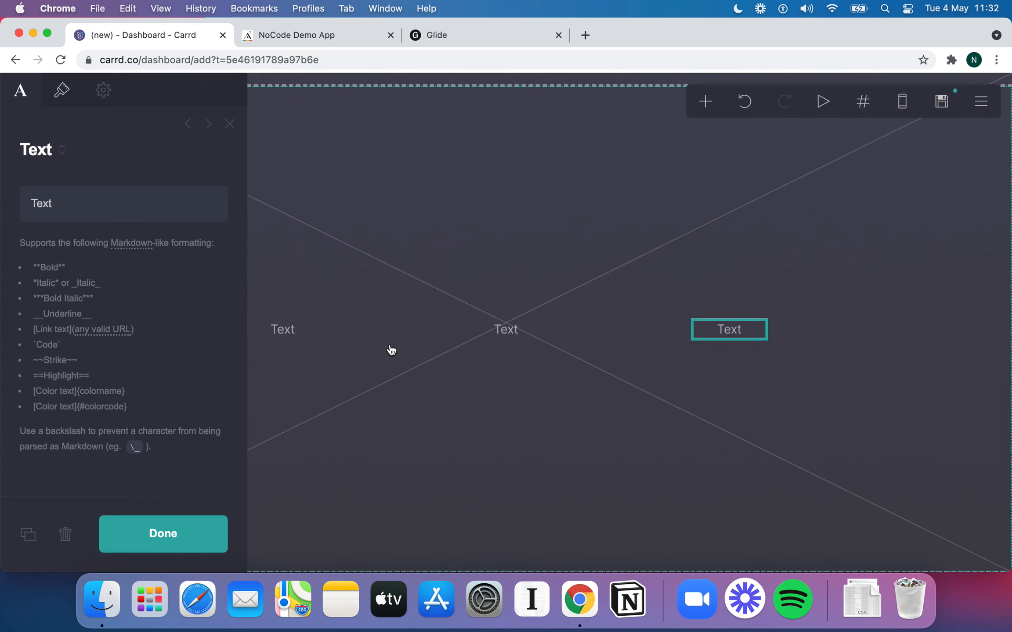
click(286, 329)
click(738, 337)
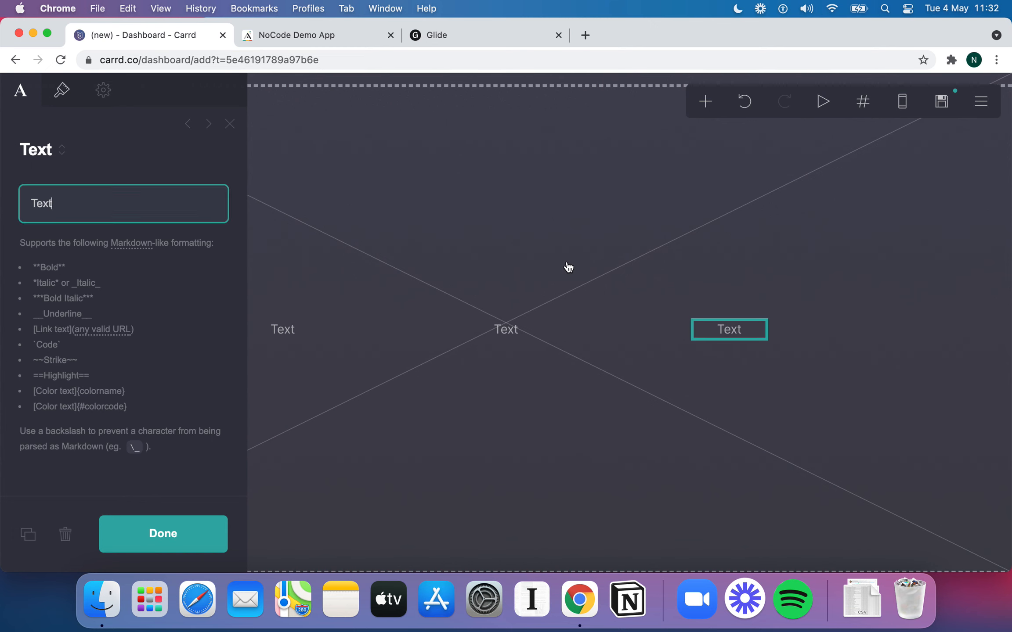
click(569, 267)
Close the container settings and scroll up to the Ann T. testimonial's circular image placeholder
click(194, 538)
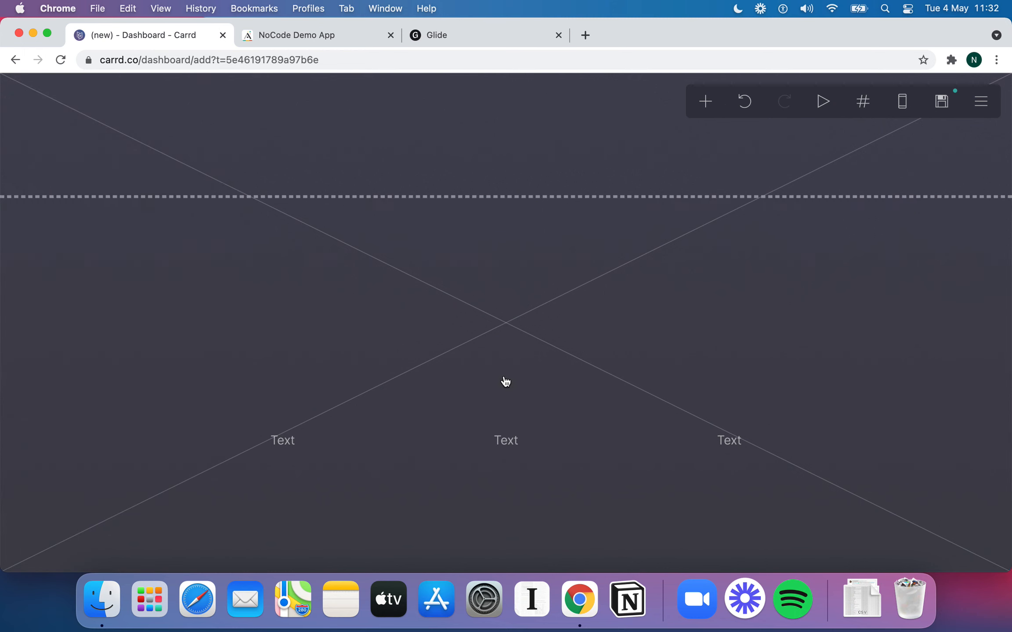
scroll(505, 381, up, 5)
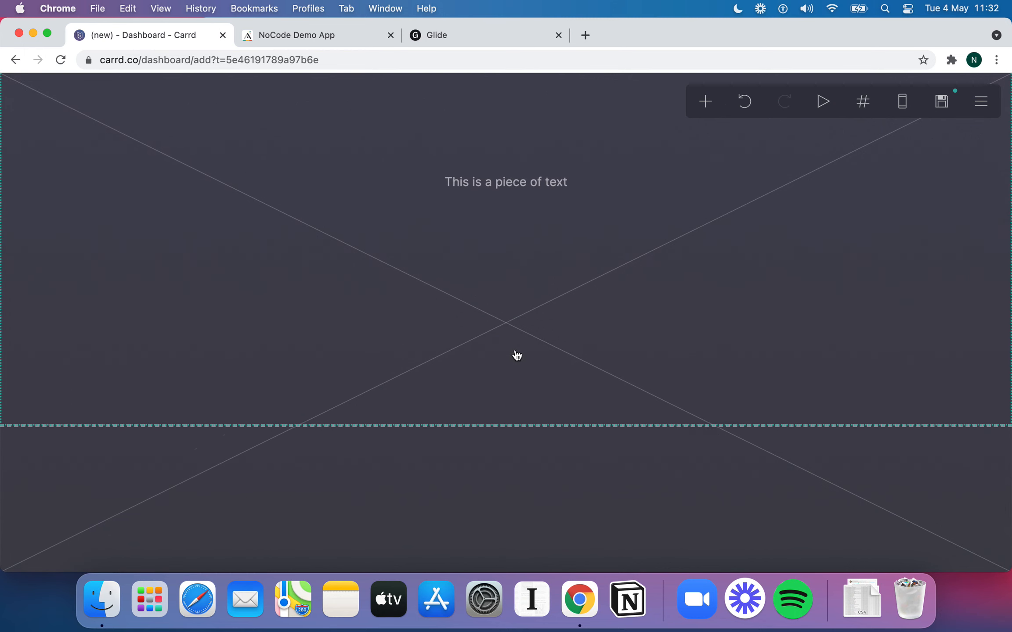
scroll(516, 355, up, 10)
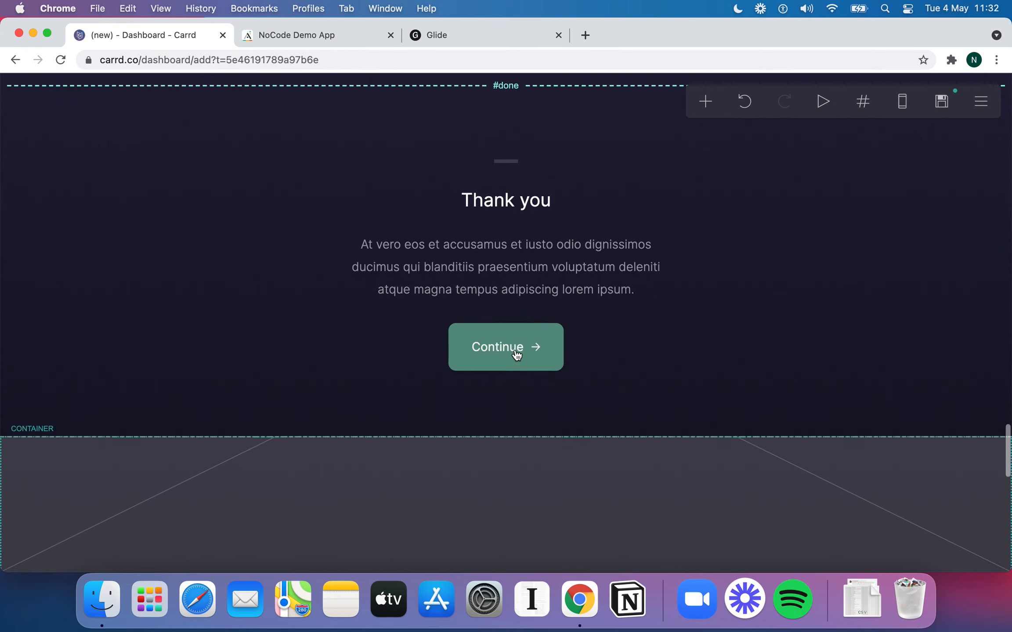
scroll(516, 355, up, 5)
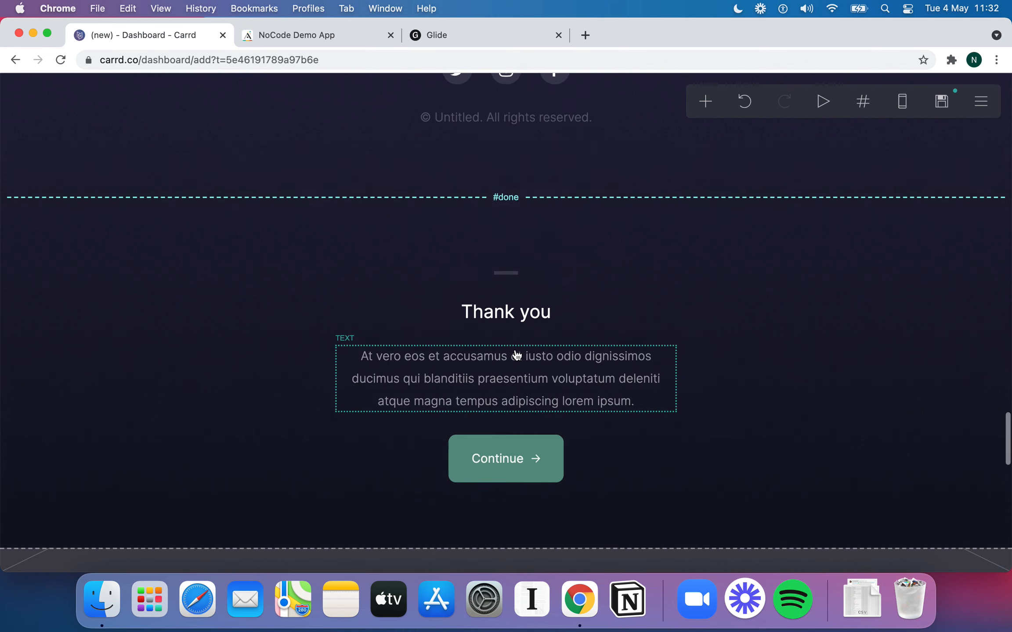
scroll(517, 355, up, 10)
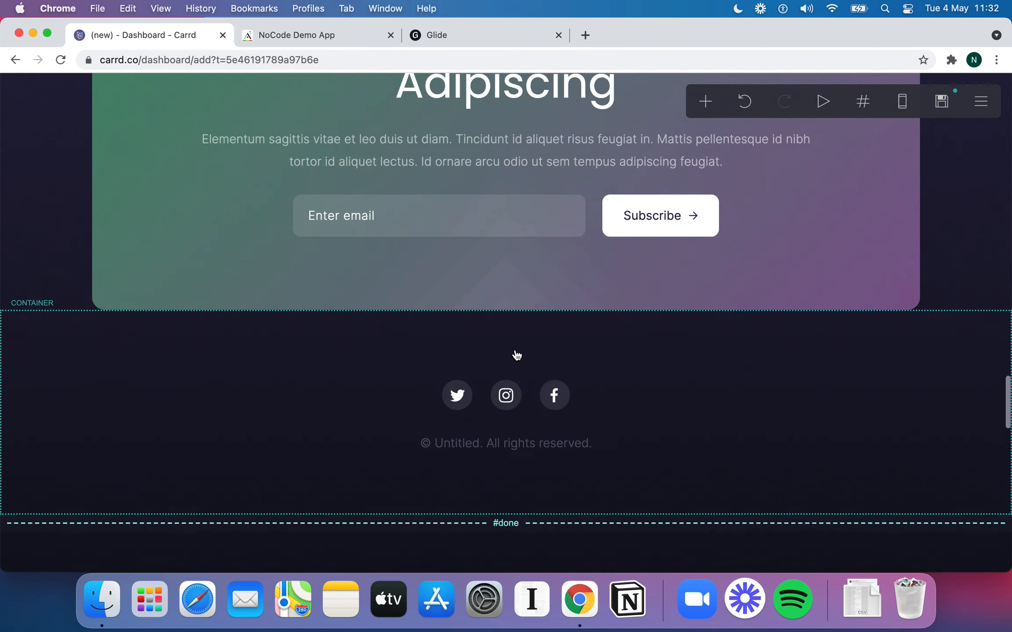
scroll(517, 355, up, 10)
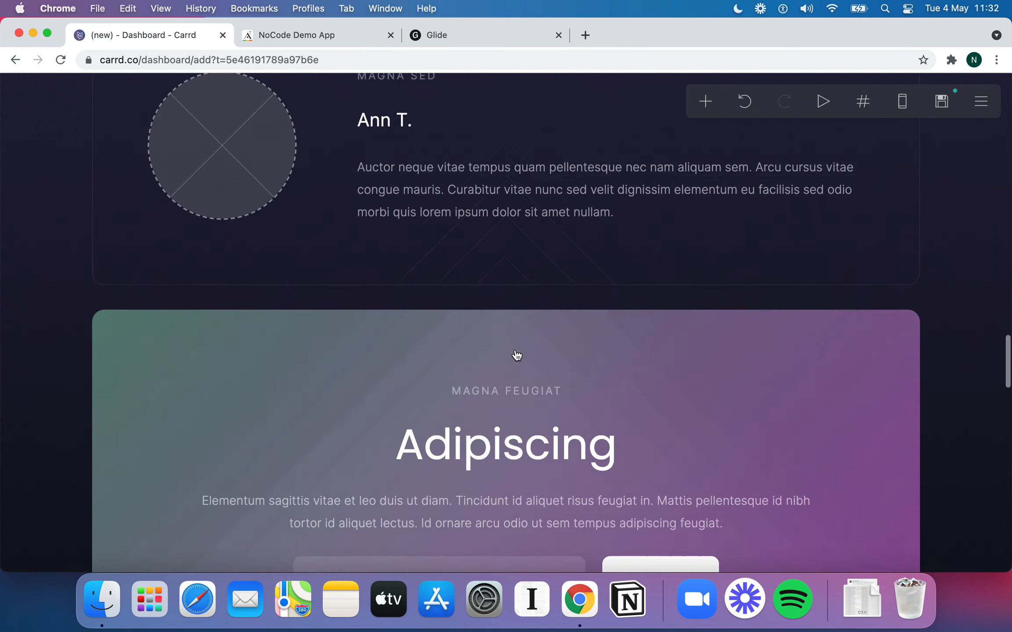
scroll(517, 355, up, 12)
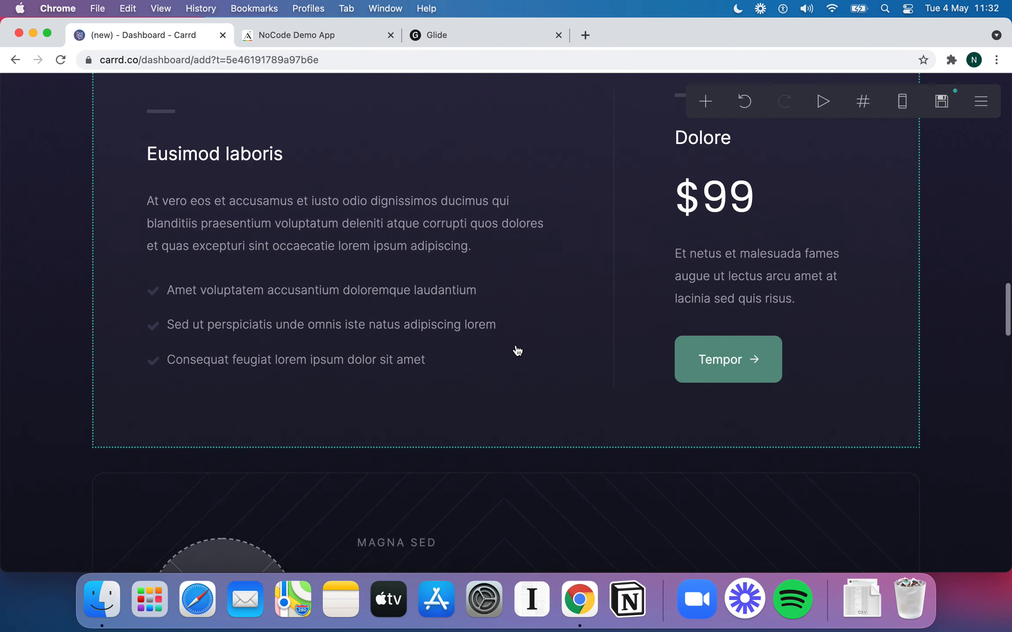
scroll(518, 350, up, 4)
scroll(398, 275, down, 5)
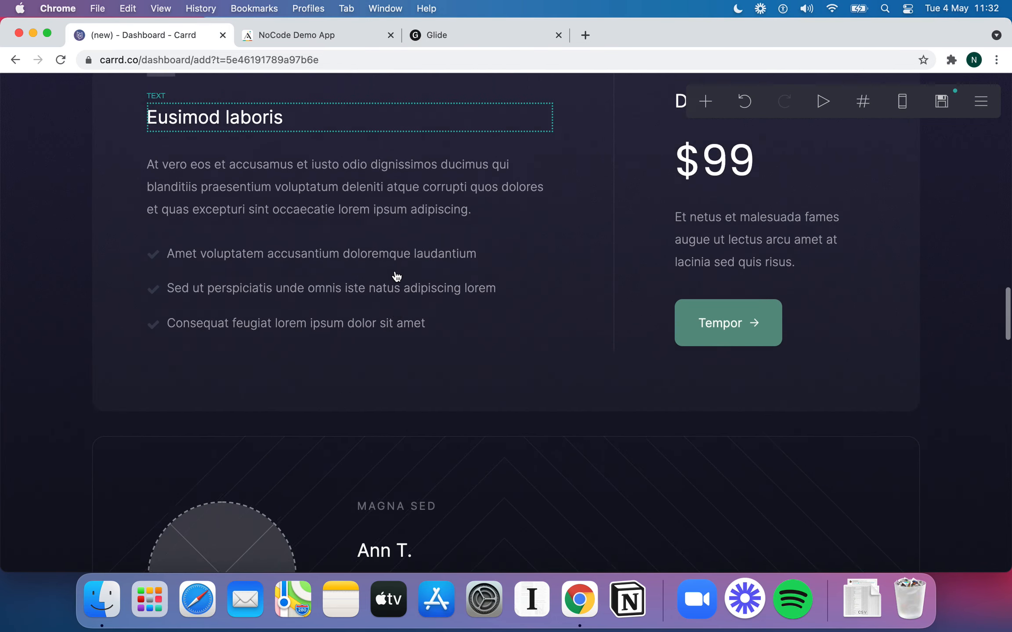
scroll(397, 276, down, 4)
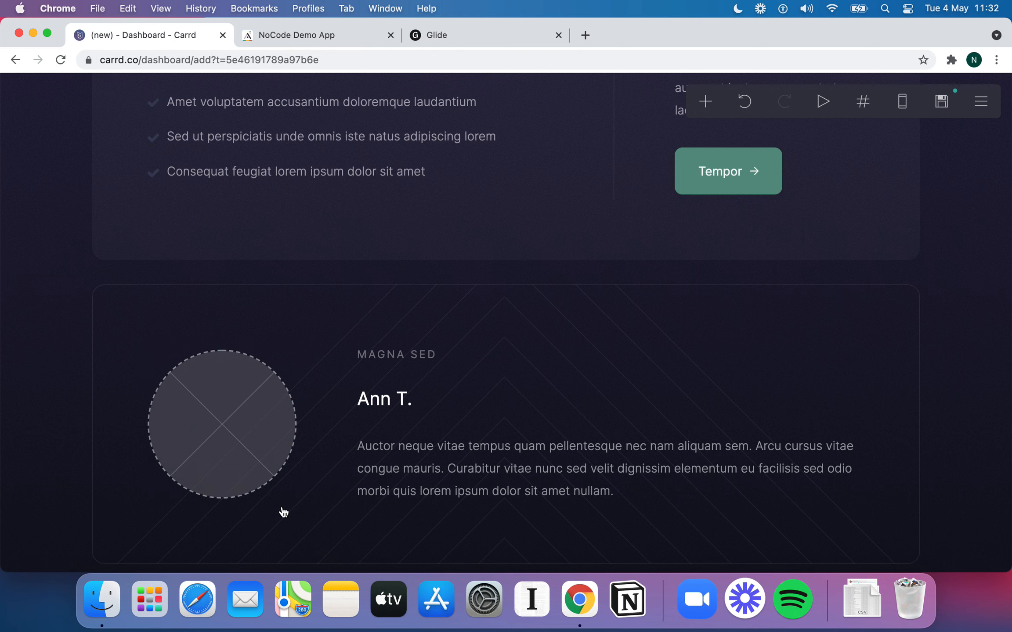
Upload Codemap logo Twitter.png into the testimonial's circular image, enlarging the crop to fit
click(264, 402)
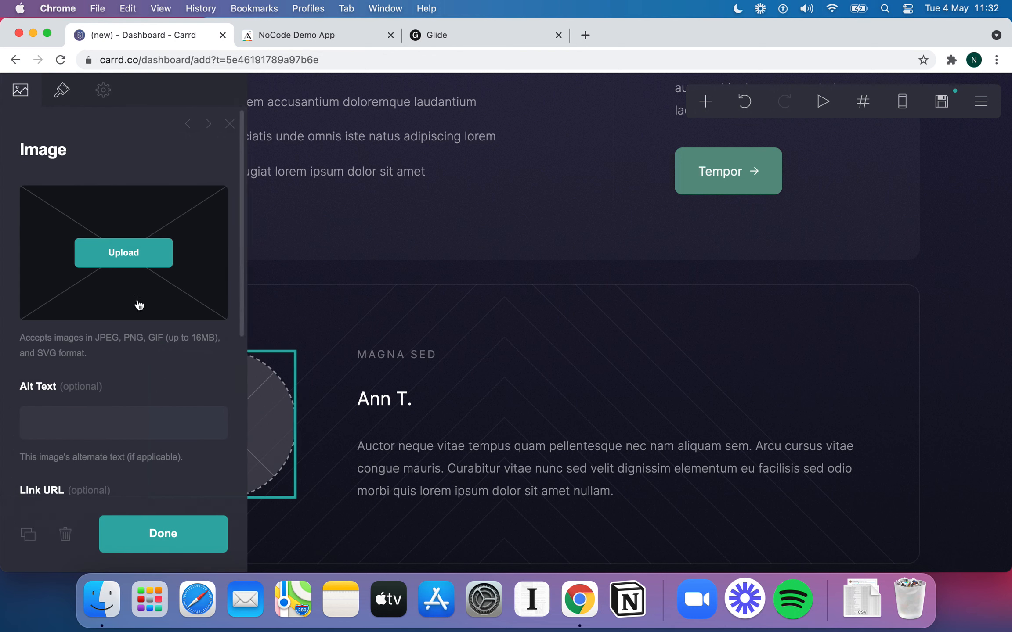
scroll(139, 305, down, 1)
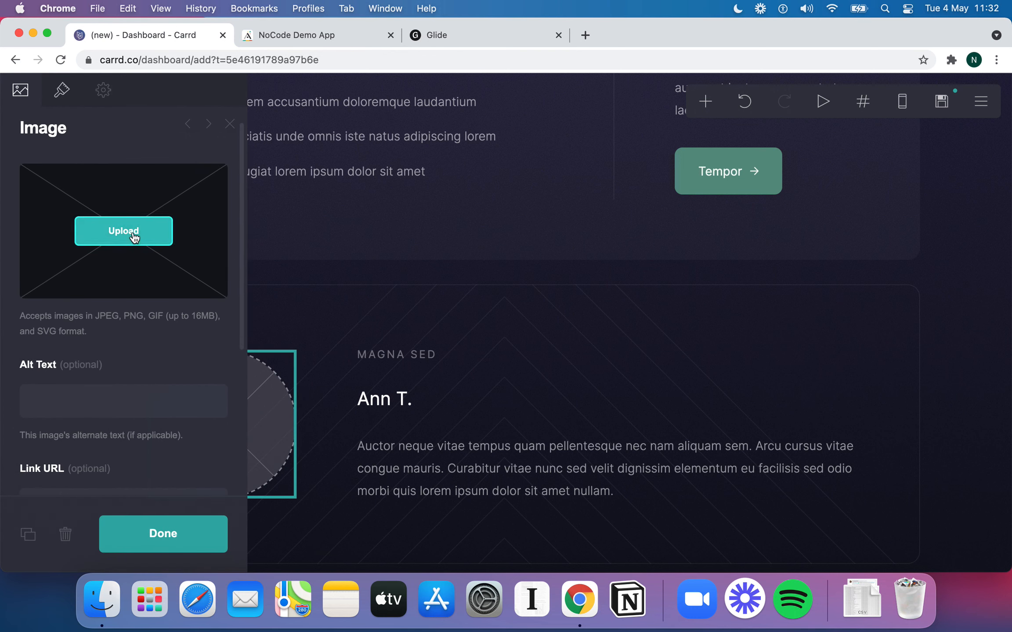
click(159, 238)
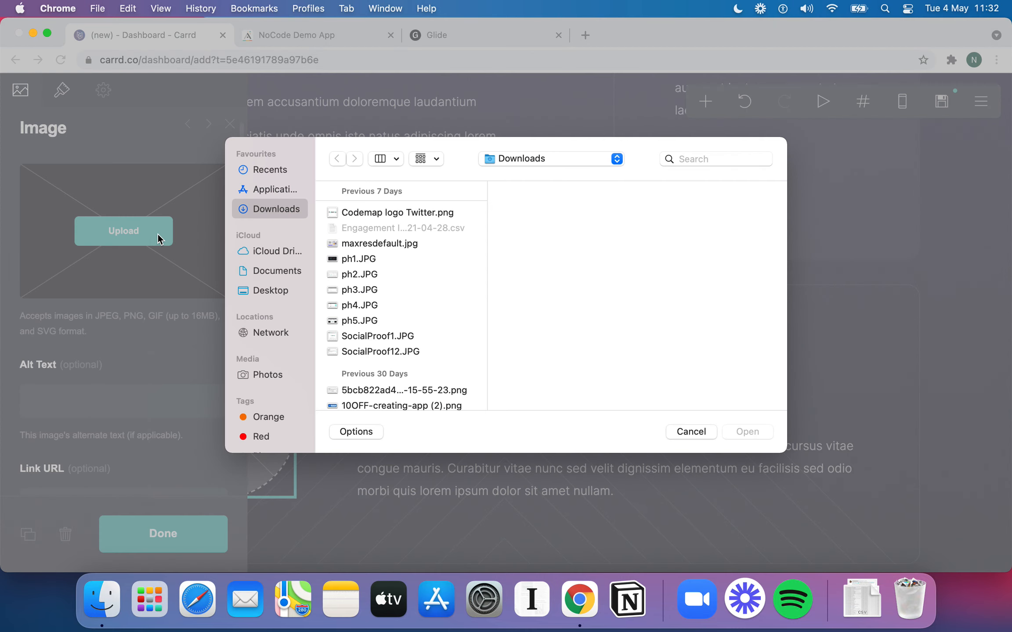
double_click(399, 213)
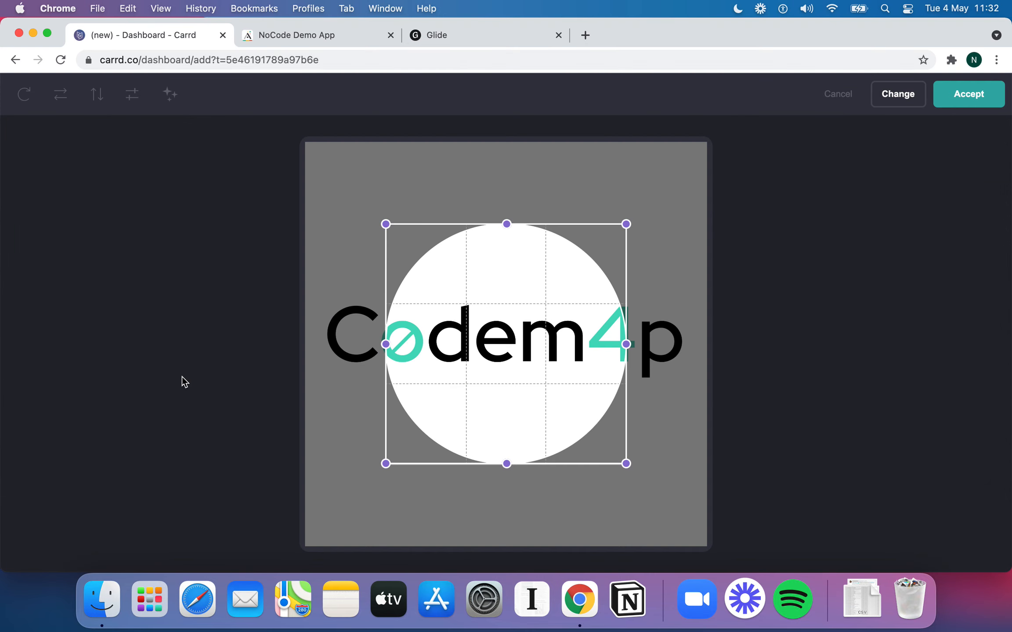
drag(383, 226, 324, 224)
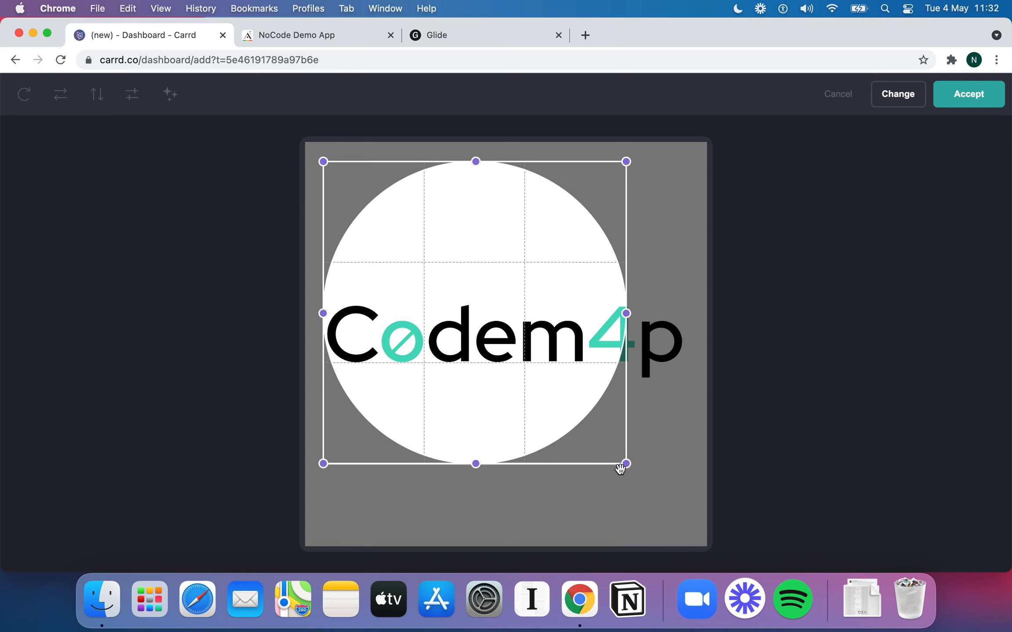
drag(626, 467, 684, 522)
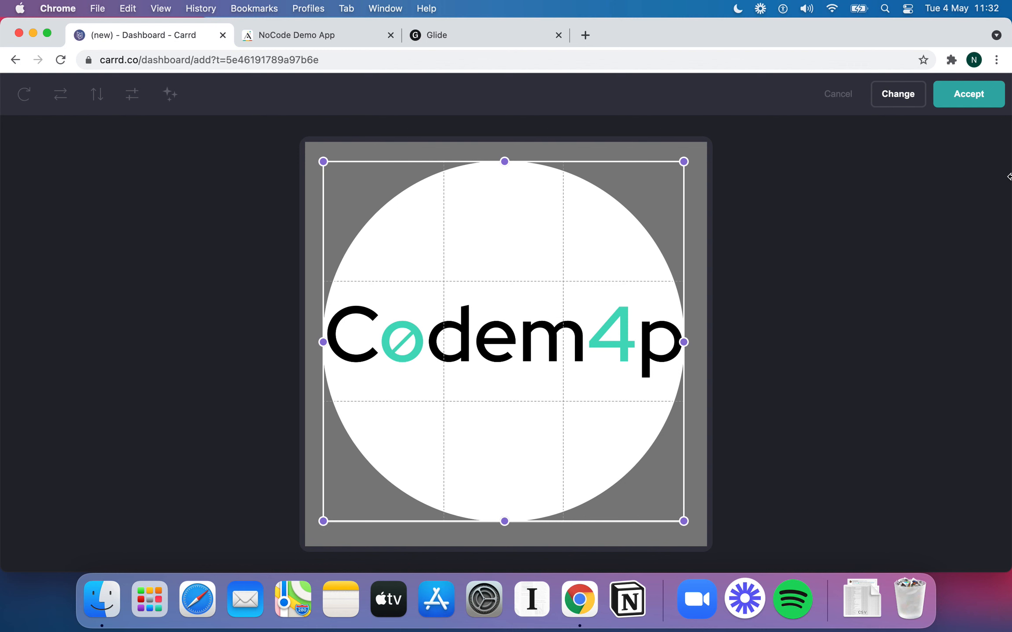
click(968, 95)
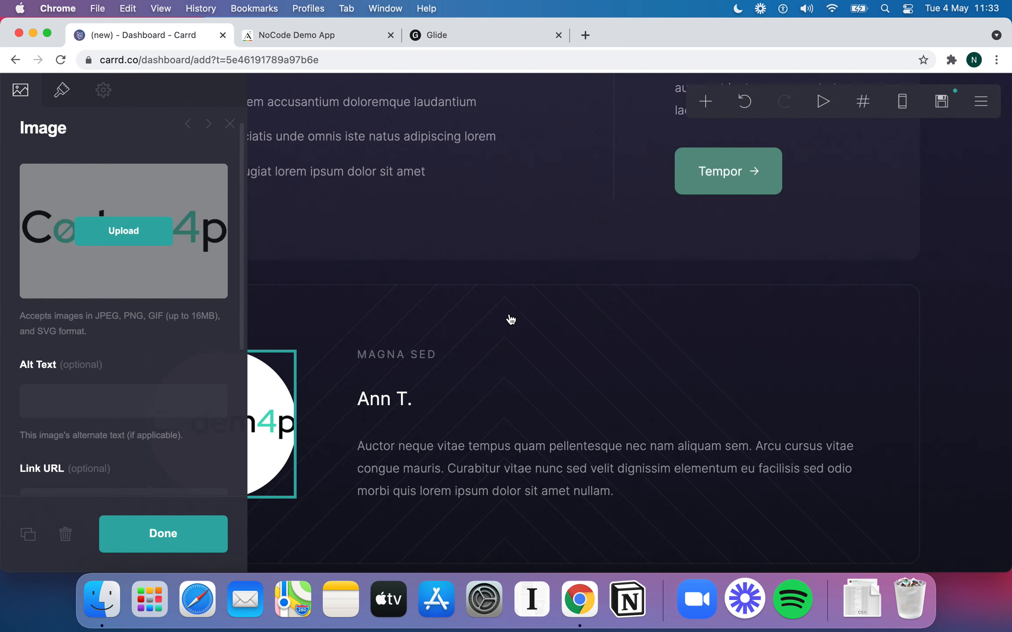
click(501, 318)
scroll(303, 391, down, 2)
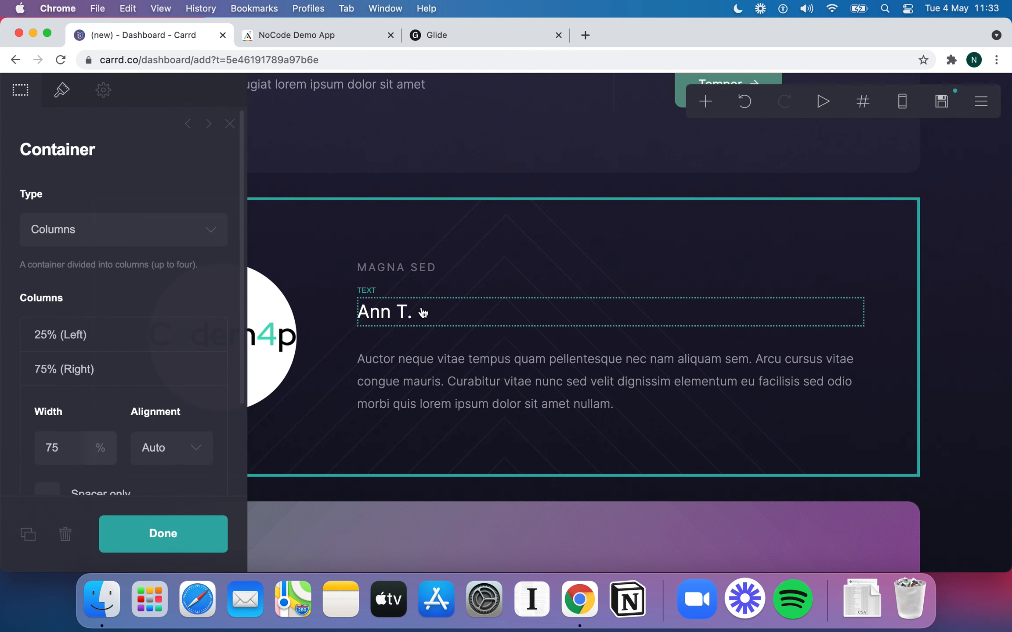
Inspect the testimonial container and its name heading, then close the settings
click(509, 247)
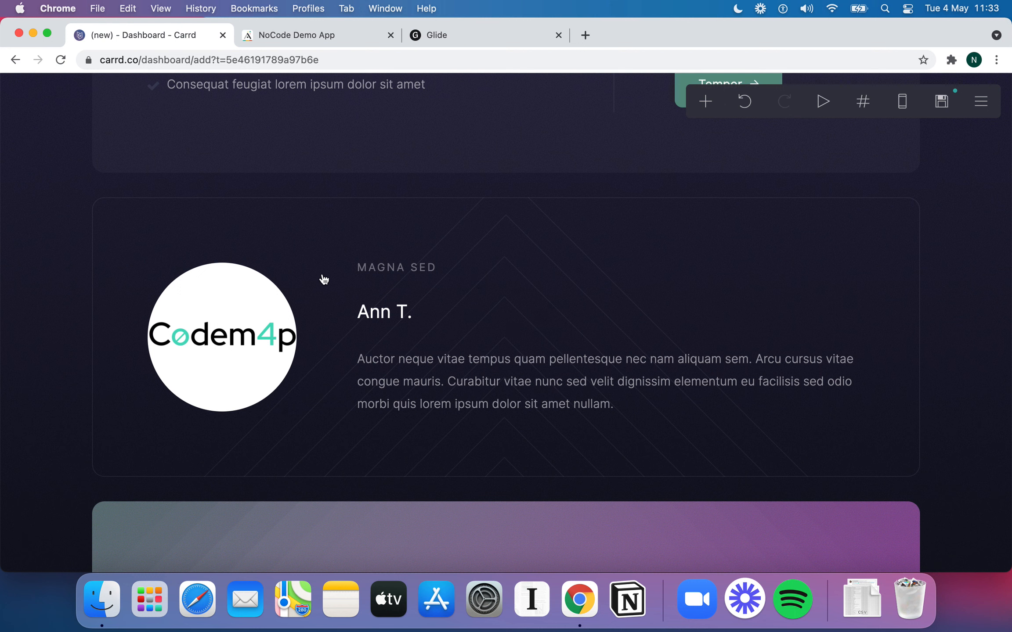
click(309, 240)
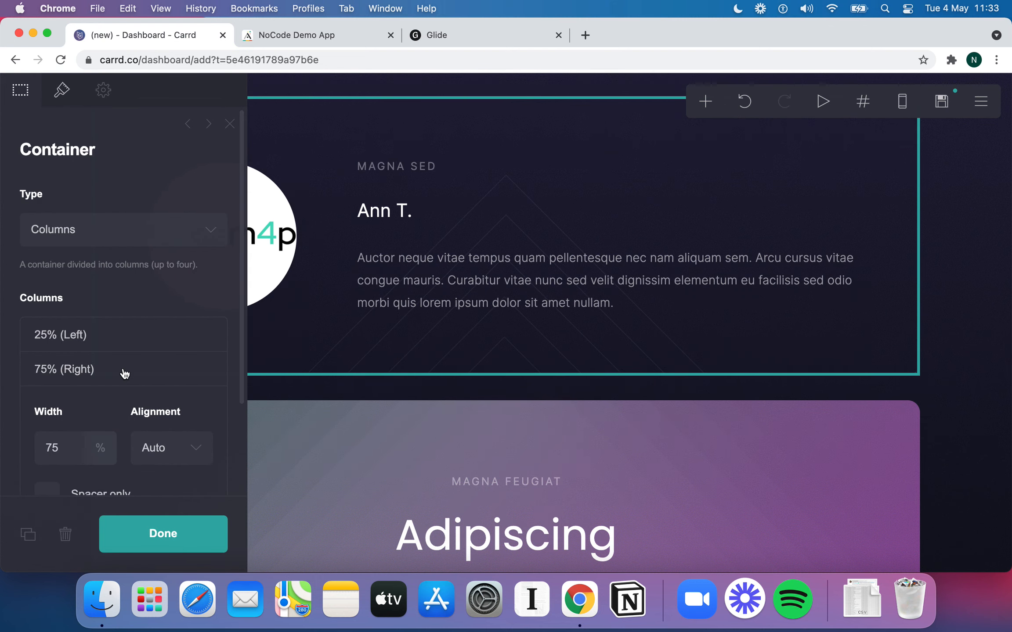
click(533, 212)
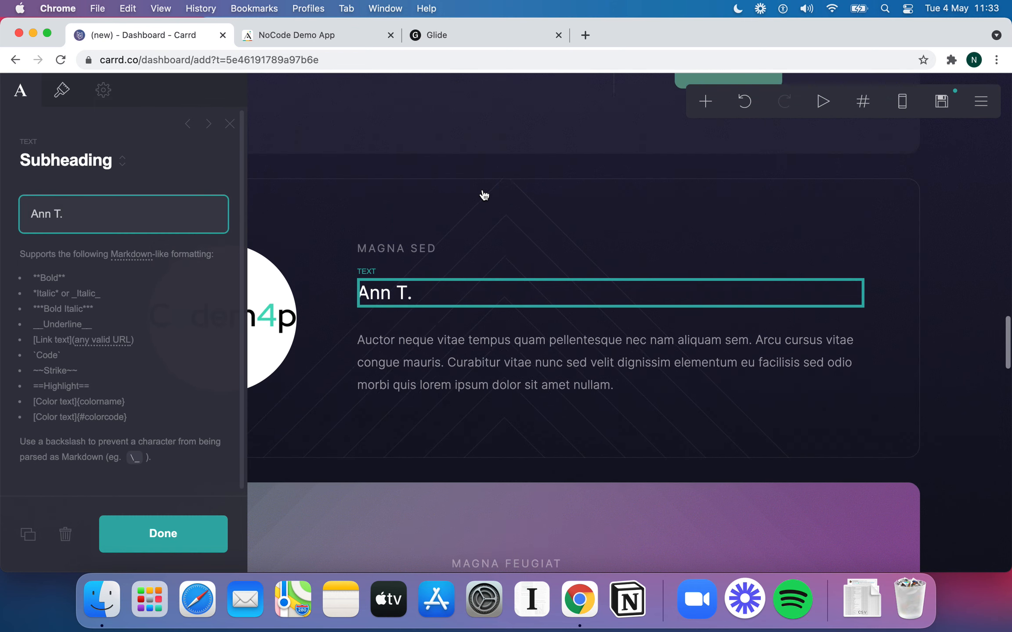
click(373, 263)
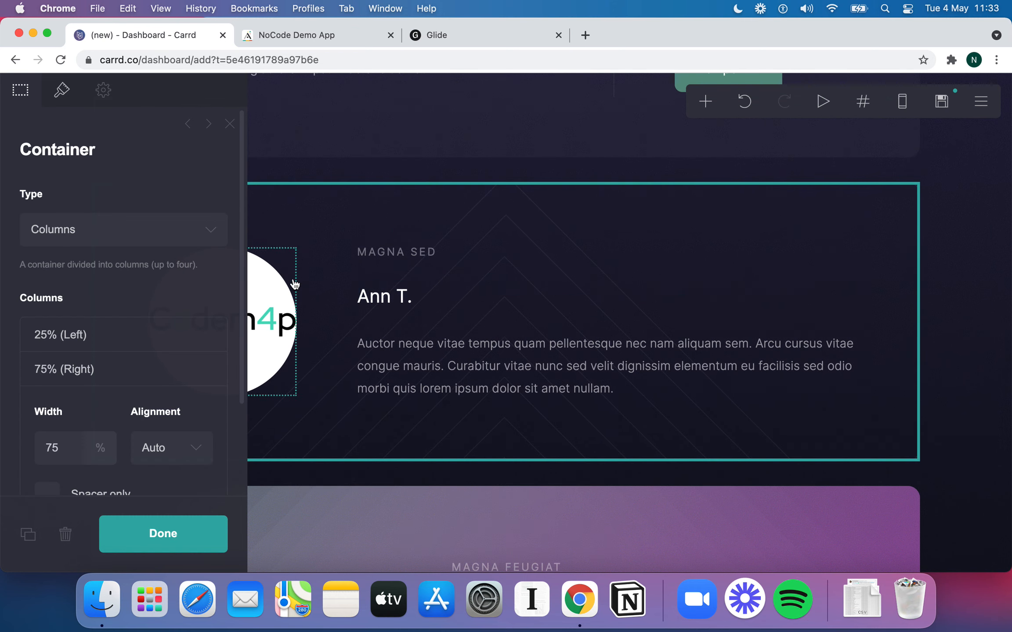
click(192, 529)
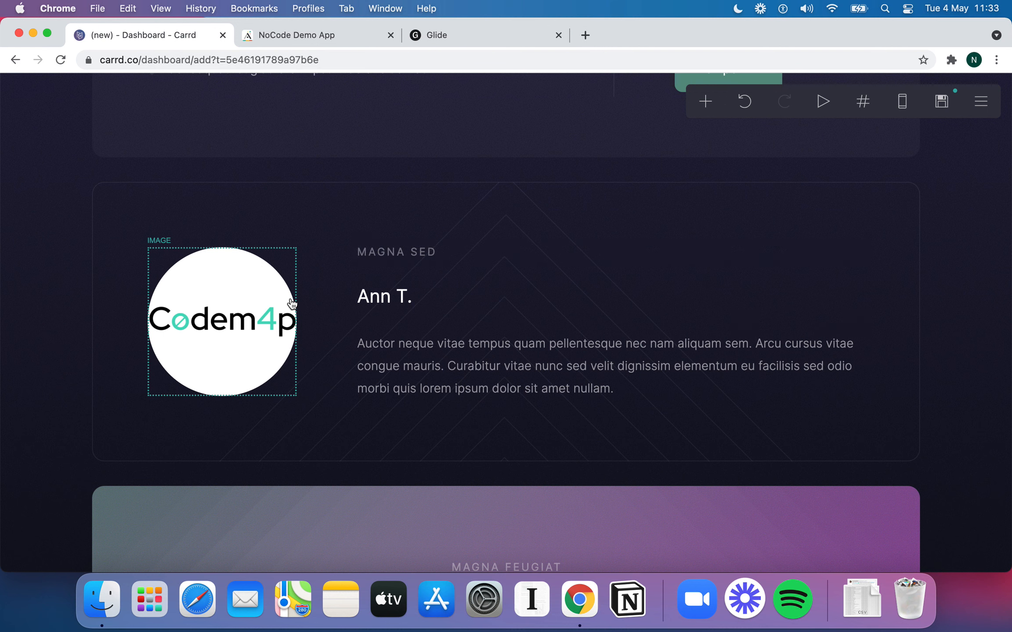
Change the logo image's shape to a rounded rectangle in its Appearance settings
click(278, 271)
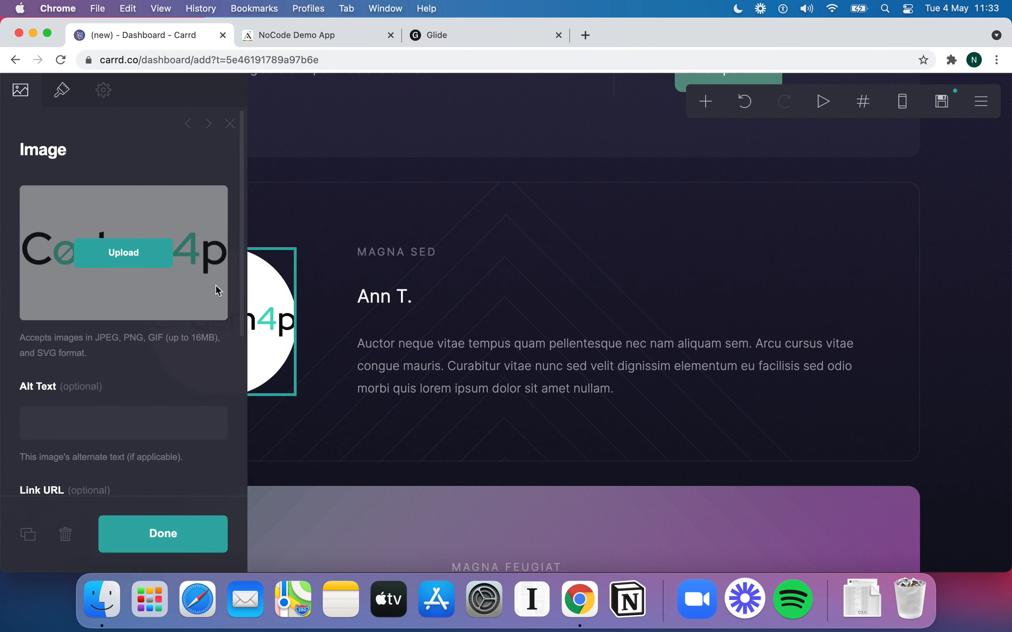
scroll(163, 280, down, 5)
scroll(163, 279, up, 5)
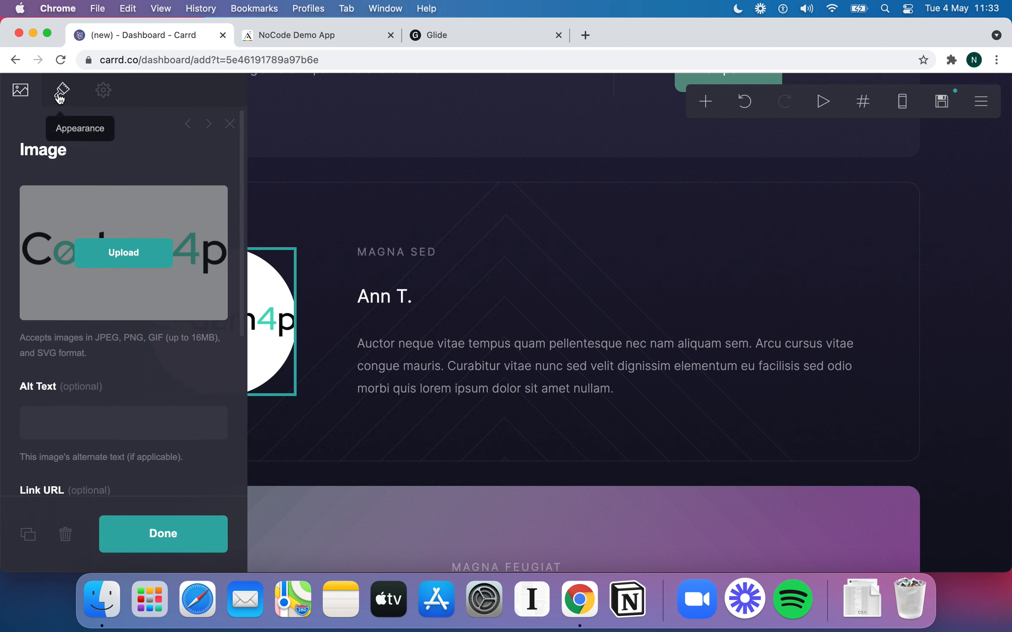
click(62, 91)
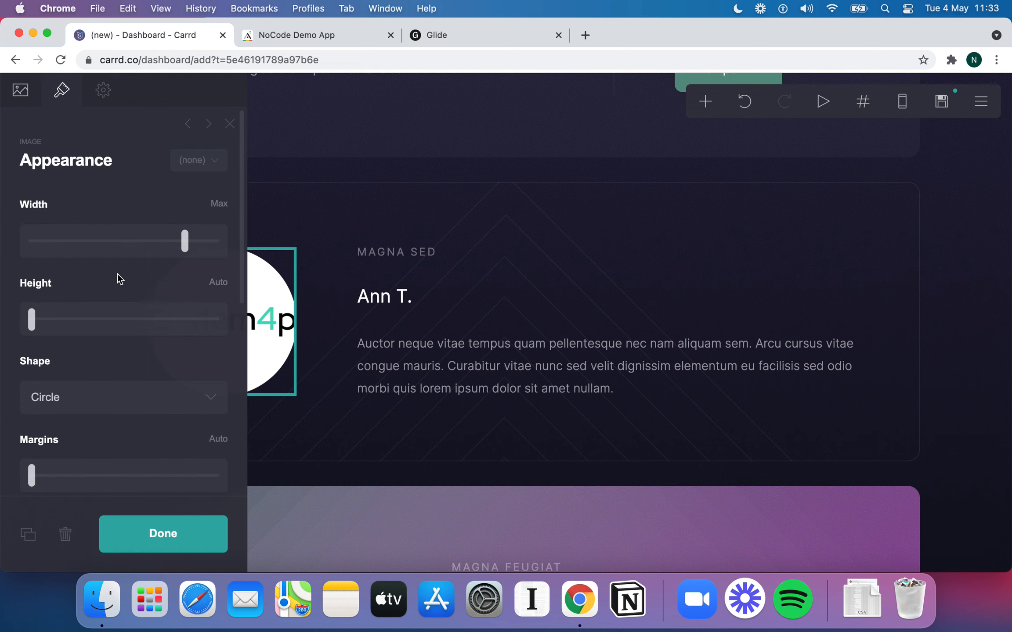
scroll(127, 323, down, 3)
scroll(110, 327, up, 2)
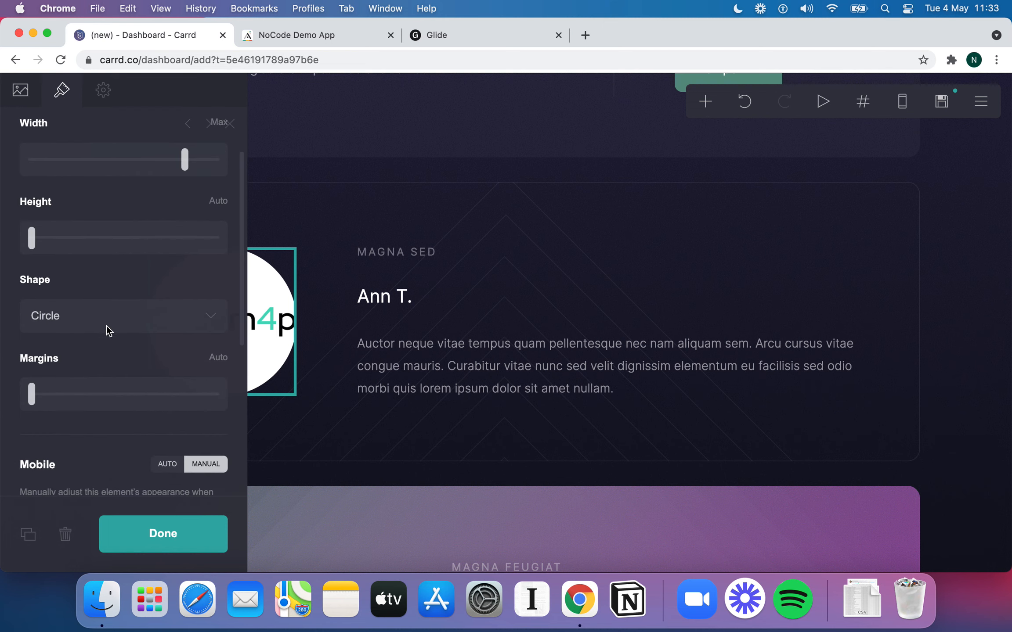
click(96, 318)
click(86, 298)
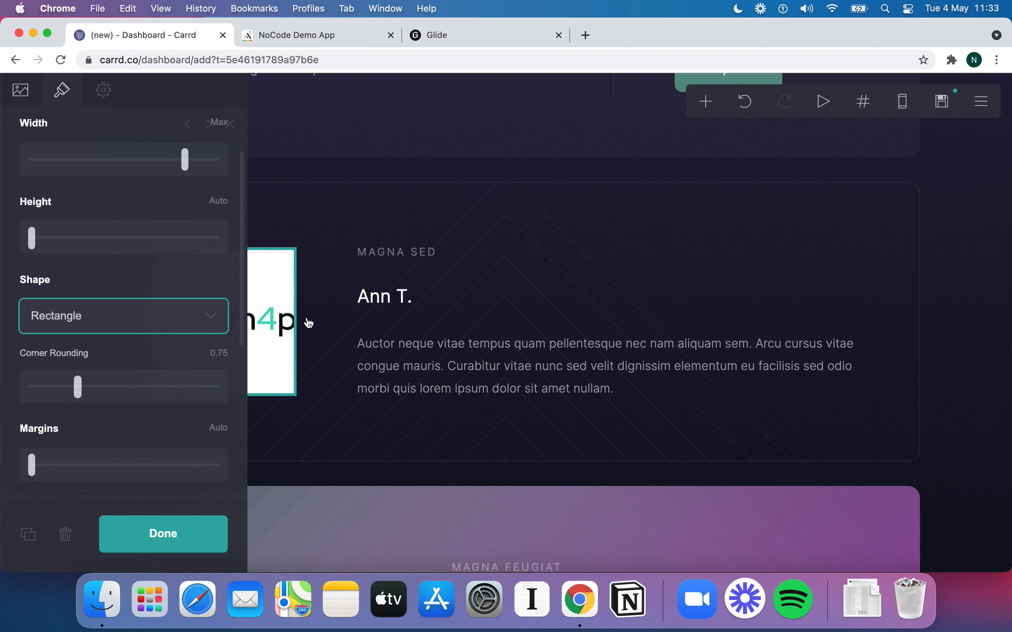
Make the logo taller, turn off corner rounding and set its shape back to Circle
click(358, 277)
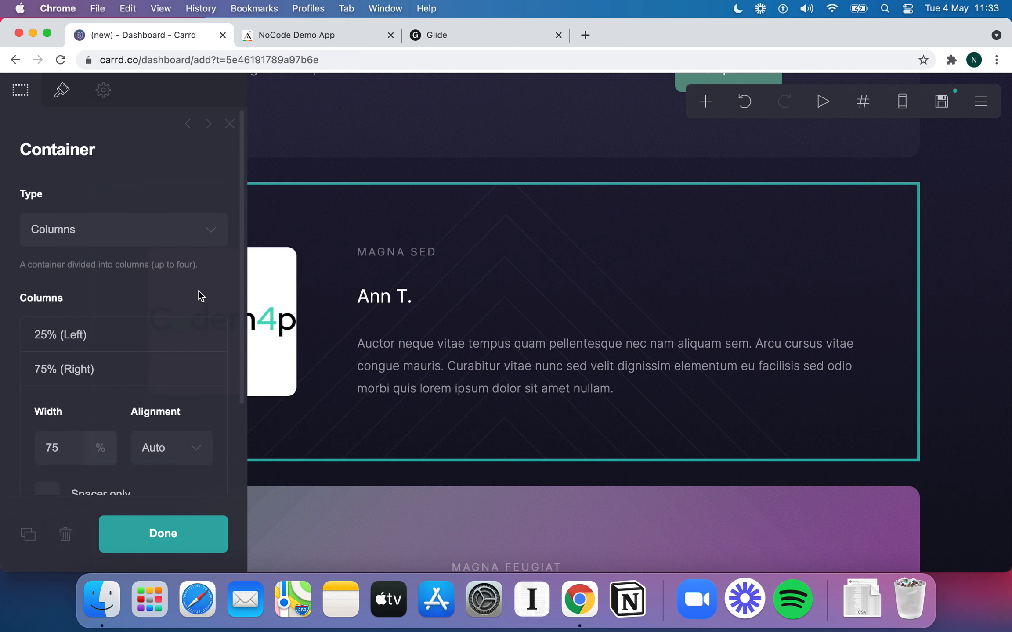
click(264, 297)
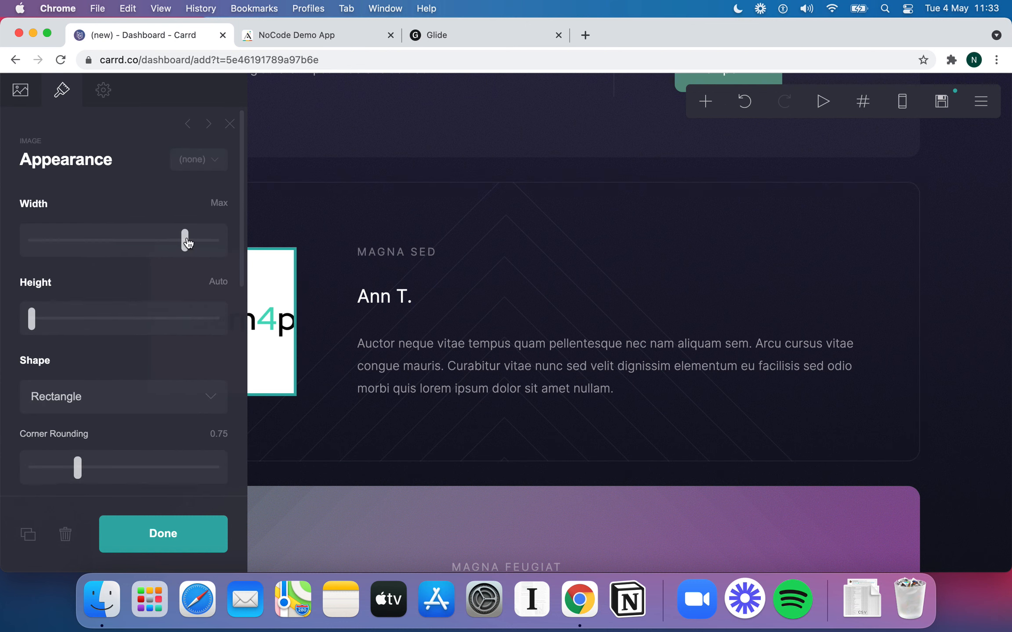
drag(48, 317, 23, 328)
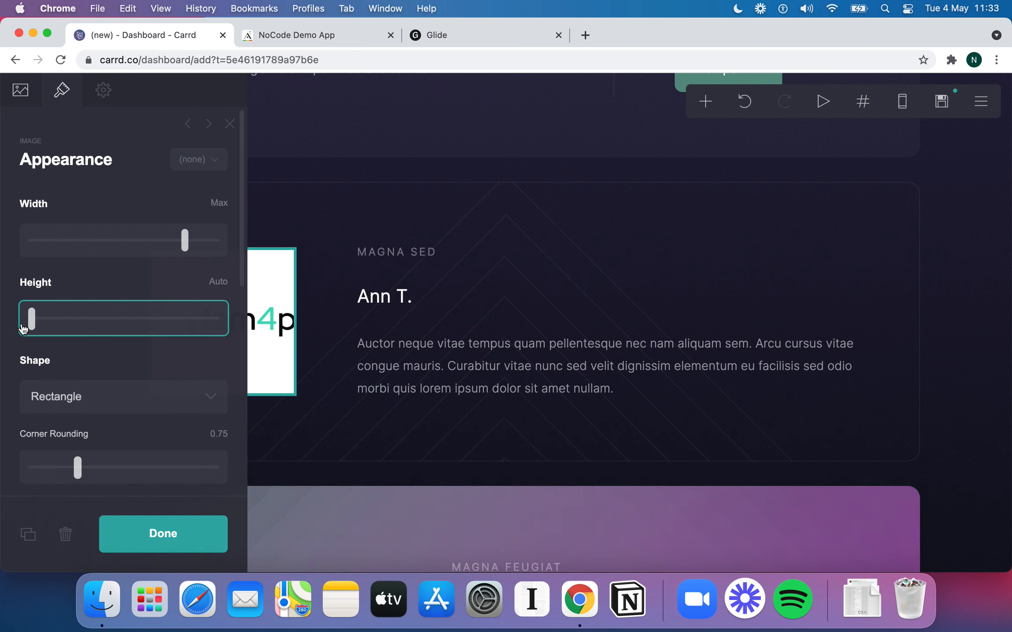
scroll(215, 389, down, 4)
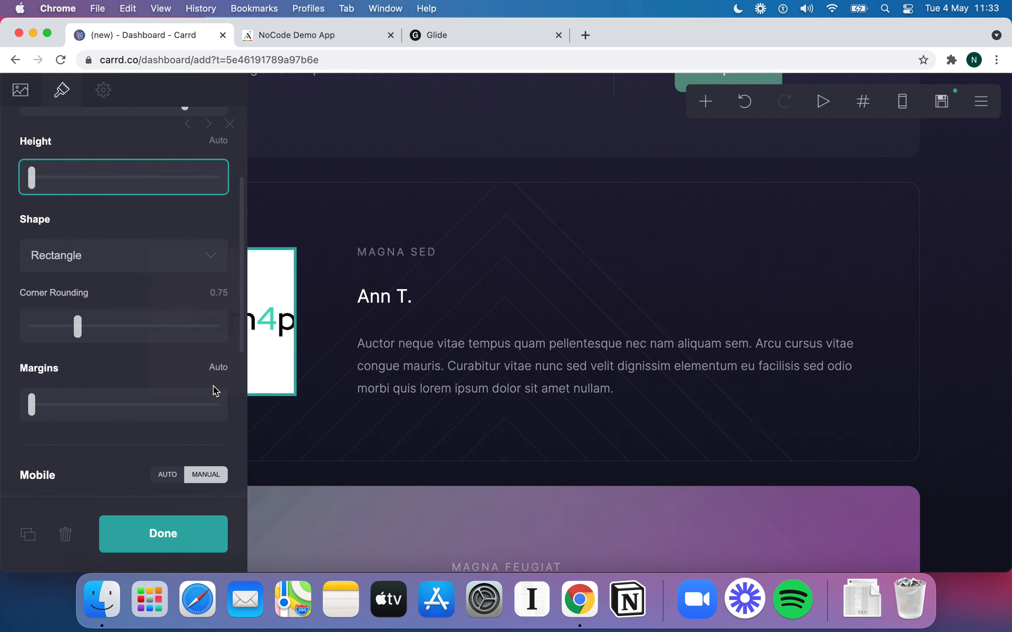
click(79, 330)
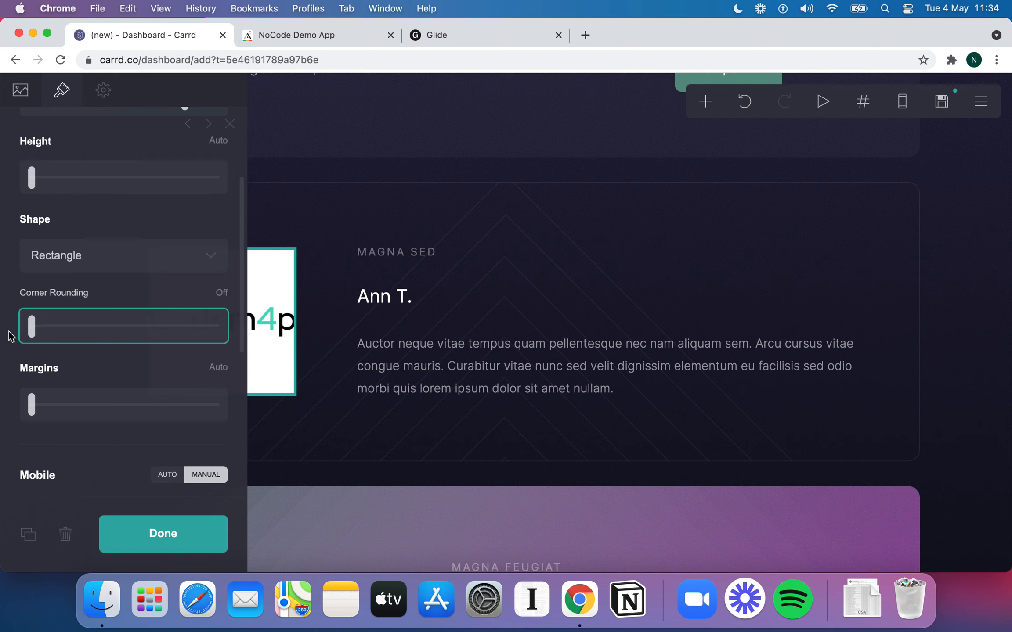
click(115, 261)
click(100, 268)
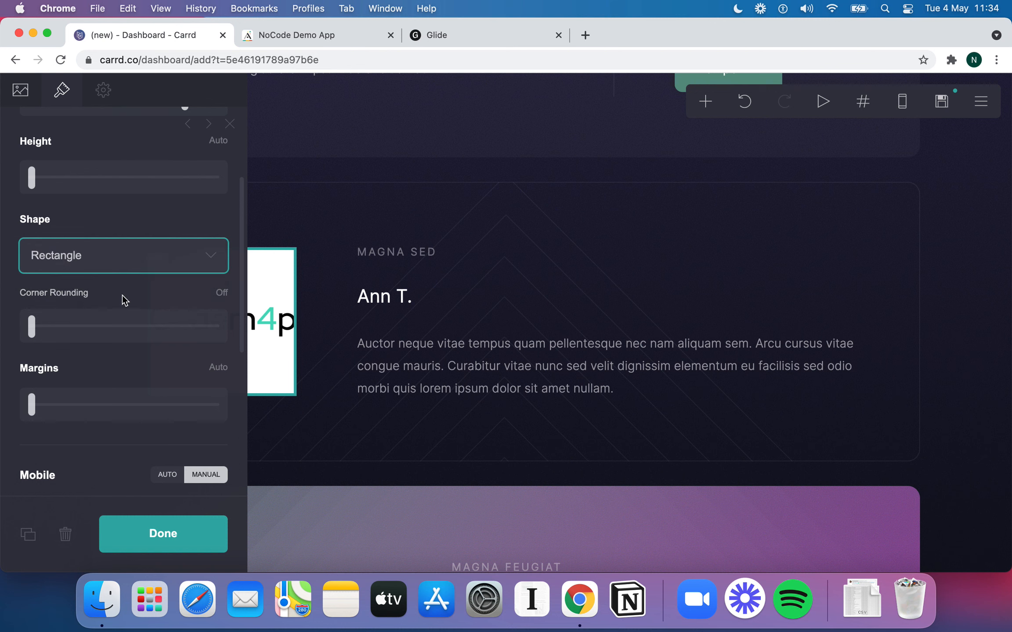
scroll(125, 305, down, 5)
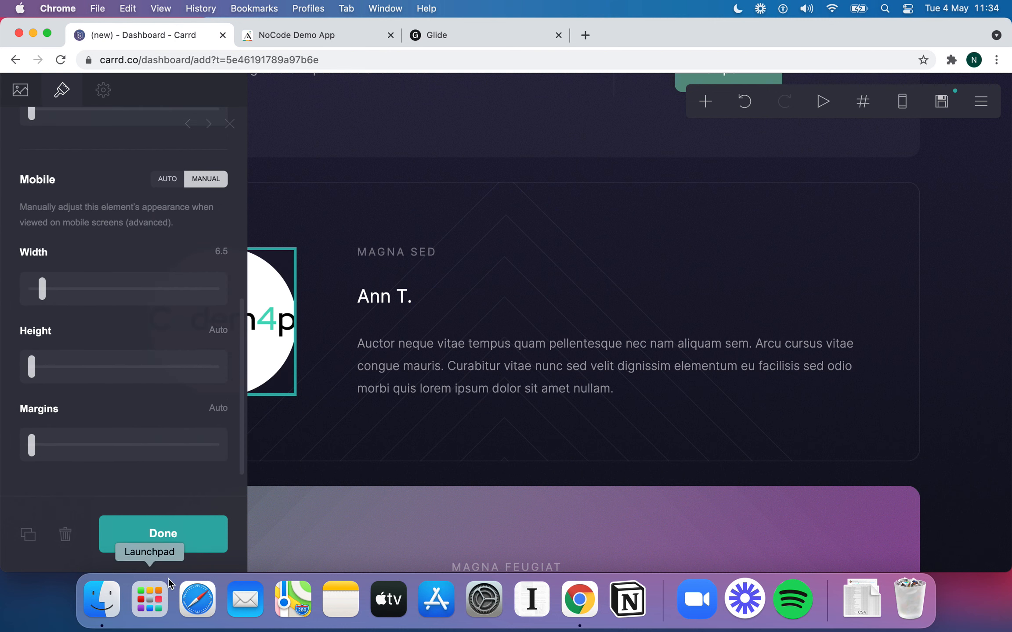
click(180, 542)
Change the Sed do eiusmod heading's margins from Auto to 0 under Appearance
scroll(432, 336, up, 5)
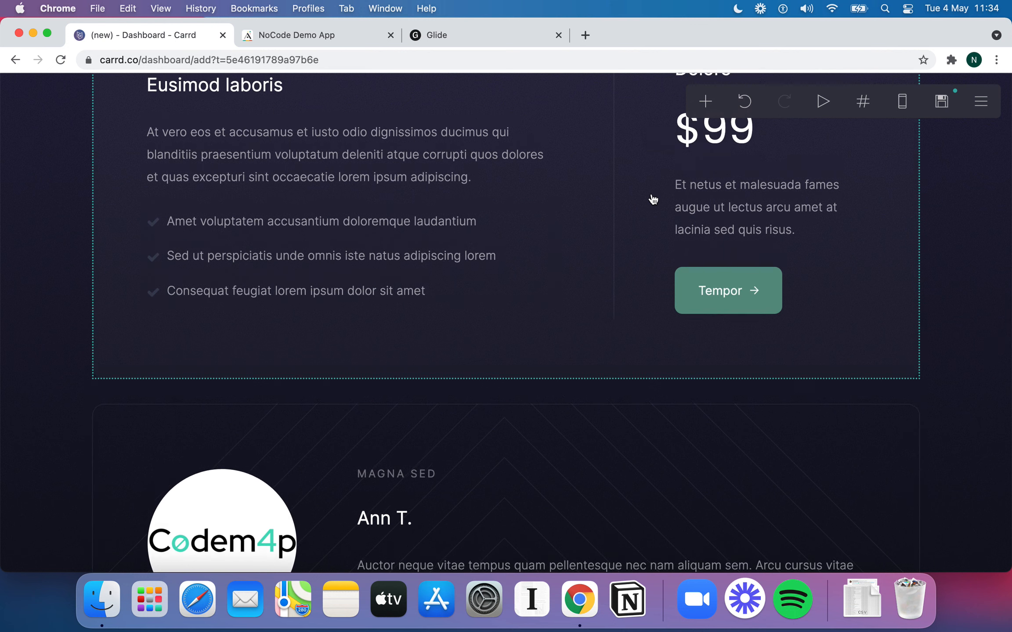
scroll(623, 184, up, 1)
scroll(606, 174, up, 9)
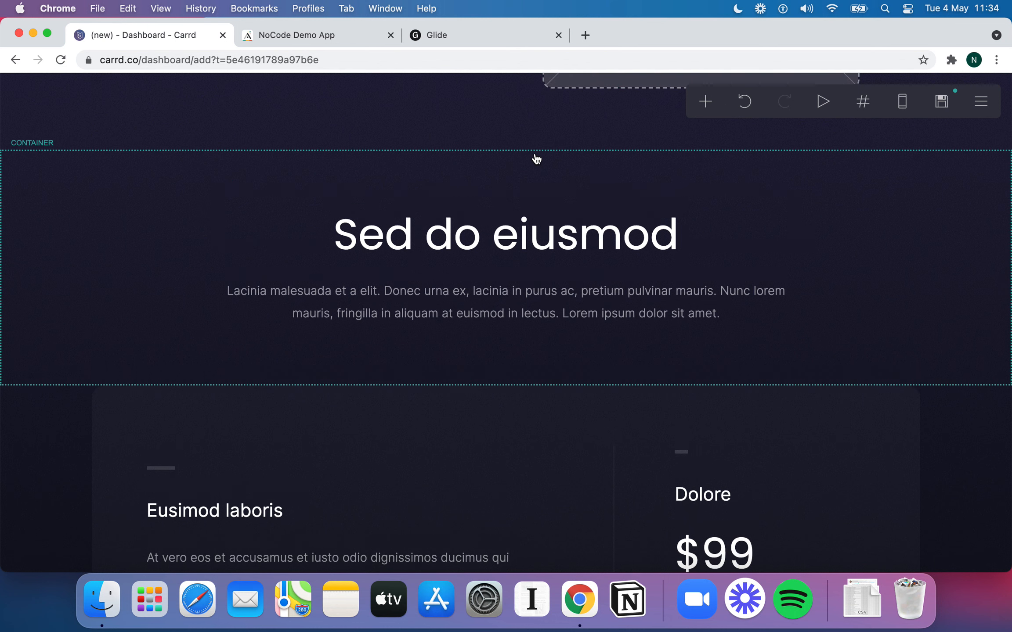
click(705, 103)
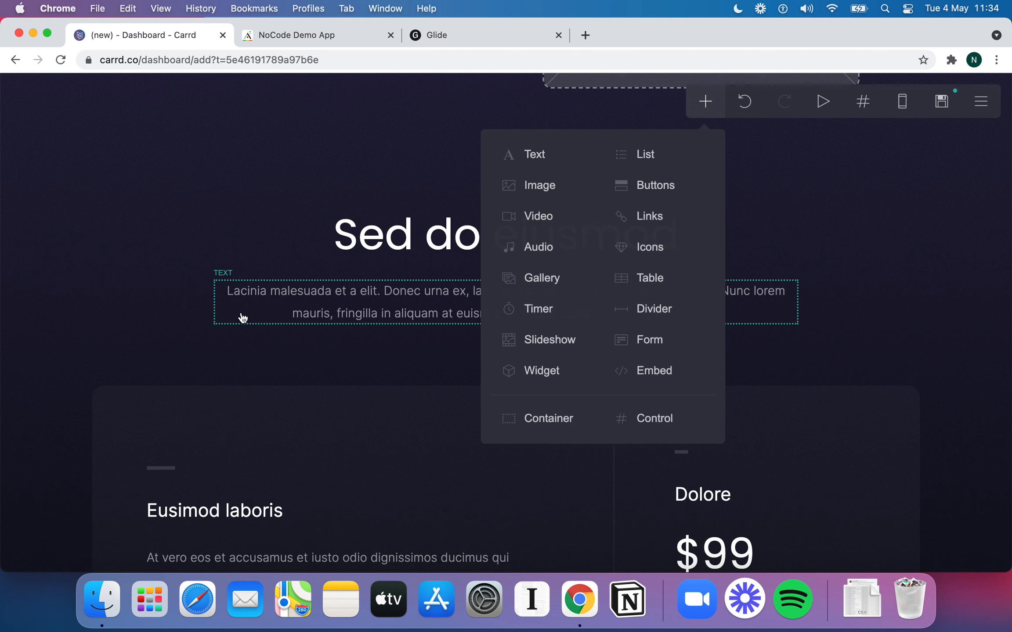
click(366, 251)
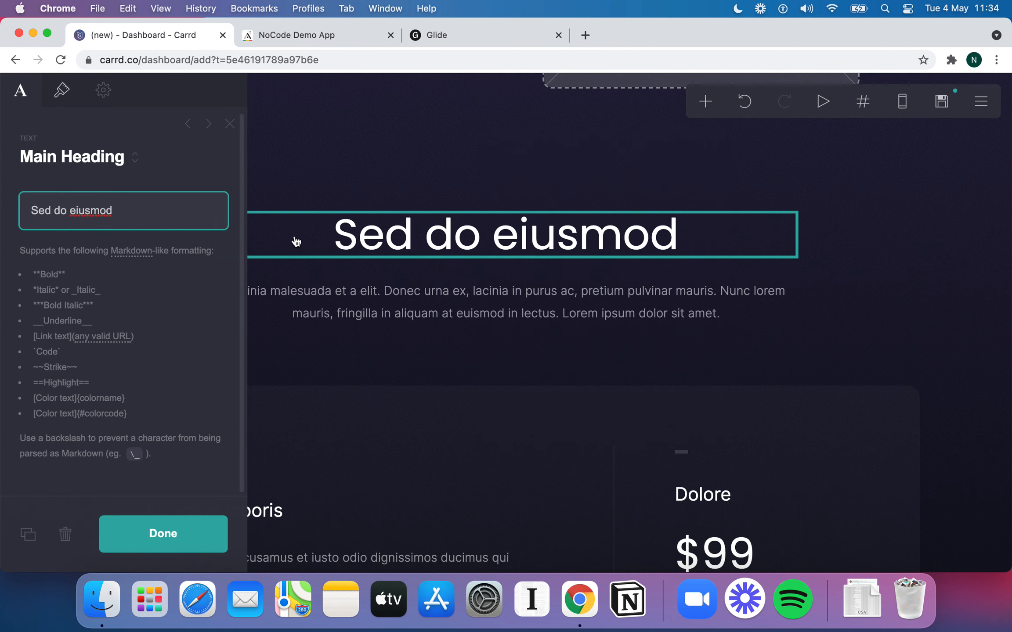
click(64, 96)
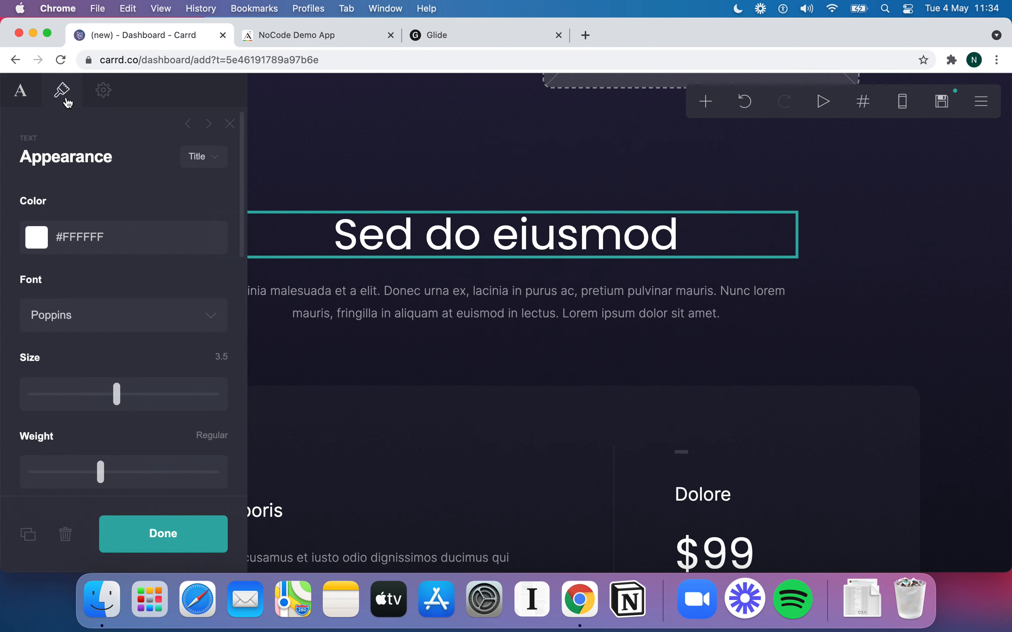
scroll(108, 239, down, 5)
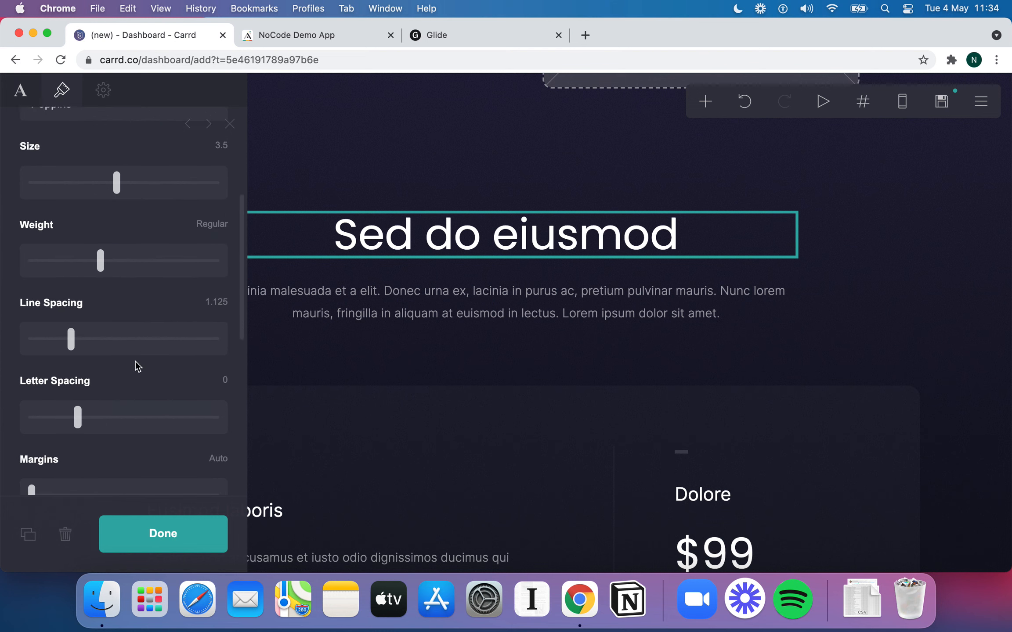
scroll(139, 357, down, 3)
click(36, 370)
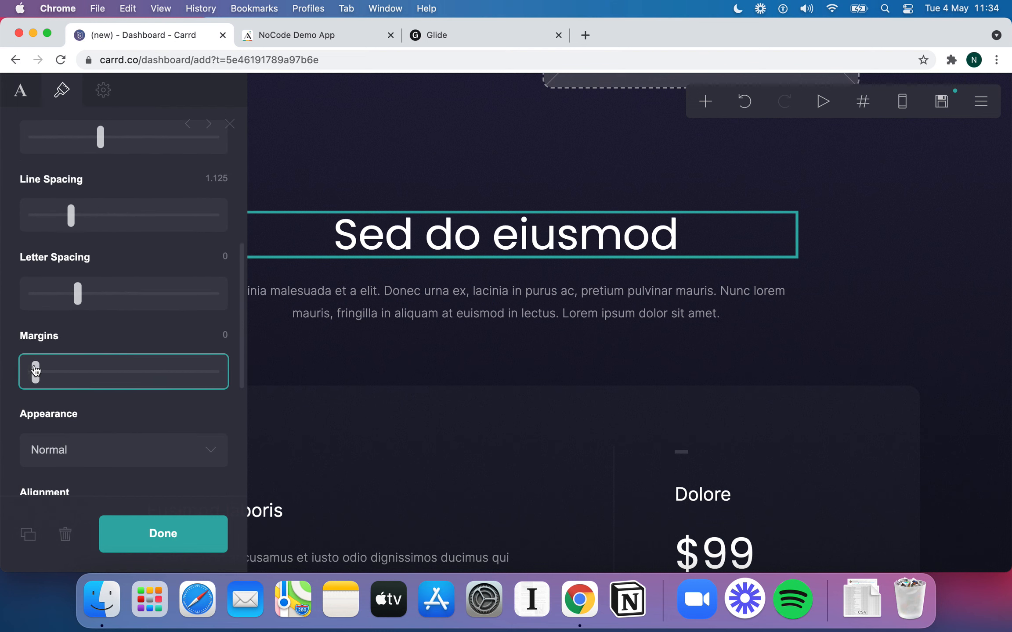
mouse_move(36, 370)
mouse_down()
mouse_move(201, 380)
mouse_move(23, 353)
mouse_up()
scroll(74, 292, down, 5)
scroll(93, 350, down, 2)
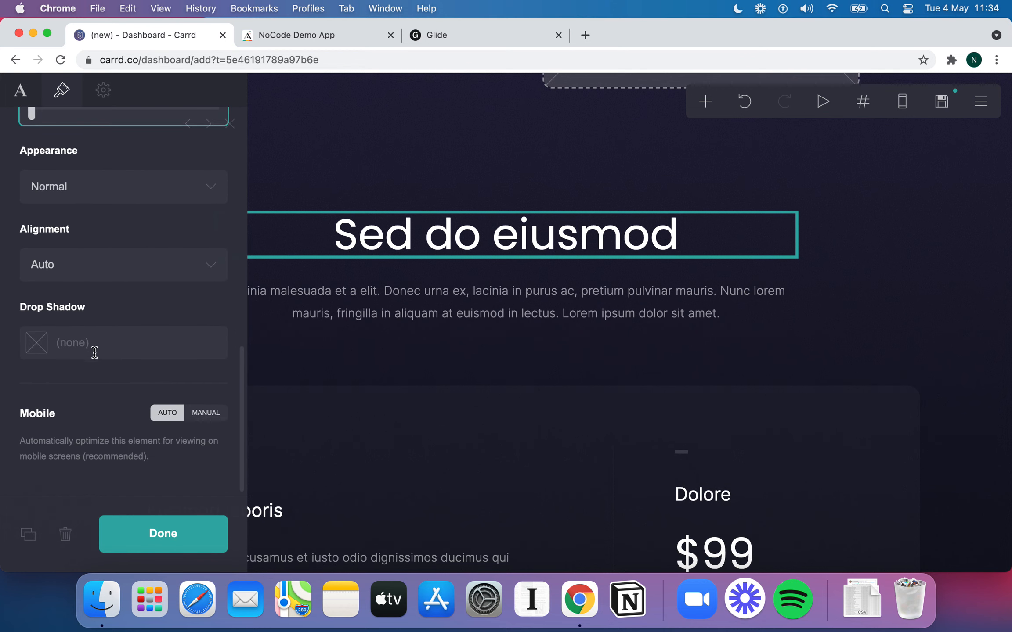
click(163, 534)
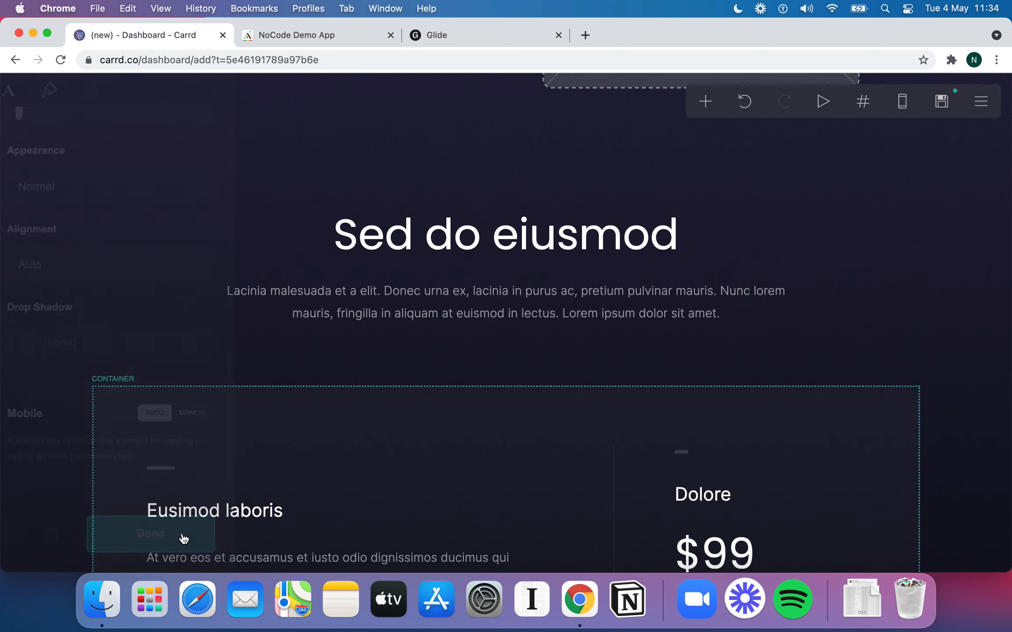
scroll(684, 174, up, 15)
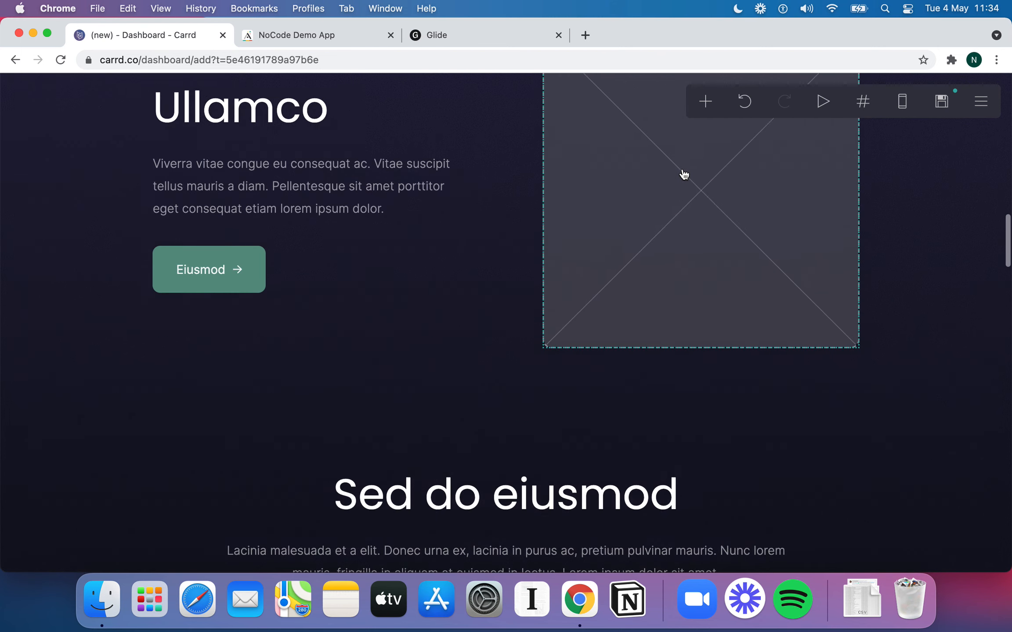
scroll(670, 269, up, 8)
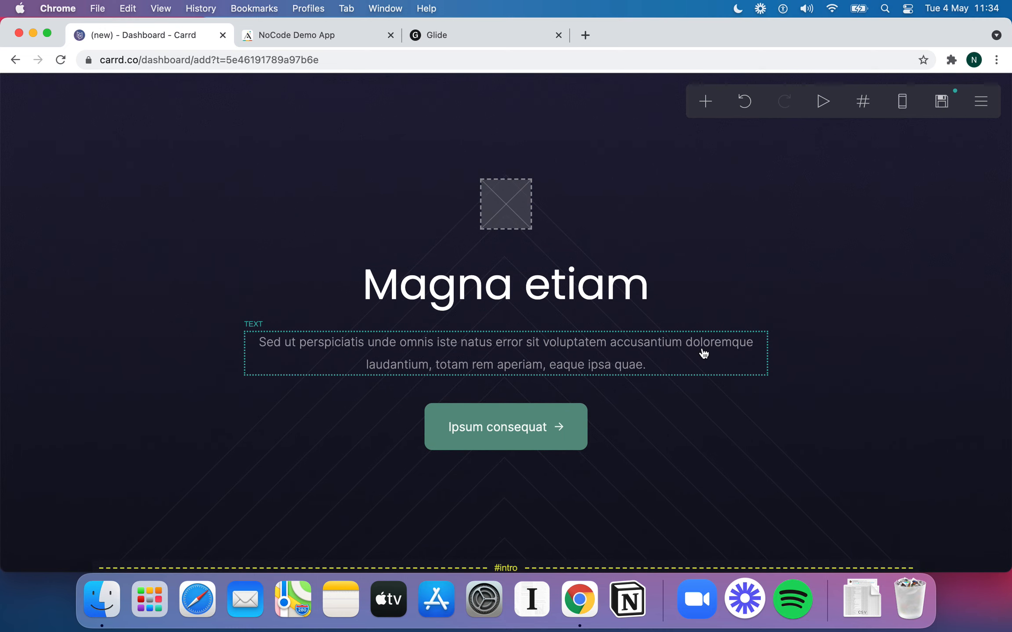
scroll(703, 353, down, 15)
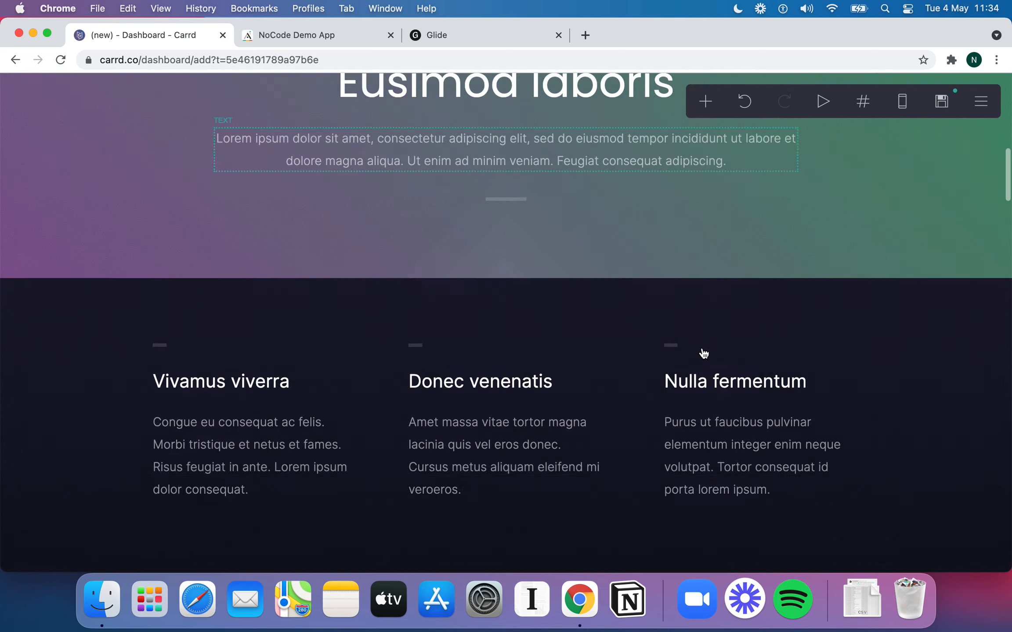
scroll(704, 354, down, 15)
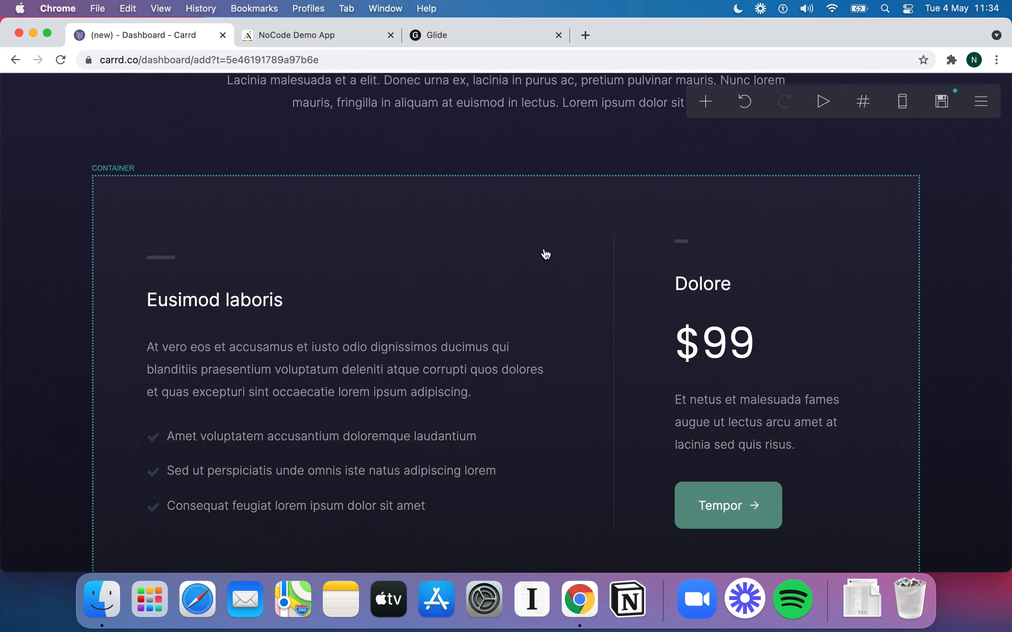
scroll(545, 254, down, 6)
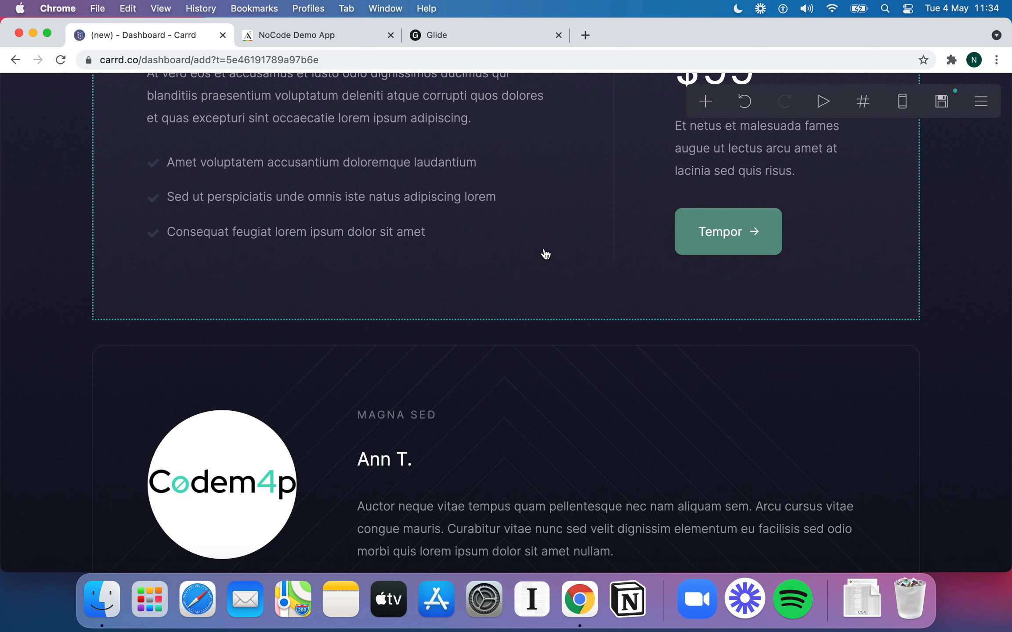
scroll(582, 351, down, 8)
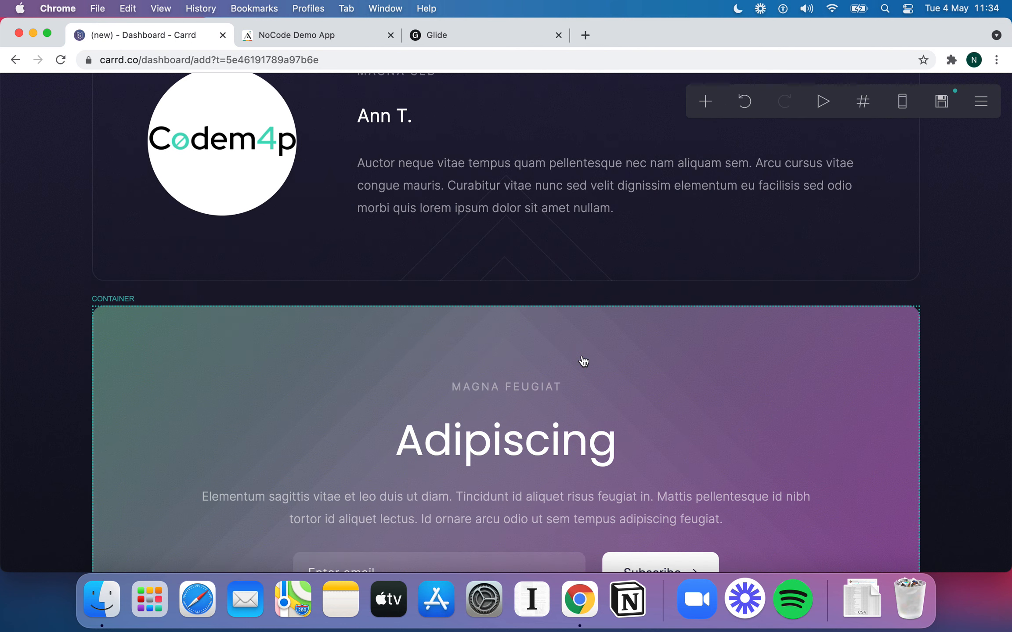
scroll(583, 361, down, 3)
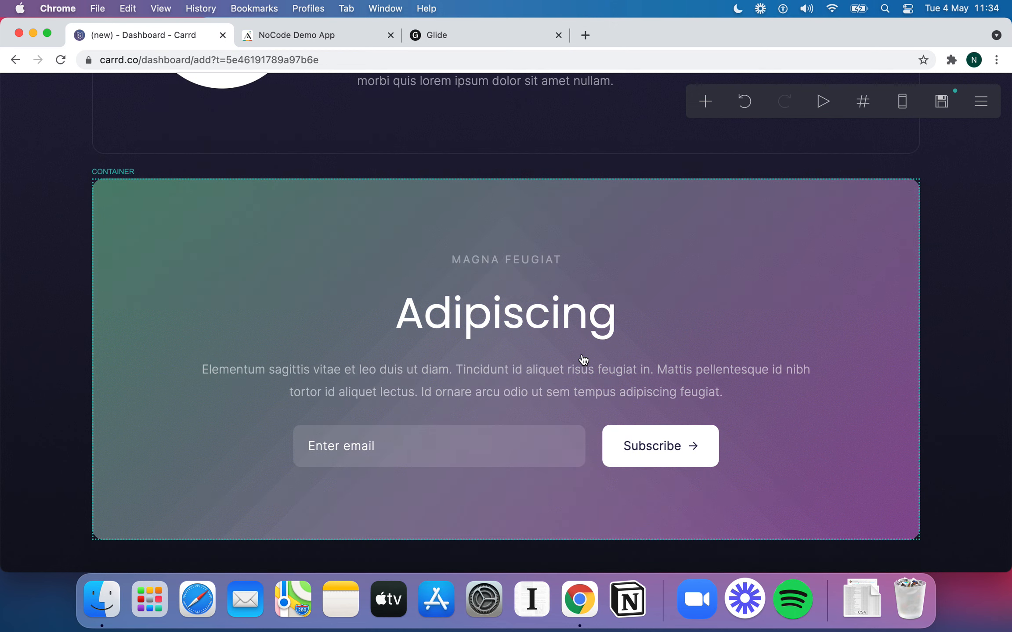
double_click(541, 265)
Replace the MAGNA FEUGIAT subheading with 'NoCode University'
click(541, 265)
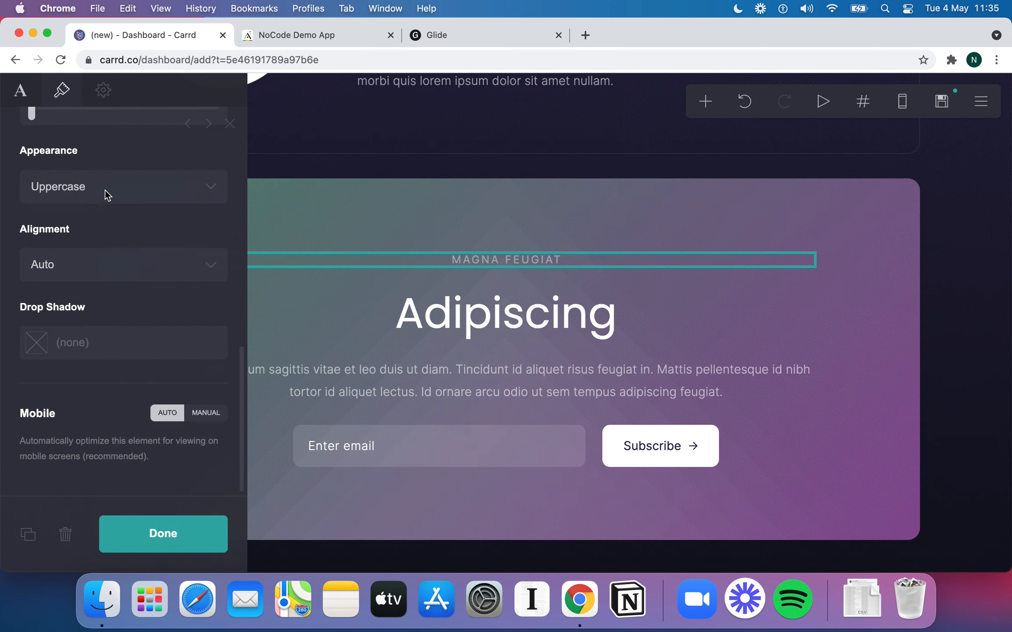
scroll(106, 189, up, 10)
click(27, 95)
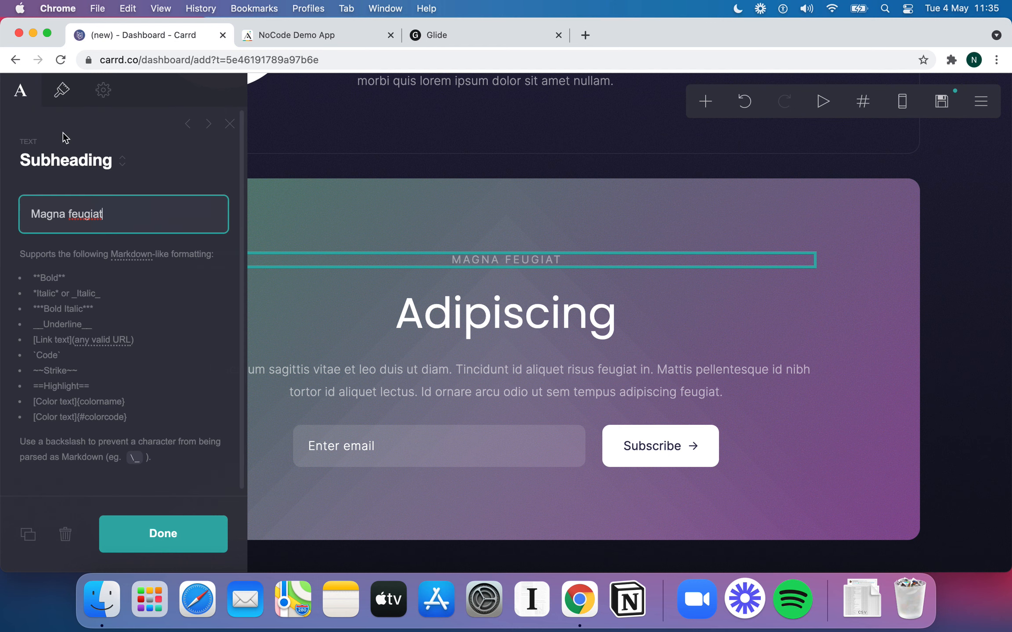
triple_click(101, 231)
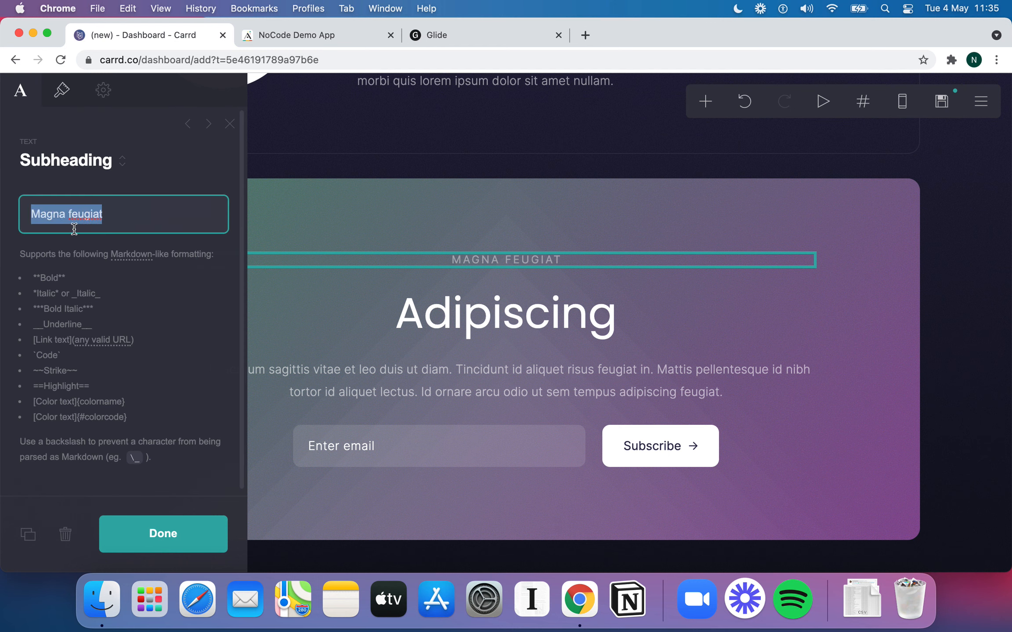
text(NoCode )
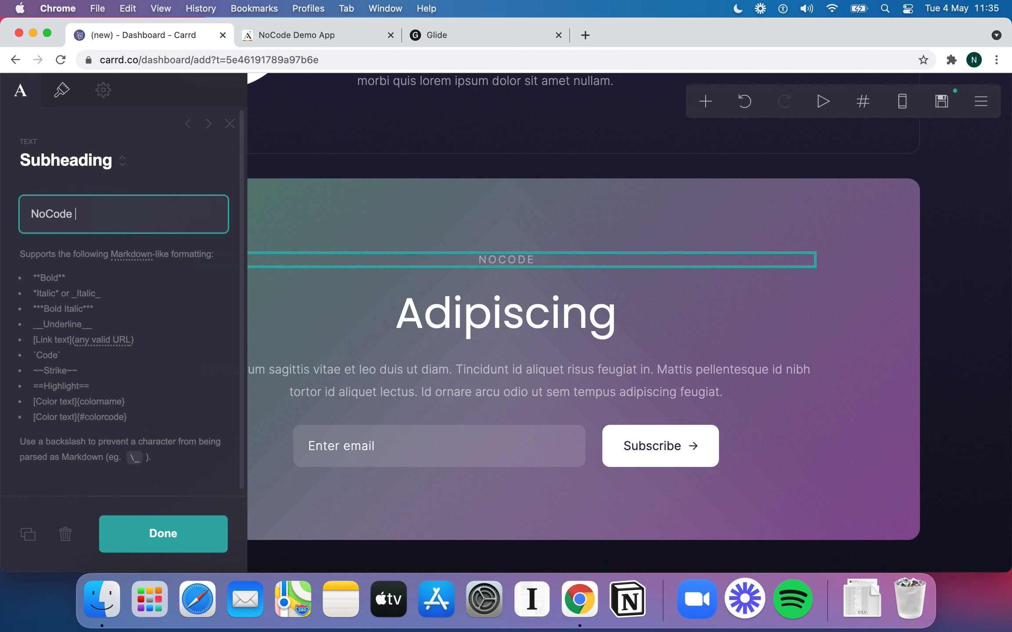
text(University)
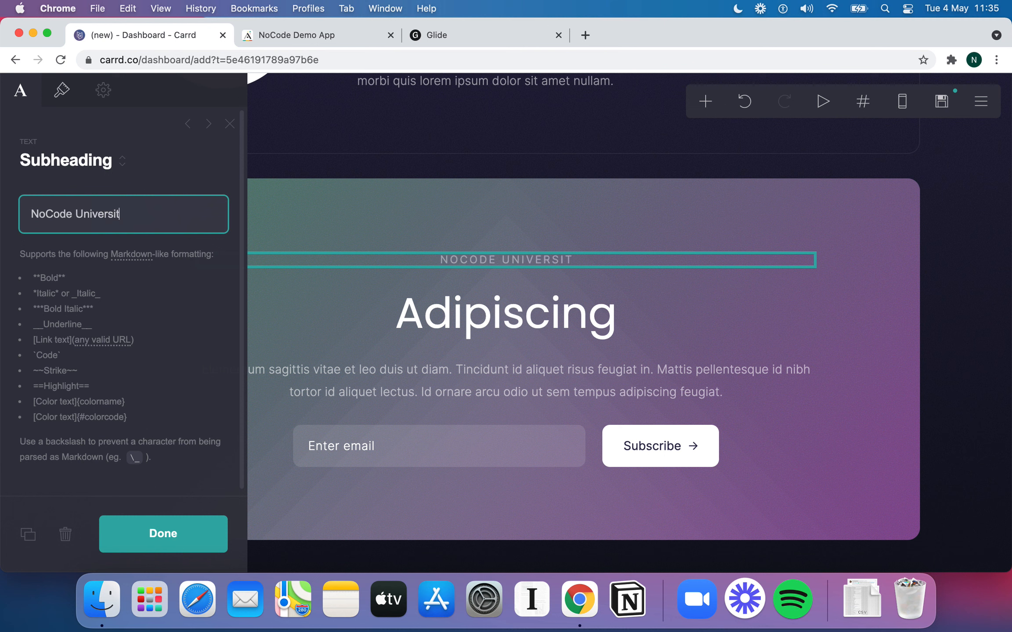
Change the Adipiscing main heading to 'Sign up Now!'
click(476, 335)
double_click(88, 221)
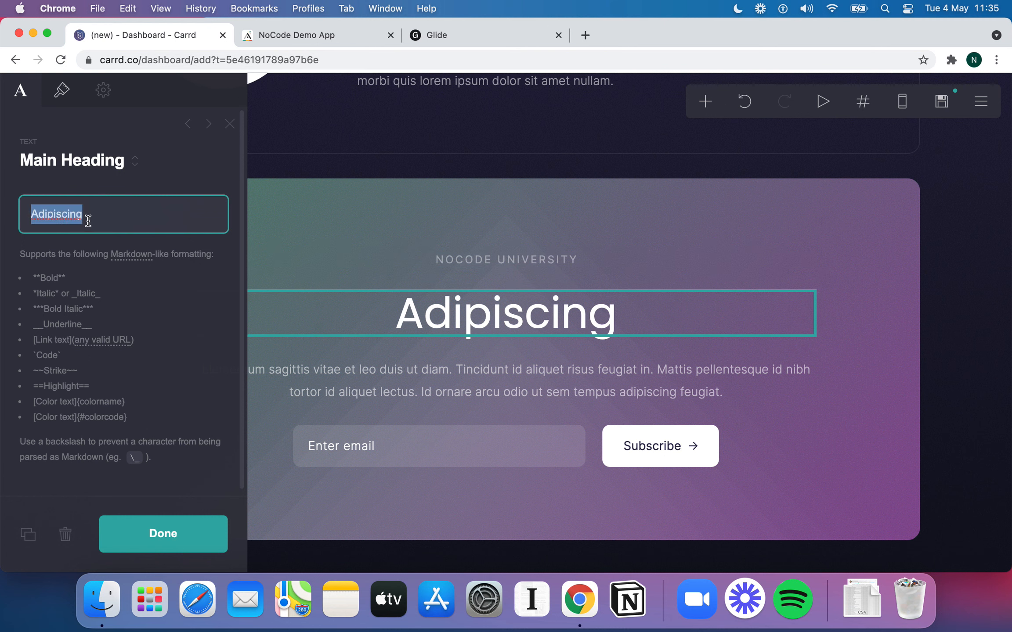
text(Sign up Now!)
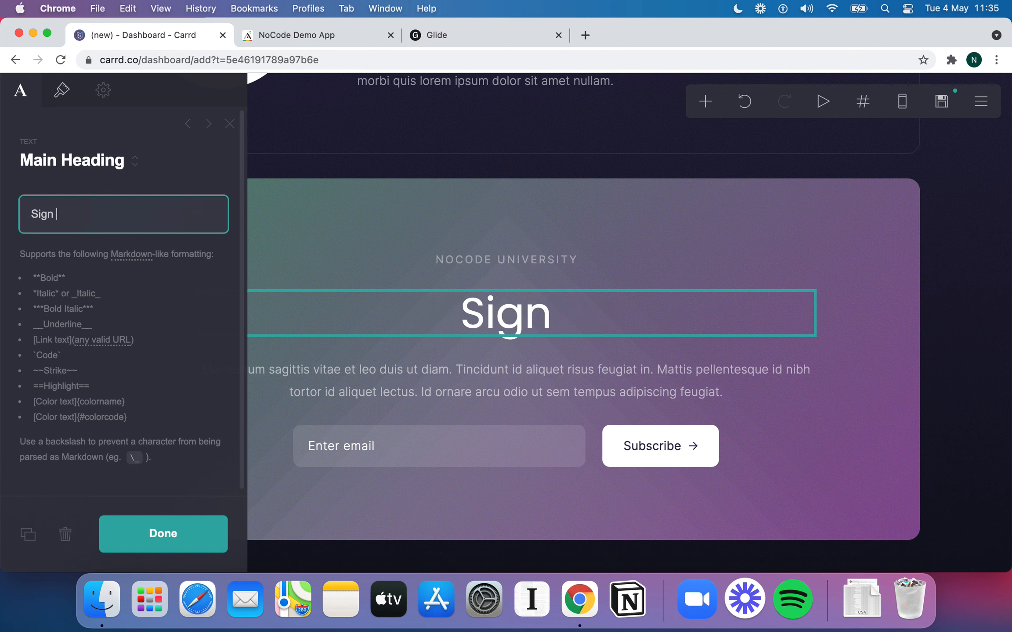
Replace the placeholder paragraph with 'NoCode University is the Internet's best place to learn about NoCode technologies and methodologies'
click(389, 377)
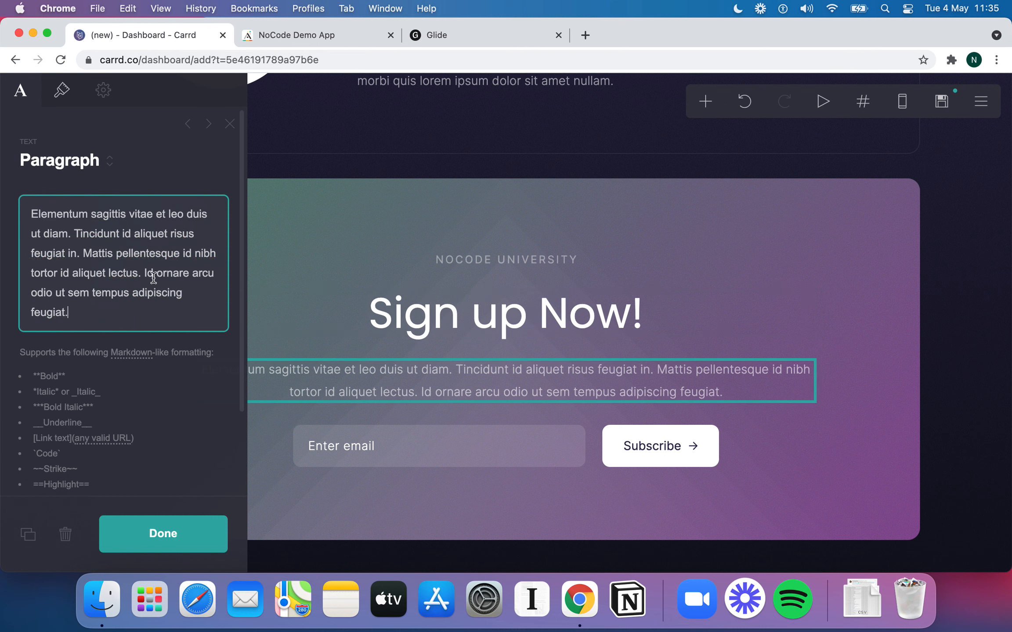
key(super+a)
text(NoCode Uni)
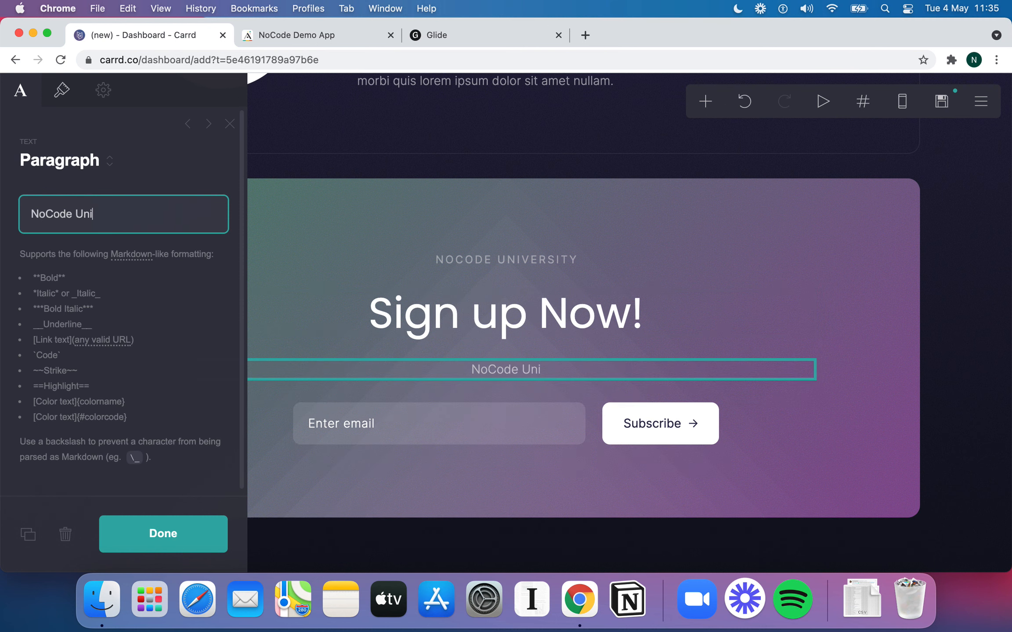
text(versity is the In)
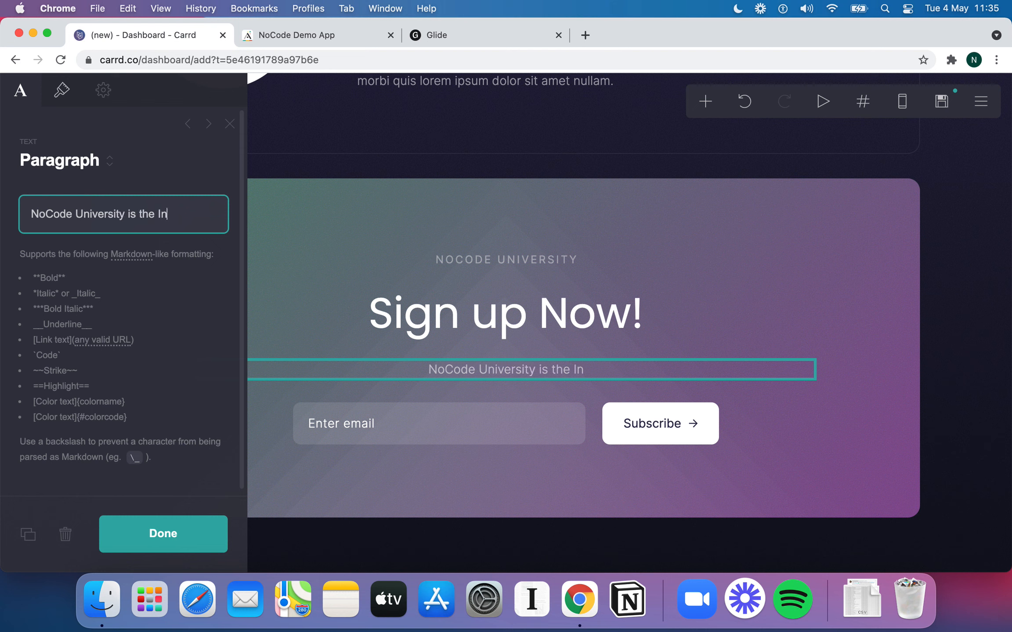
text(ternet's best p;)
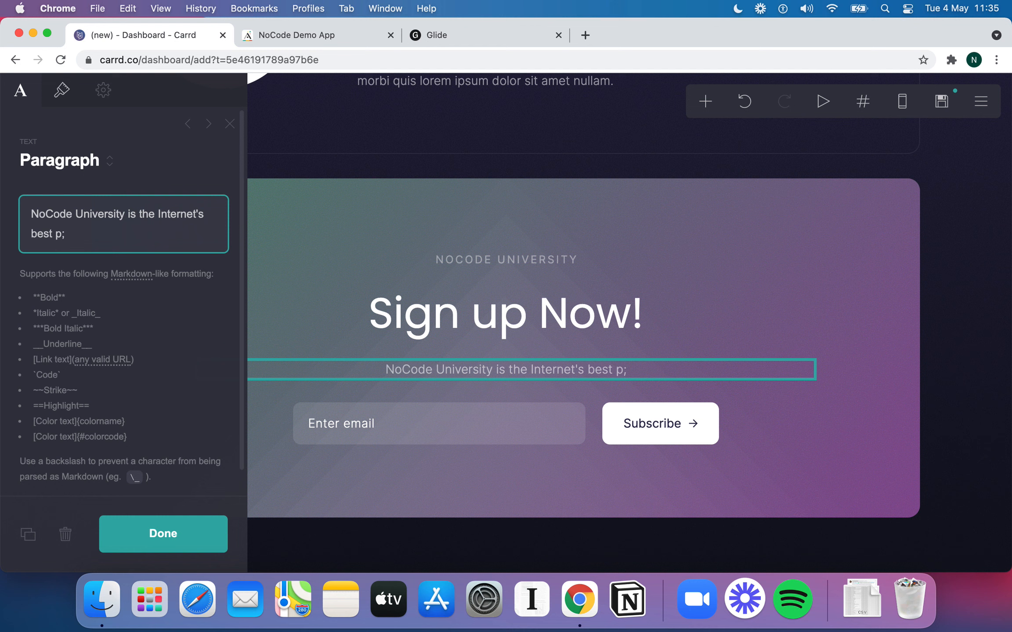
key(BackSpace)
text(lac)
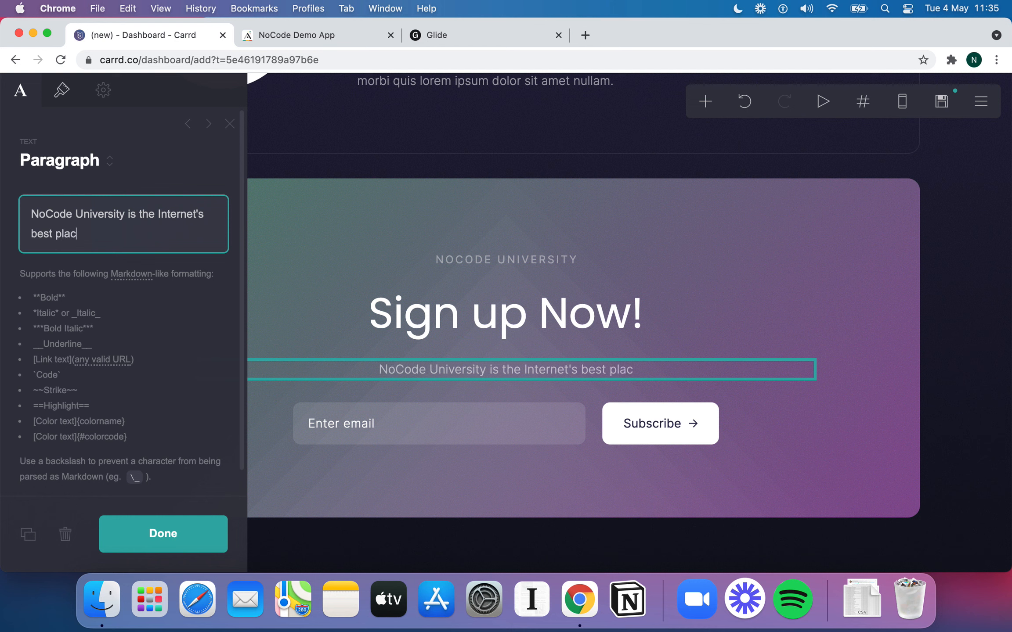
text(e to learn about No)
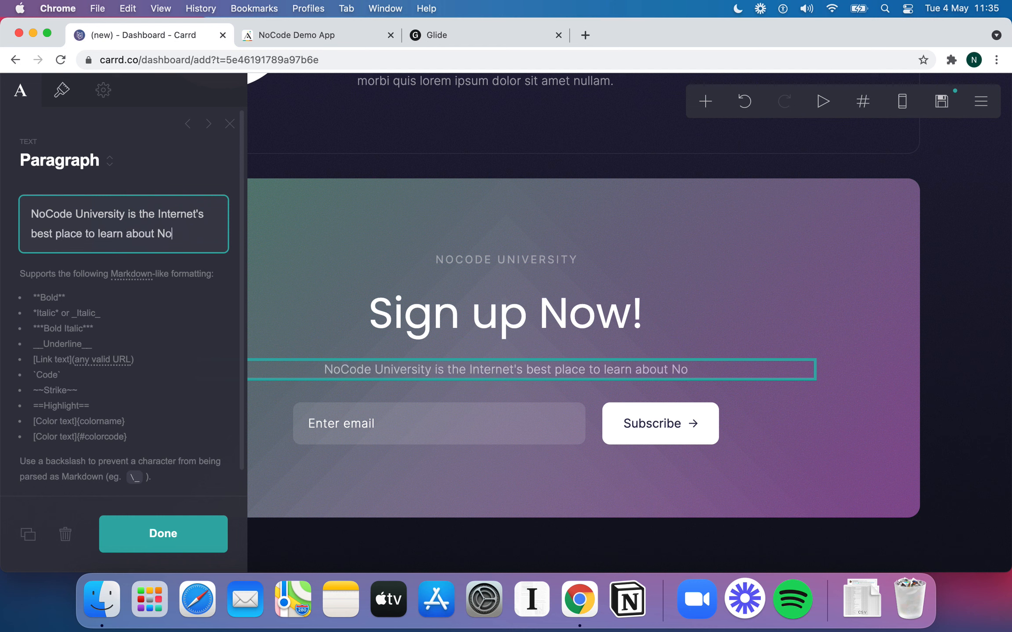
text(Code technologie)
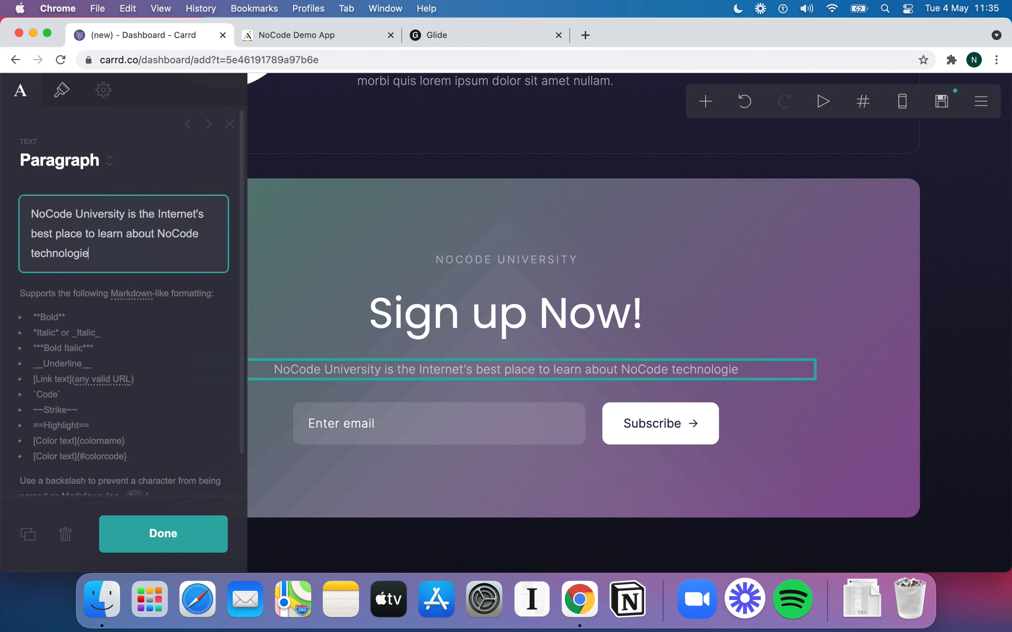
text(s and methodologies)
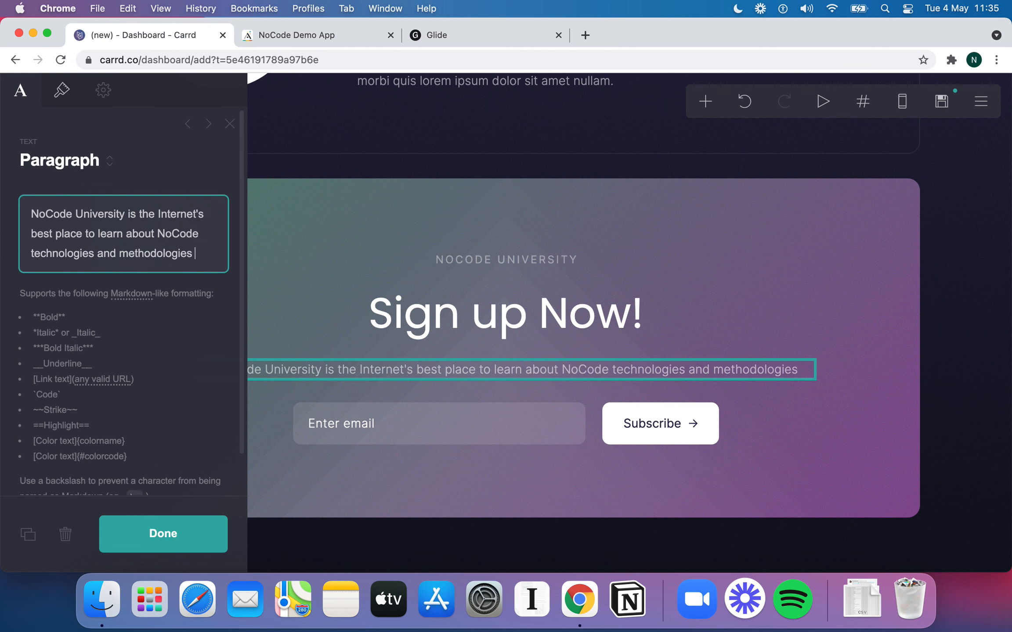
click(199, 541)
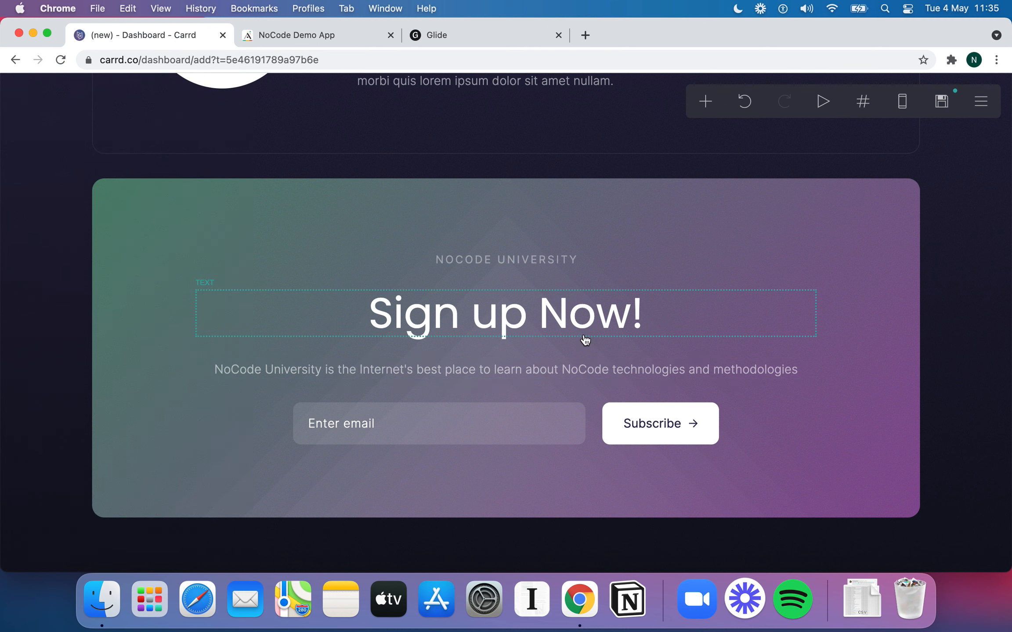
Rename the intro section's site title from Magna etiam to NoCode.Tech
scroll(600, 366, down, 1)
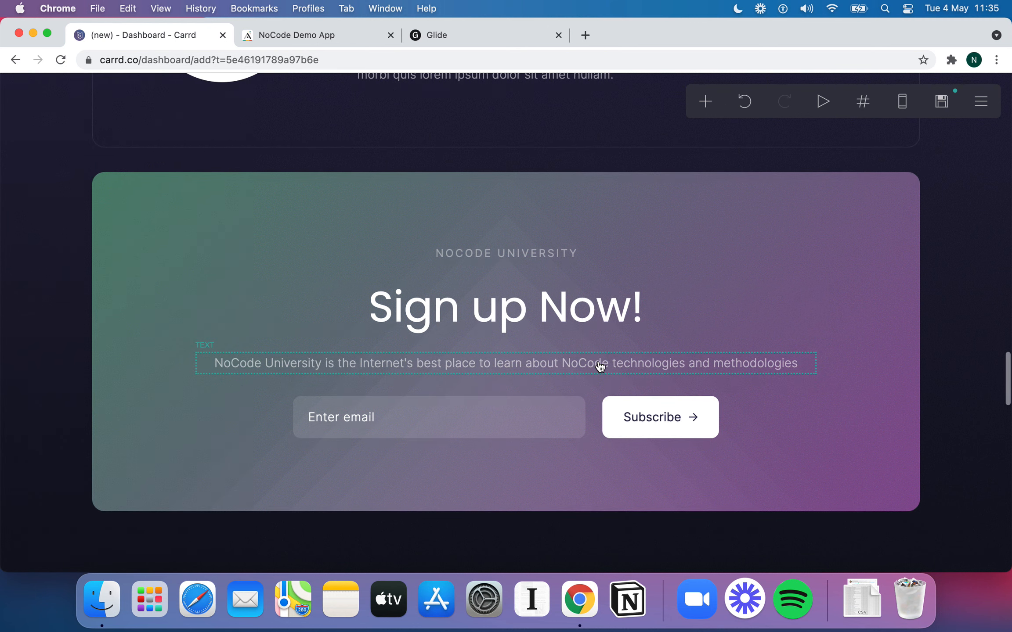
scroll(570, 274, up, 20)
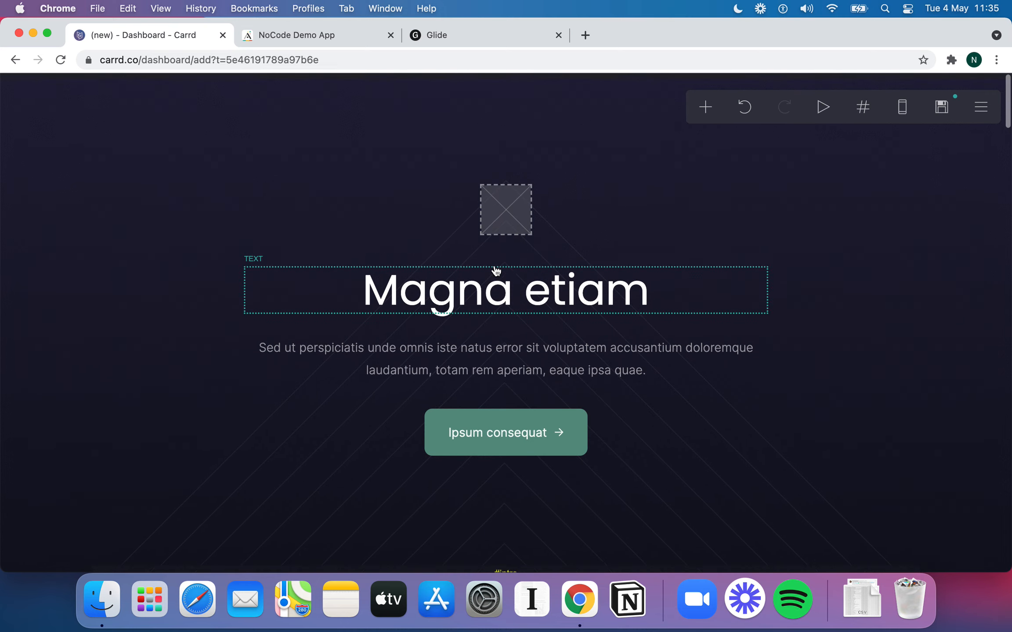
click(495, 271)
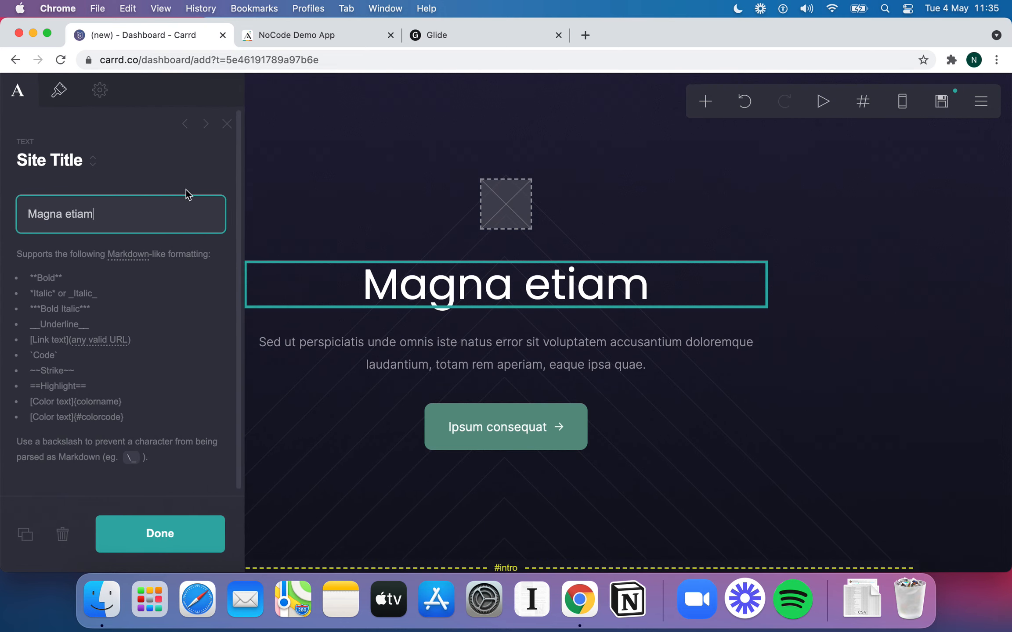
key(super+a)
text(NoCode)
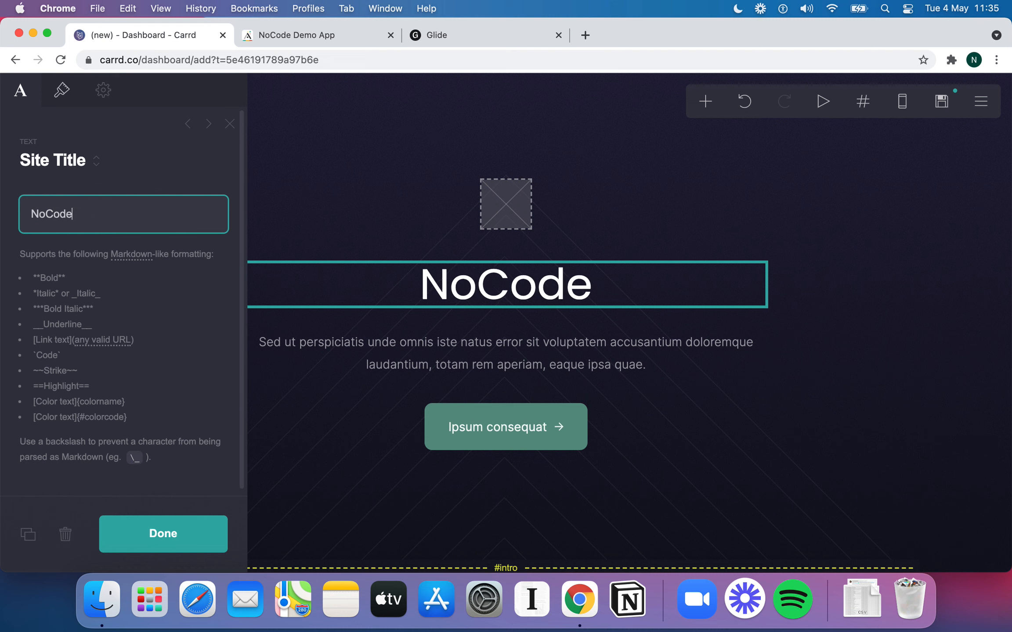
text(.Tech)
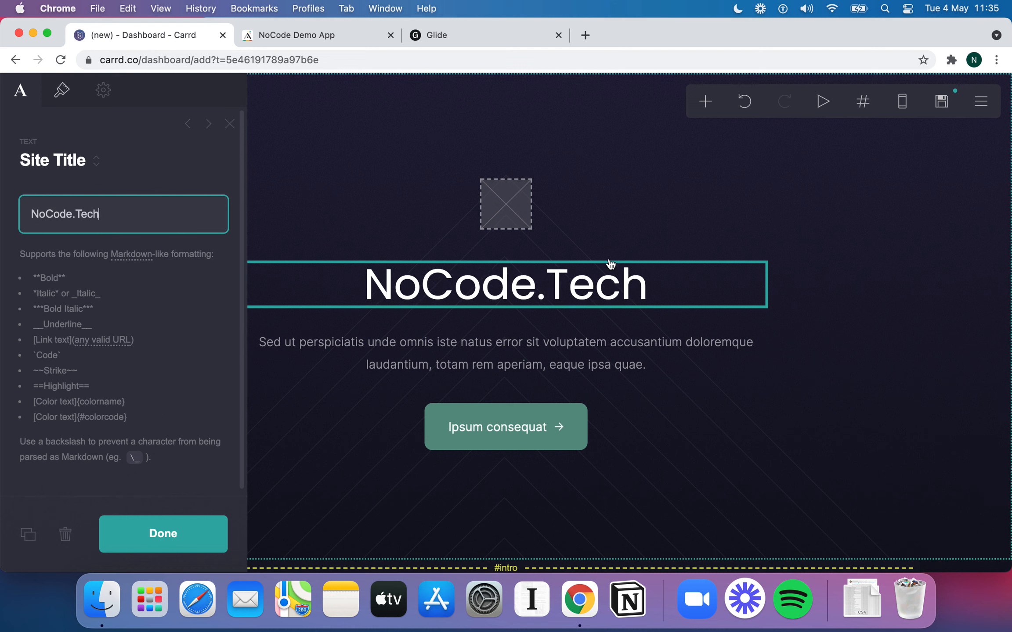
click(502, 431)
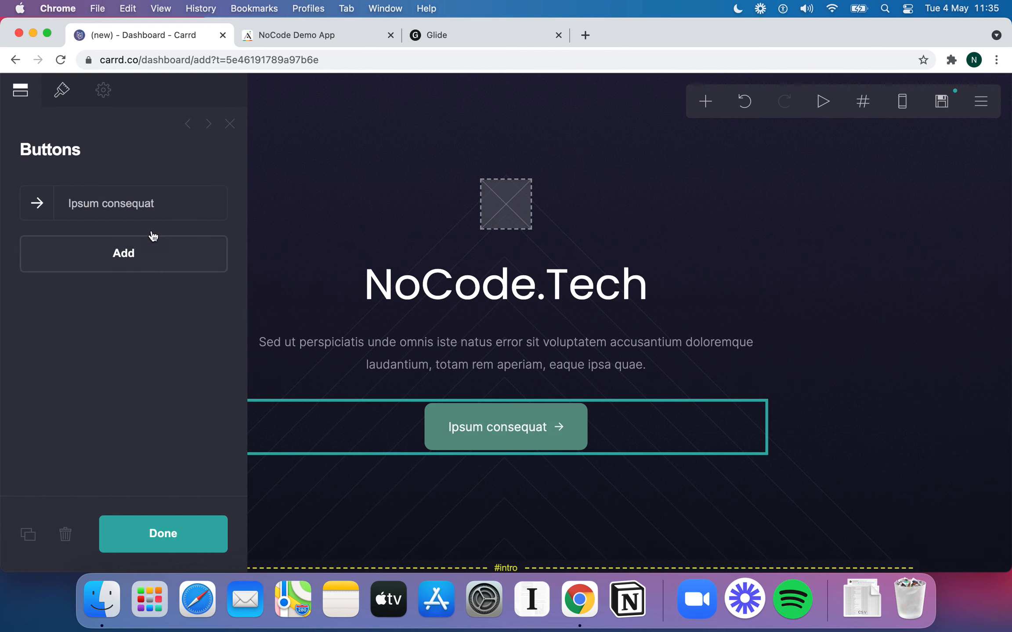
click(127, 203)
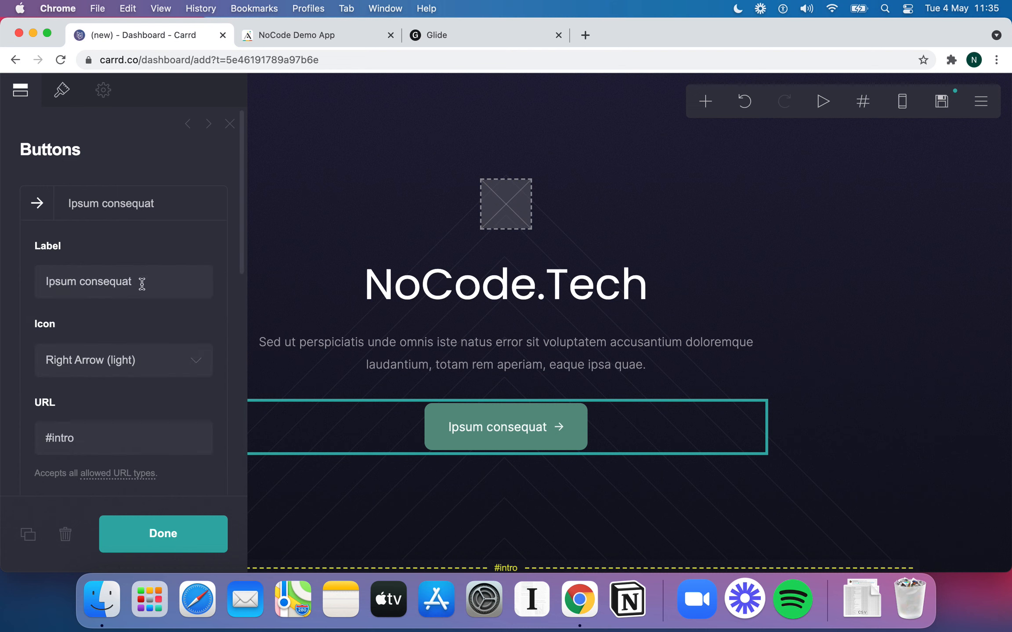
scroll(141, 284, down, 5)
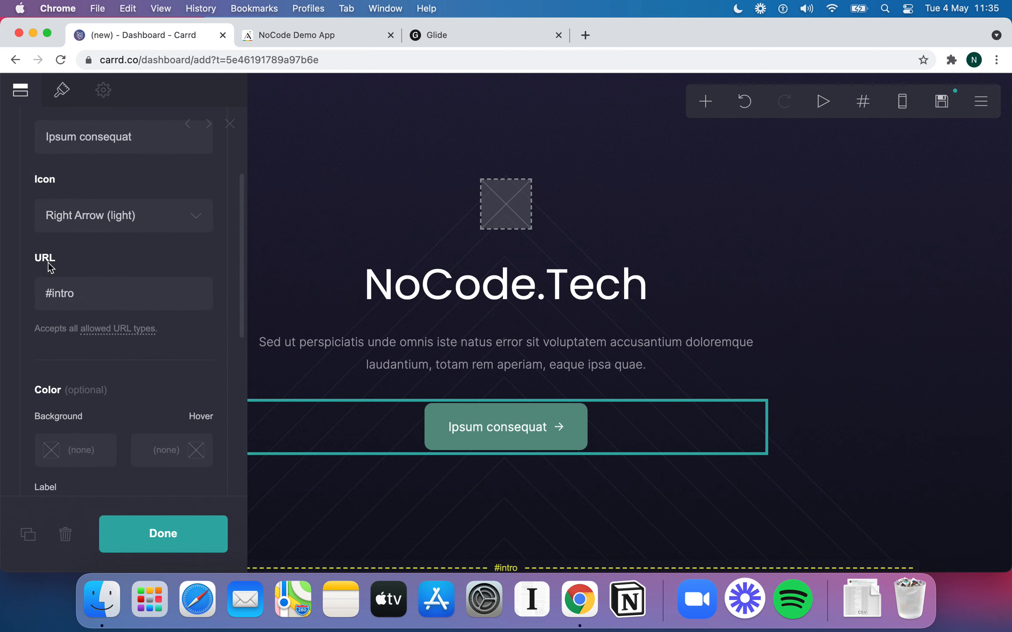
double_click(106, 289)
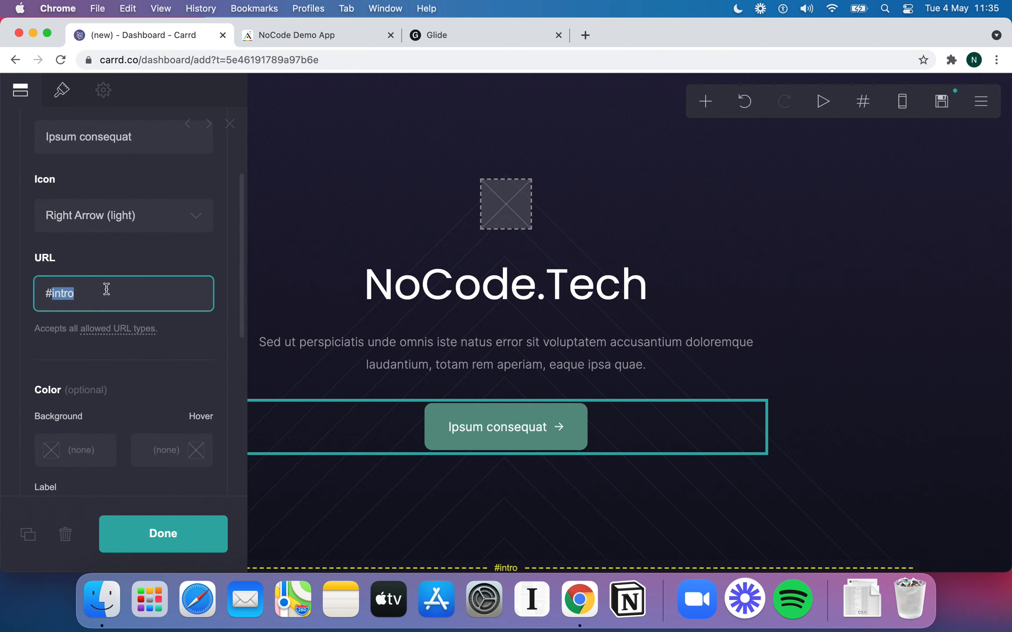
text(https://google.com)
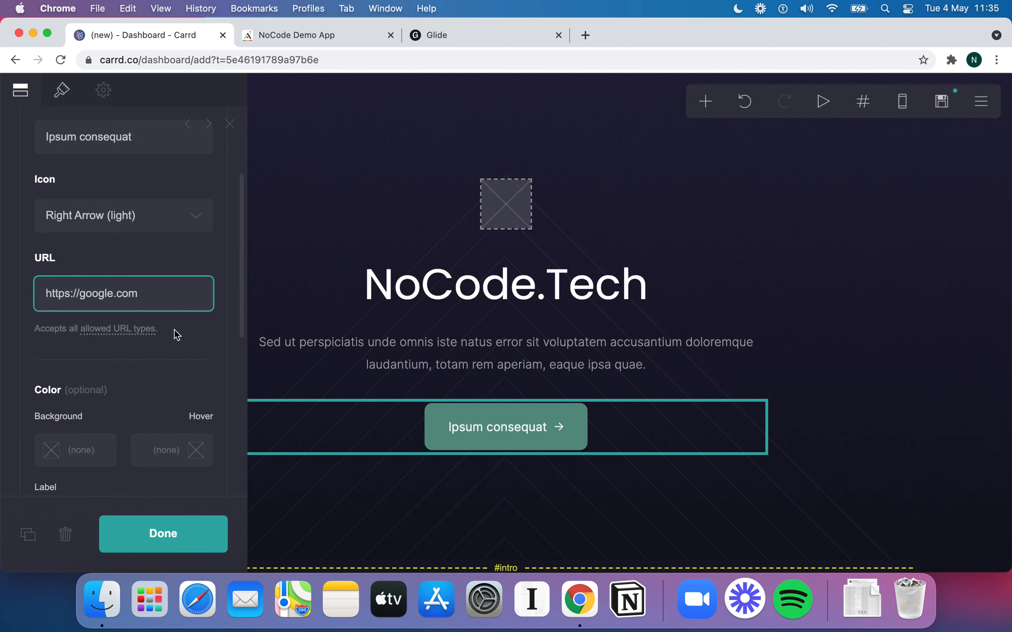
scroll(154, 333, up, 5)
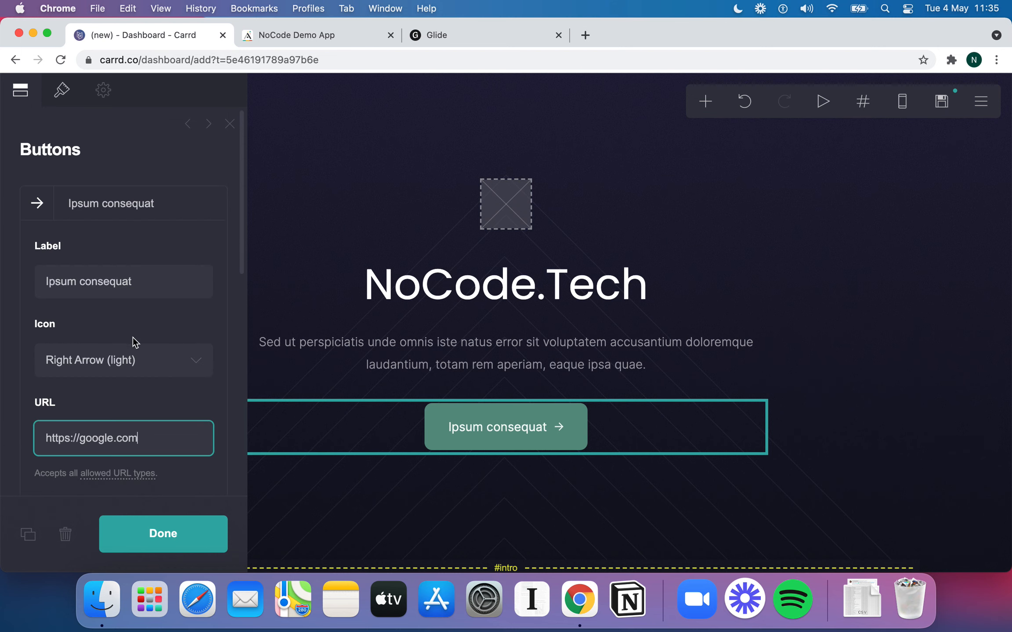
triple_click(95, 283)
text(Take me to Google)
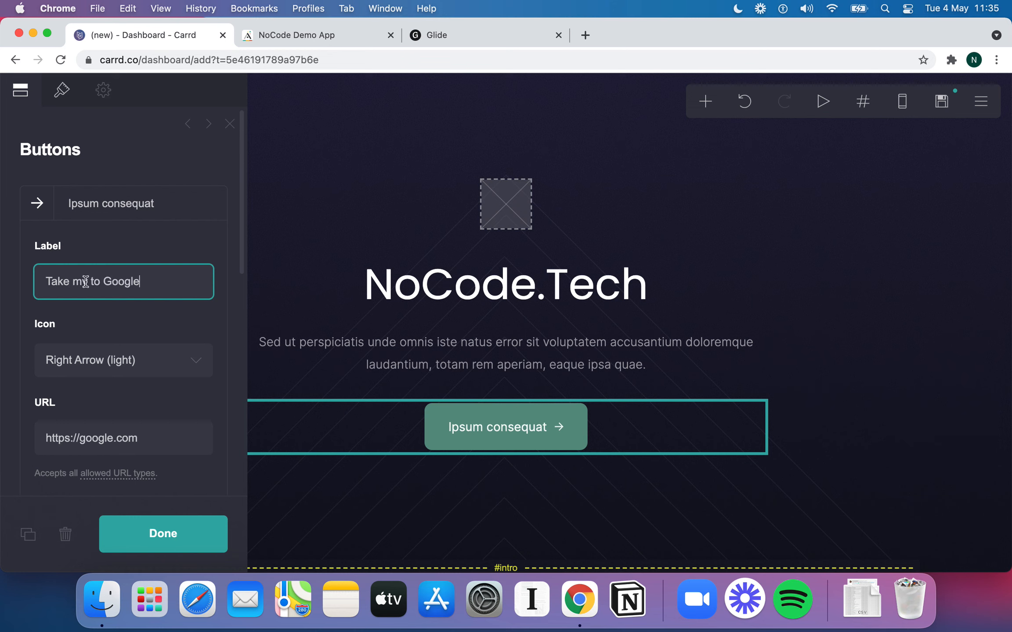
click(163, 534)
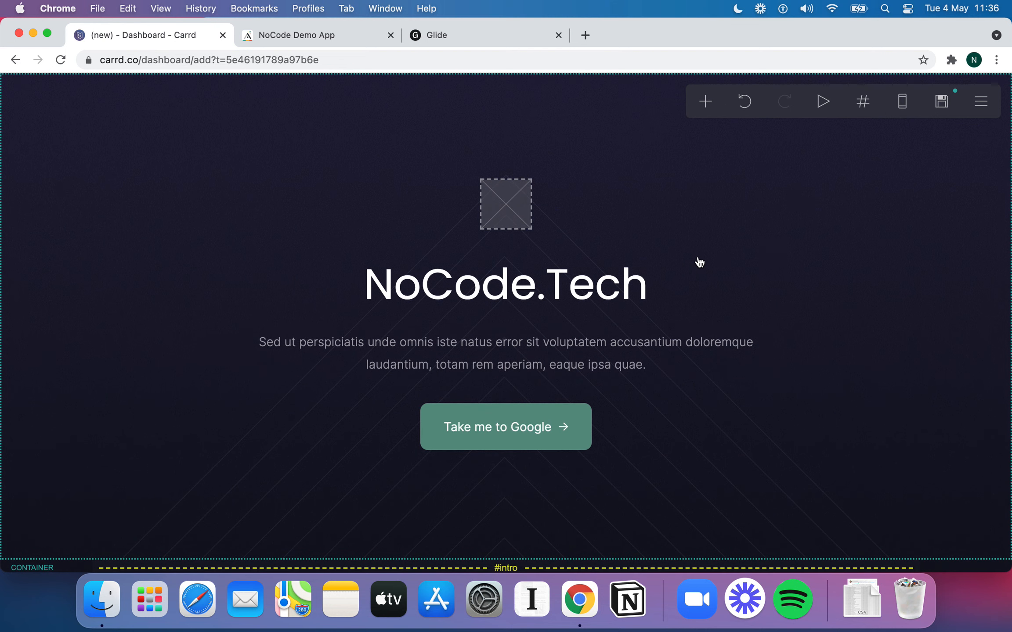
Review the Take me to Google button's appearance settings
scroll(699, 262, down, 5)
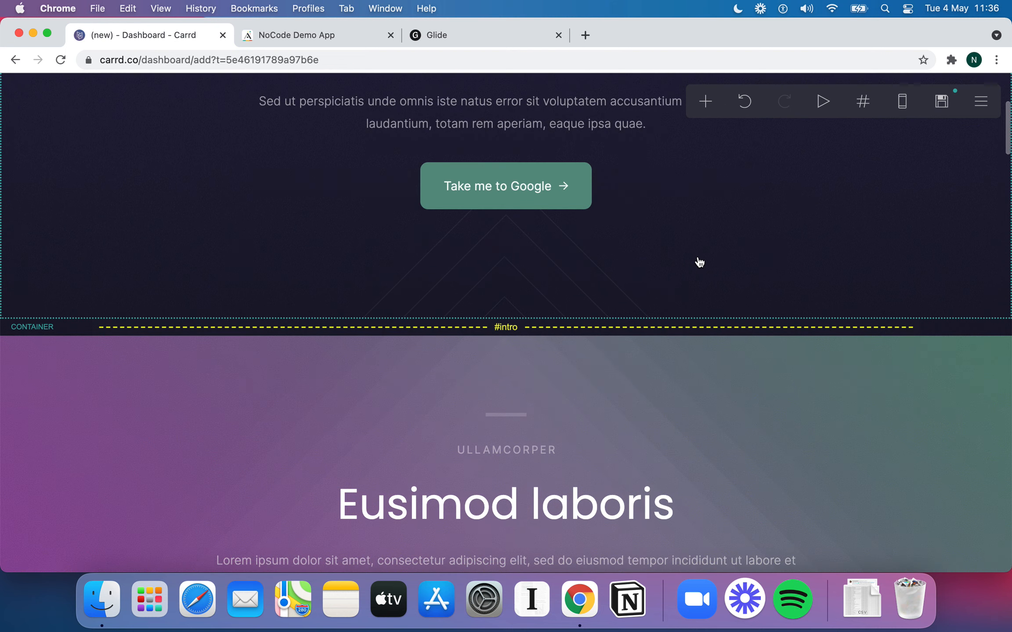
scroll(699, 262, up, 4)
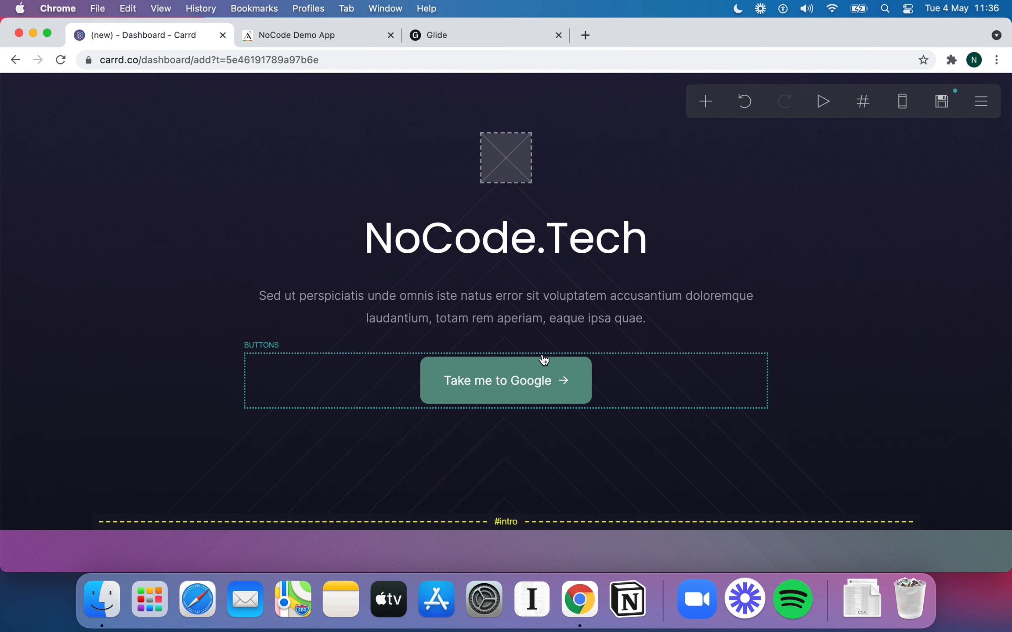
scroll(543, 359, down, 1)
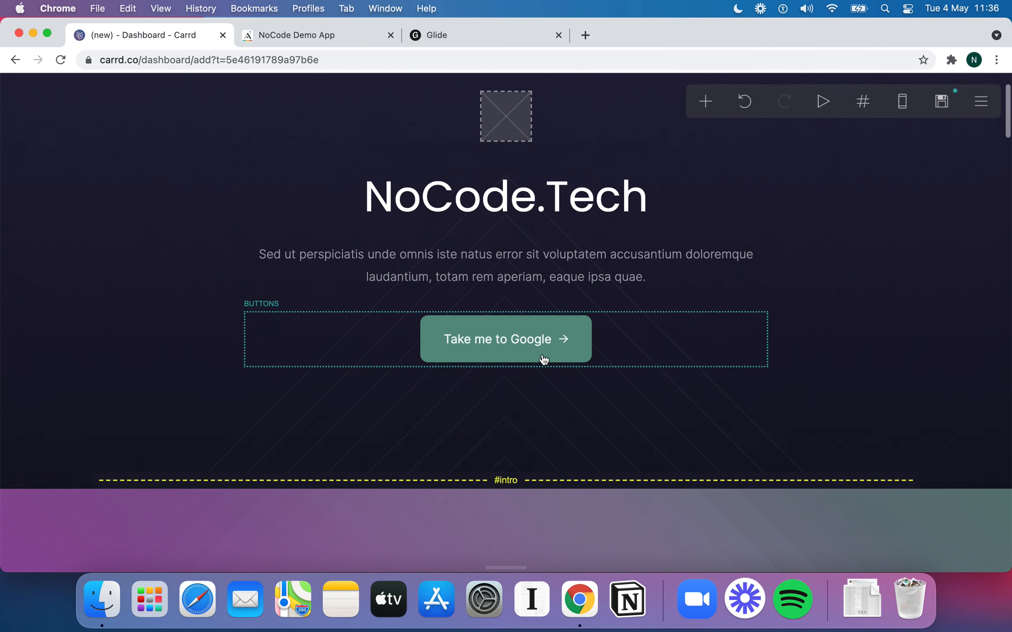
click(484, 336)
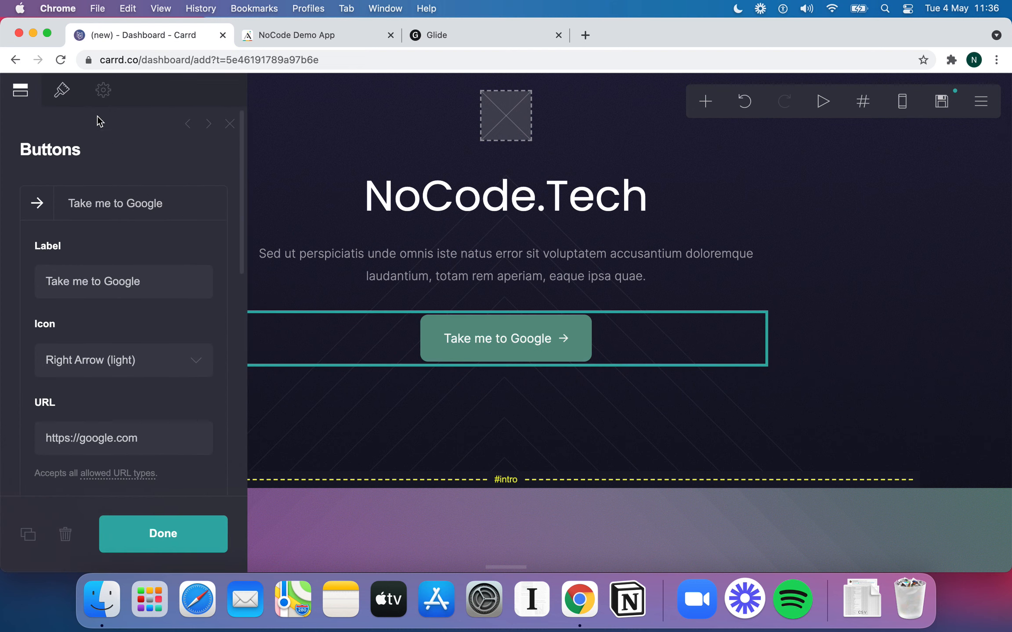
click(61, 90)
scroll(206, 292, down, 5)
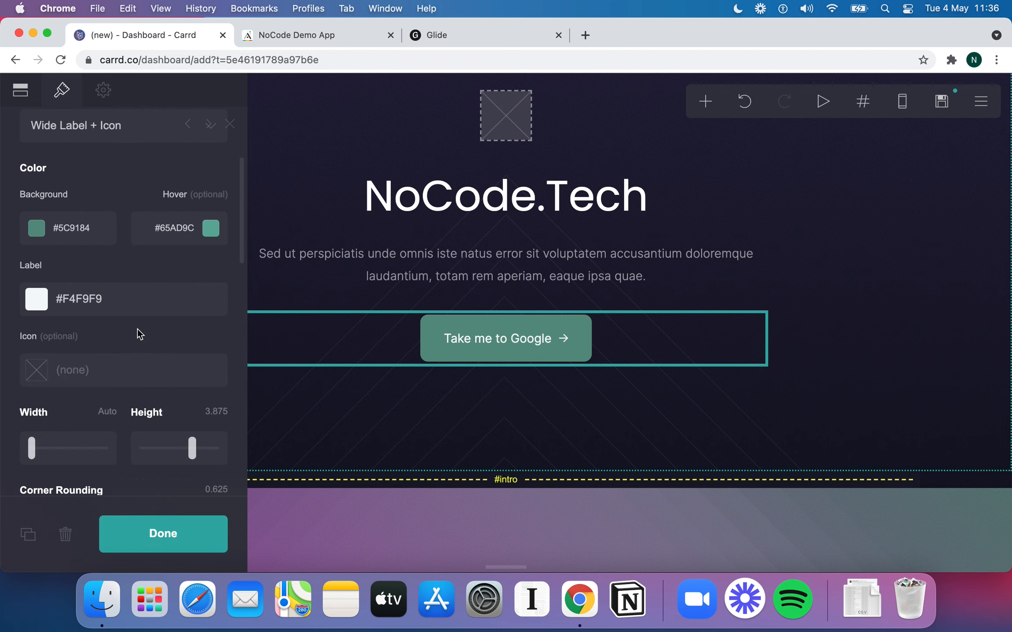
scroll(140, 334, down, 6)
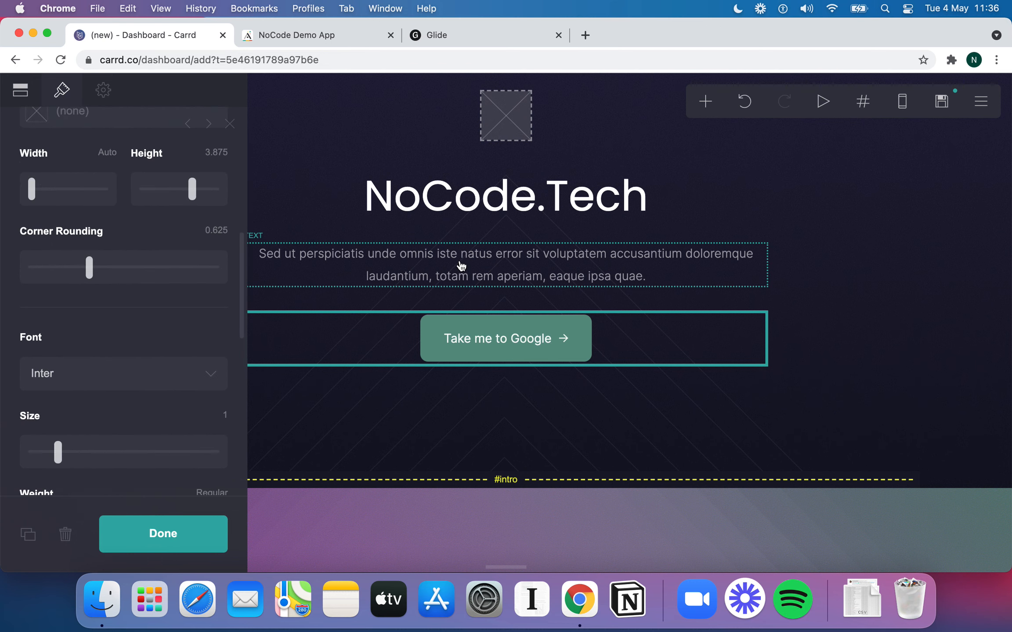
Check the NoCode.Tech site title text and scroll through the page
click(552, 174)
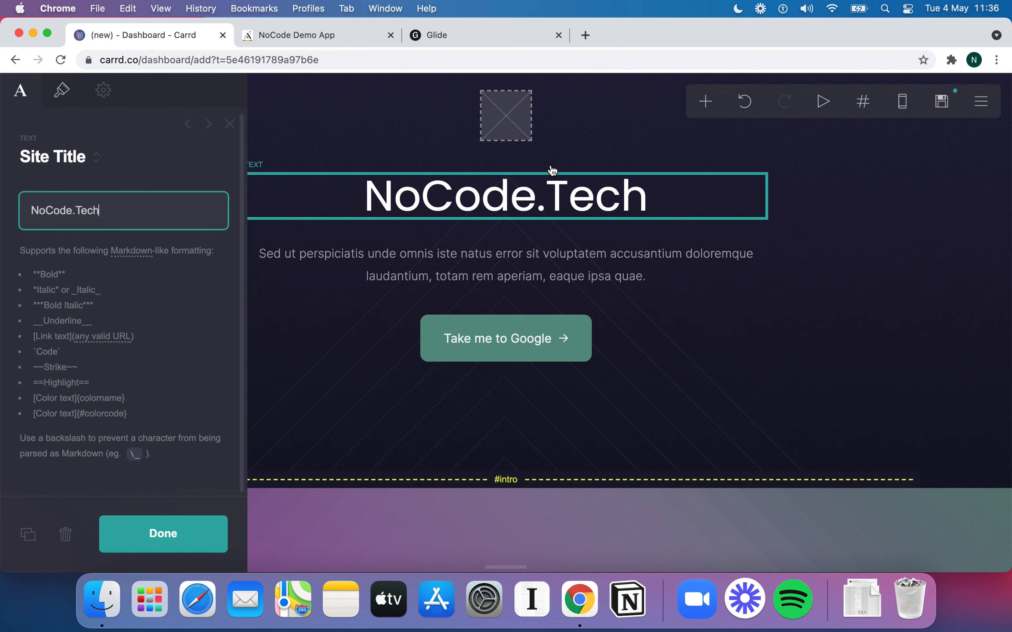
click(189, 534)
scroll(554, 290, down, 4)
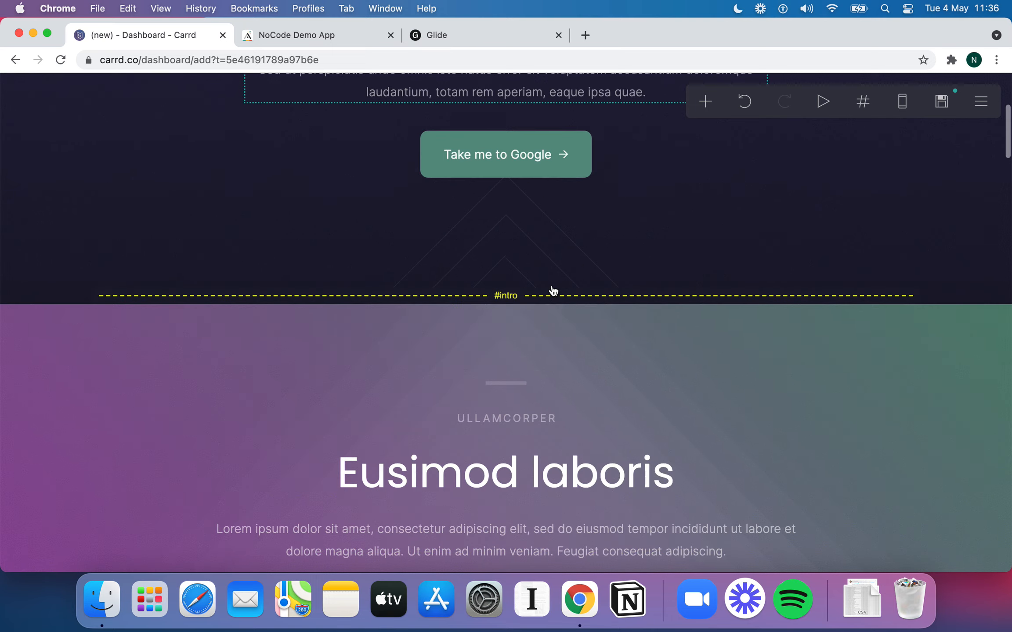
scroll(553, 290, down, 15)
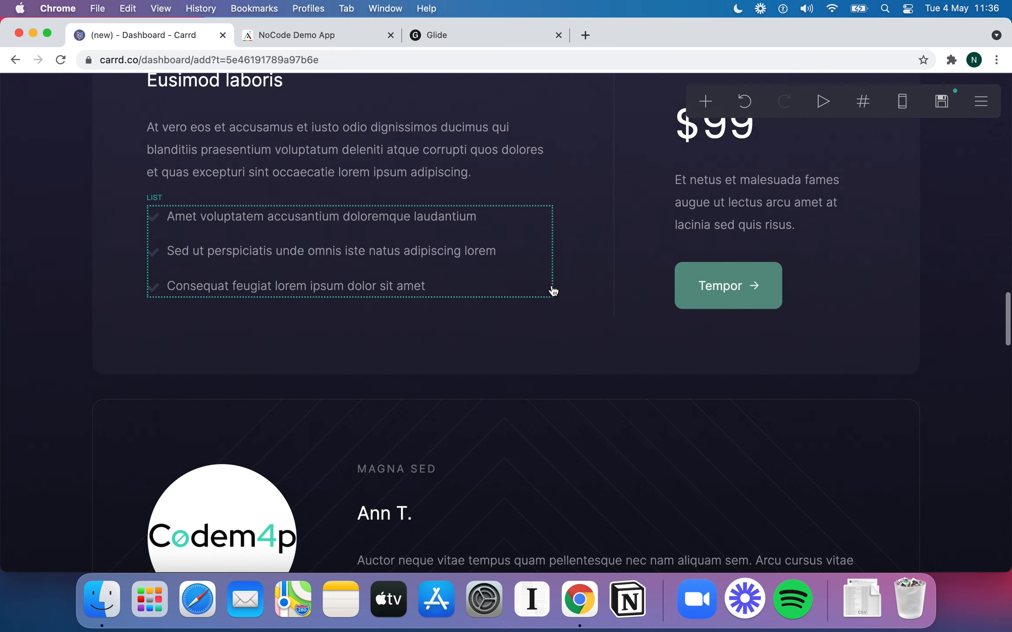
scroll(554, 290, up, 20)
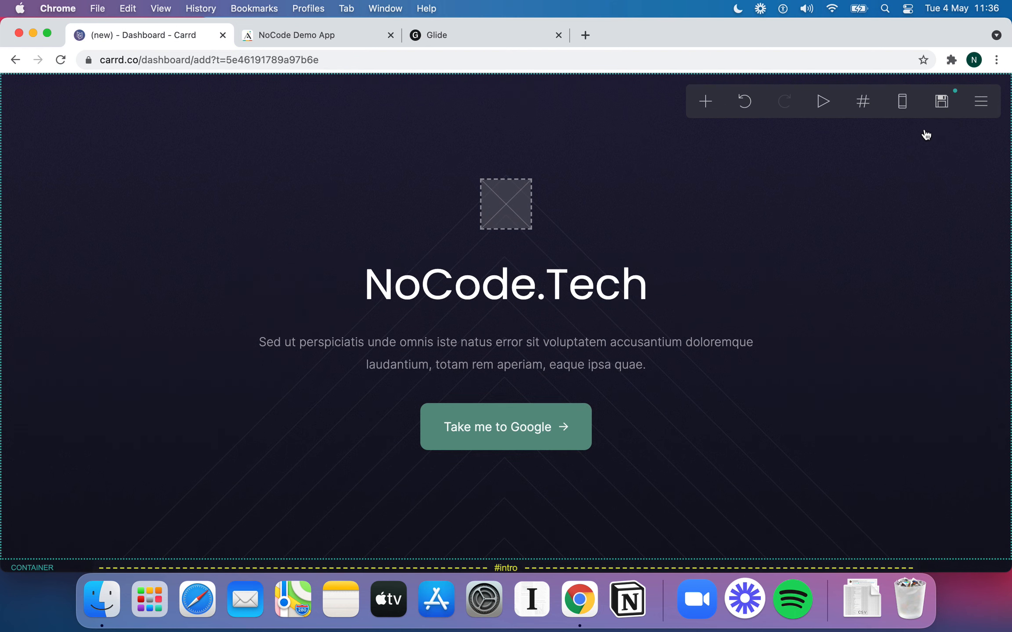
Open the Publish settings and inspect the empty Title and .carrd.co site name fields
click(941, 101)
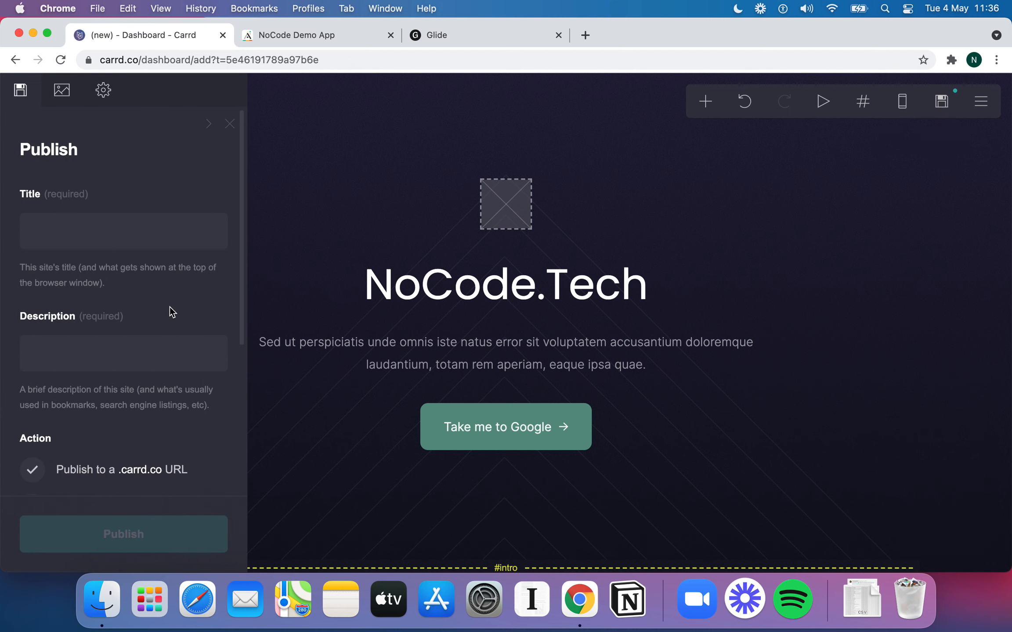
scroll(185, 303, down, 1)
click(73, 203)
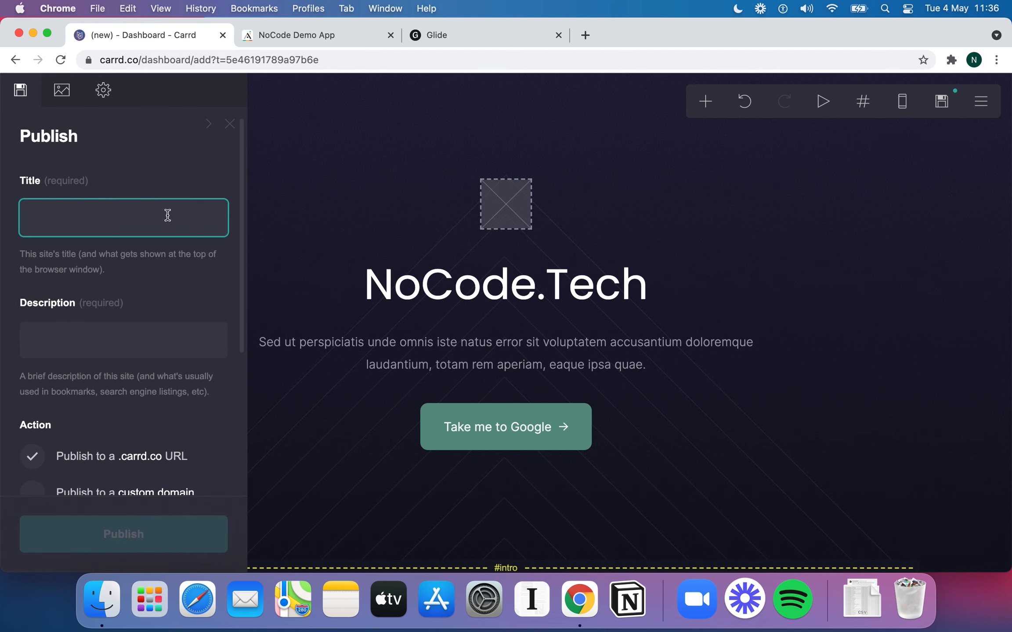
scroll(132, 307, down, 5)
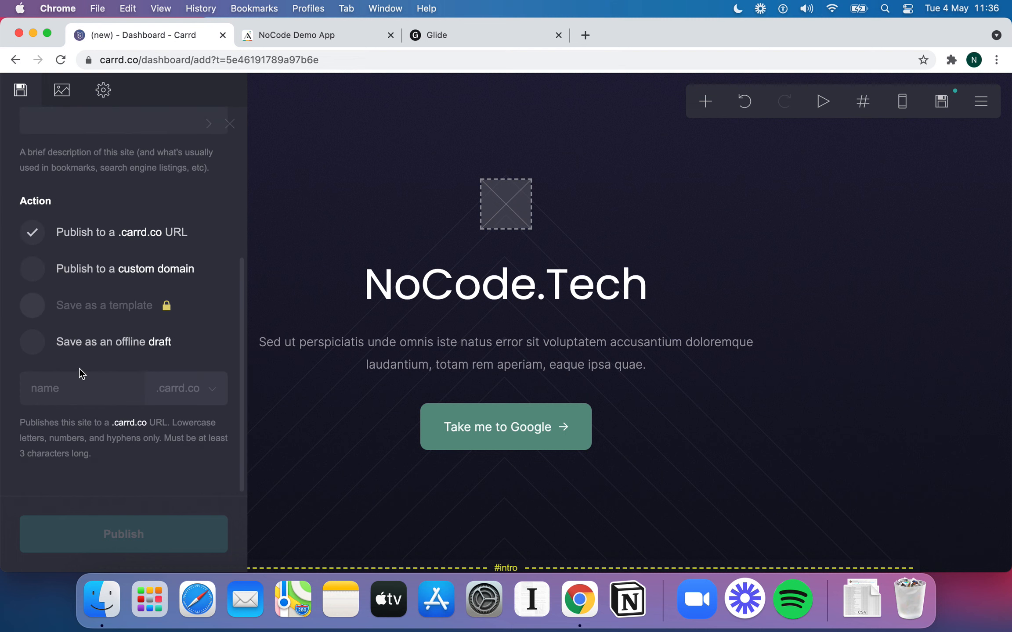
click(74, 389)
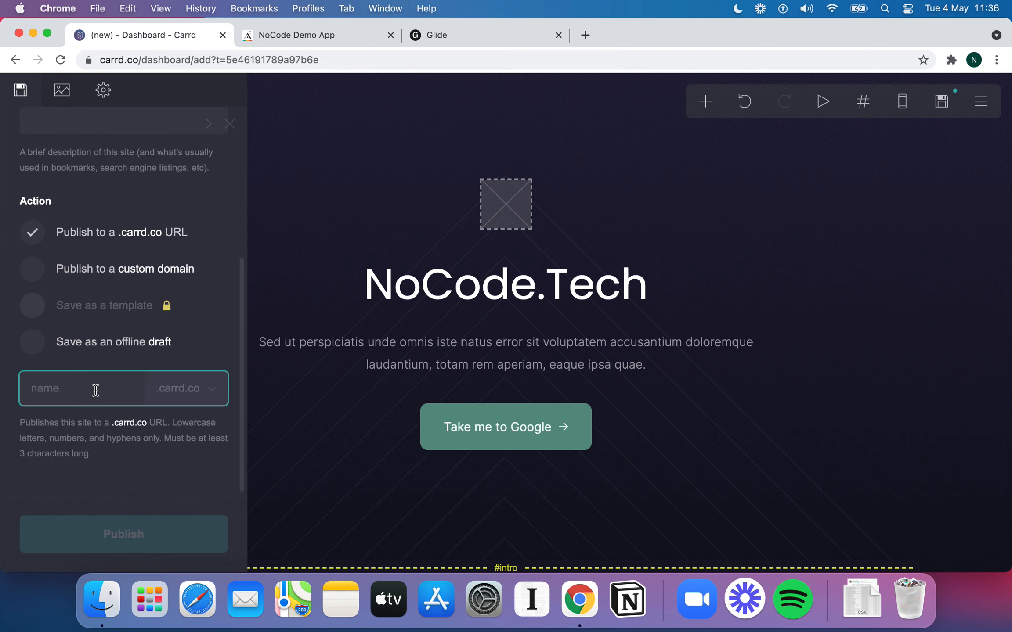
scroll(130, 336, up, 1)
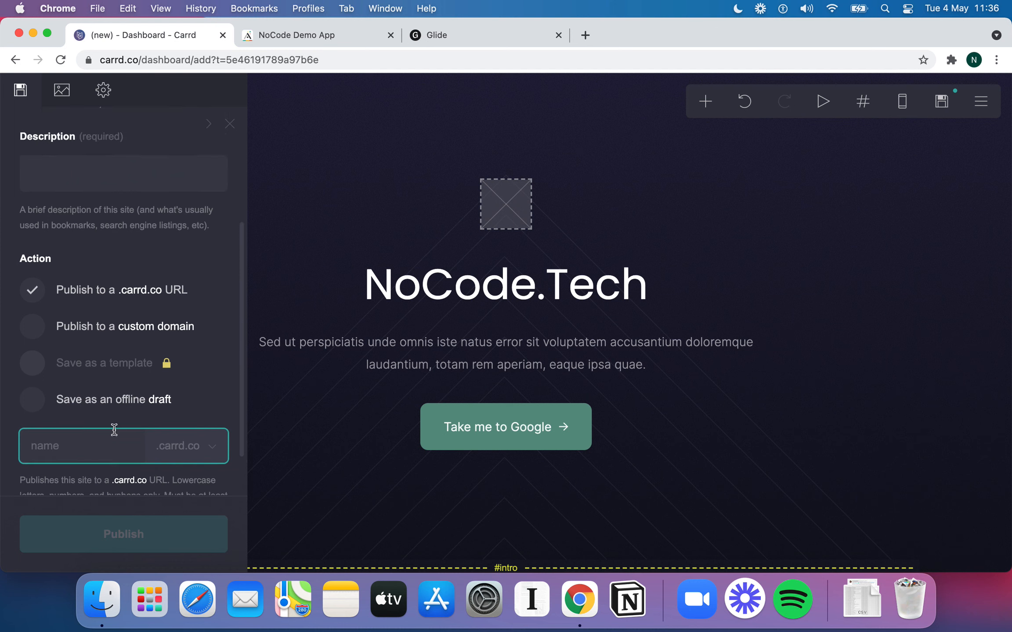
scroll(115, 429, down, 2)
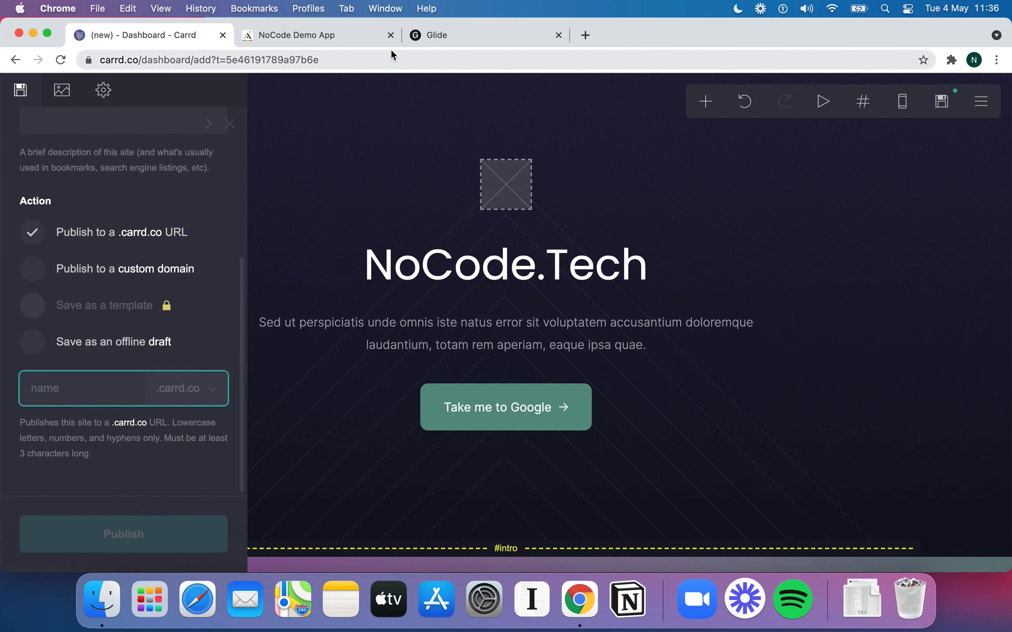
click(152, 253)
scroll(152, 253, up, 5)
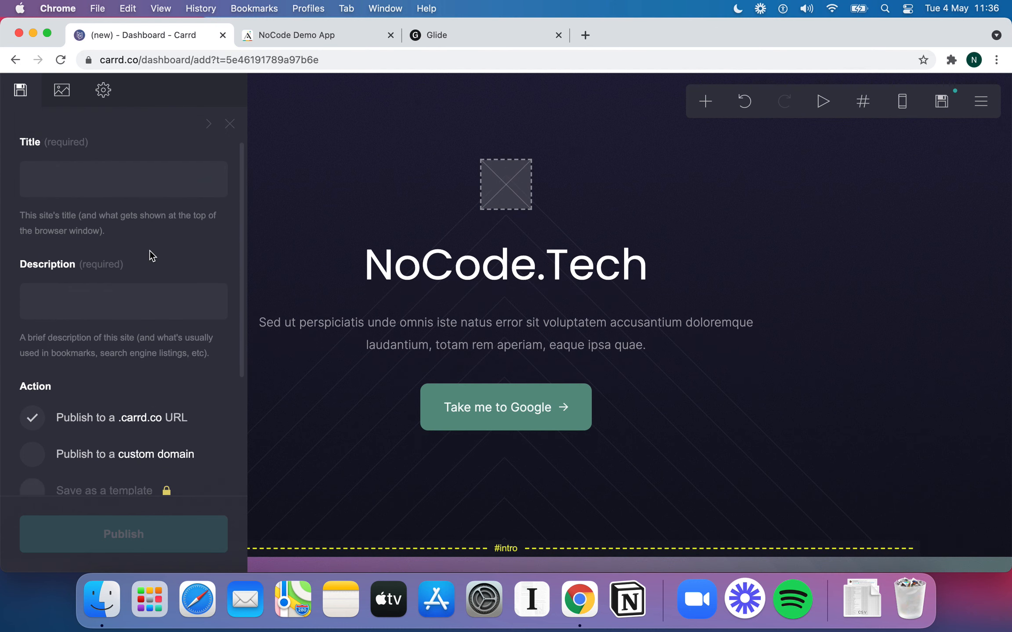
Close the Publish settings, glance at the Adalo app, and return to the Carrd intro section
click(229, 124)
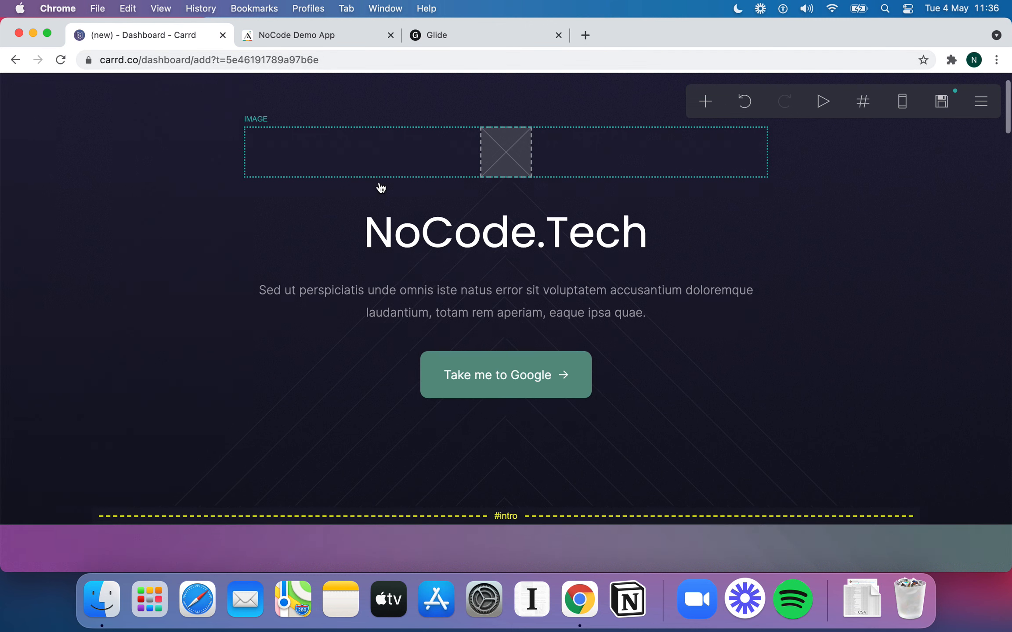
scroll(379, 198, down, 10)
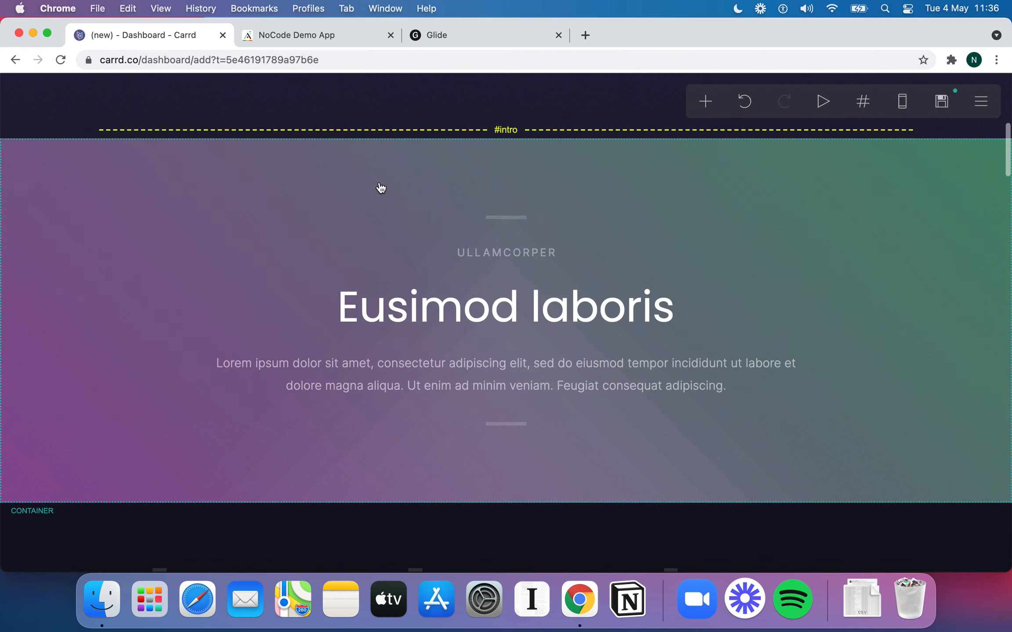
click(305, 43)
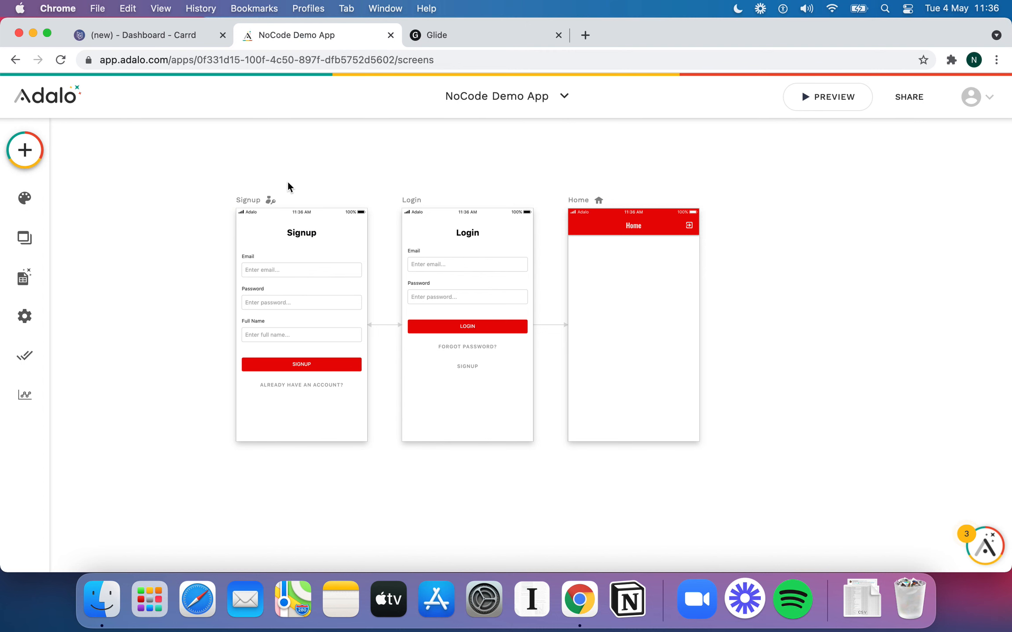
click(188, 38)
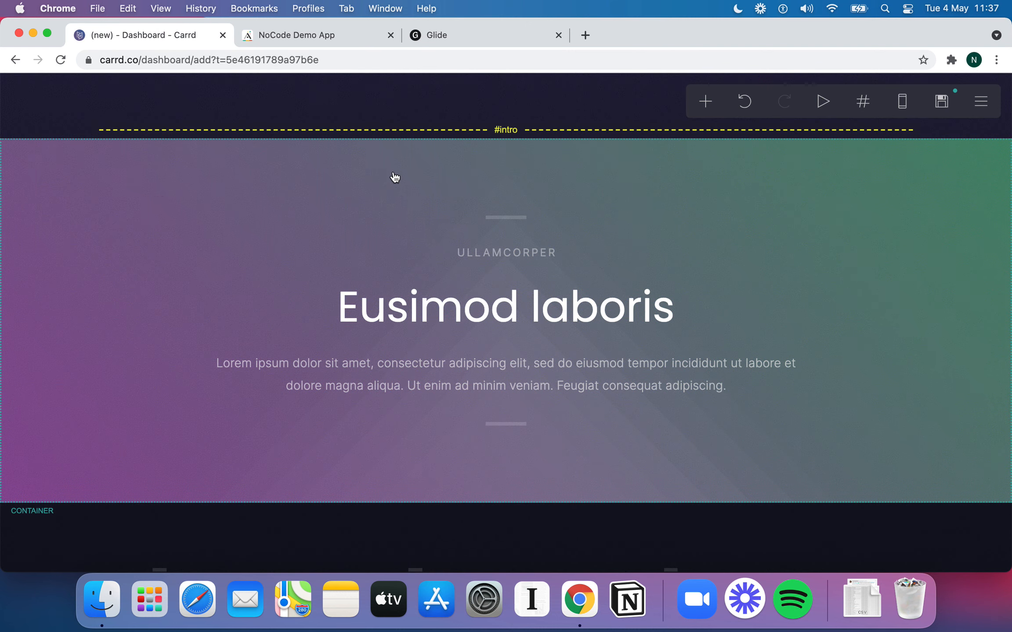
scroll(395, 176, up, 10)
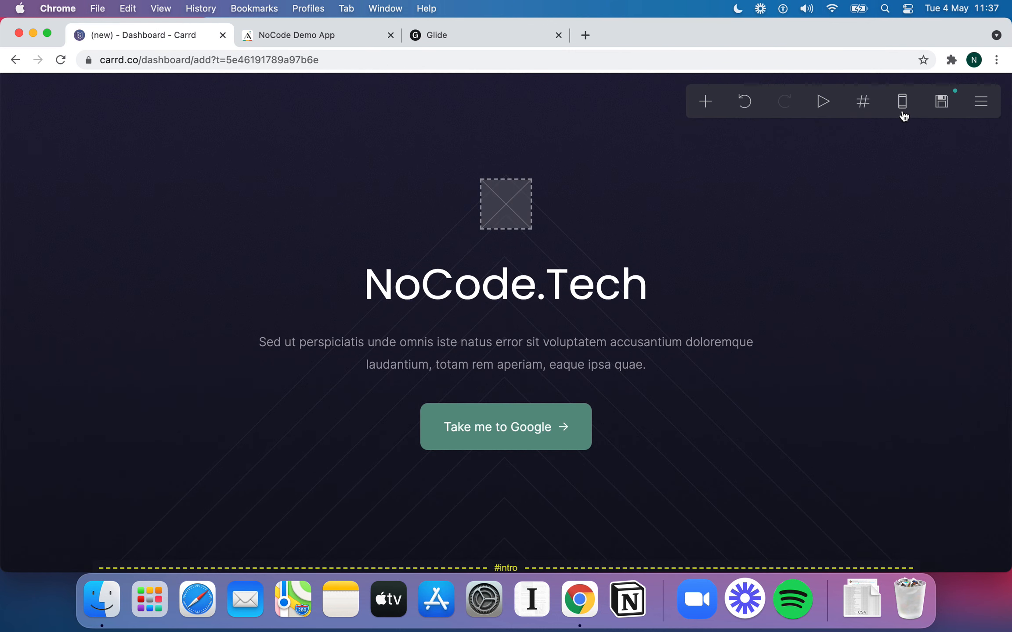
Preview the Carrd site at mobile phone width, then switch to the NoCode Demo App in Adalo
click(901, 110)
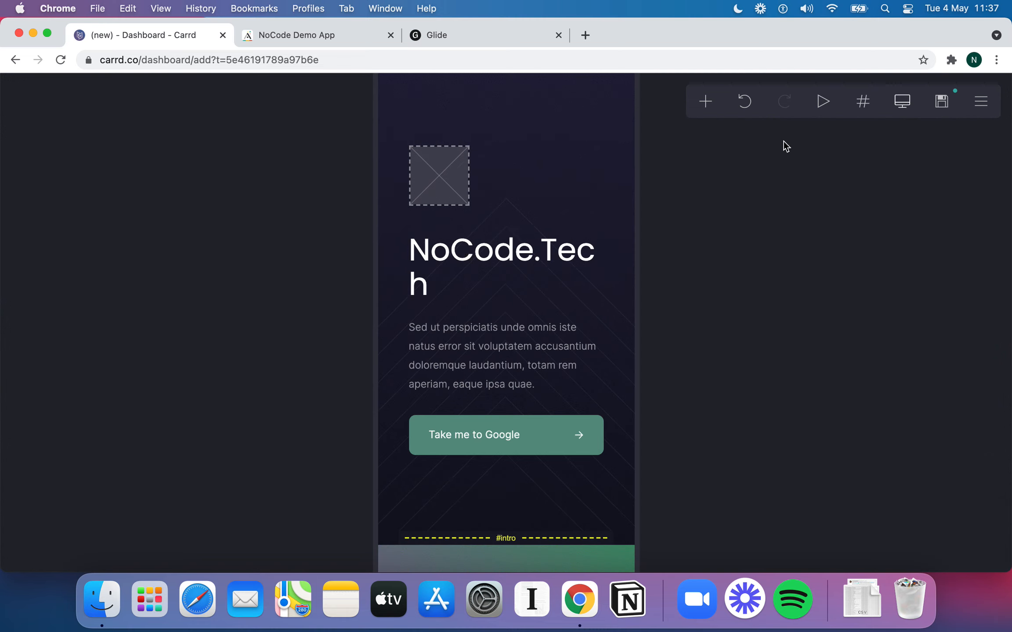
scroll(467, 253, down, 8)
scroll(470, 255, down, 12)
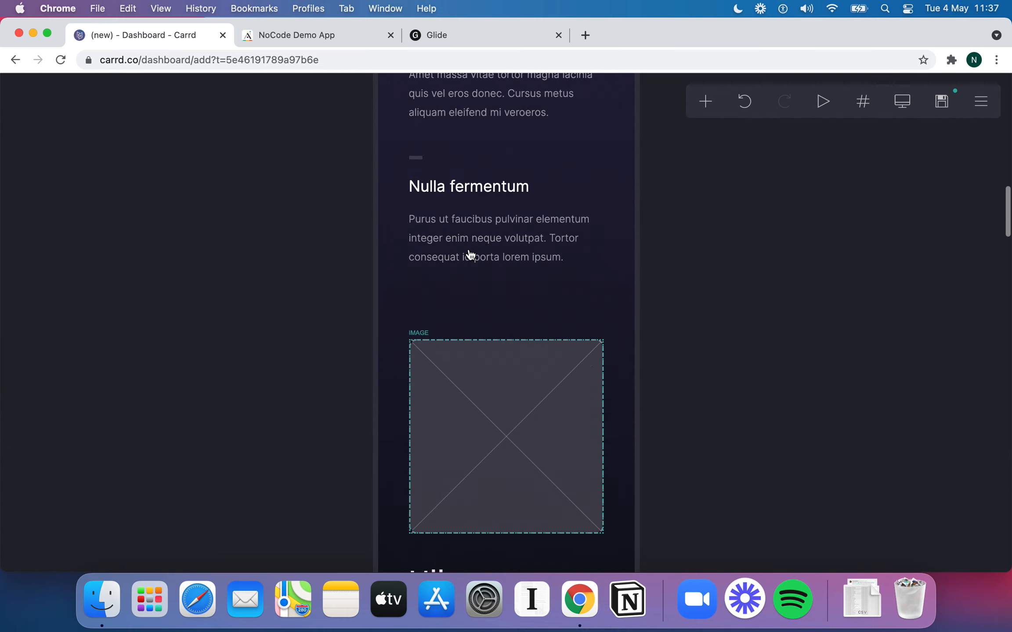
scroll(471, 255, up, 20)
click(326, 38)
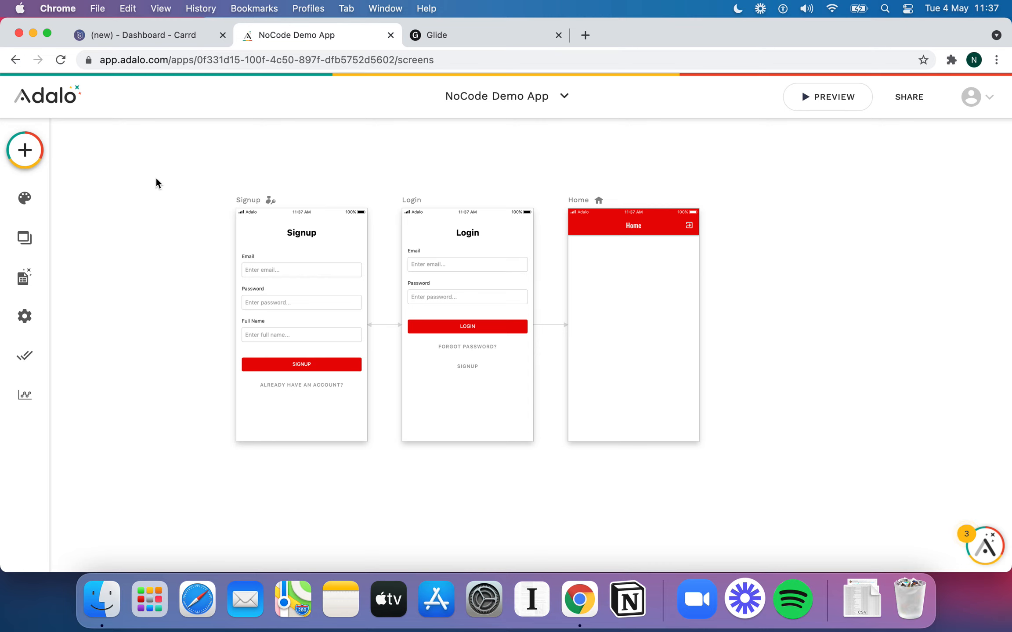
Pan around the Adalo canvas, open the Add Component list, then glance at the Carrd editor
scroll(227, 200, right, 1)
scroll(228, 199, left, 1)
scroll(228, 199, down, 1)
scroll(228, 199, up, 1)
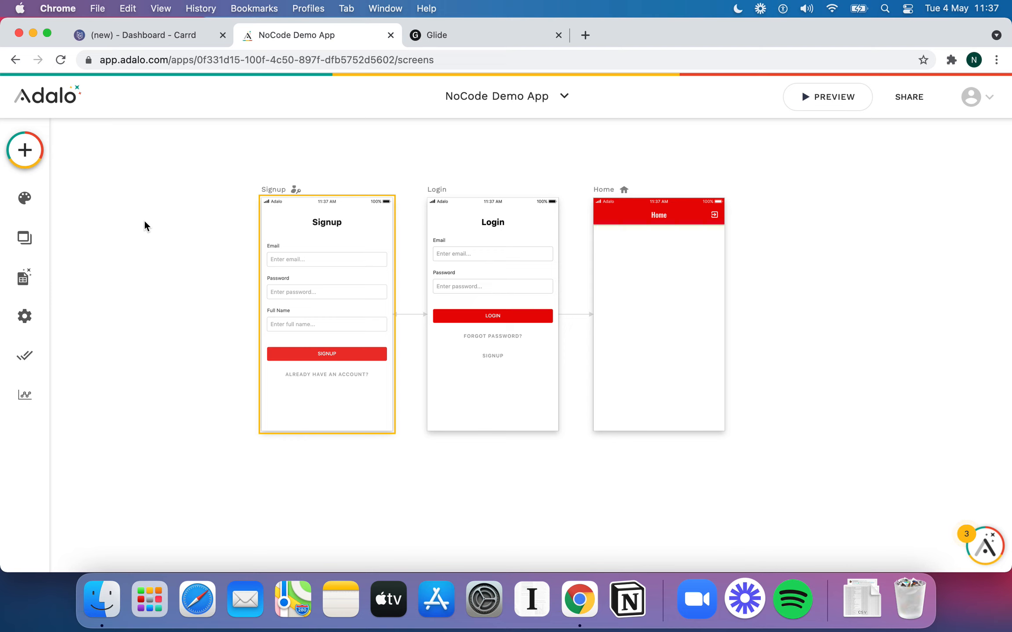
scroll(272, 255, up, 2)
scroll(272, 256, left, 2)
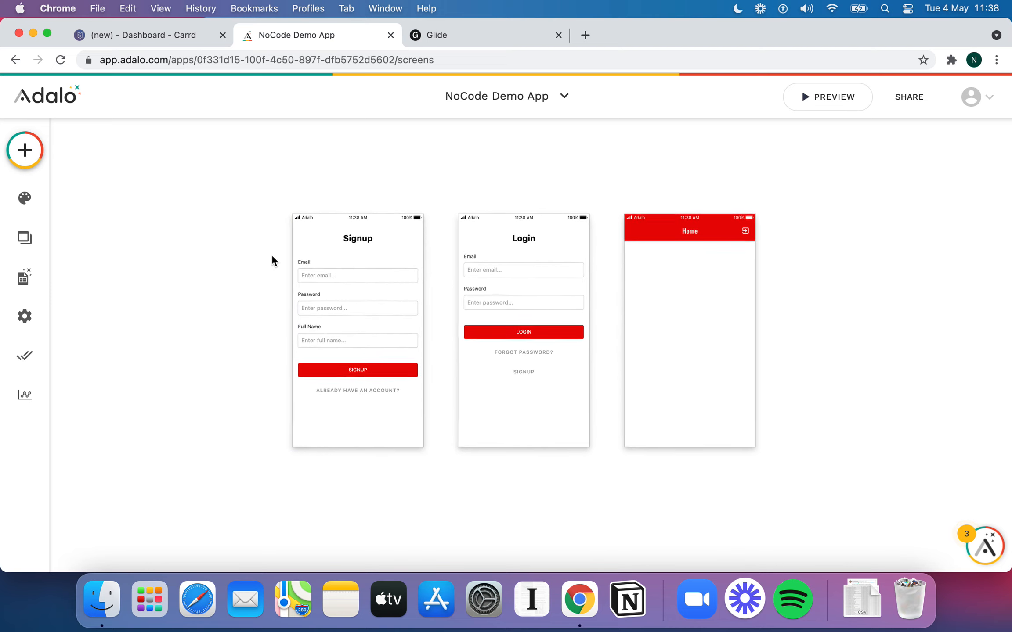
scroll(272, 261, left, 2)
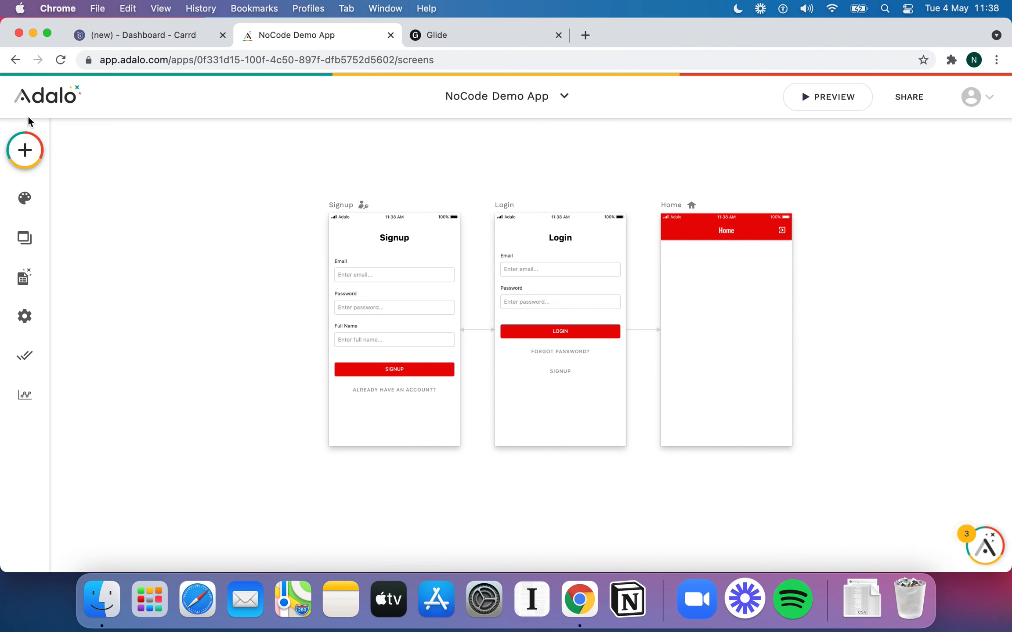
click(25, 150)
click(163, 42)
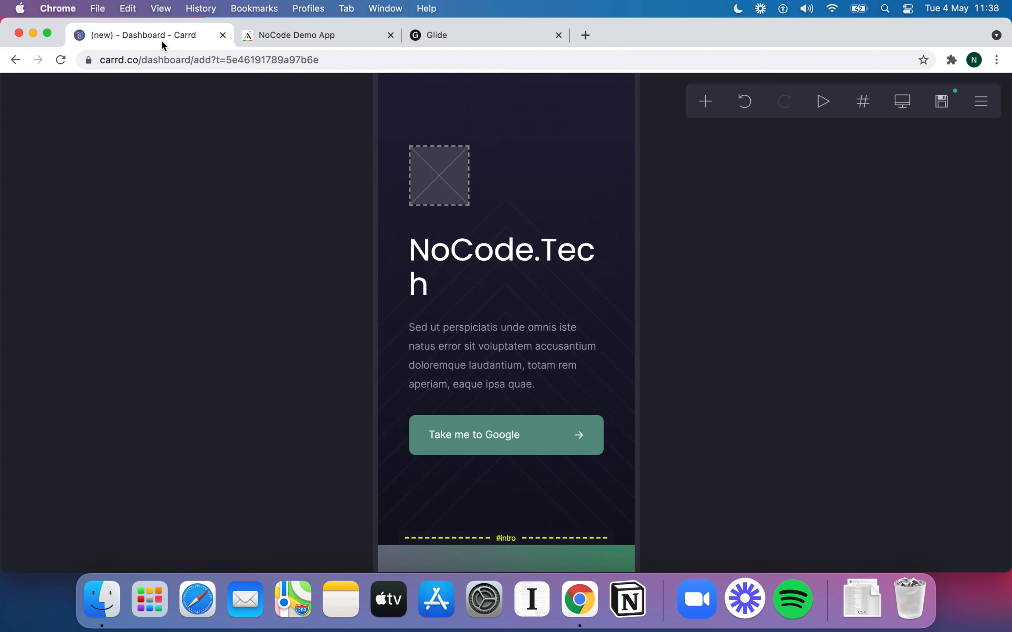
click(354, 39)
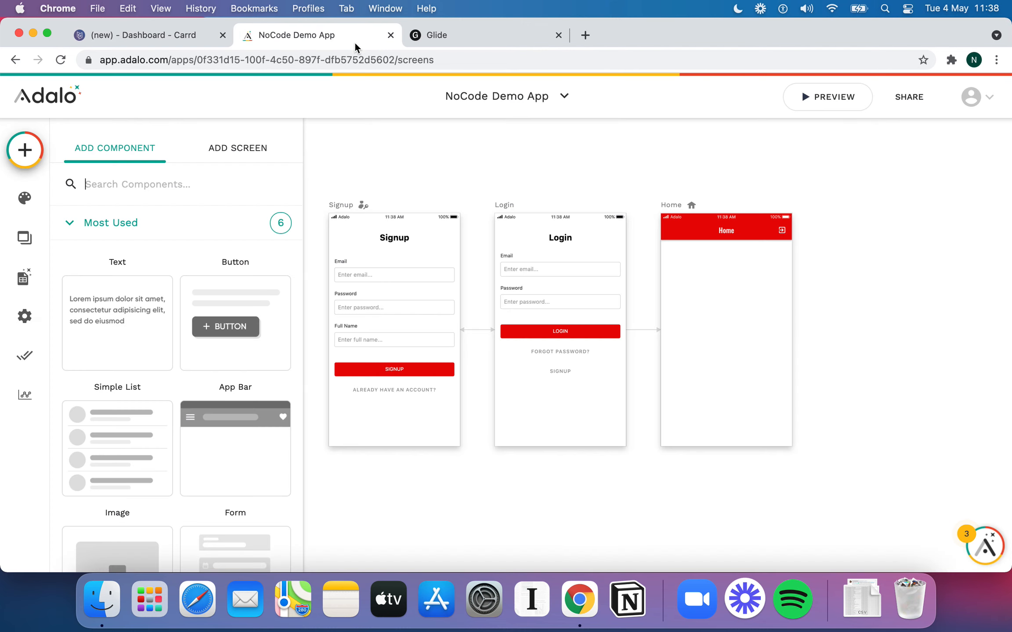
scroll(254, 422, down, 1)
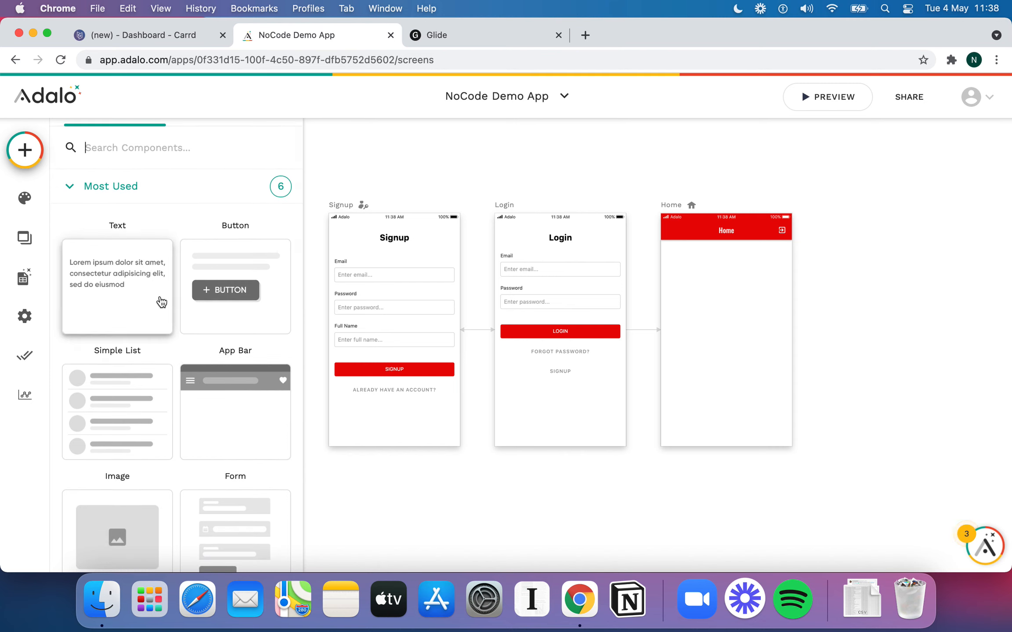
scroll(249, 366, down, 3)
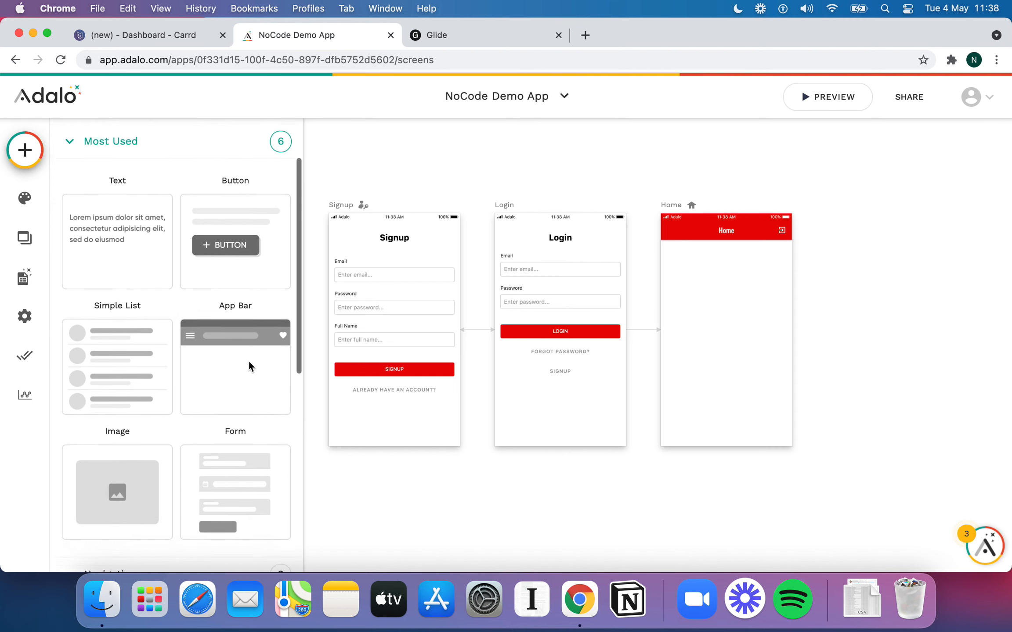
scroll(109, 259, down, 5)
scroll(154, 373, down, 5)
scroll(154, 373, up, 15)
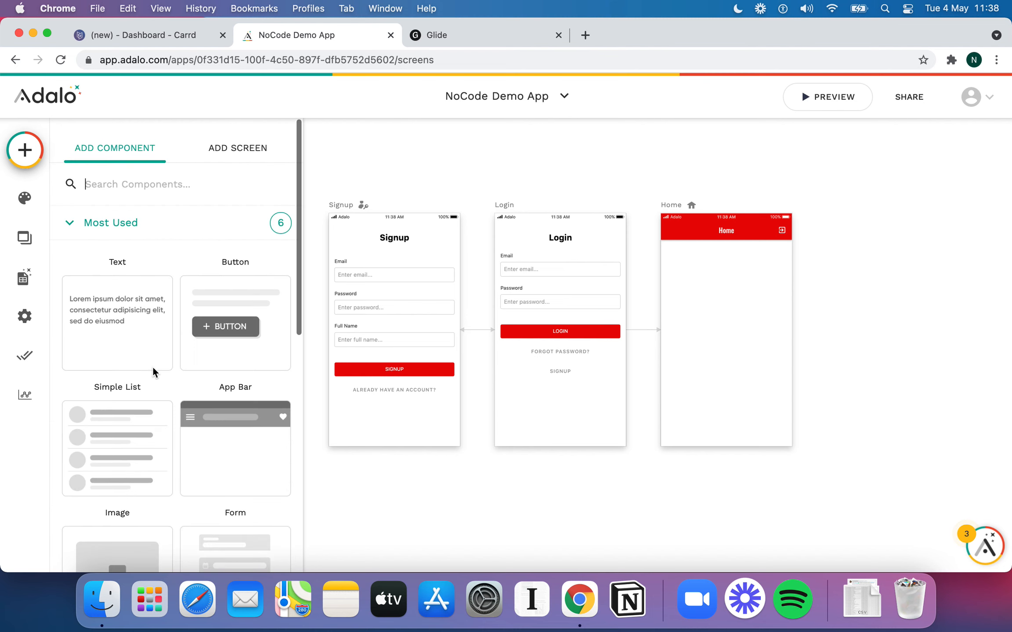
scroll(571, 338, left, 4)
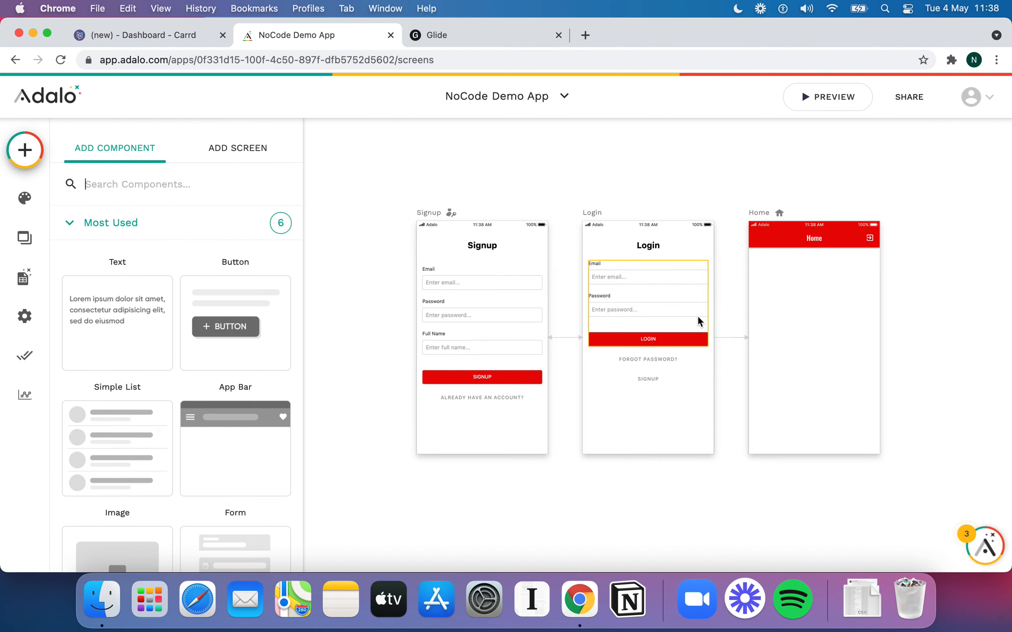
scroll(703, 316, right, 3)
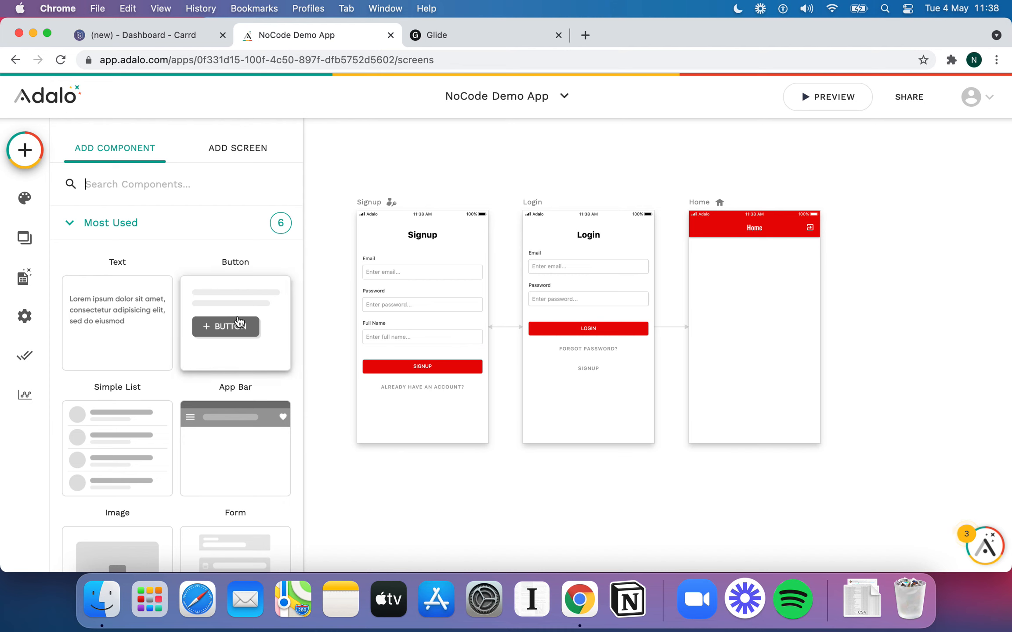
drag(239, 321, 754, 291)
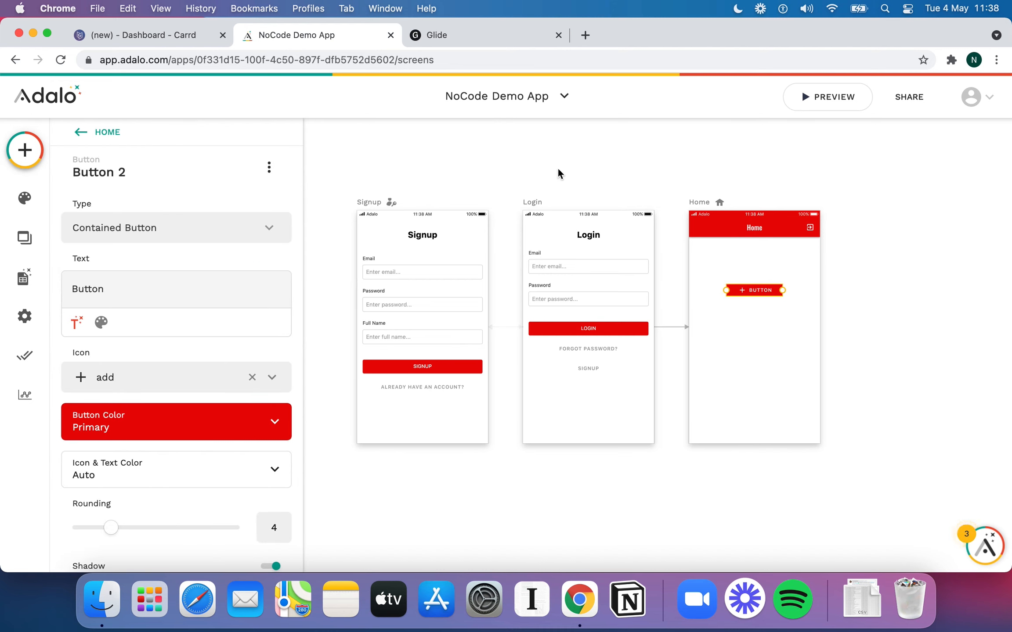
click(153, 35)
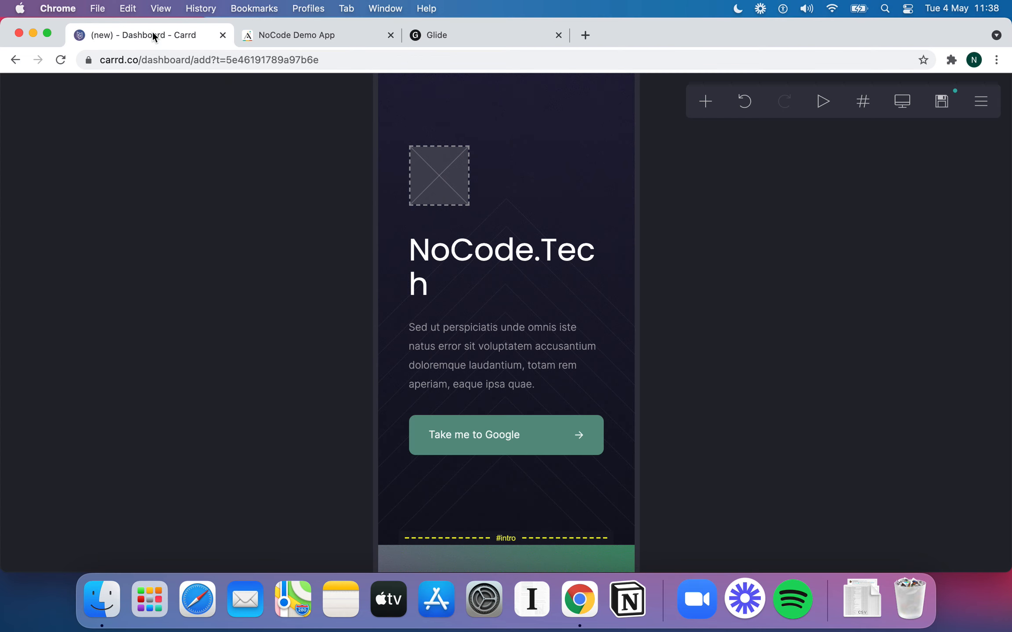
click(902, 105)
scroll(508, 231, down, 1)
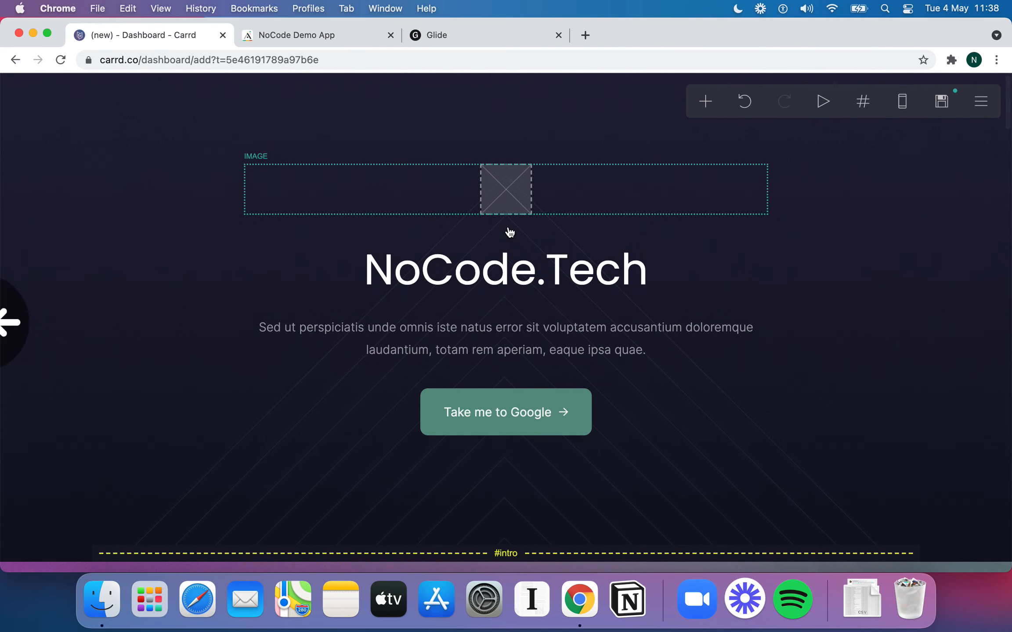
click(346, 29)
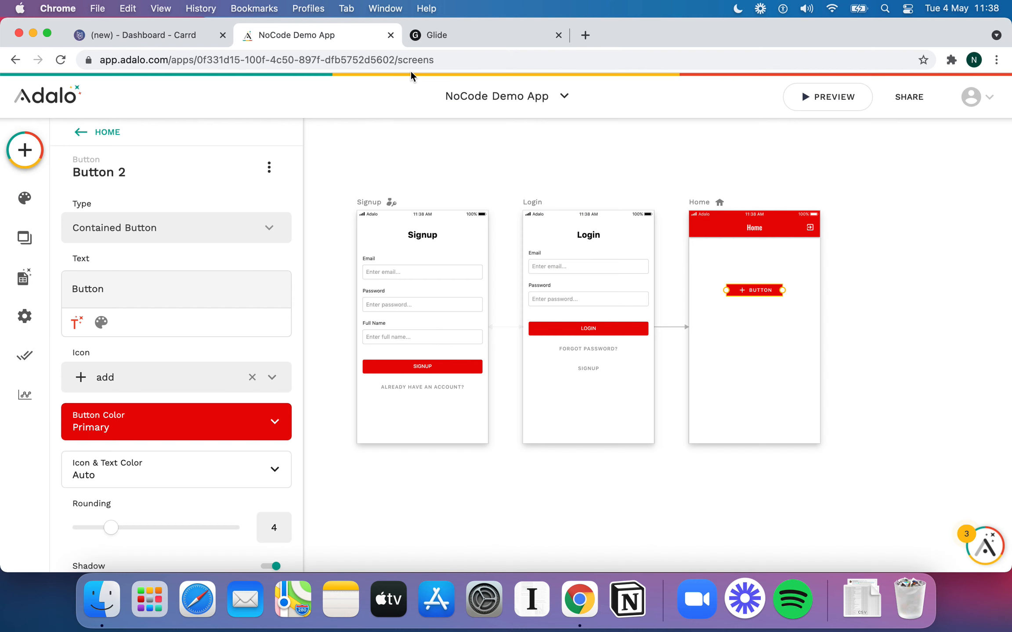
scroll(603, 283, down, 2)
scroll(602, 283, right, 1)
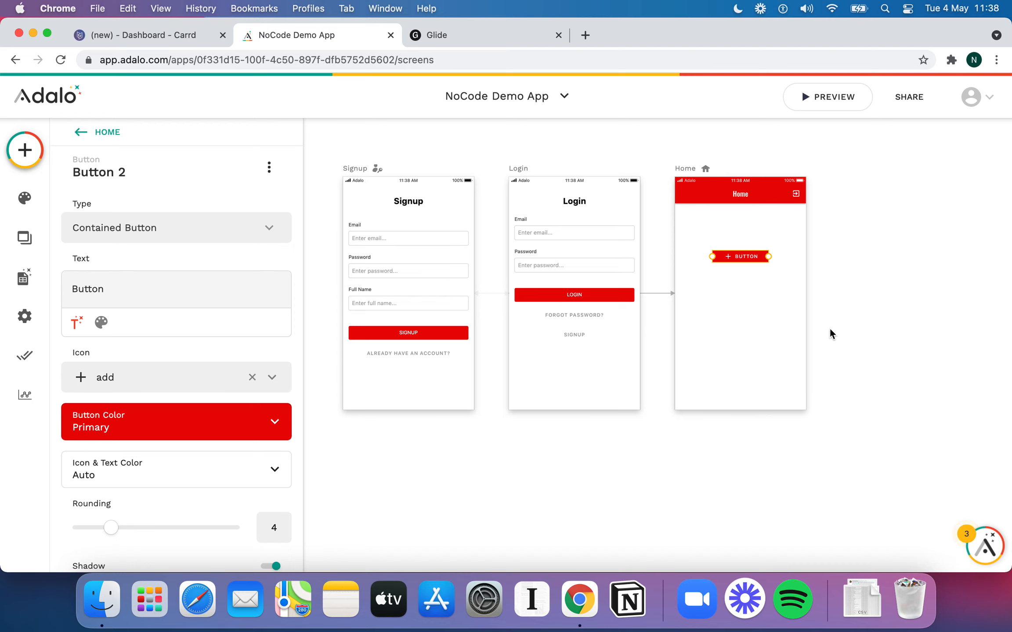
scroll(892, 341, right, 3)
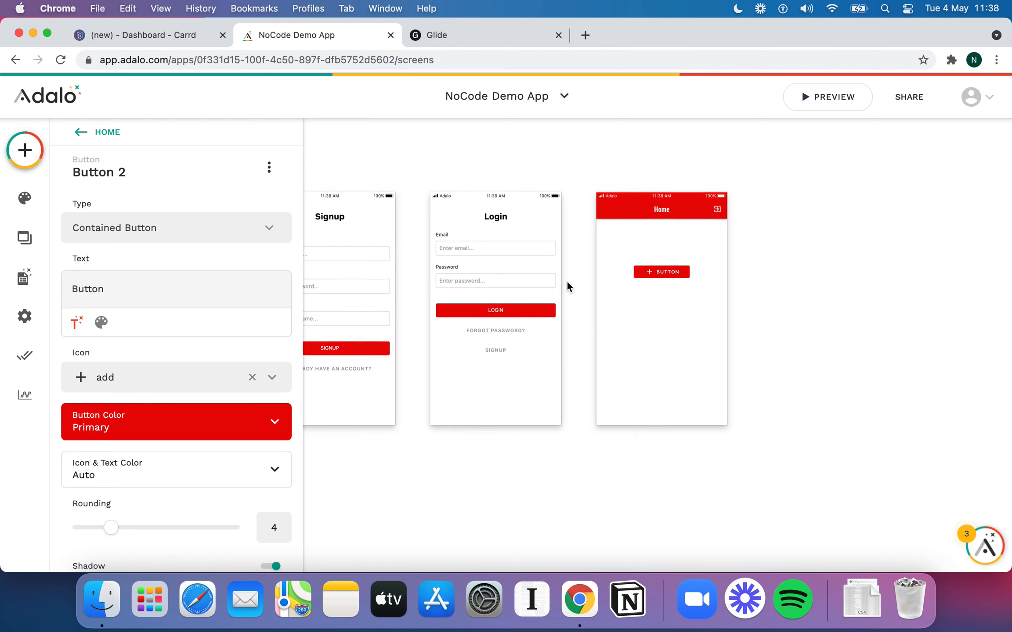
scroll(567, 286, right, 2)
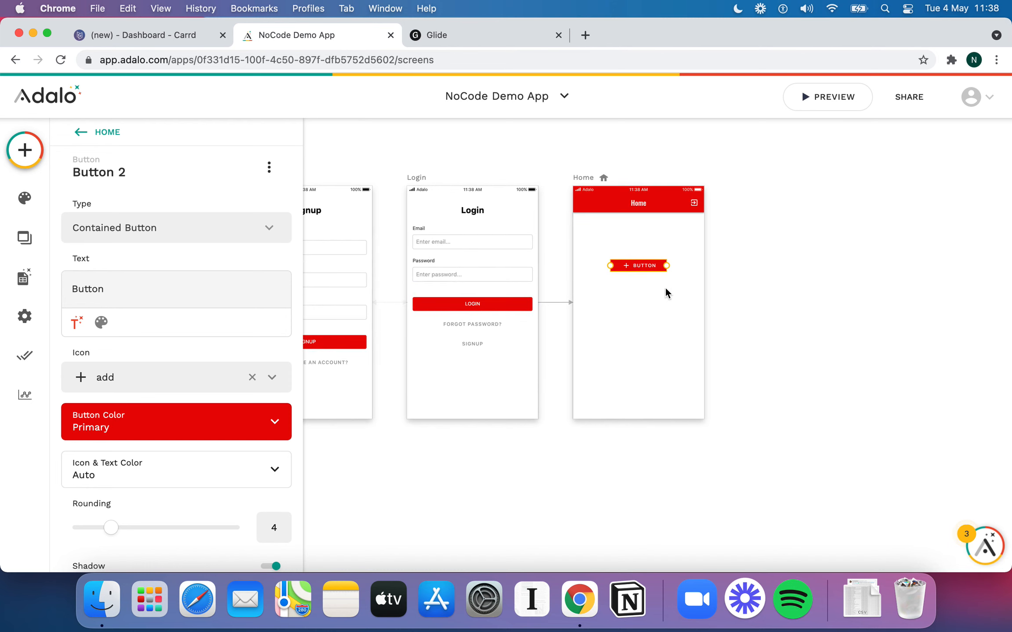
scroll(665, 287, up, 5)
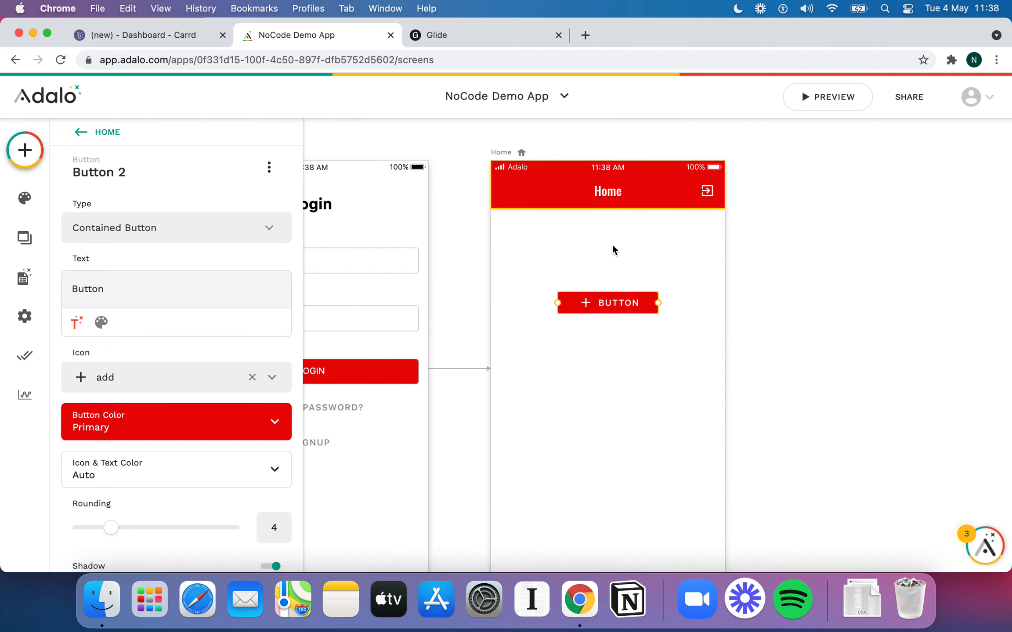
mouse_move(613, 308)
mouse_down()
mouse_move(611, 370)
mouse_move(609, 302)
mouse_up()
scroll(771, 365, down, 5)
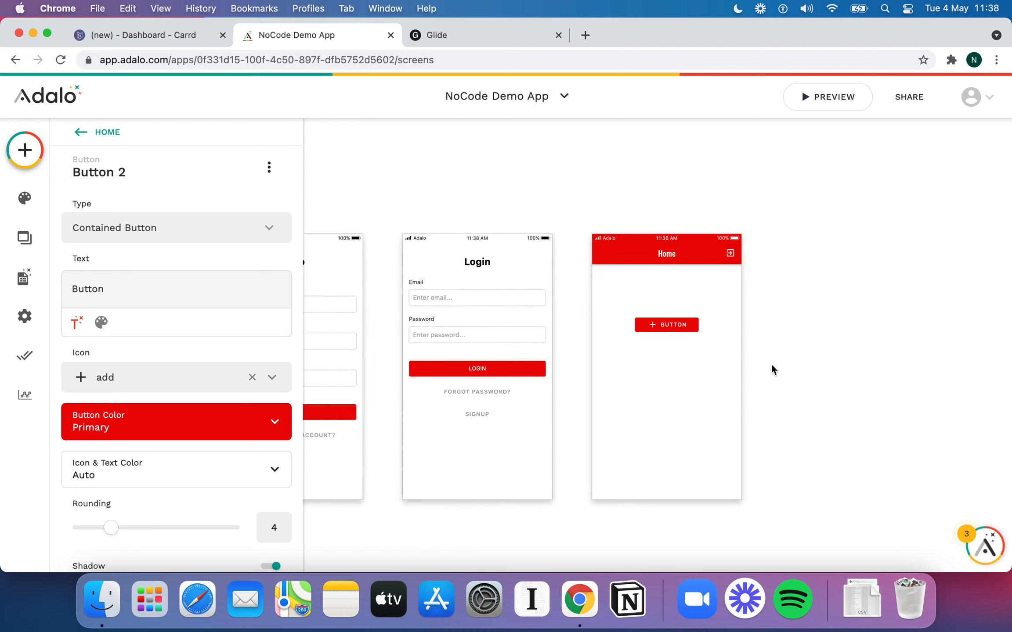
scroll(504, 344, right, 2)
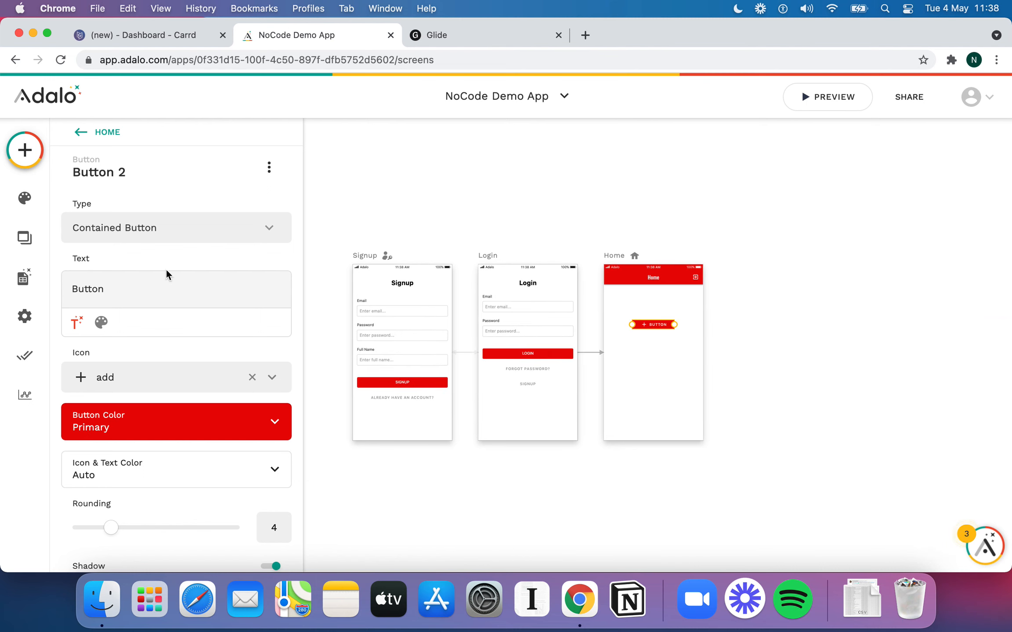
scroll(166, 274, down, 1)
Change the Home screen button's label to 'Click me' and adjust its width
double_click(116, 252)
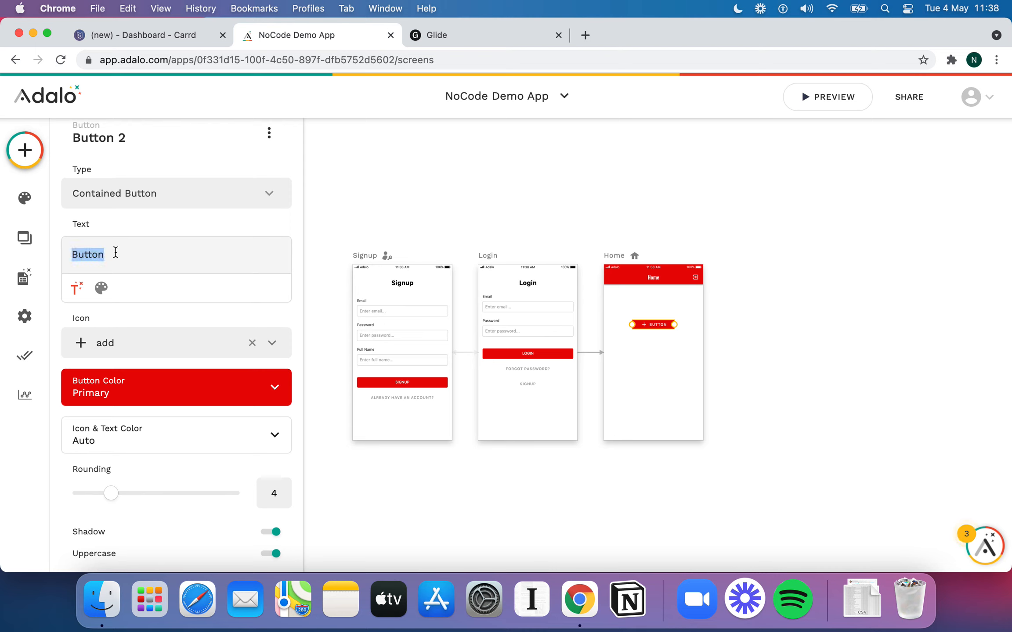
text(Click me)
drag(674, 326, 678, 326)
scroll(140, 276, down, 2)
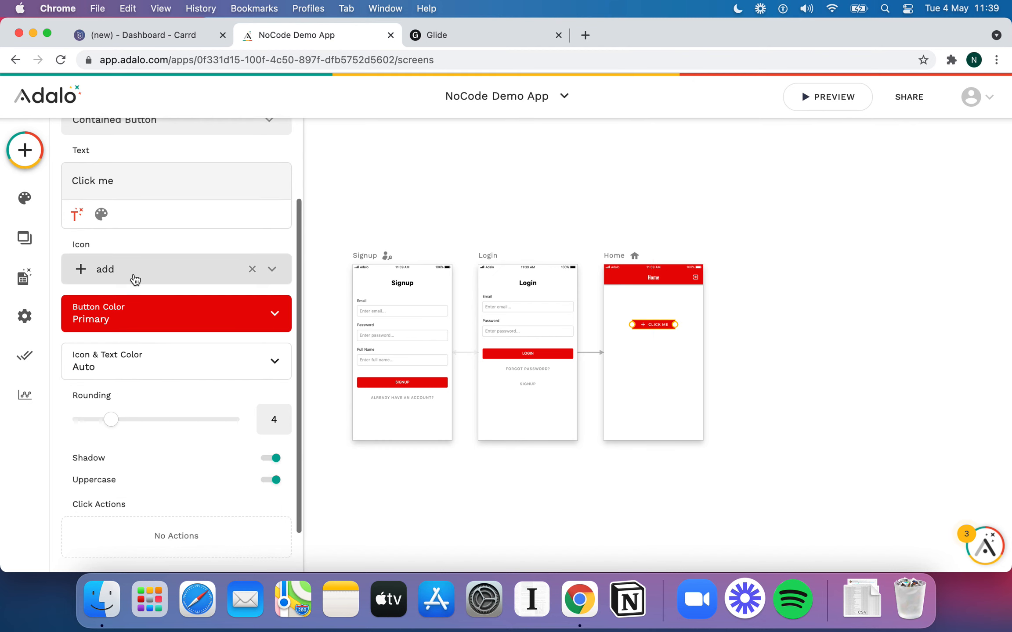
Try the account_box icon and a yellow icon and text colour on the button
click(133, 274)
click(134, 373)
scroll(237, 332, down, 1)
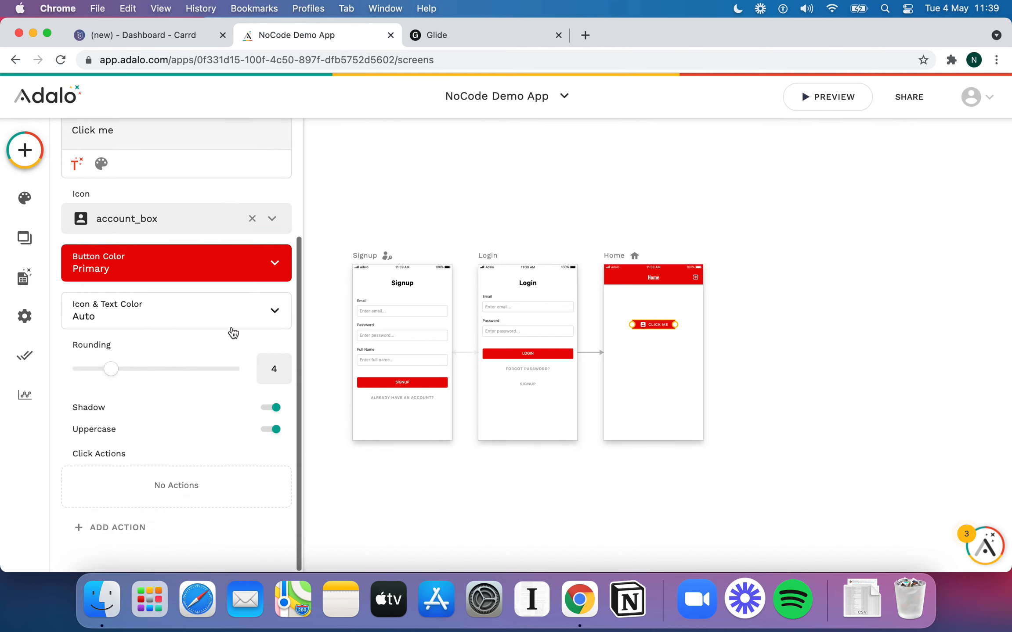
click(188, 324)
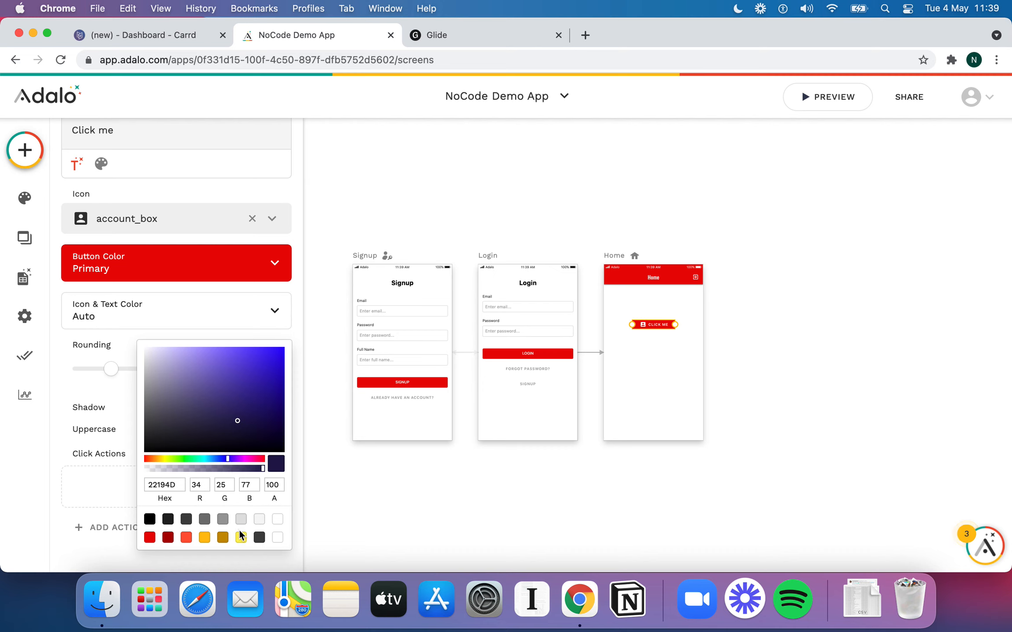
click(241, 539)
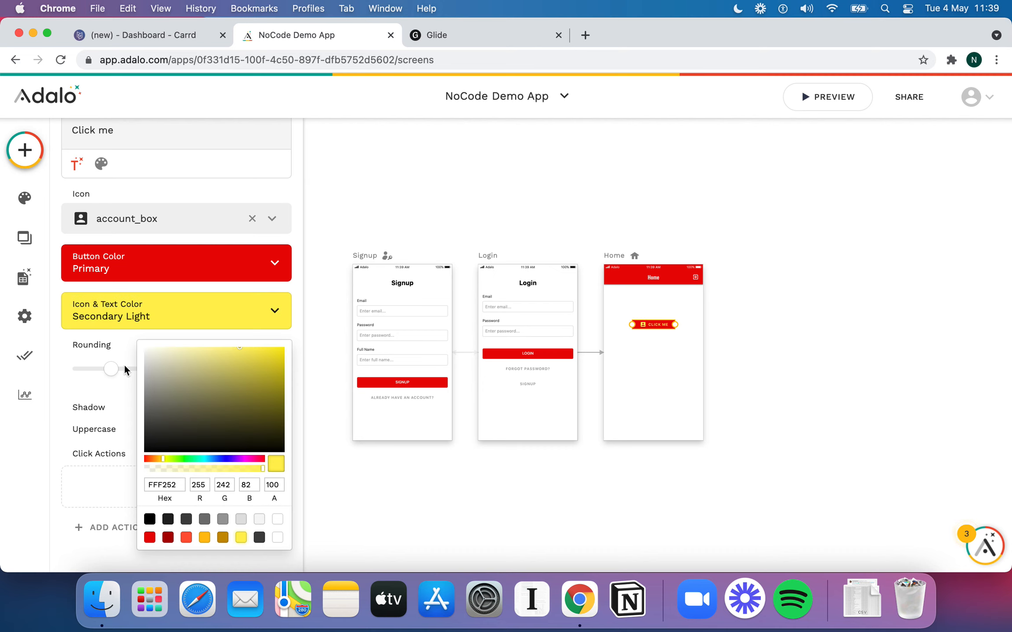
click(117, 308)
Try a white button background, then undo the colour changes and reposition the button
click(127, 279)
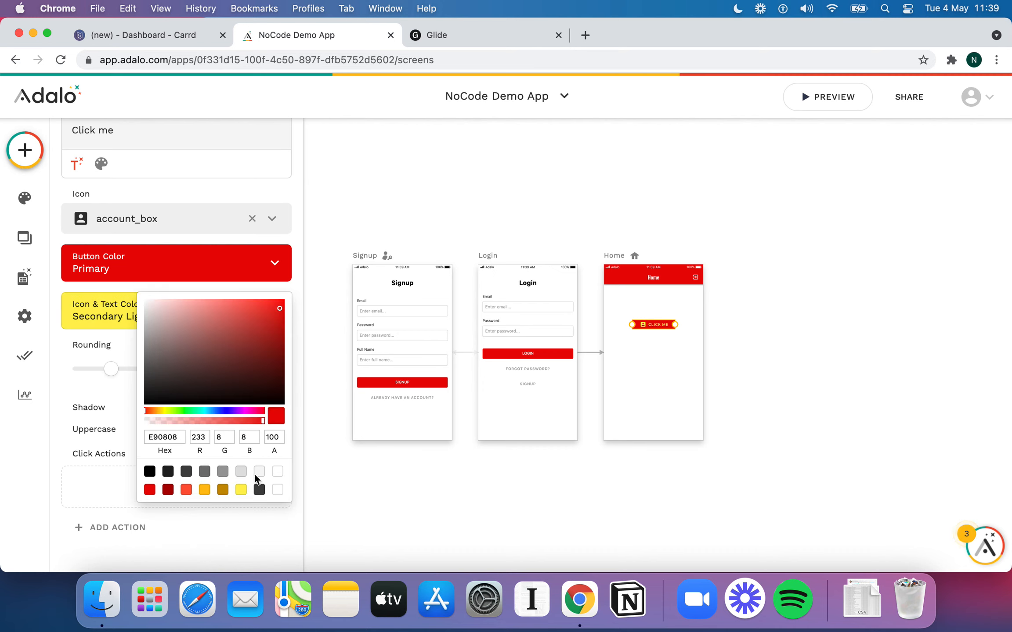
click(277, 472)
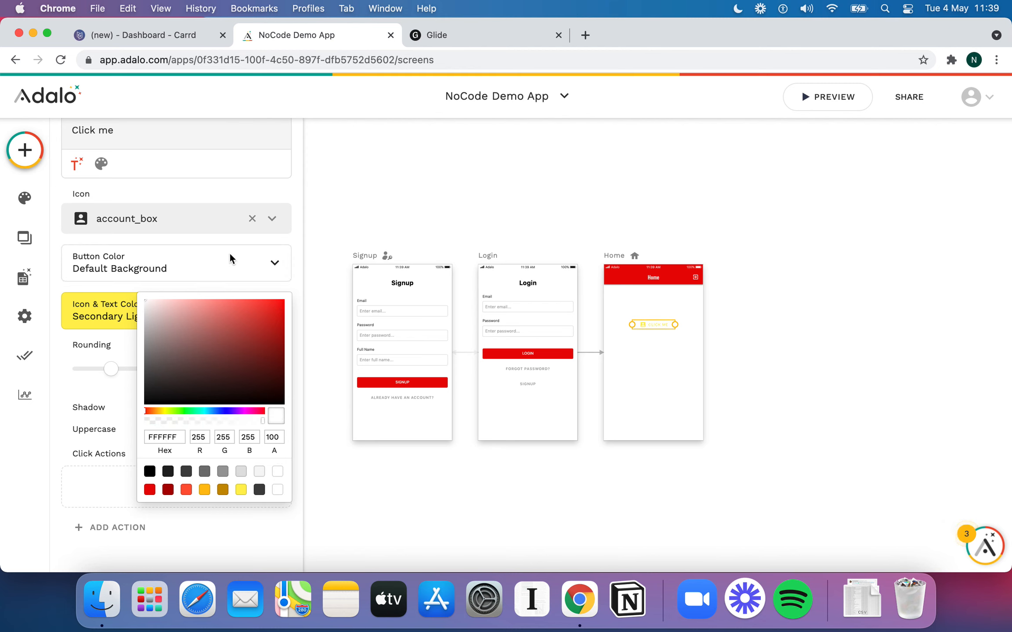
click(789, 226)
key(super+z)
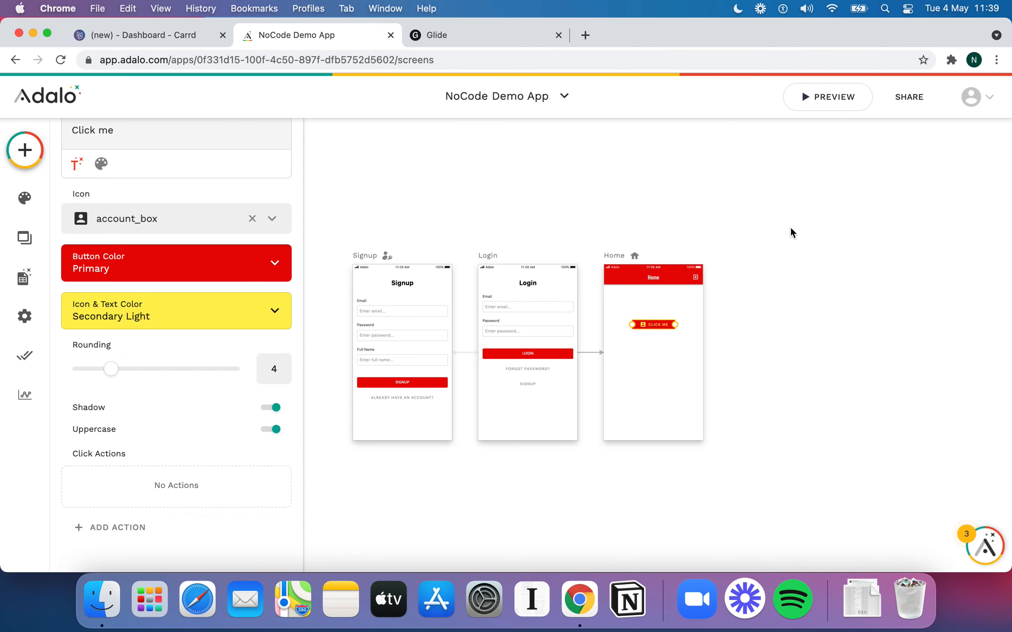
key(super+z)
key(super+z)
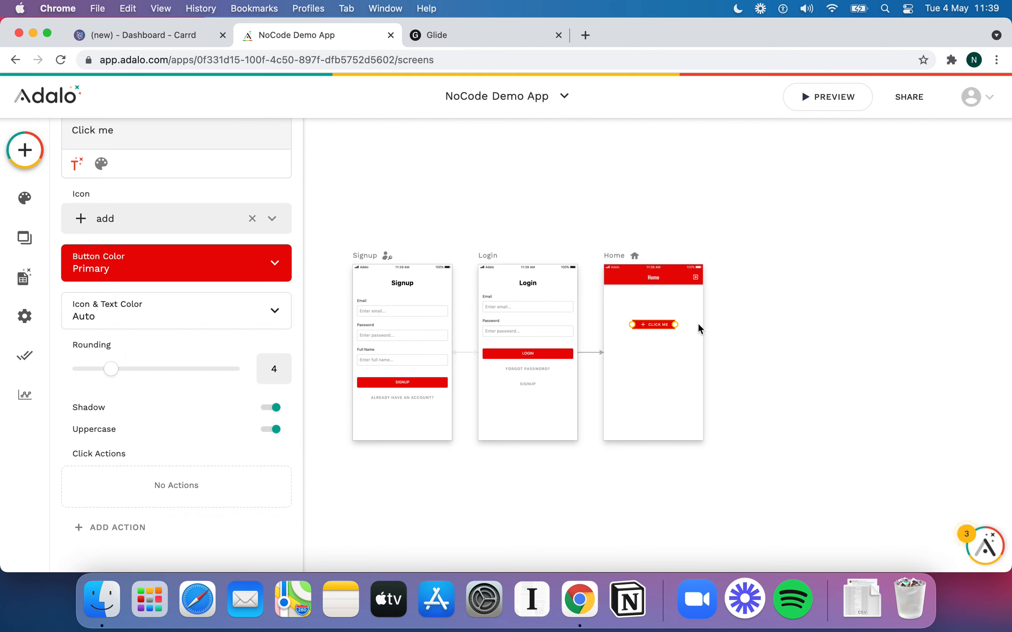
drag(658, 322, 652, 324)
scroll(153, 330, up, 5)
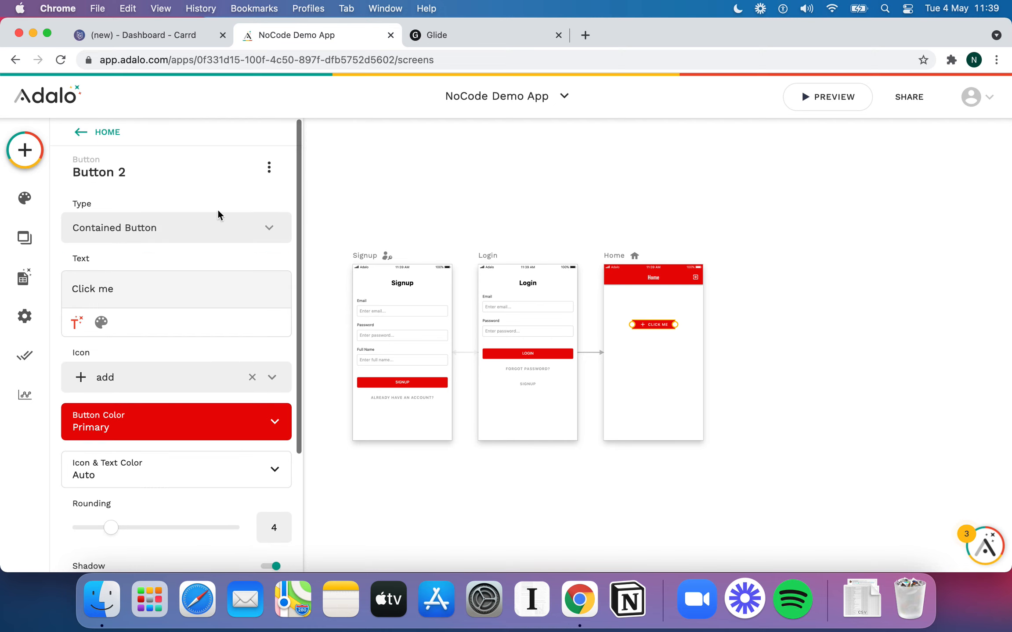
scroll(192, 300, down, 5)
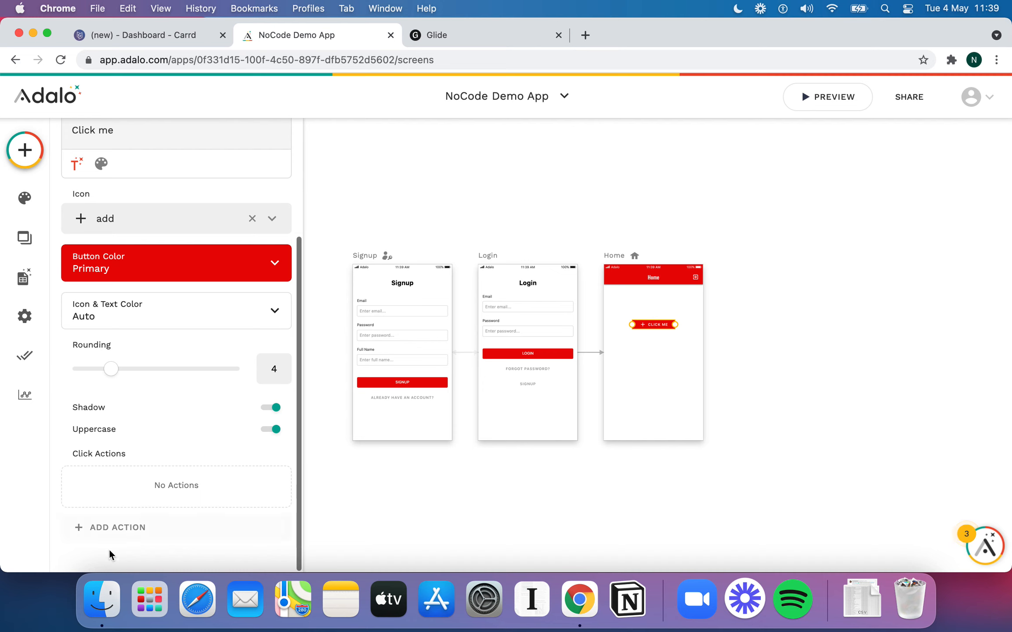
click(132, 526)
mouse_move(196, 401)
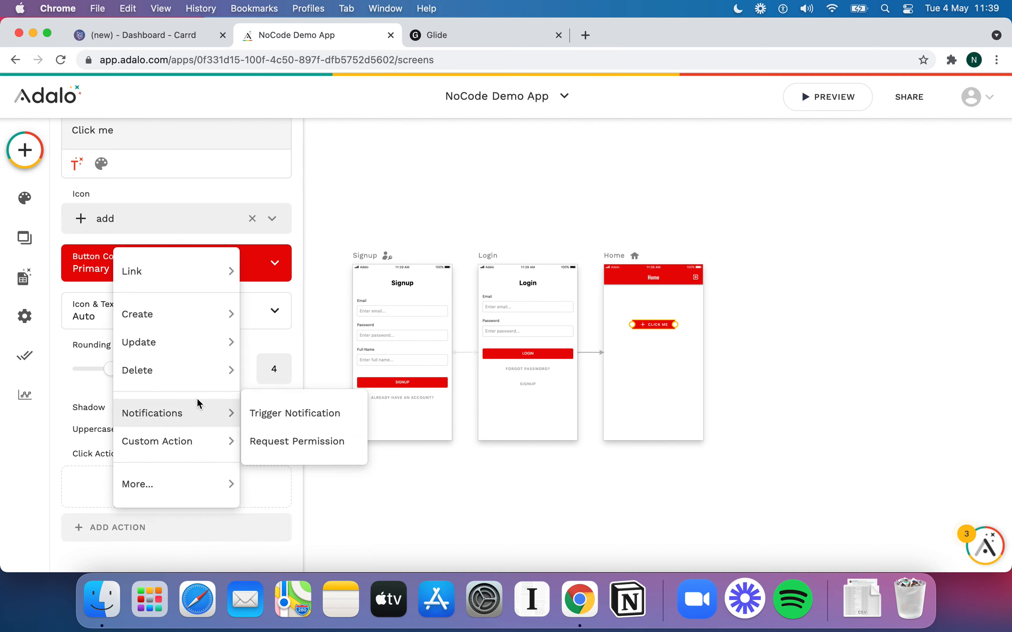
mouse_move(204, 276)
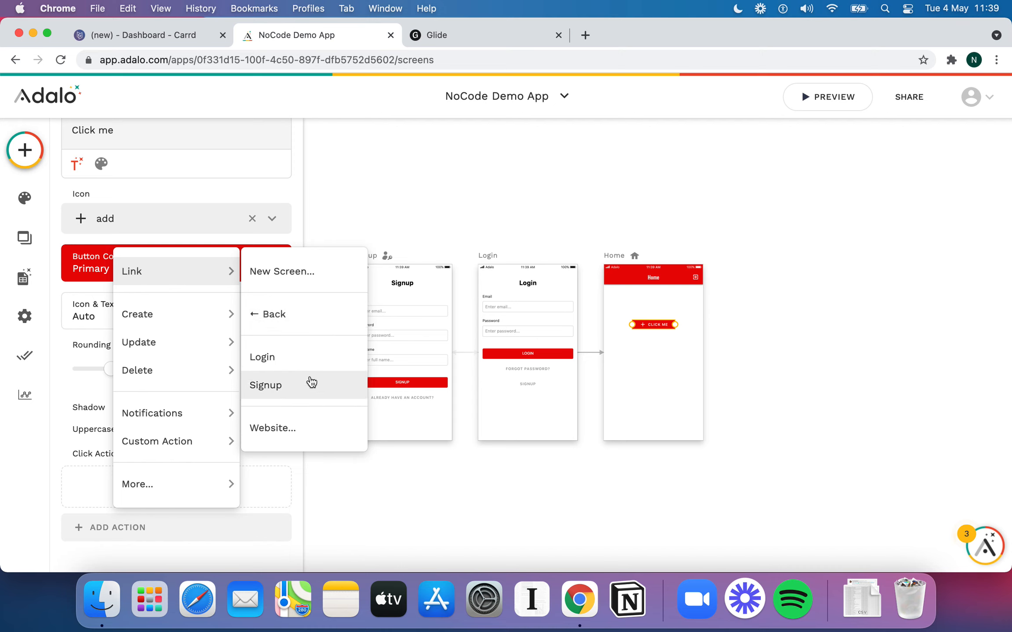
mouse_move(209, 309)
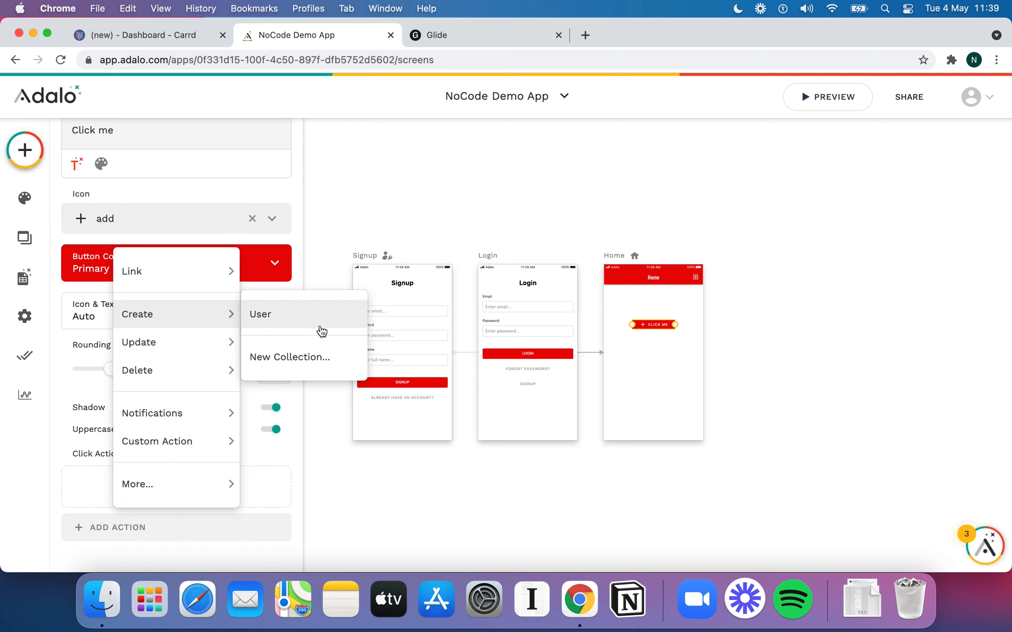
mouse_move(174, 356)
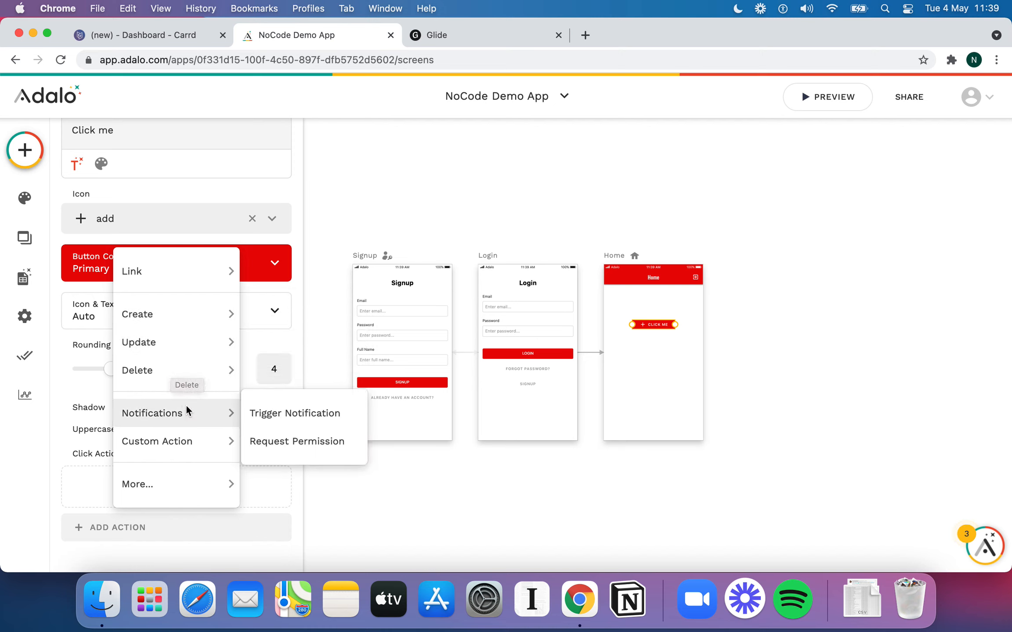
mouse_move(154, 435)
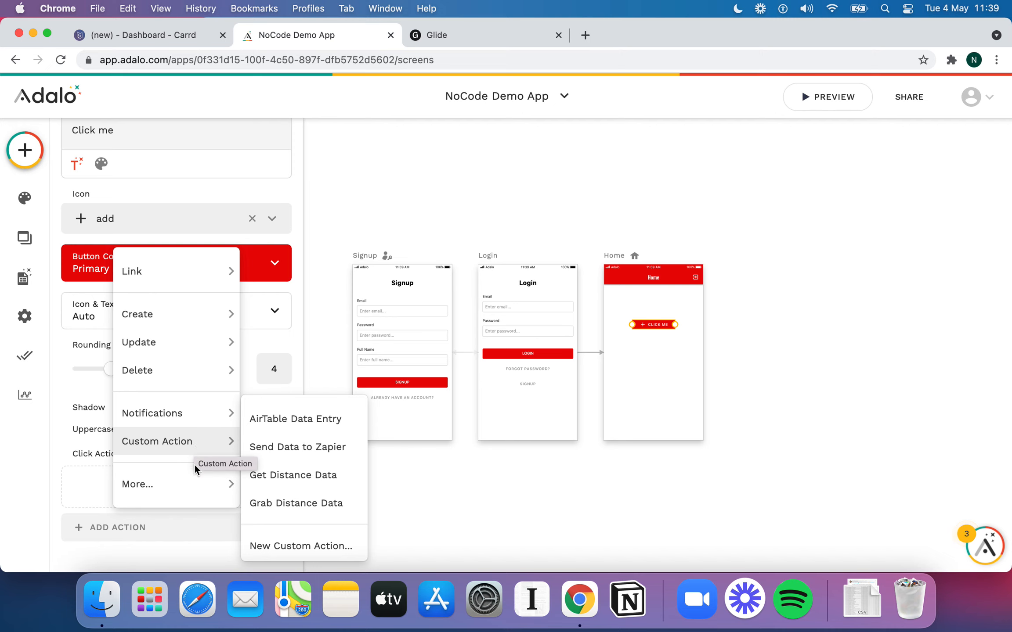
mouse_move(192, 482)
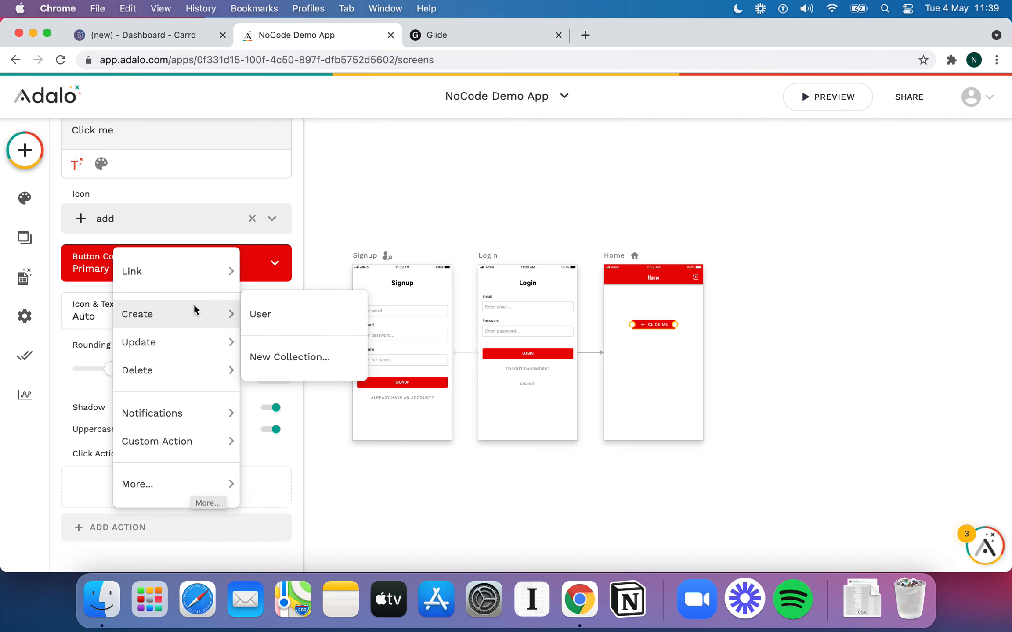
mouse_move(226, 261)
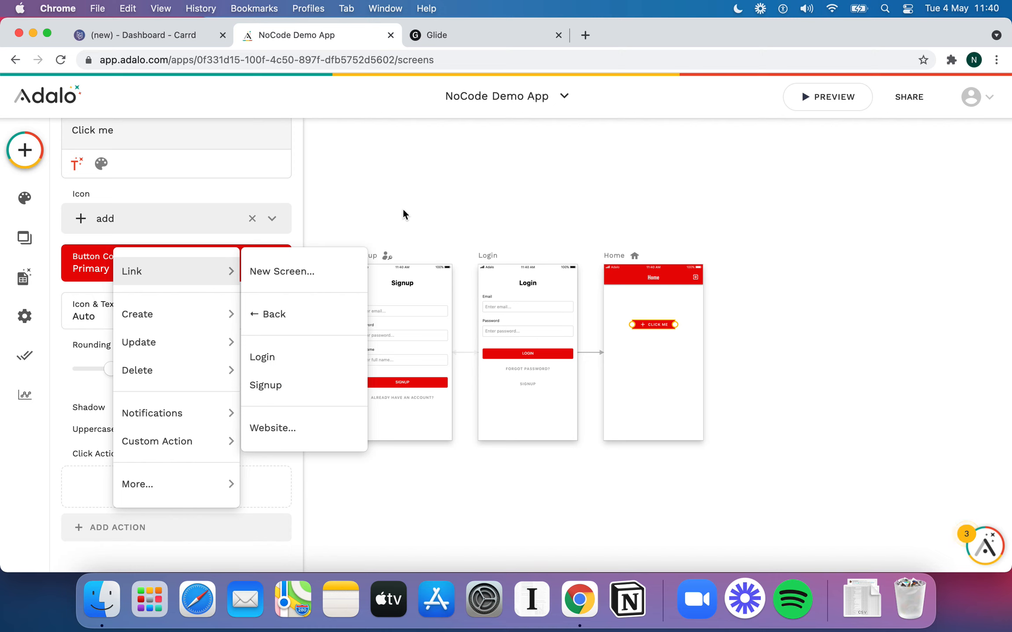
mouse_move(184, 442)
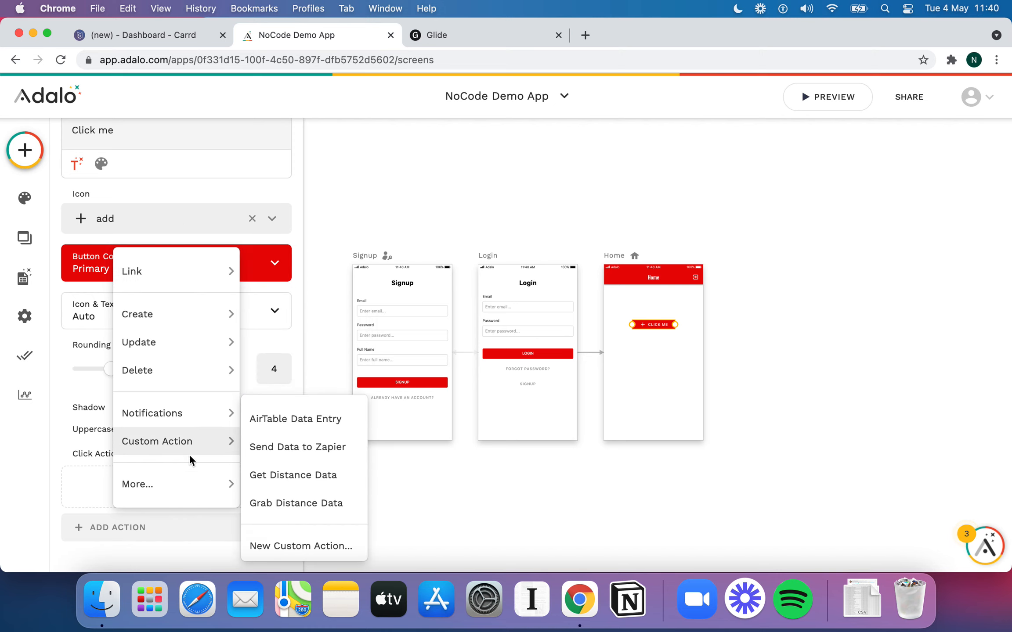
click(484, 205)
Deselect the button, open Database Collections, and begin adding a new Reminders collection
scroll(608, 285, up, 2)
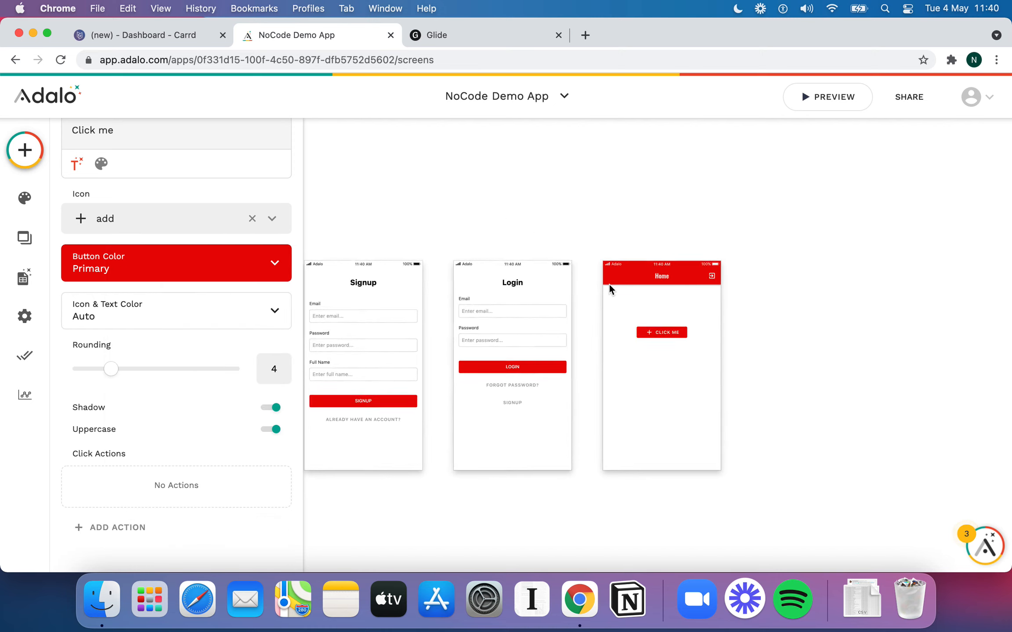
scroll(610, 284, up, 2)
scroll(609, 284, right, 2)
scroll(609, 285, down, 1)
click(813, 323)
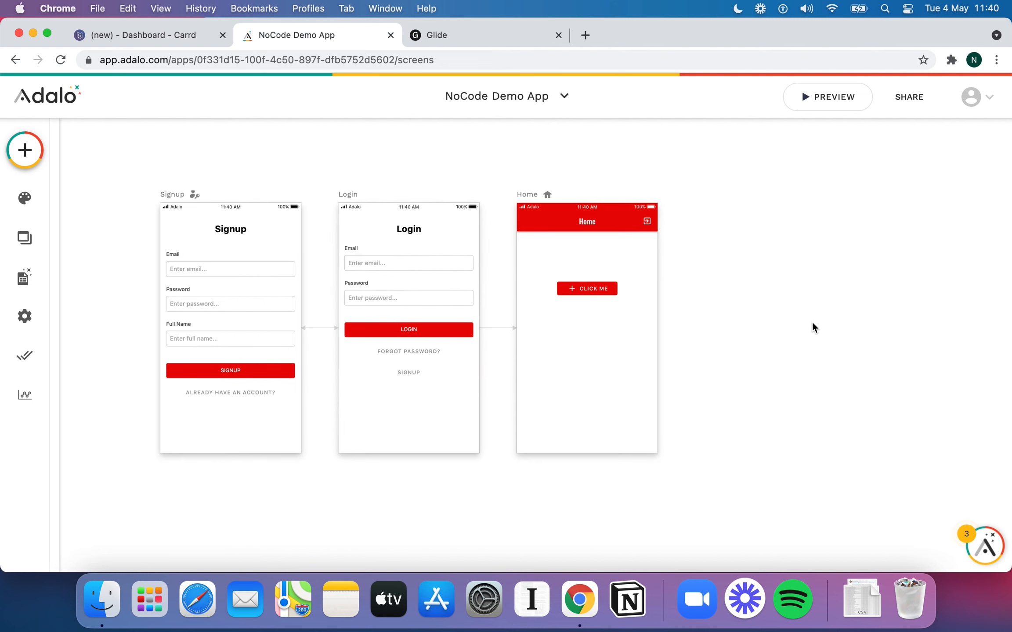
click(25, 281)
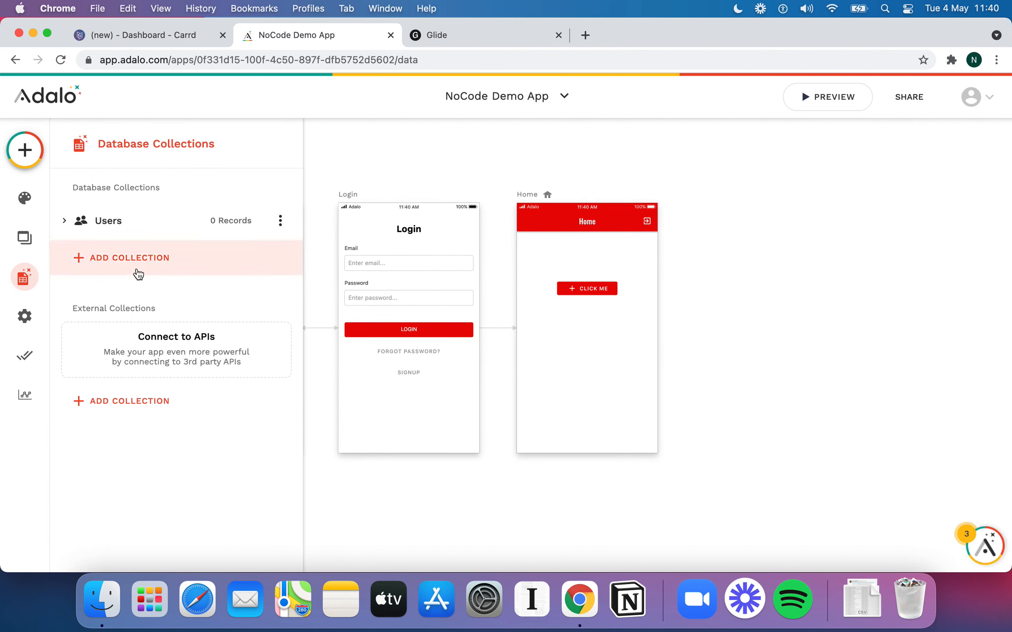
click(138, 273)
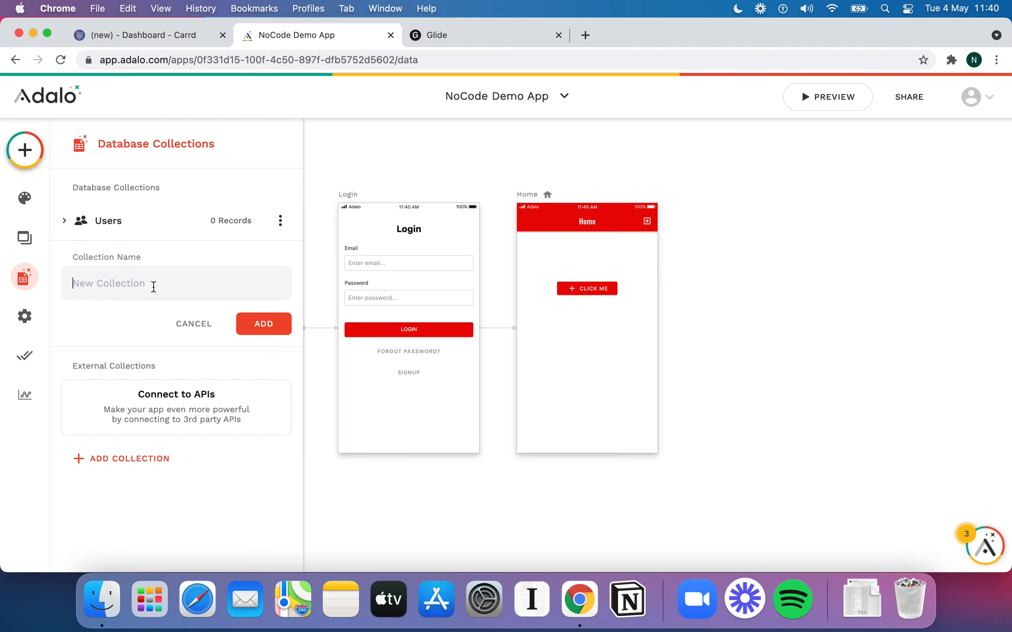
Add the Reminders collection with a Date & Time property 'When the Reminder is Due'
text(Reminders)
click(263, 327)
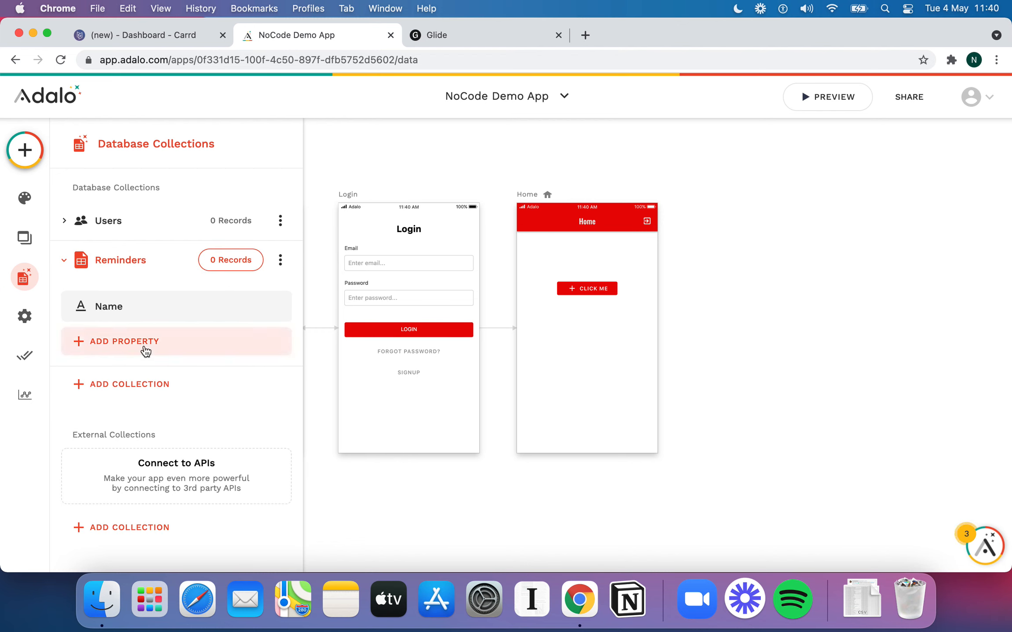
click(152, 348)
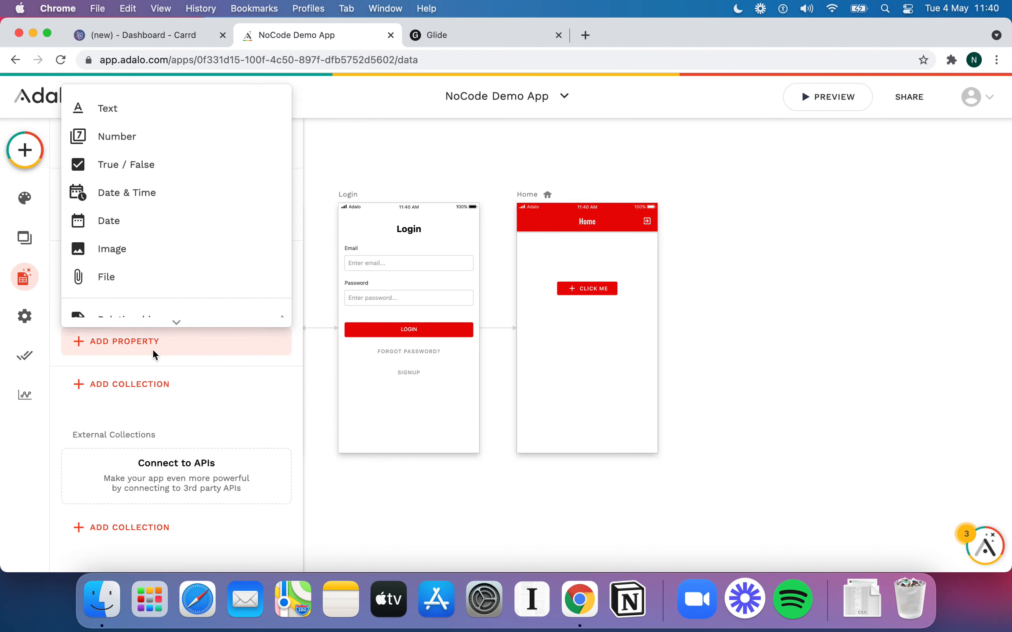
click(140, 190)
key(alt+shift+Left)
key(alt+shift+Left)
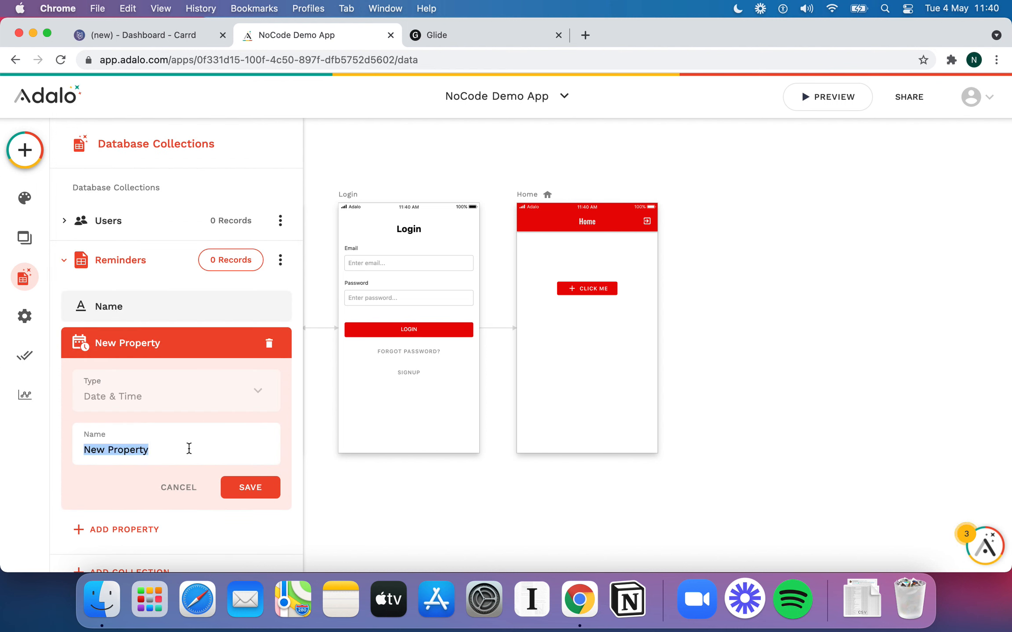
text(When the Reminder is Due)
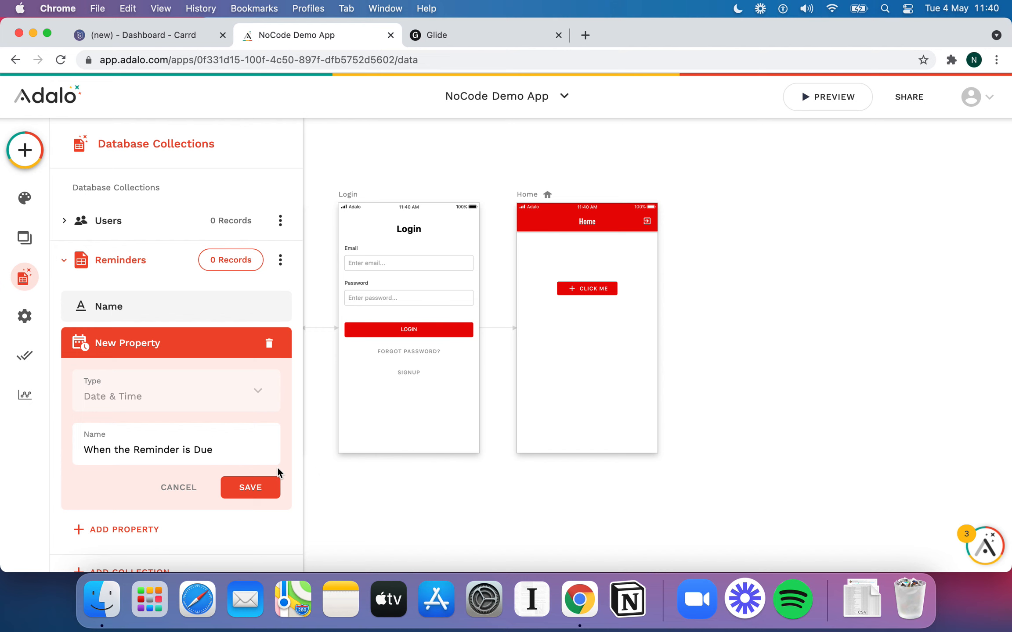
click(259, 487)
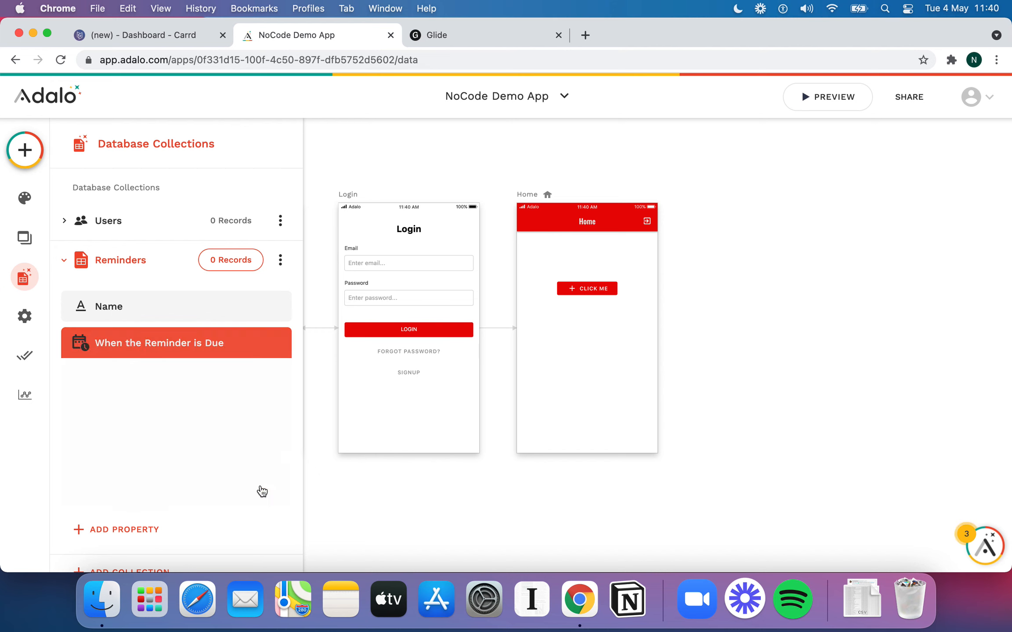
Add a Text property 'What is the Reminder?' to Reminders
scroll(184, 343, down, 2)
click(149, 317)
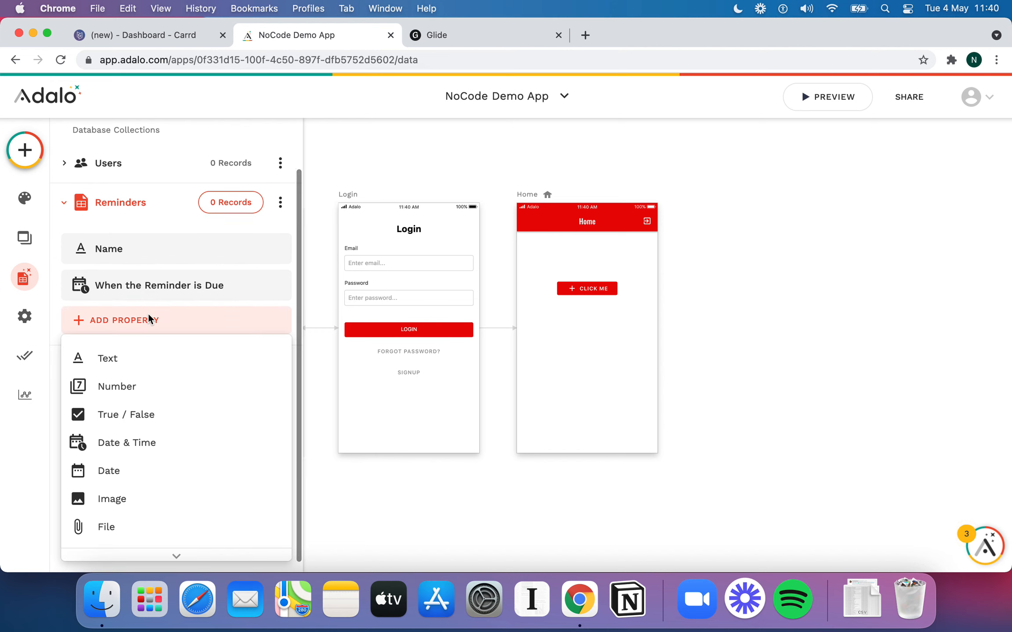
click(162, 367)
double_click(136, 423)
key(super+a)
text(Whja)
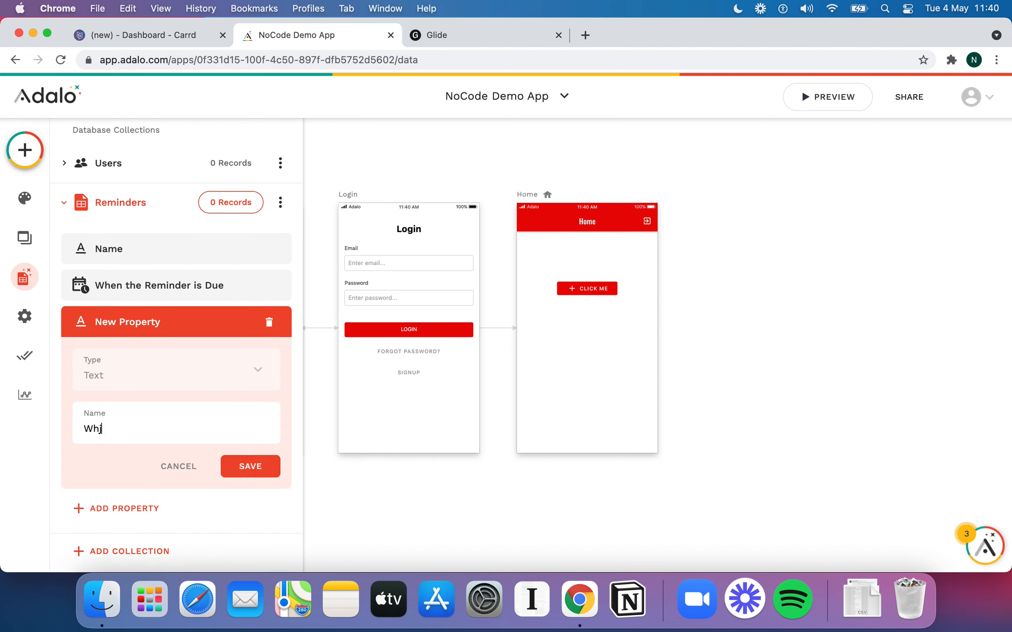
key(BackSpace)
key(BackSpace)
key(BackSpace)
text(hat is the Reminder?)
click(245, 467)
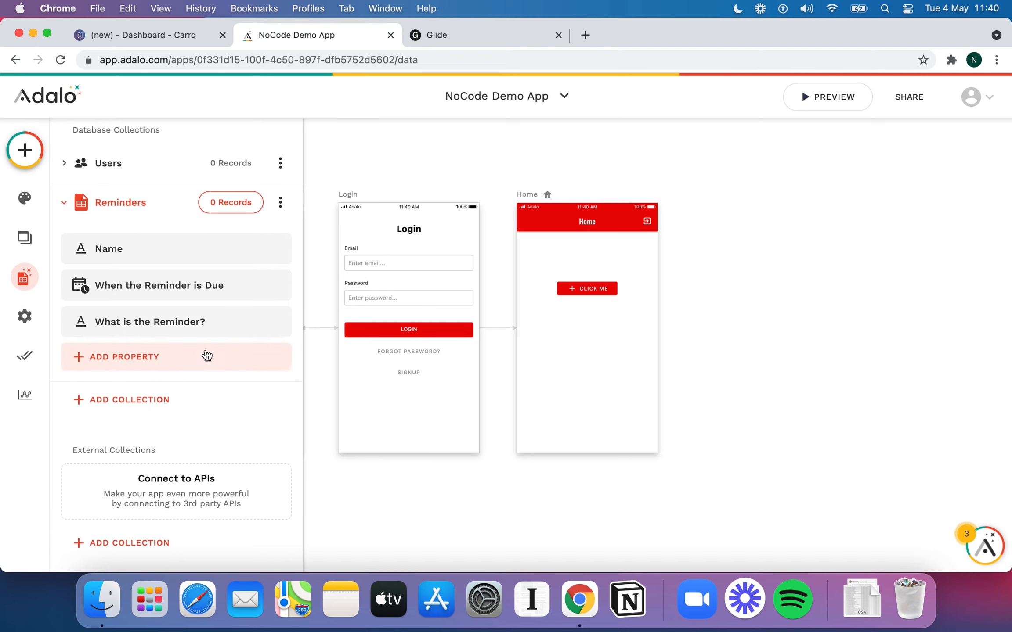
Add a Users relationship where a User can have multiple Reminders
click(151, 368)
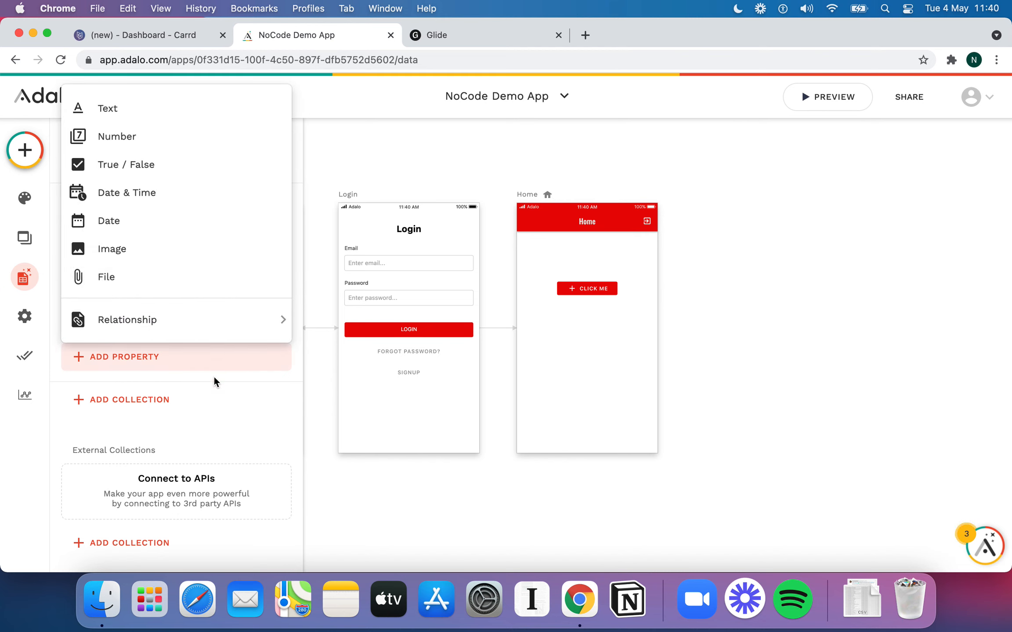
mouse_move(152, 314)
click(346, 320)
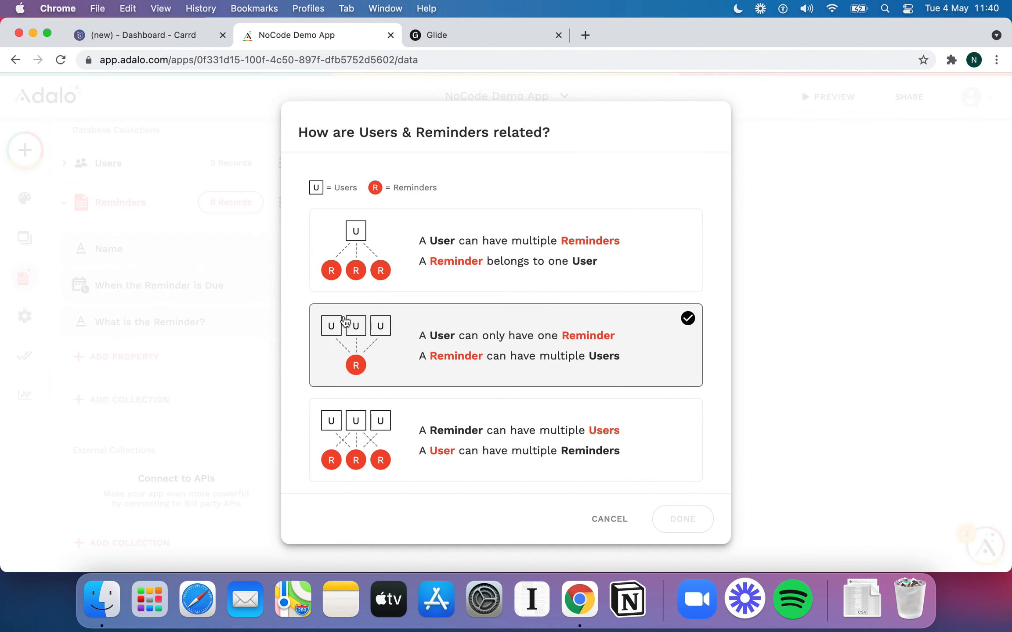
click(563, 271)
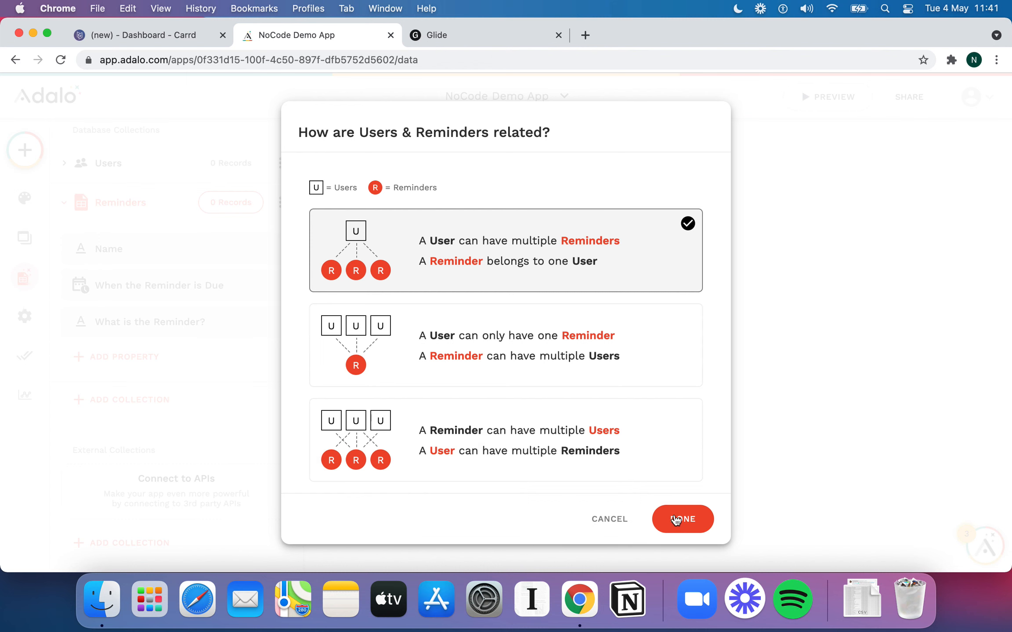
click(693, 529)
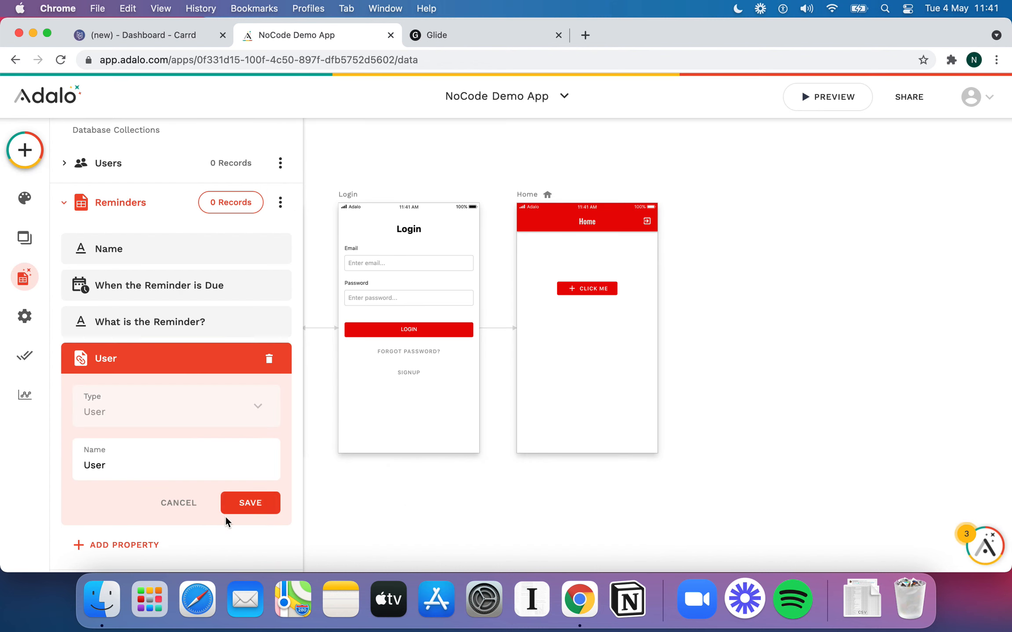
click(251, 503)
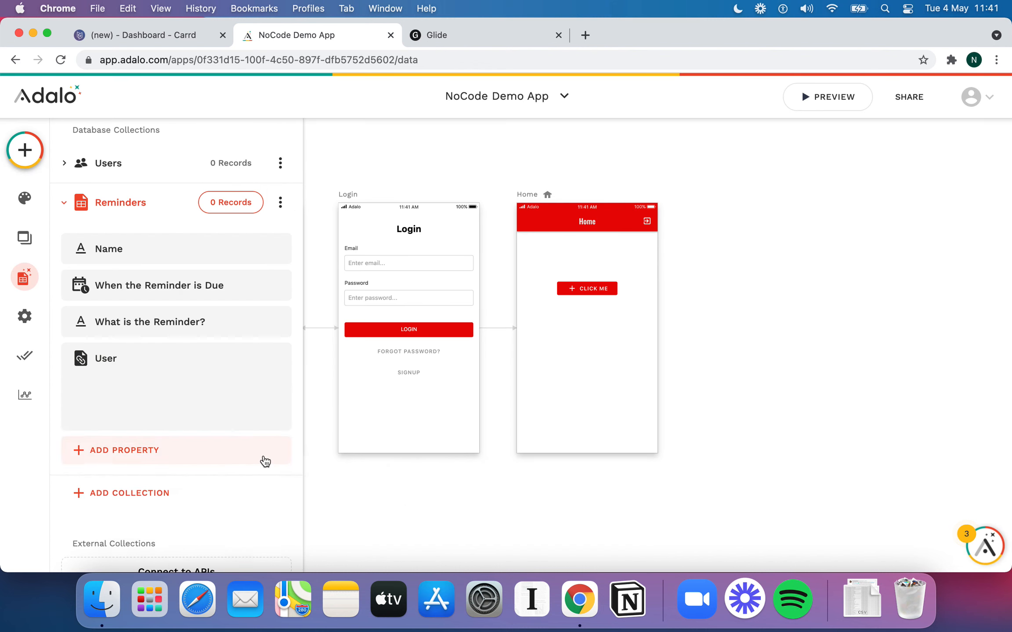
Relabel the Home screen's Click Me button 'Create new Reminder' and widen it to fit
click(134, 205)
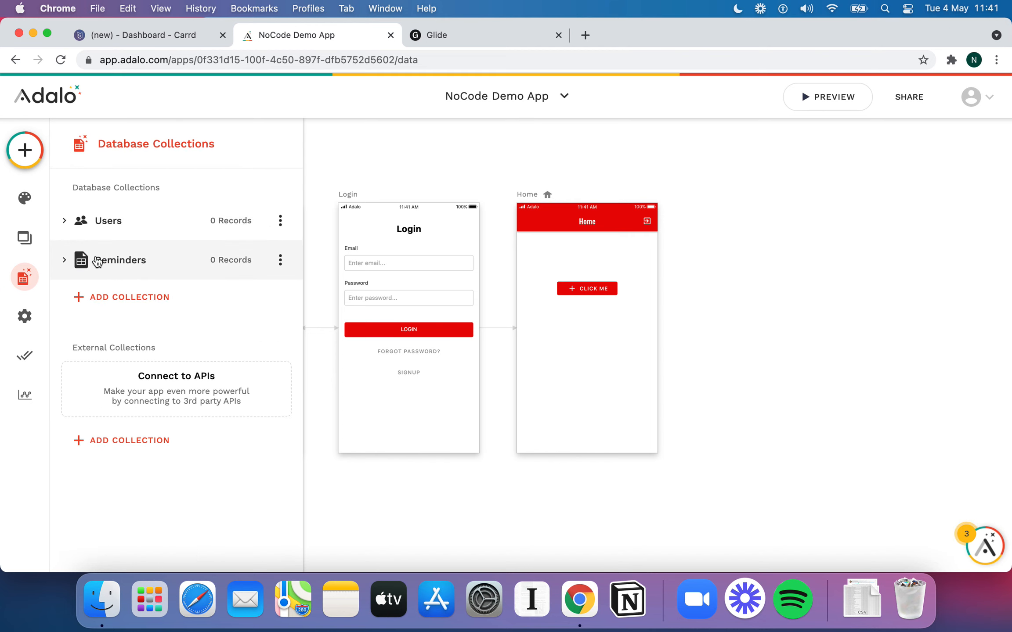
drag(595, 287, 579, 283)
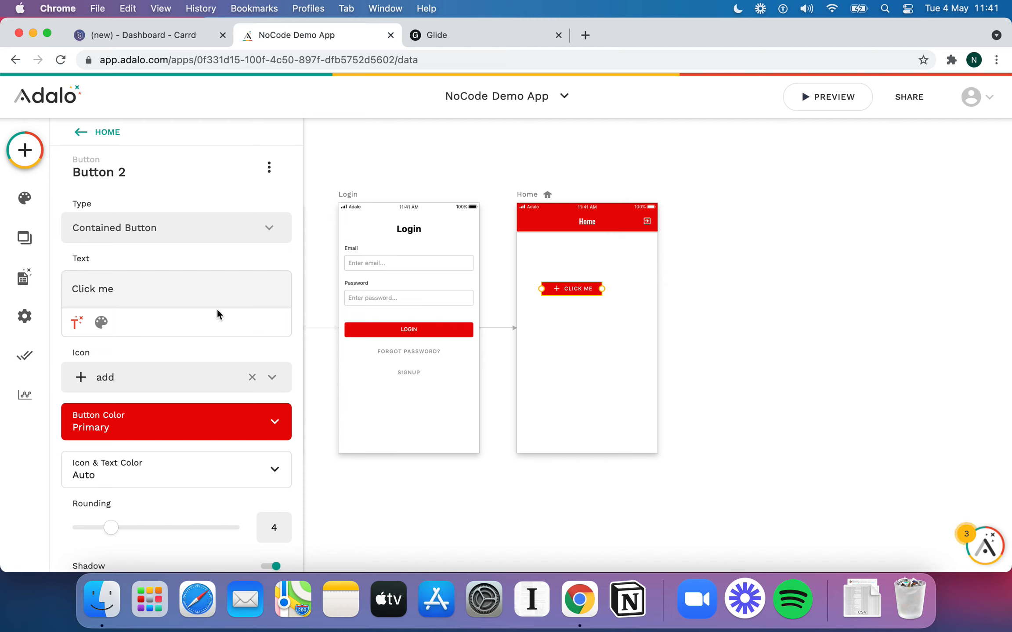
triple_click(162, 294)
text(Create new Reminder)
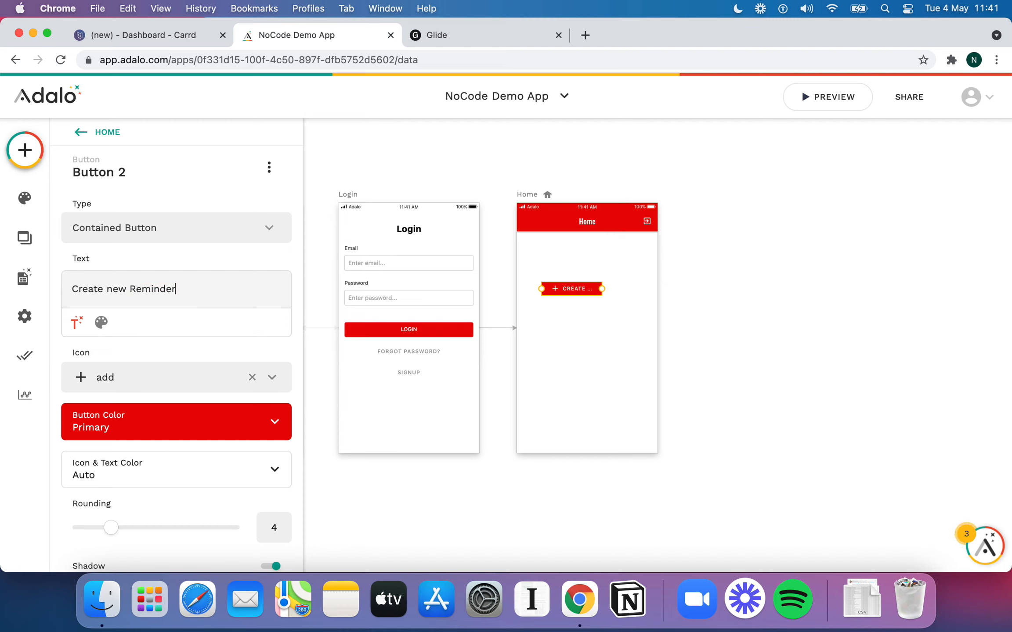
drag(601, 289, 614, 265)
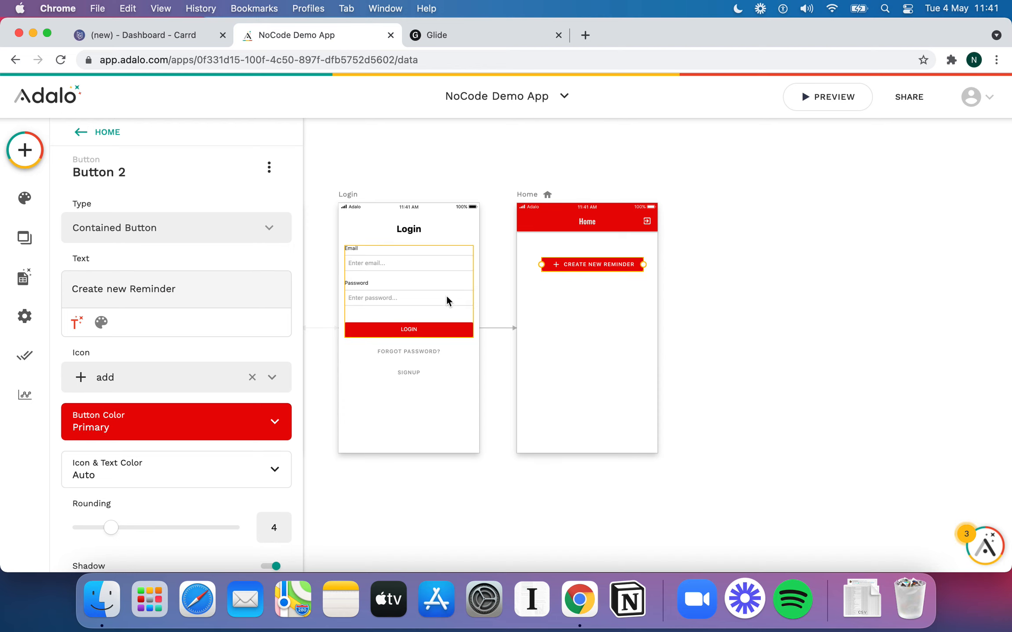
click(600, 323)
click(607, 263)
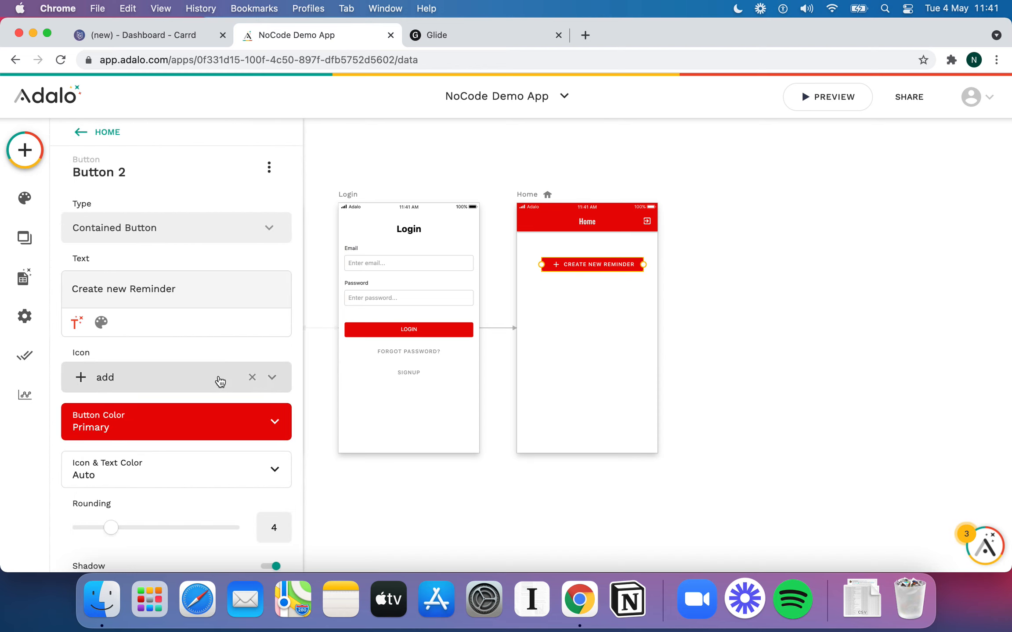
Link the button to a new screen named 'New Reminder' using the Form template
scroll(158, 481, down, 4)
click(132, 528)
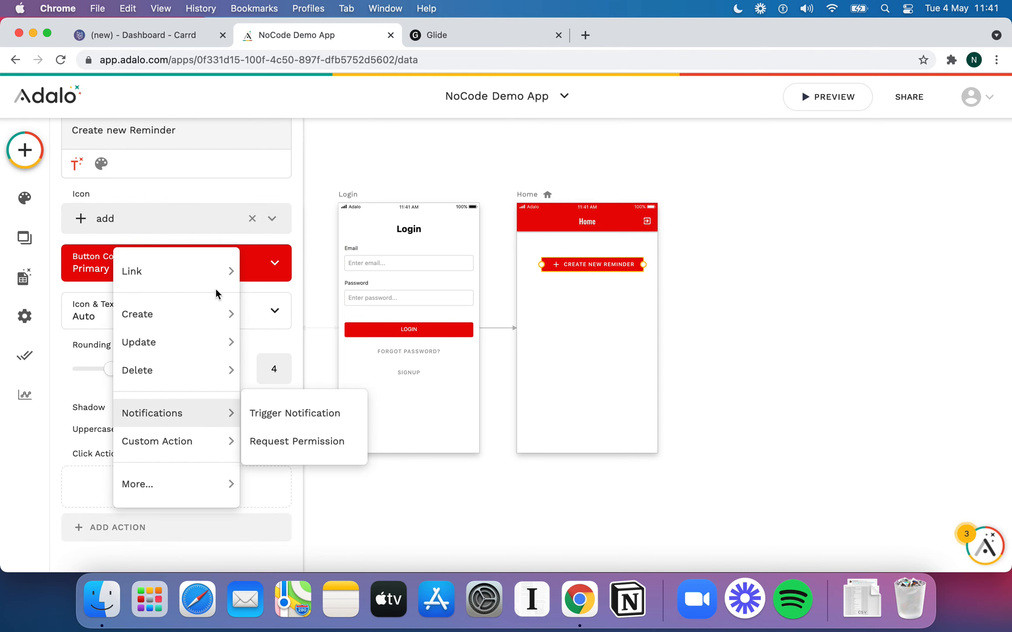
mouse_move(215, 277)
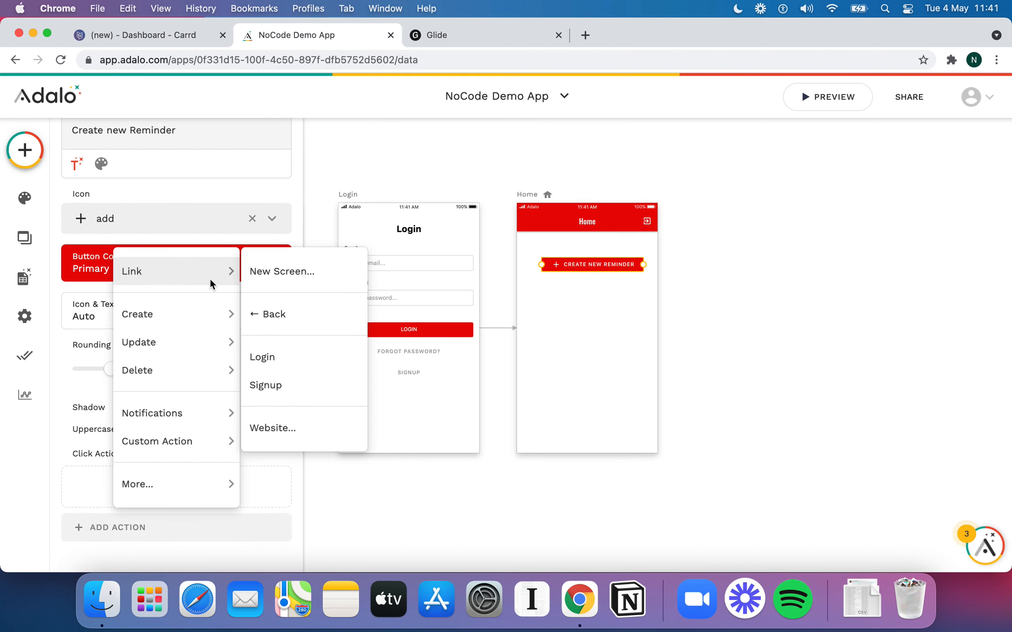
click(281, 280)
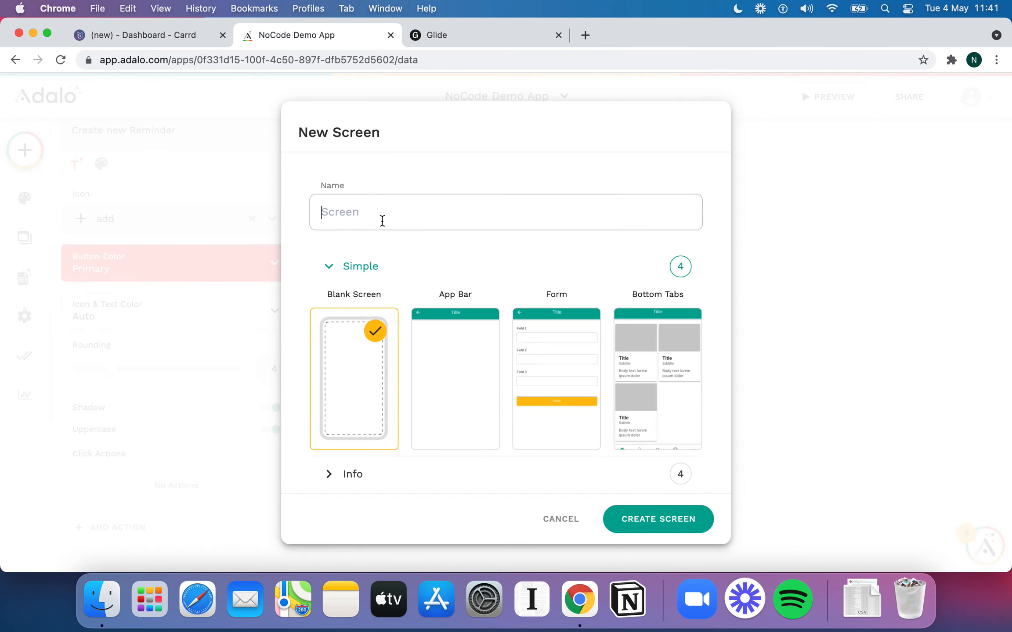
text(New Remionda)
key(BackSpace)
key(BackSpace)
key(BackSpace)
key(BackSpace)
text(ner)
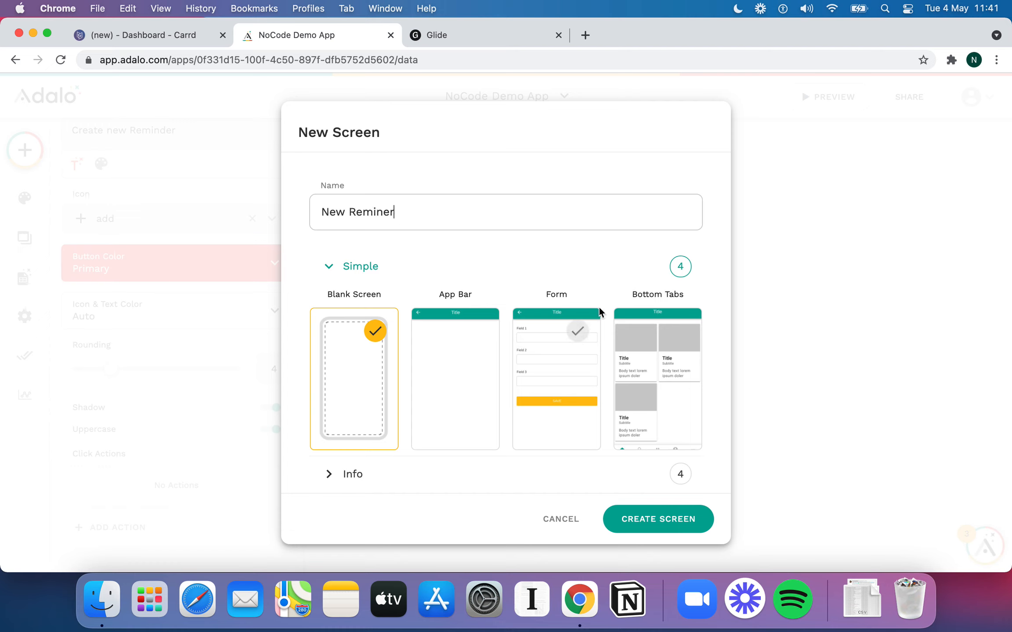
key(BackSpace)
key(BackSpace)
click(592, 374)
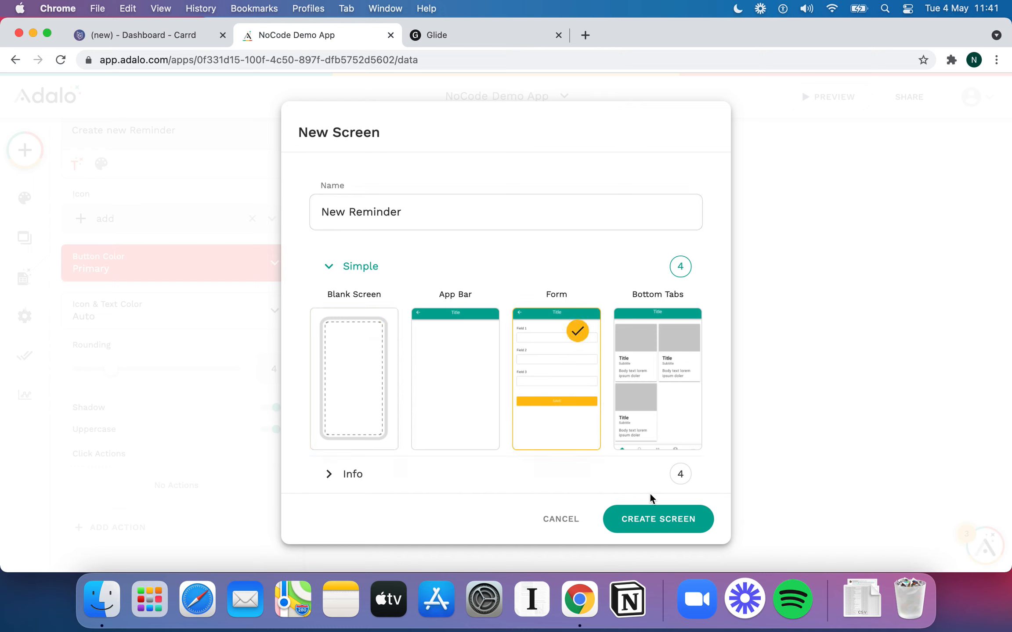
Browse the Intro and Info template categories in the New Screen dialog
scroll(612, 429, down, 3)
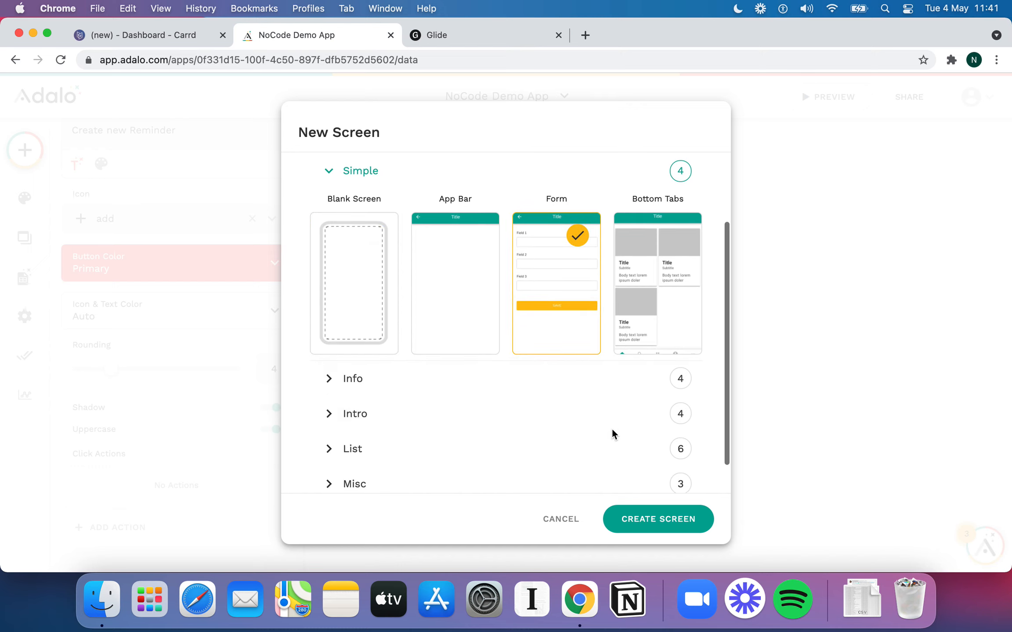
scroll(619, 323, up, 1)
scroll(619, 323, down, 2)
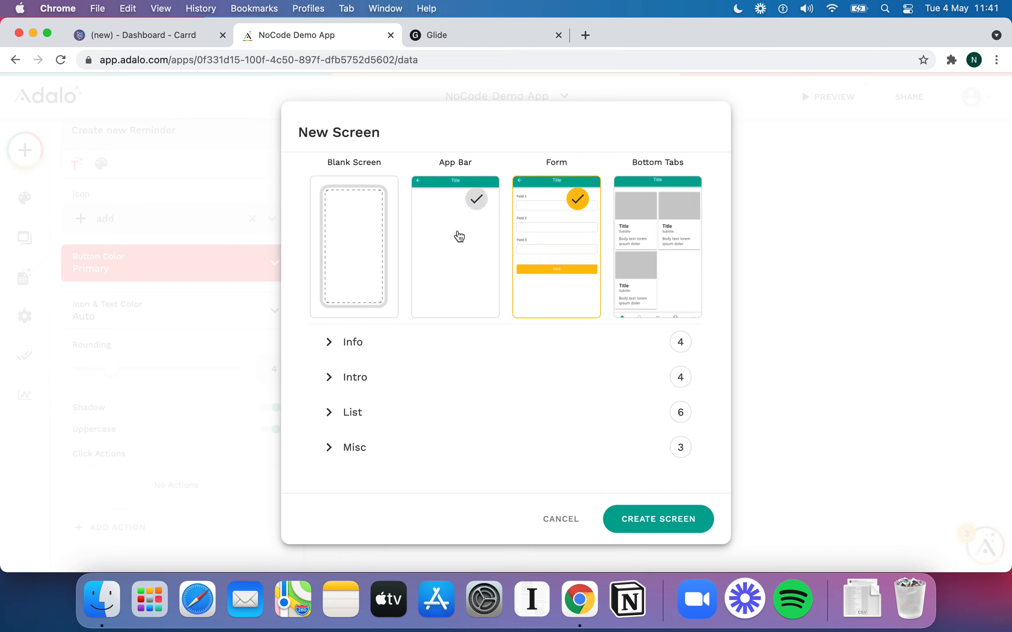
scroll(454, 271, up, 2)
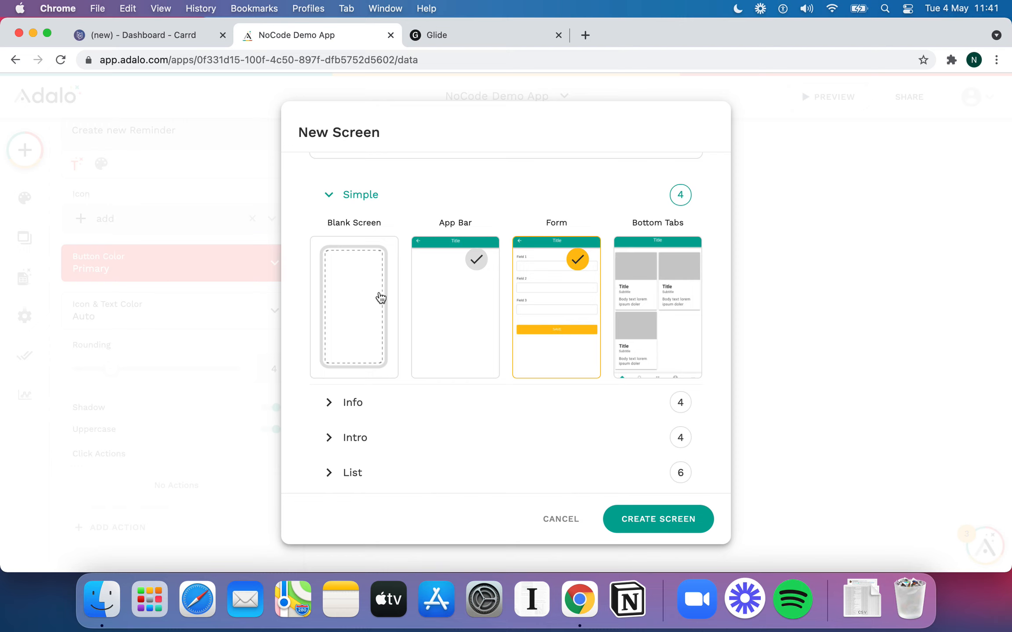
scroll(412, 440, down, 2)
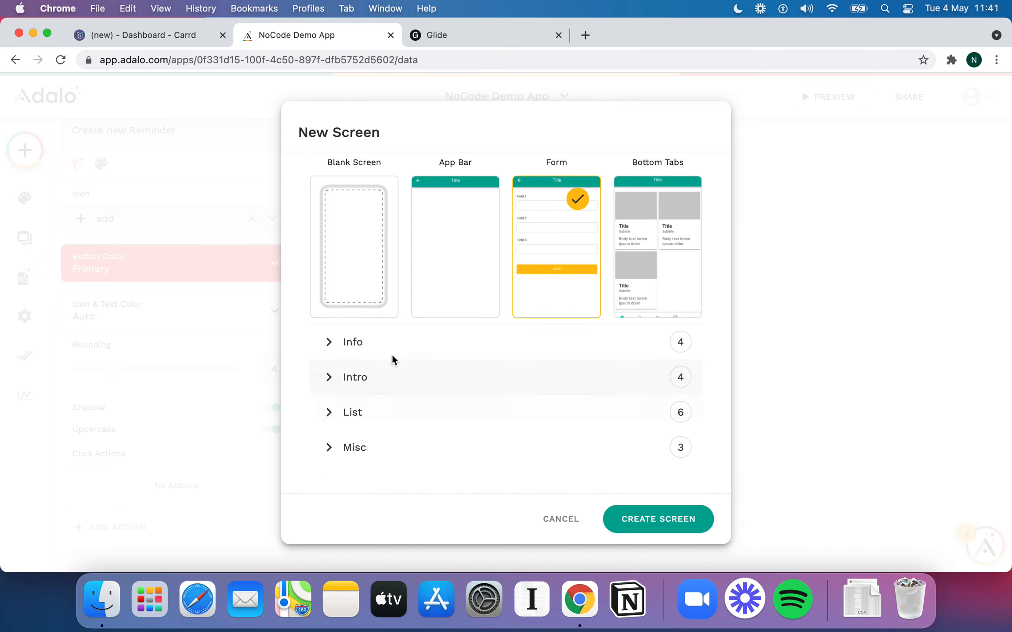
scroll(507, 260, up, 4)
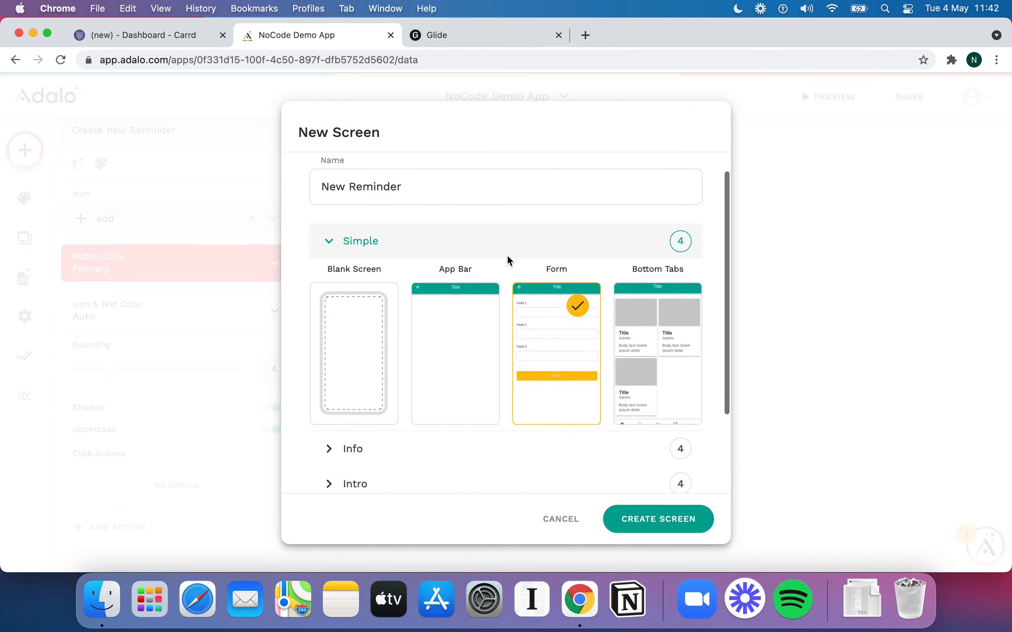
scroll(516, 342, down, 2)
scroll(654, 337, down, 2)
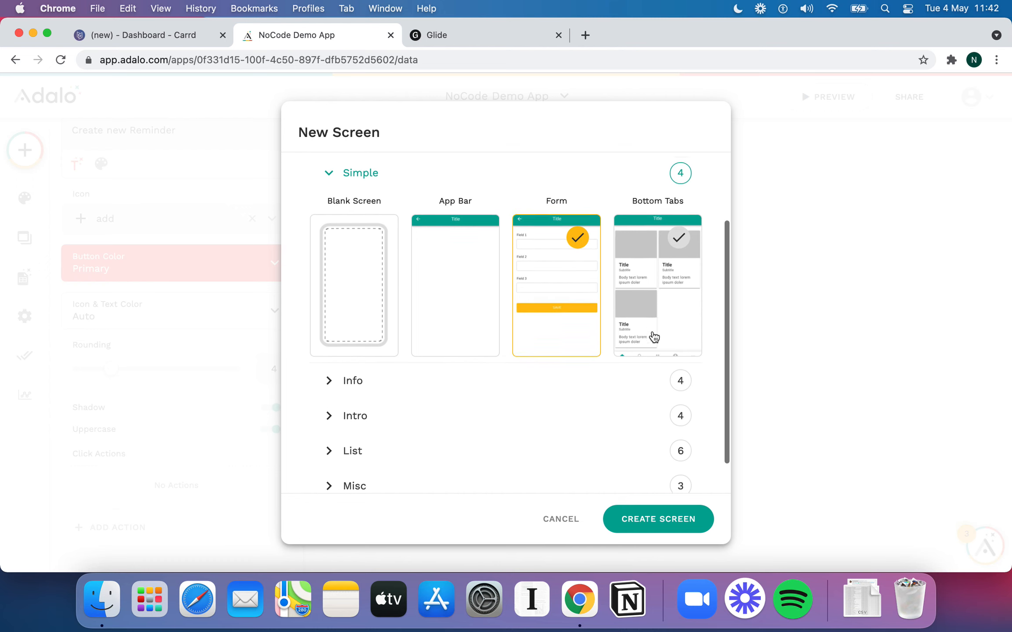
click(326, 382)
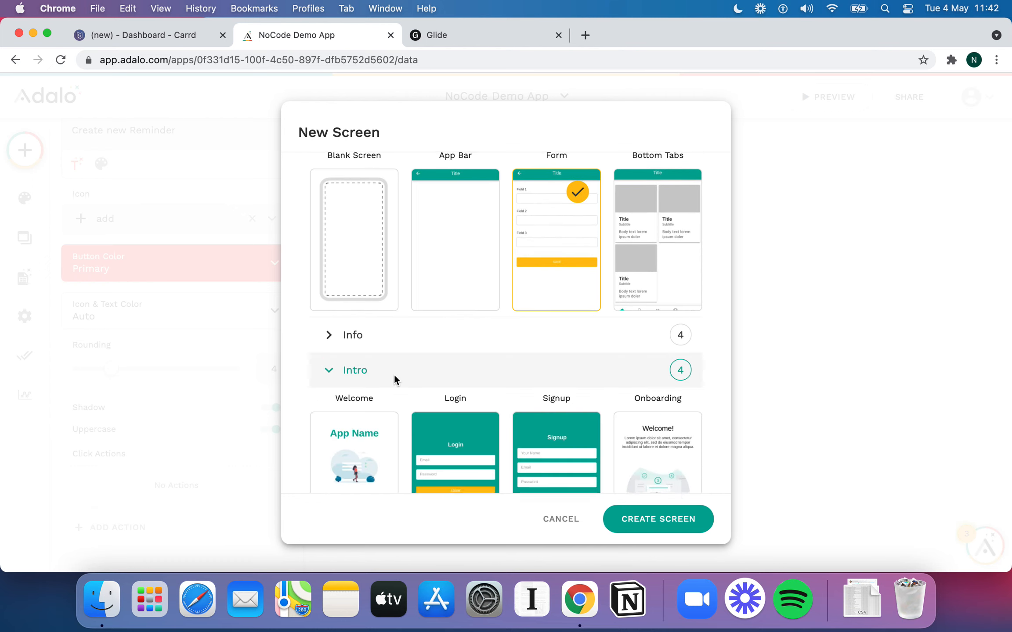
scroll(394, 373, down, 5)
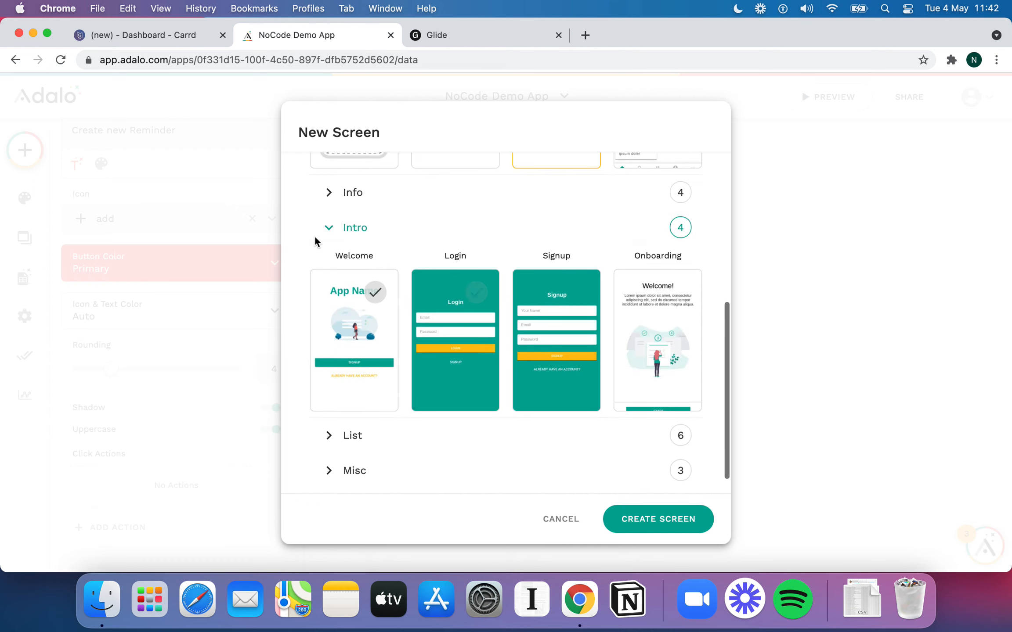
click(334, 193)
scroll(466, 335, down, 1)
scroll(466, 334, down, 4)
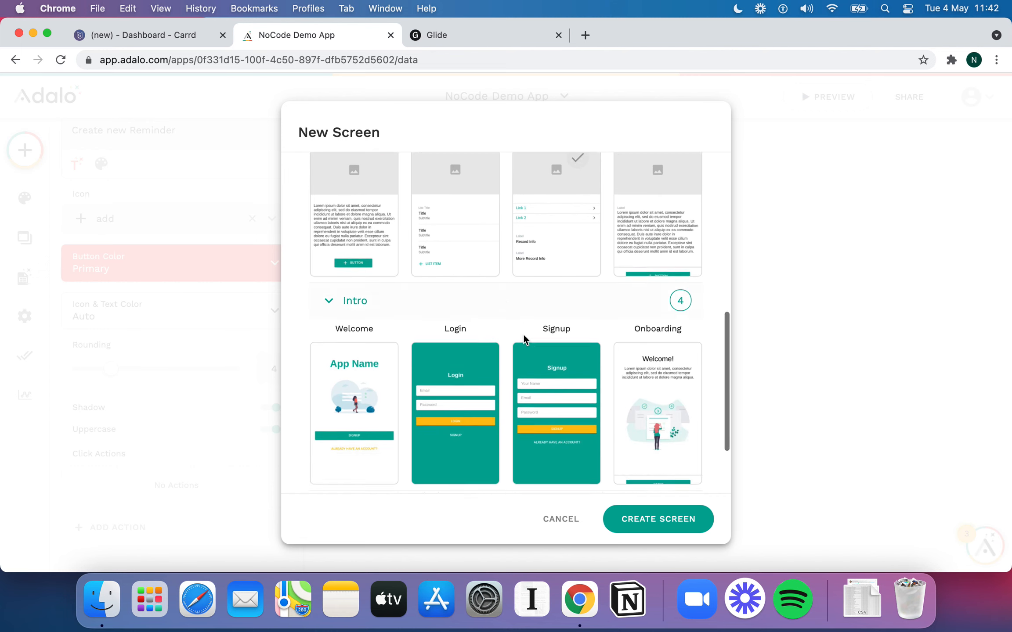
Look through the List and Misc templates, then create the New Reminder screen from Form
click(327, 413)
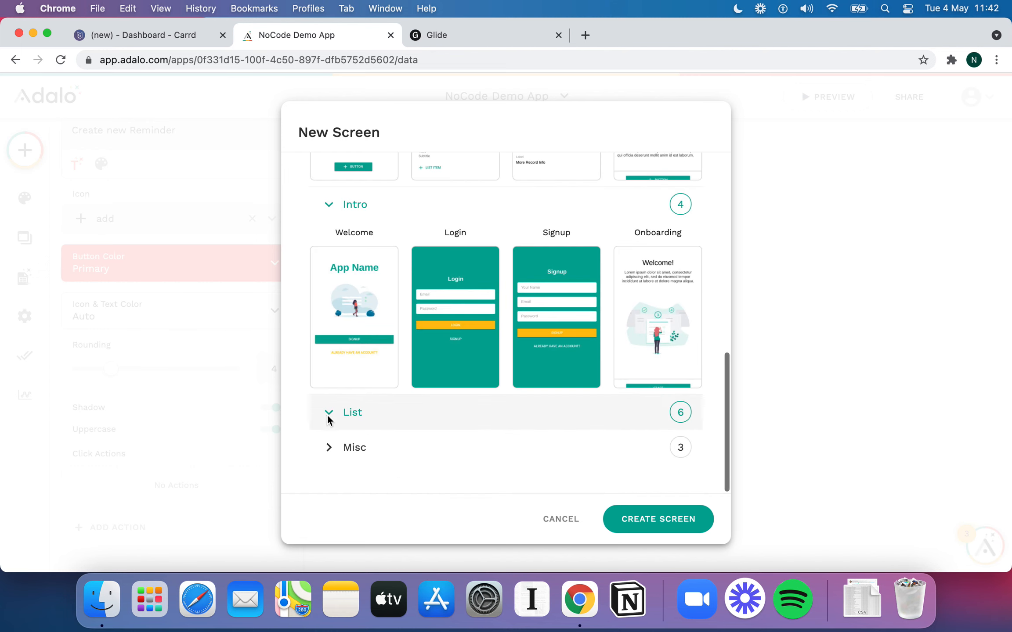
scroll(447, 415, down, 8)
click(446, 415)
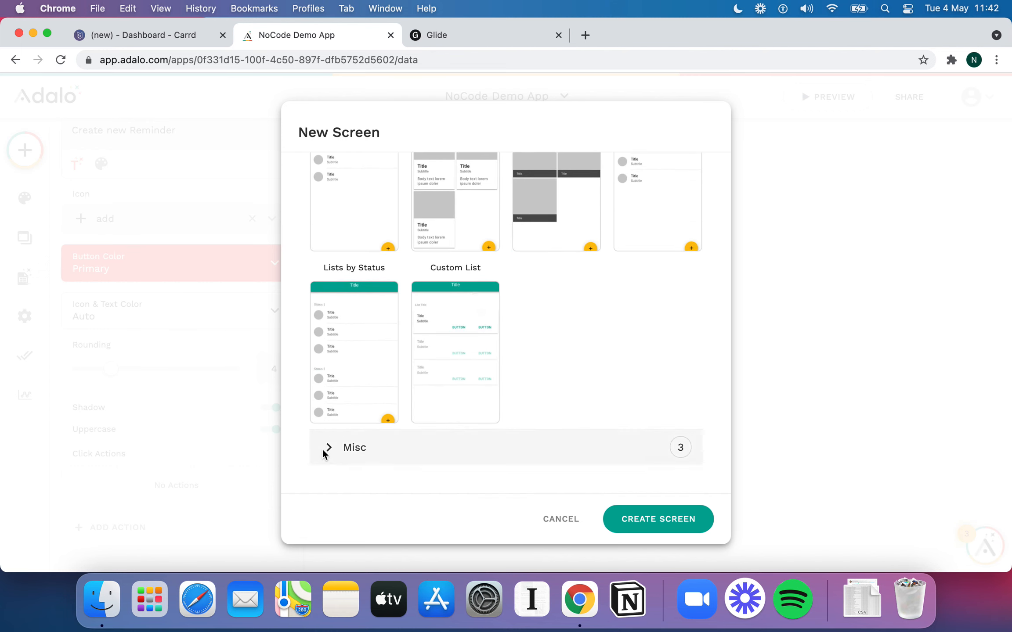
click(352, 447)
scroll(531, 355, down, 5)
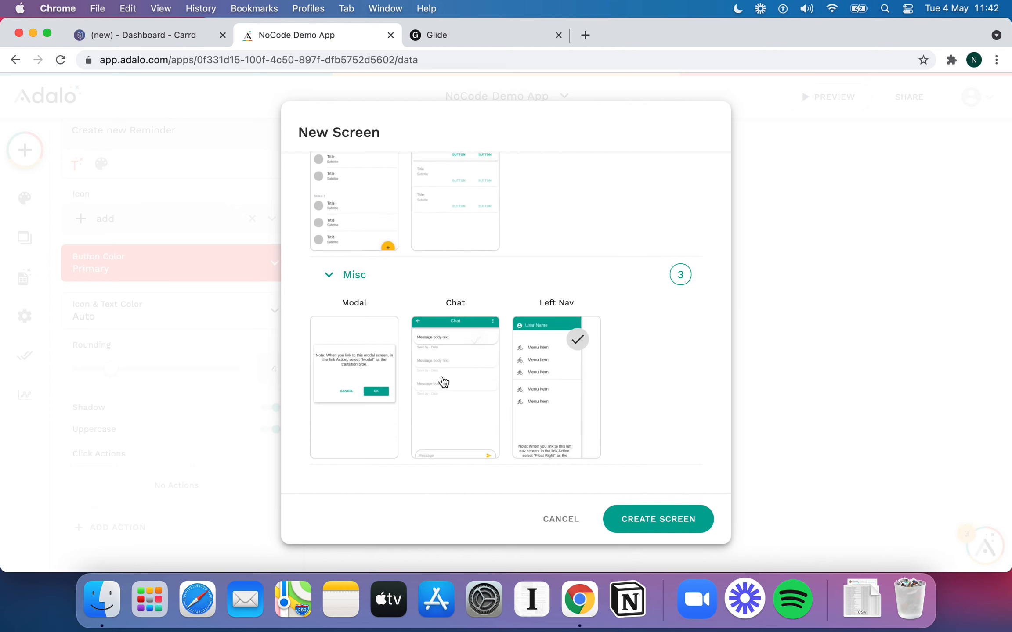
scroll(585, 389, up, 15)
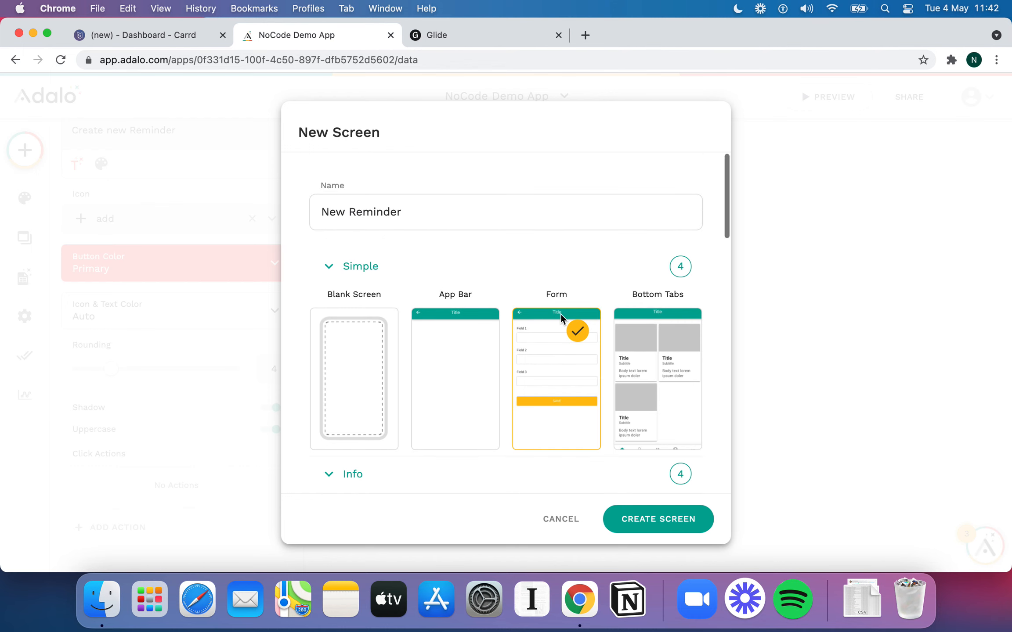
click(650, 518)
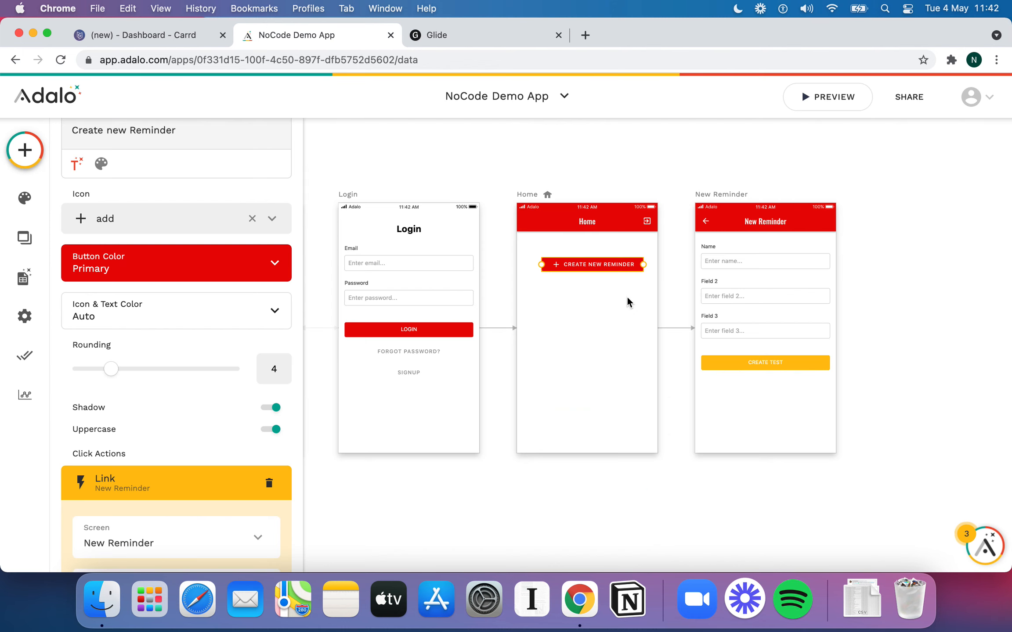
Connect the New Reminder form to the Reminders collection and open its Name field
scroll(731, 298, right, 2)
click(713, 302)
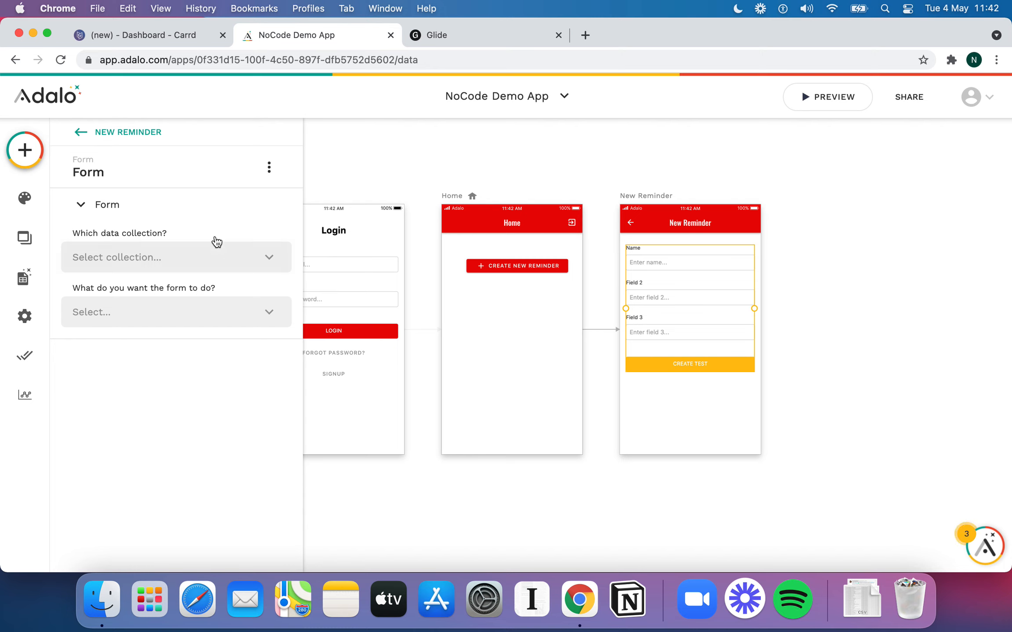
click(202, 257)
click(144, 317)
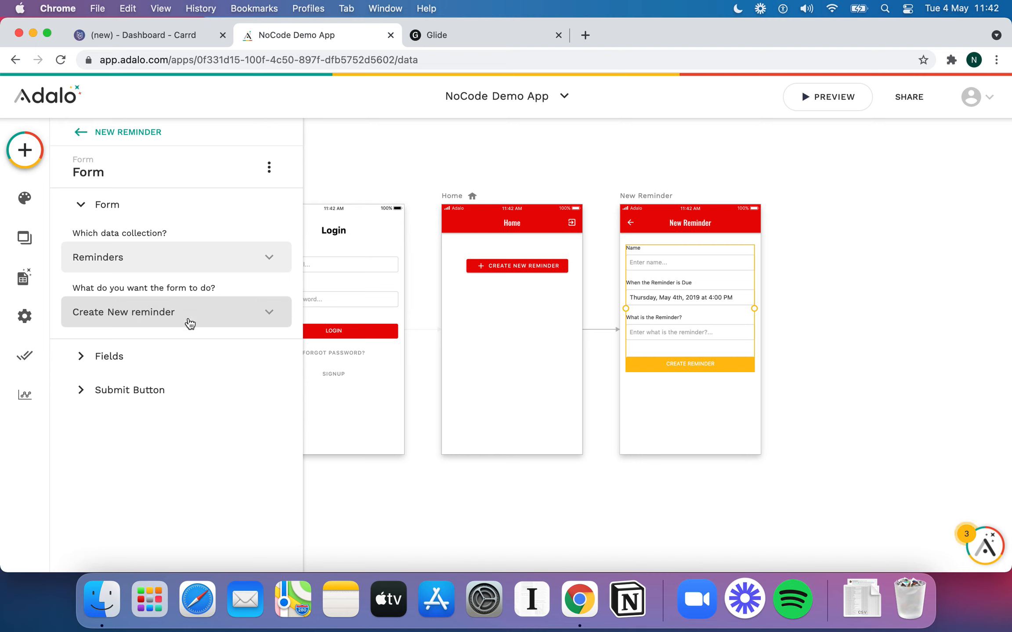
click(155, 354)
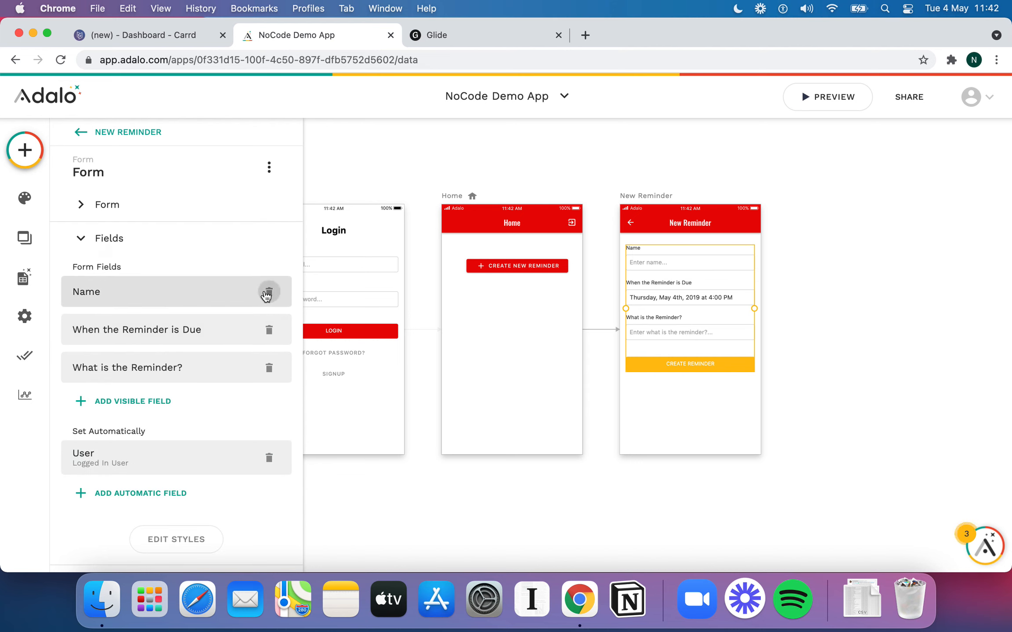
click(221, 300)
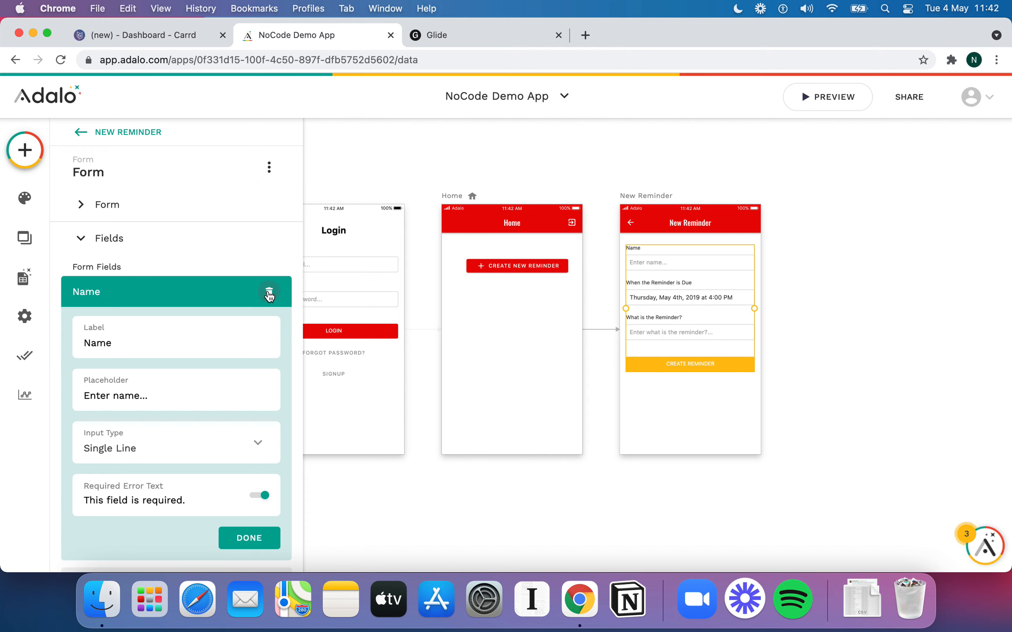
Replace the visible Name field with an automatic Name: Current Time plus logged-in user's Email
click(269, 293)
click(173, 454)
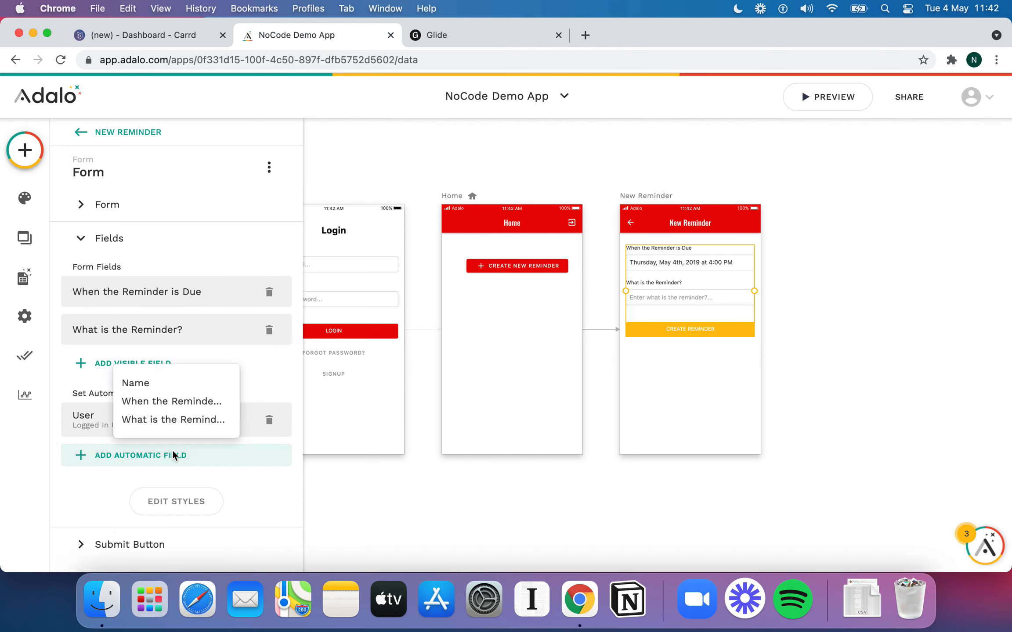
click(178, 383)
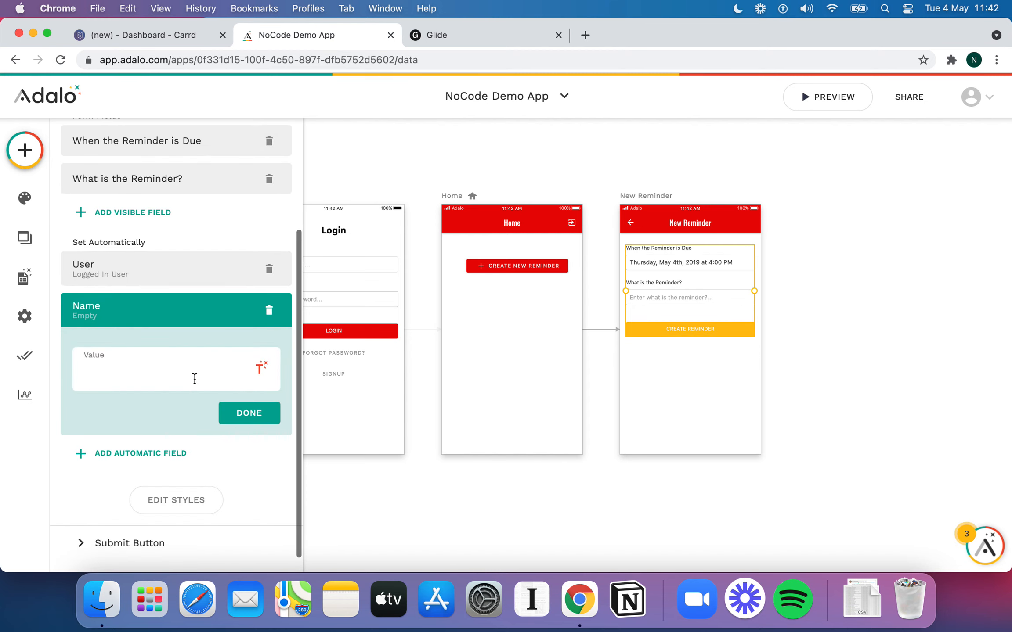
click(261, 368)
mouse_move(254, 190)
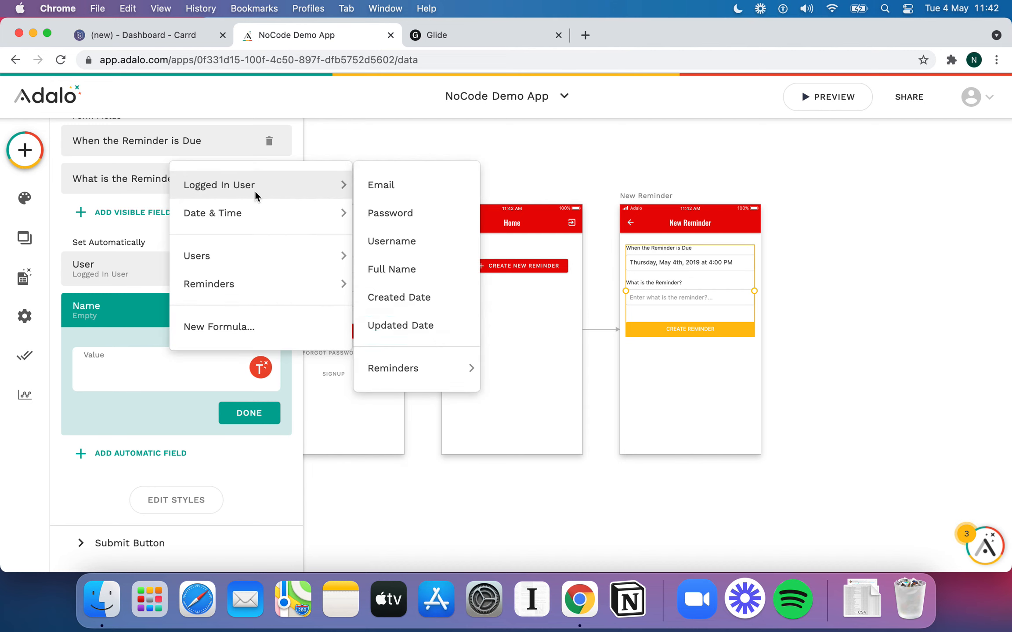
mouse_move(267, 212)
click(383, 214)
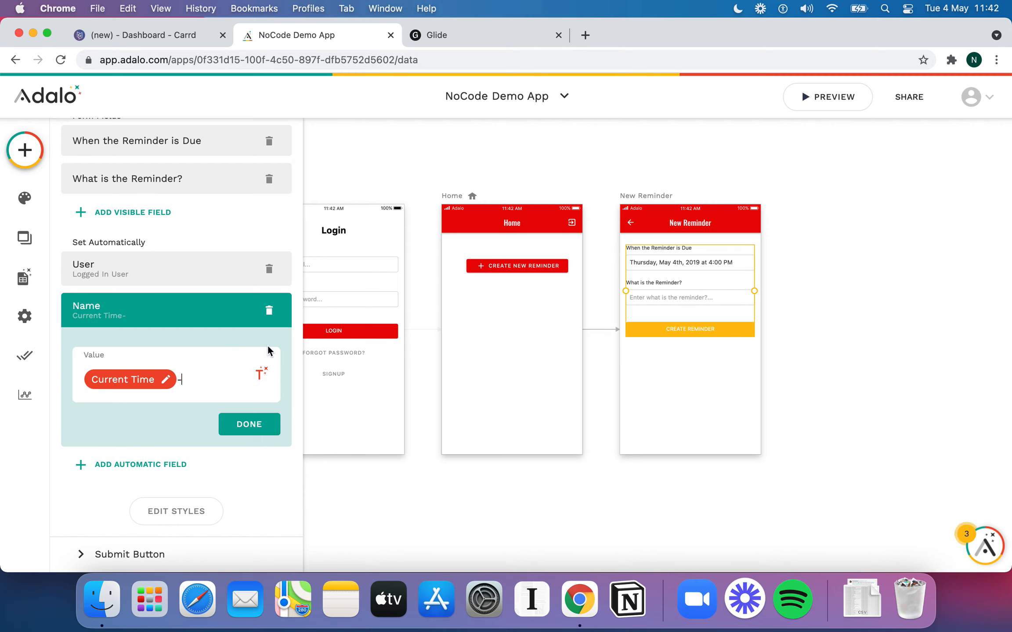
click(261, 373)
mouse_move(289, 192)
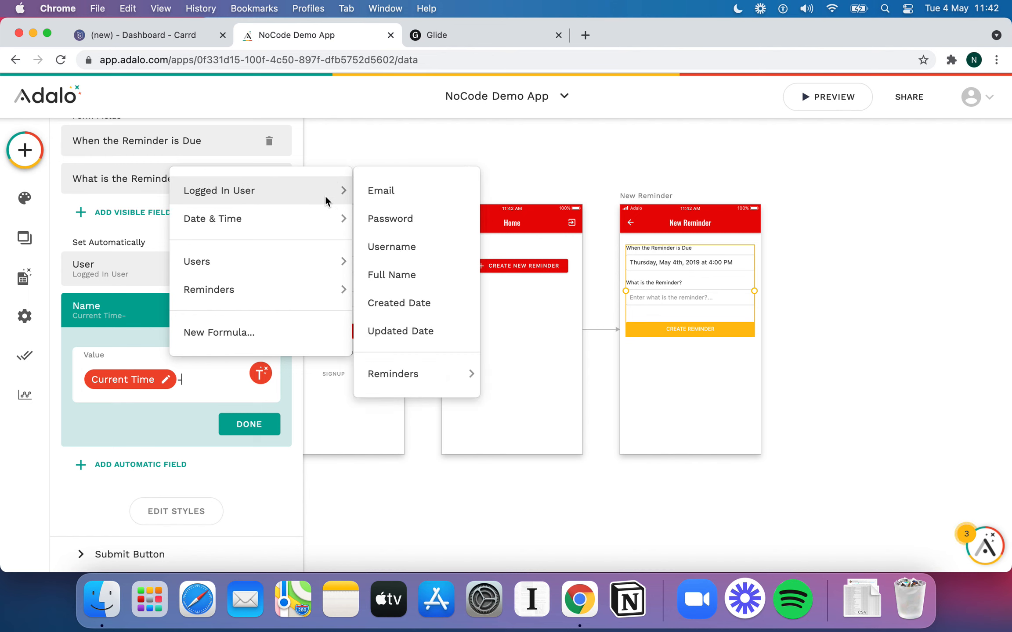
click(416, 195)
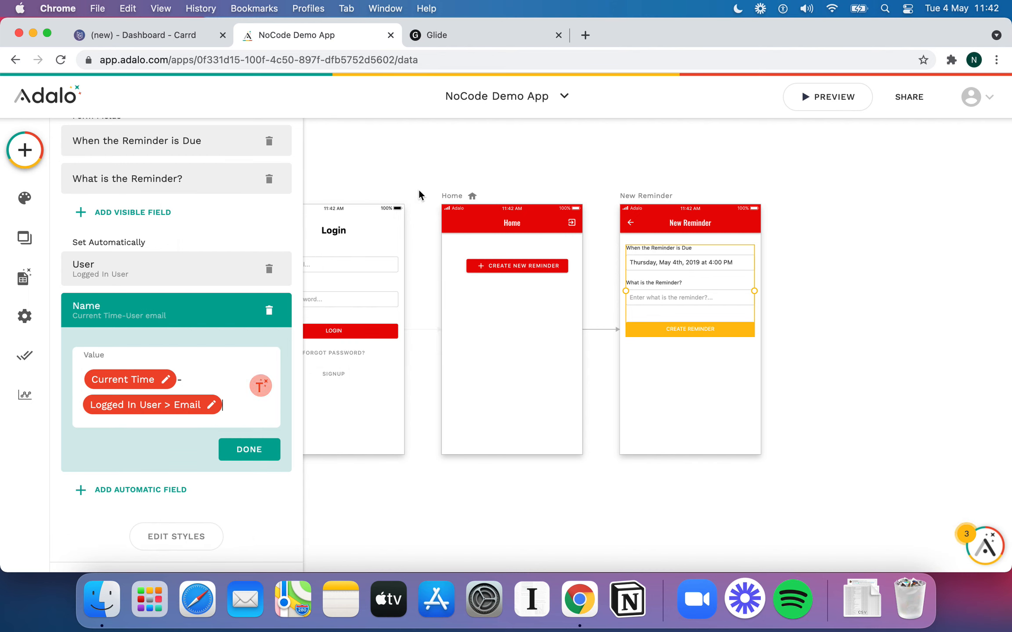
Format the Current Time in Name as Date / Time and finish the Name value
click(165, 381)
click(172, 334)
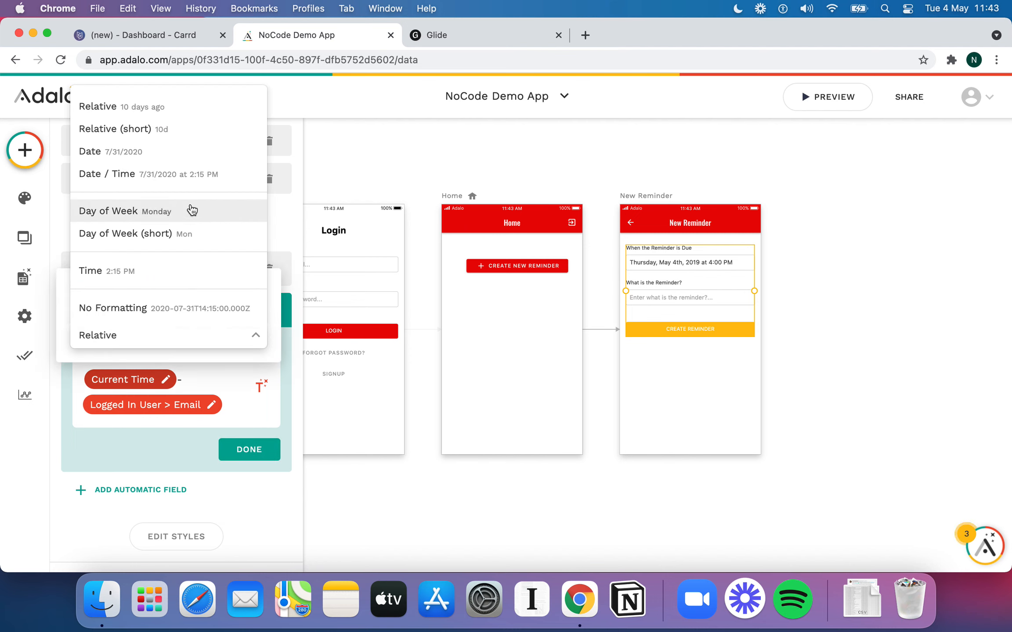
click(188, 181)
click(243, 420)
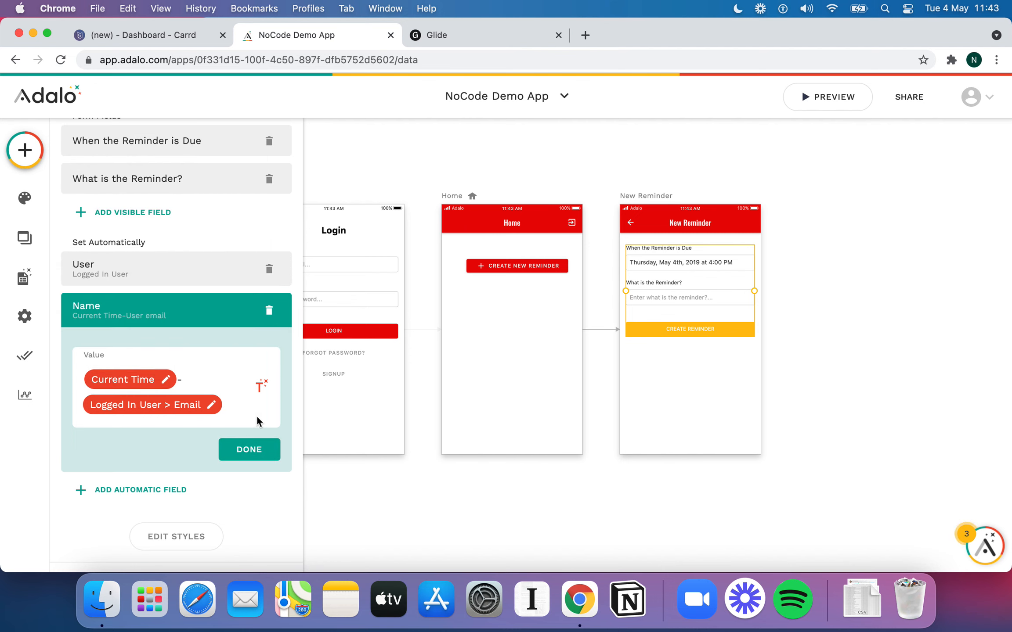
click(249, 449)
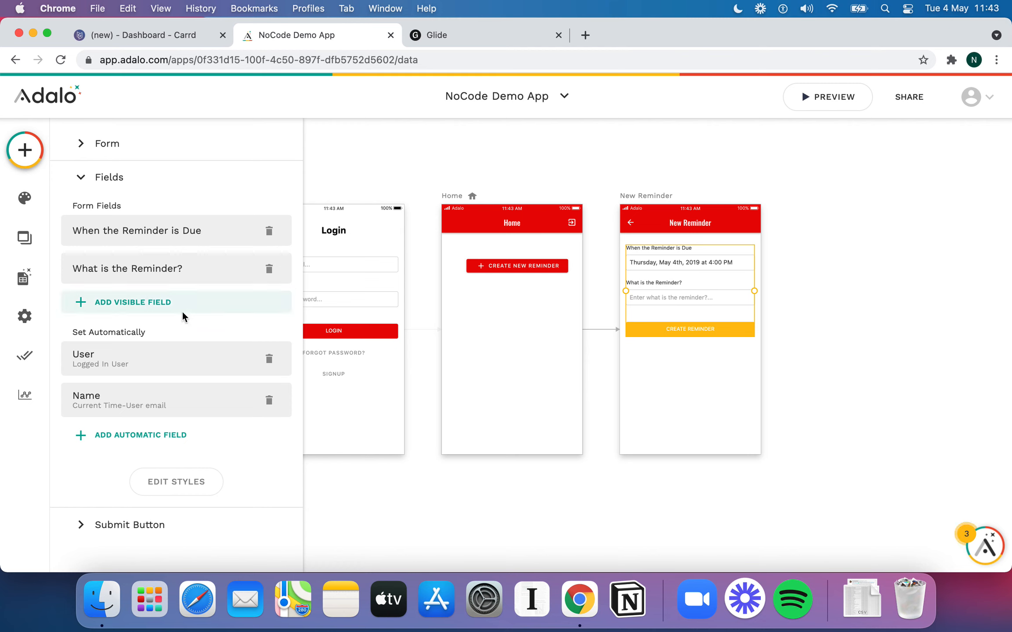
click(672, 407)
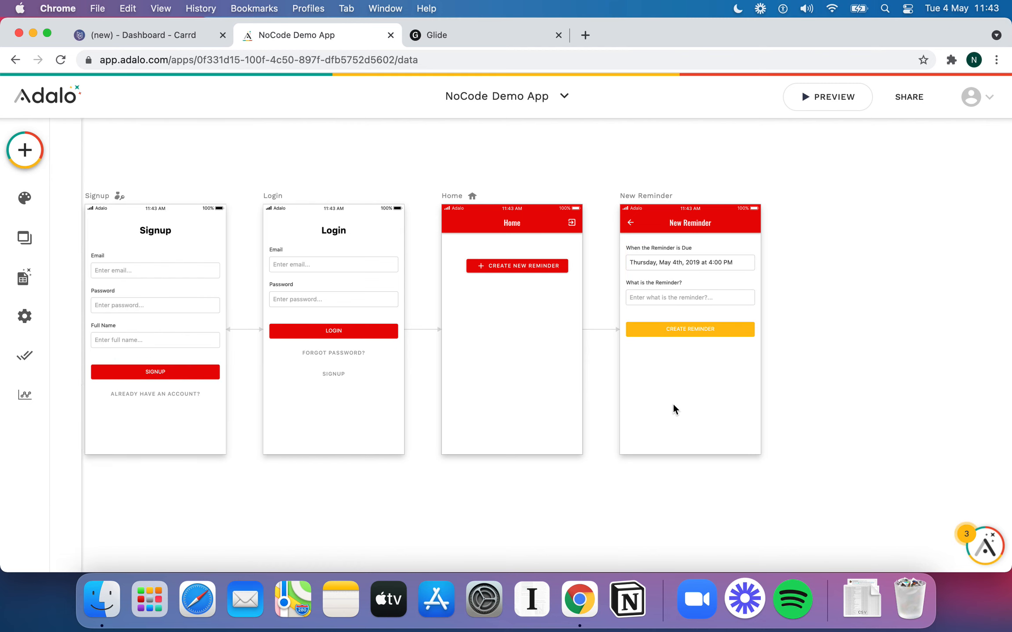
click(706, 303)
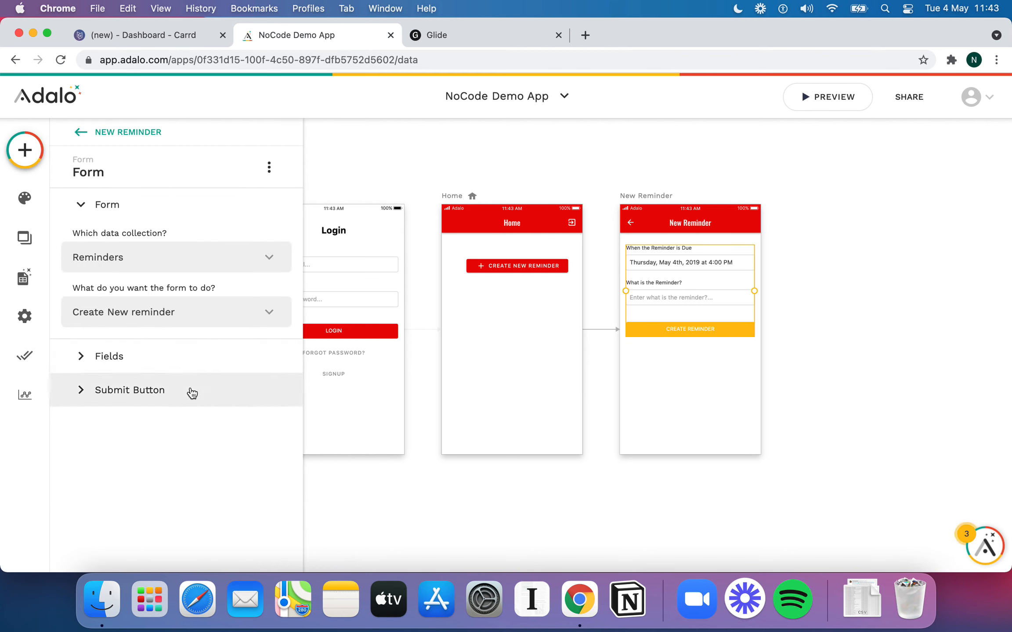
Review the form's Submit Button actions, then centre the Create New Reminder button on Home
click(192, 393)
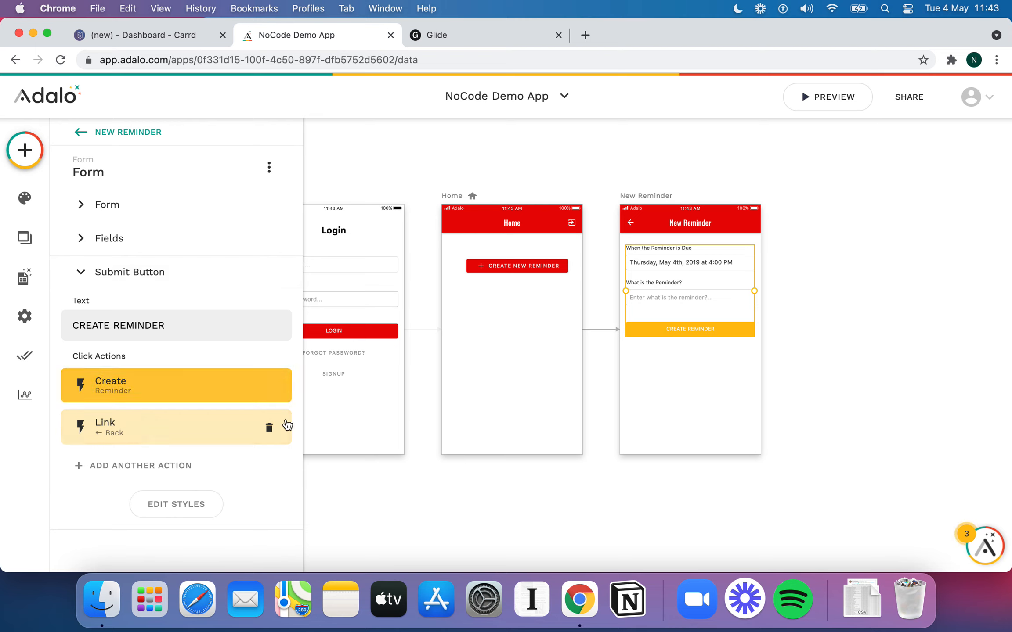
click(584, 437)
drag(529, 269, 524, 268)
click(790, 198)
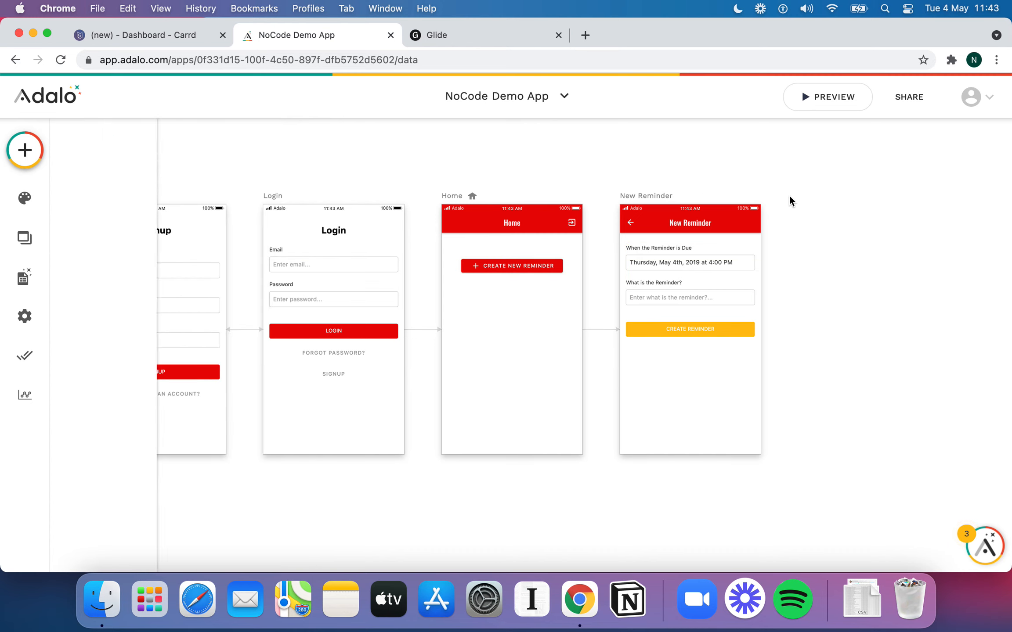
Open the phone preview and sign up with a test email, password and full name
click(817, 107)
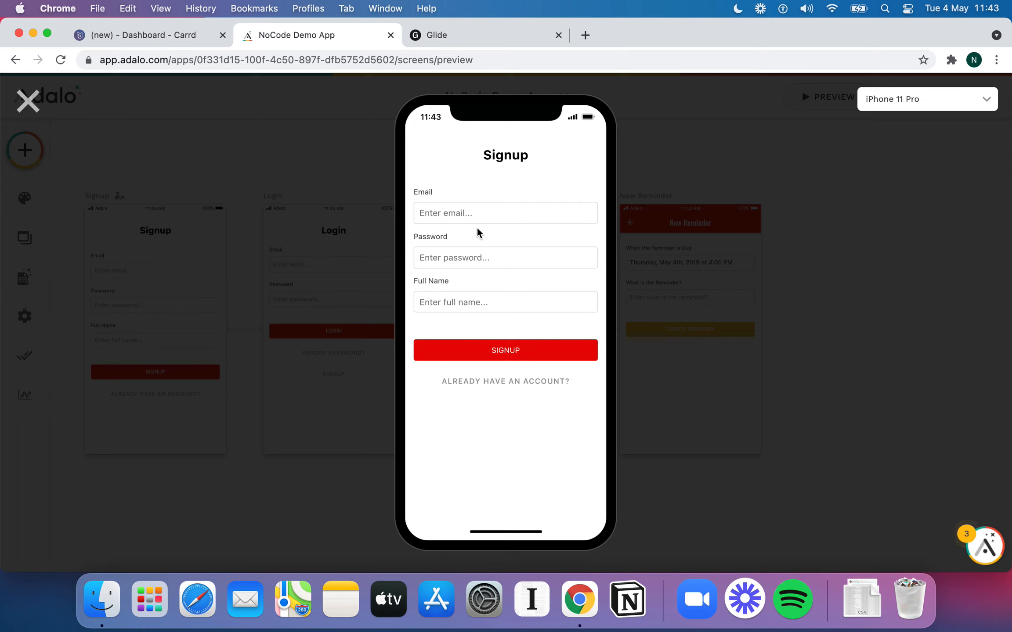
click(472, 214)
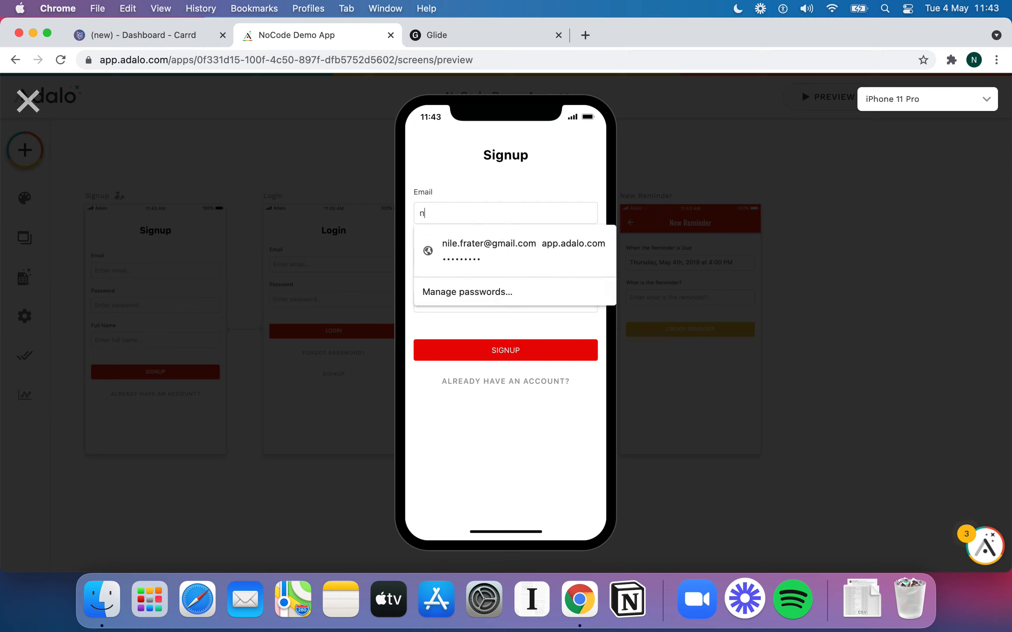
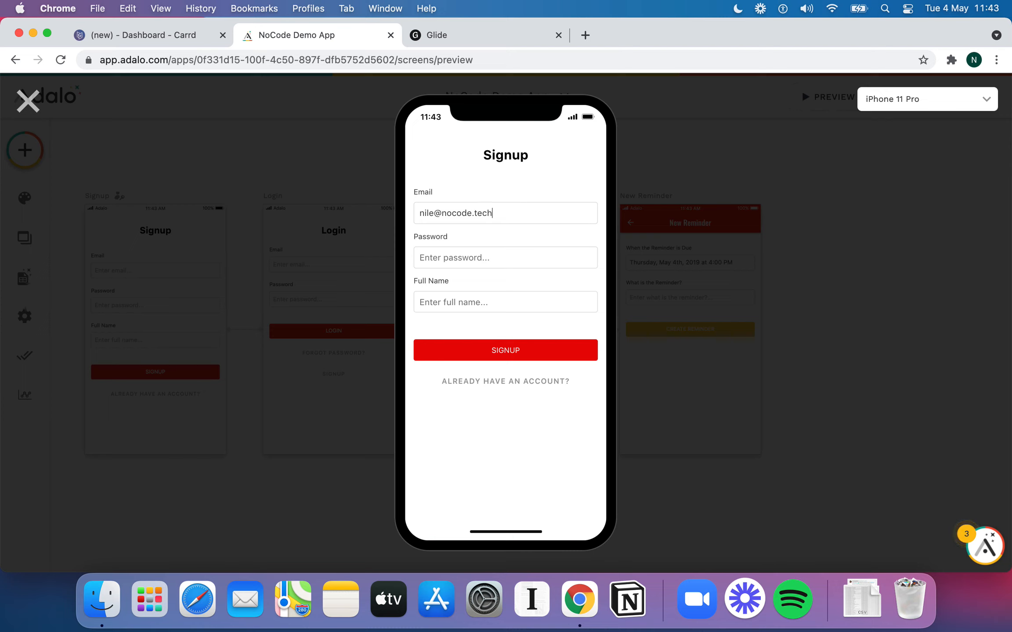
text(••)
click(461, 302)
text(Nile)
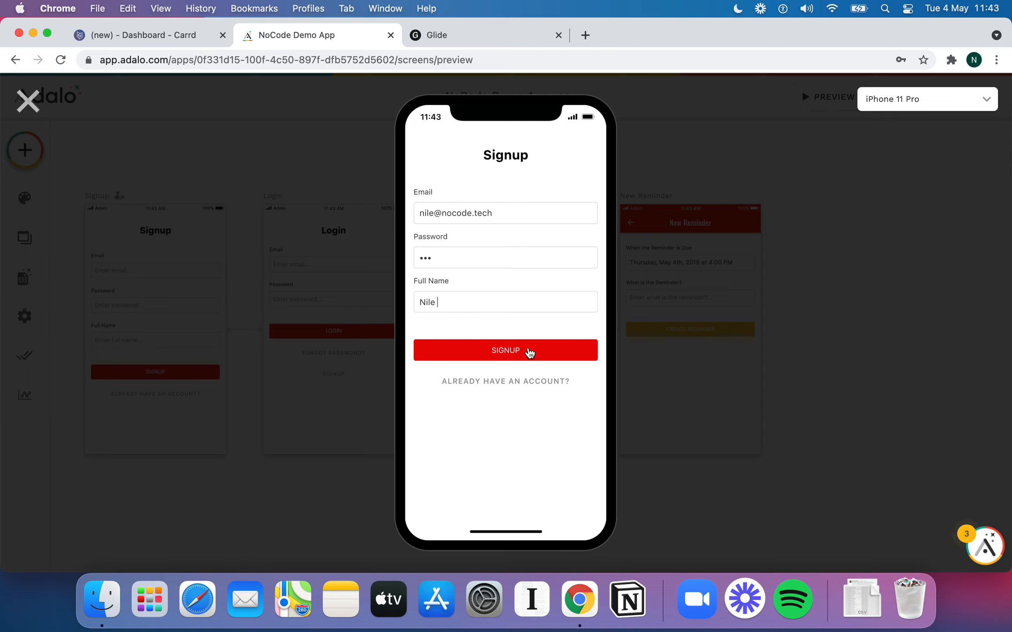
click(530, 352)
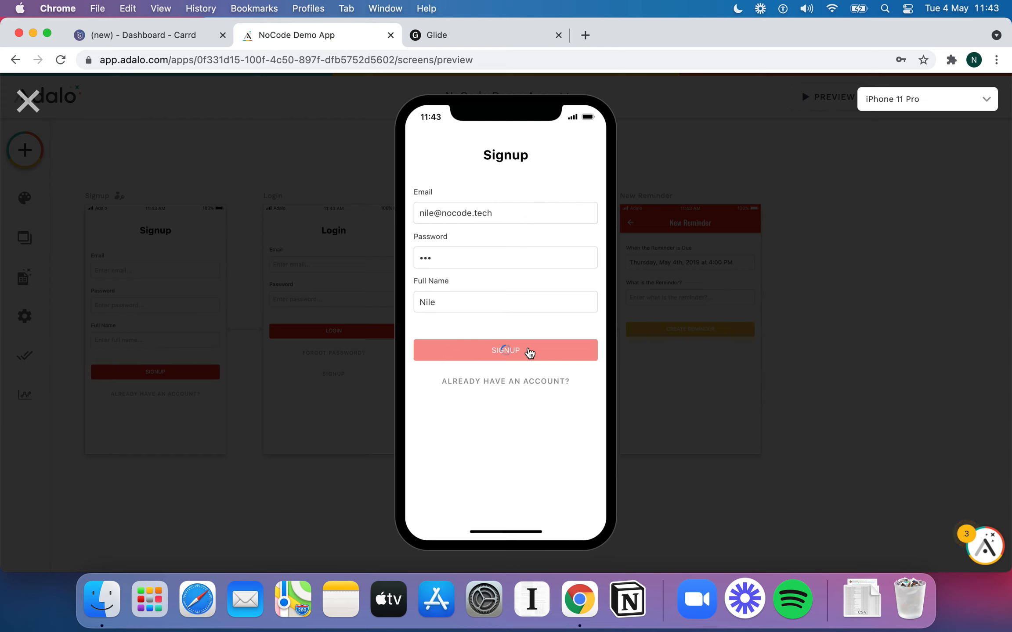
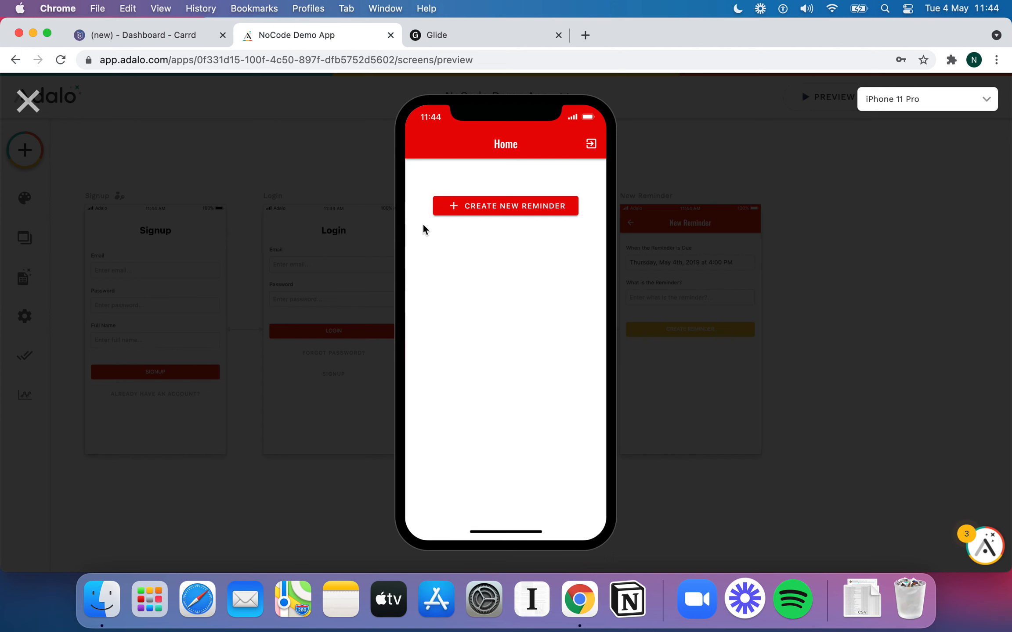
In the reopened preview, save the reminder 'Remind me to film a demo of Nocode tools' due 12:44 PM
click(28, 101)
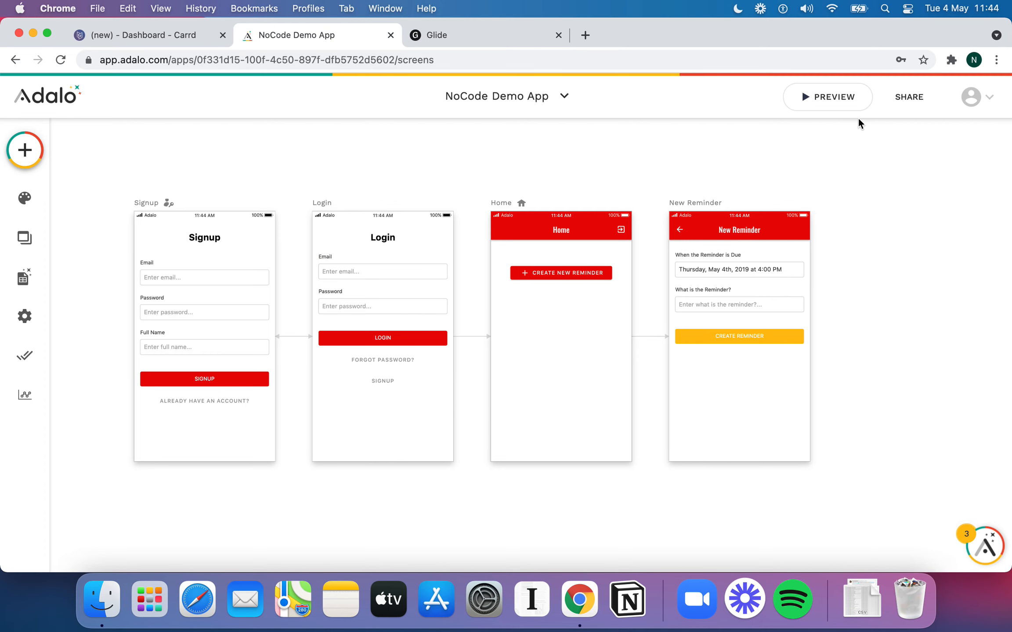
click(842, 102)
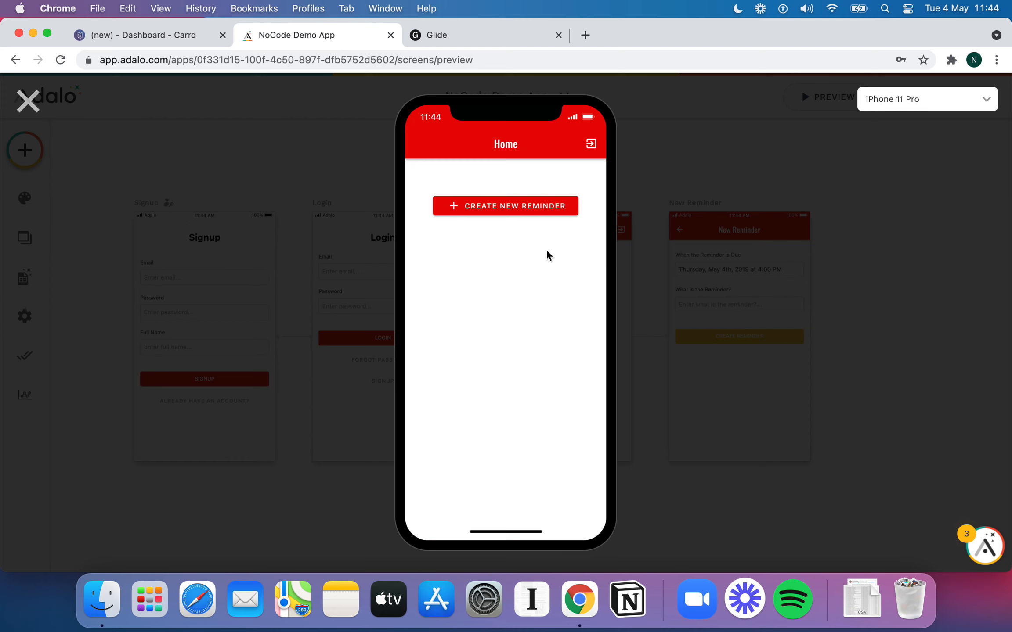
click(528, 204)
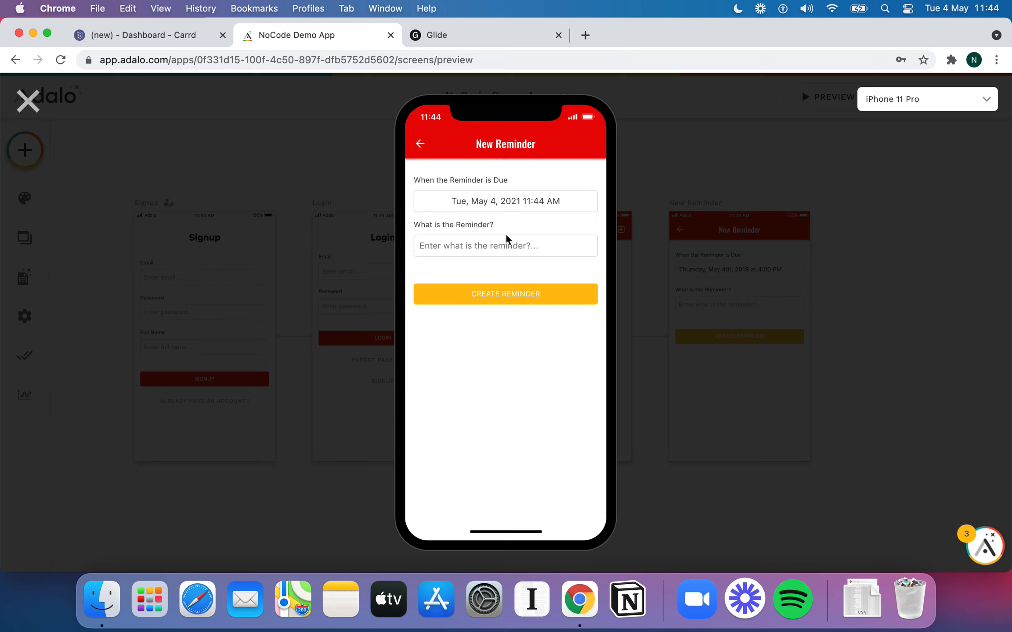
click(535, 201)
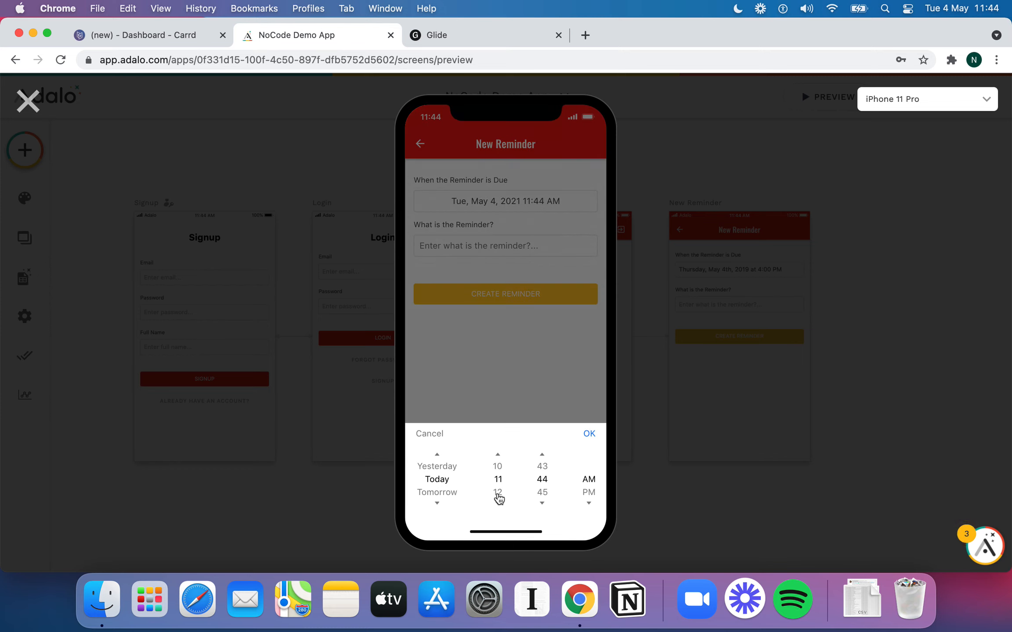
click(498, 503)
click(589, 435)
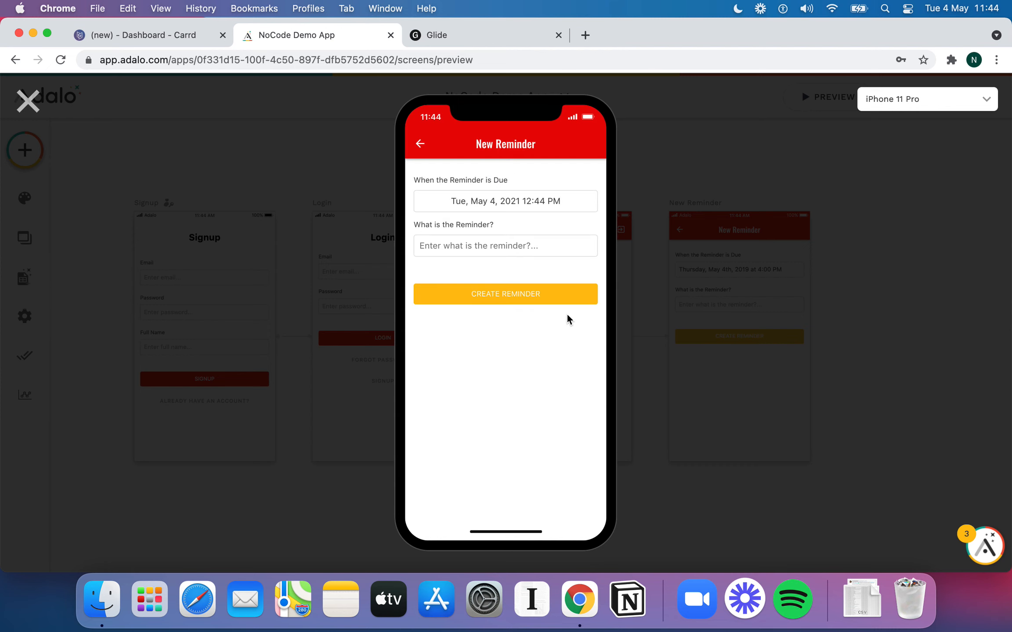
click(512, 244)
text(Remind me to film )
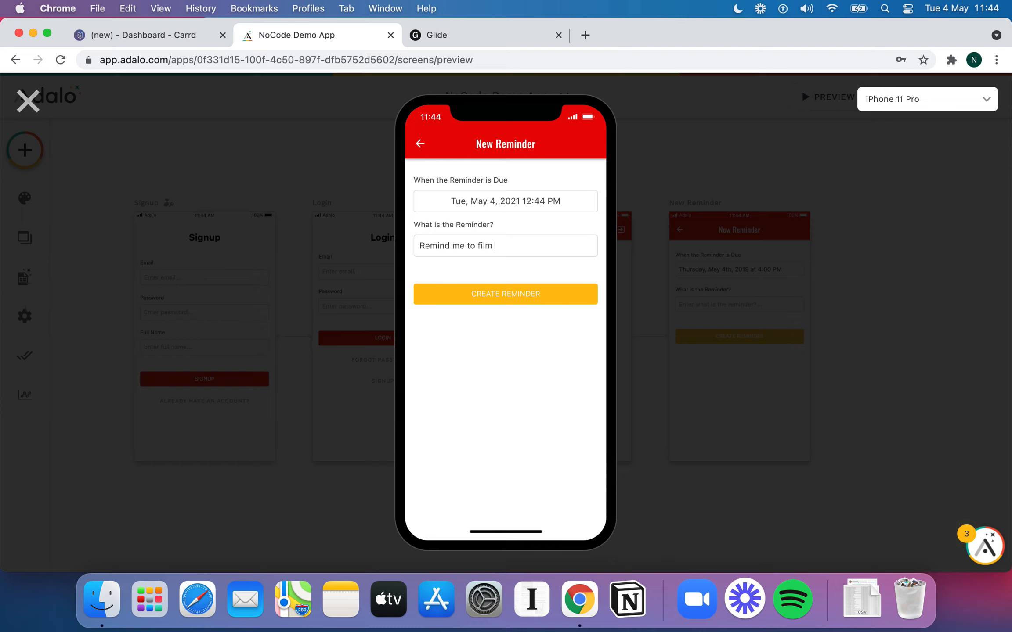
text(a demo of Nocode tools)
click(510, 301)
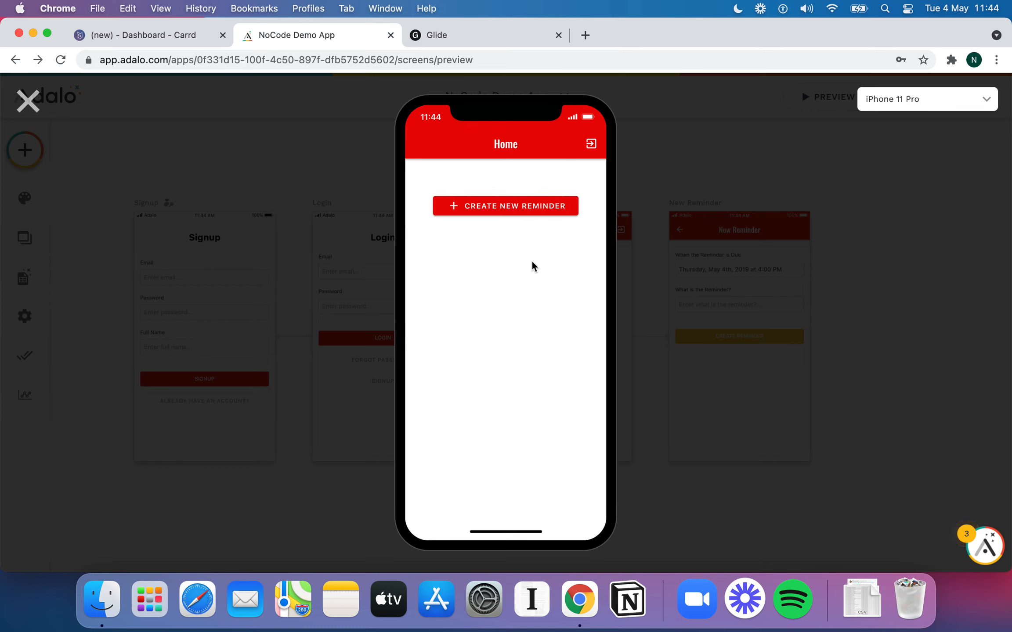
Save a second reminder 'Remind me to make the Reminders app work' due 1:44 PM
click(540, 207)
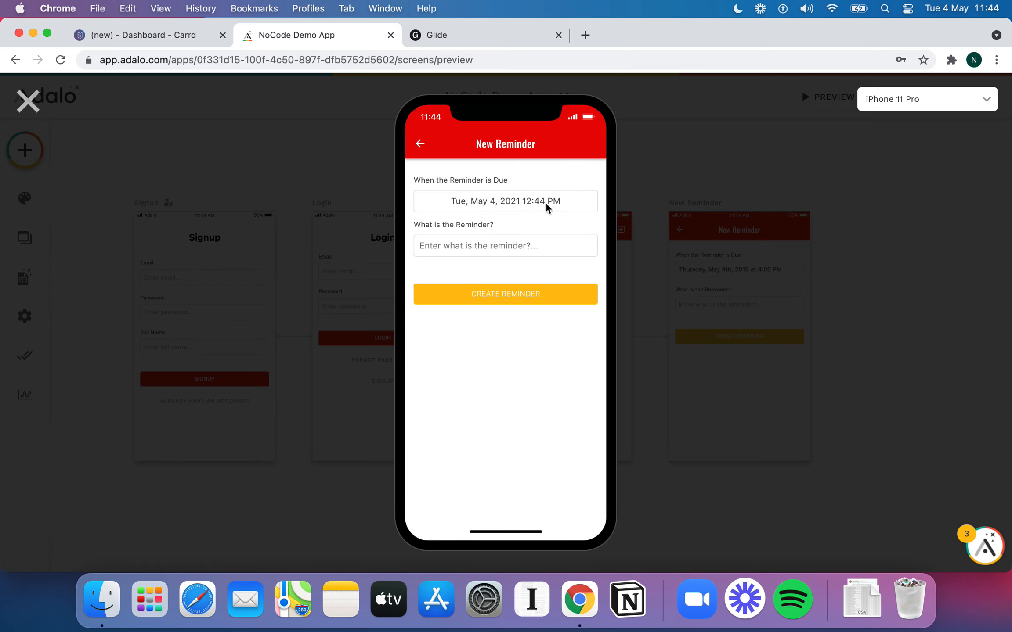
click(546, 204)
click(500, 494)
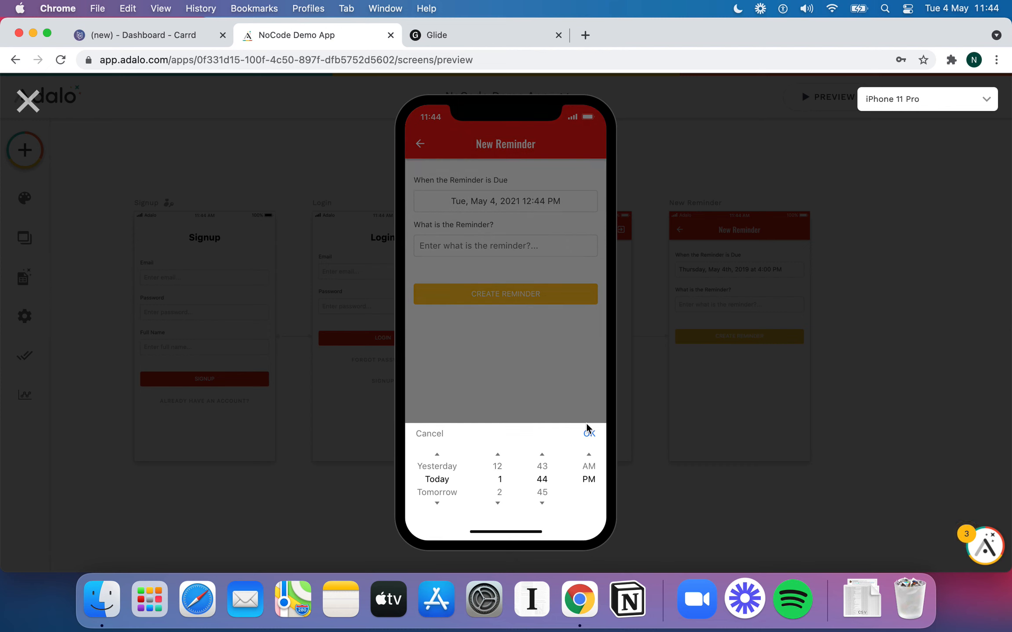
click(591, 435)
click(504, 248)
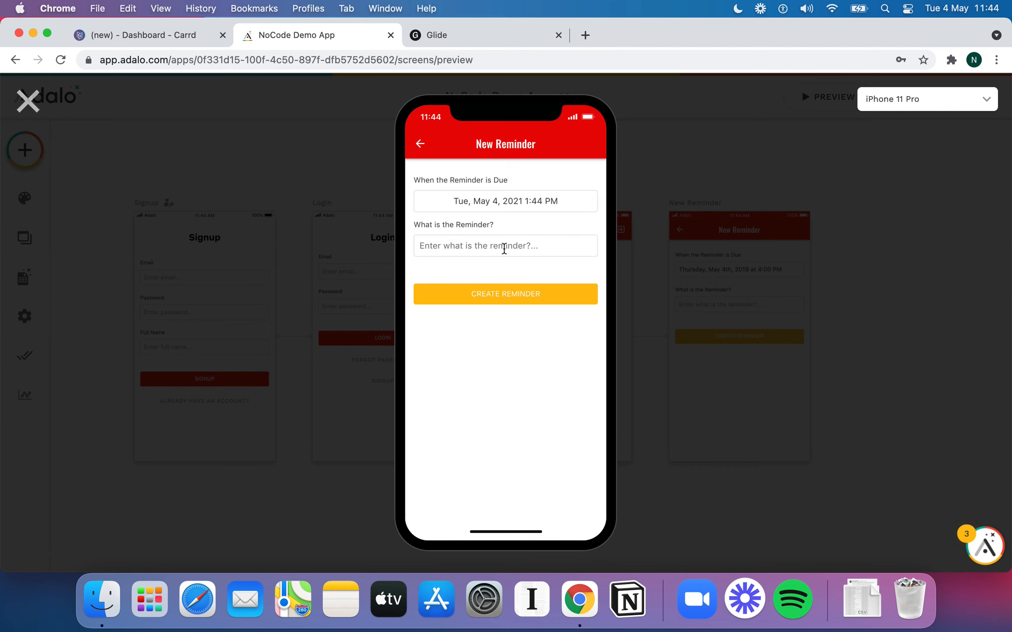
text(Remind me to make )
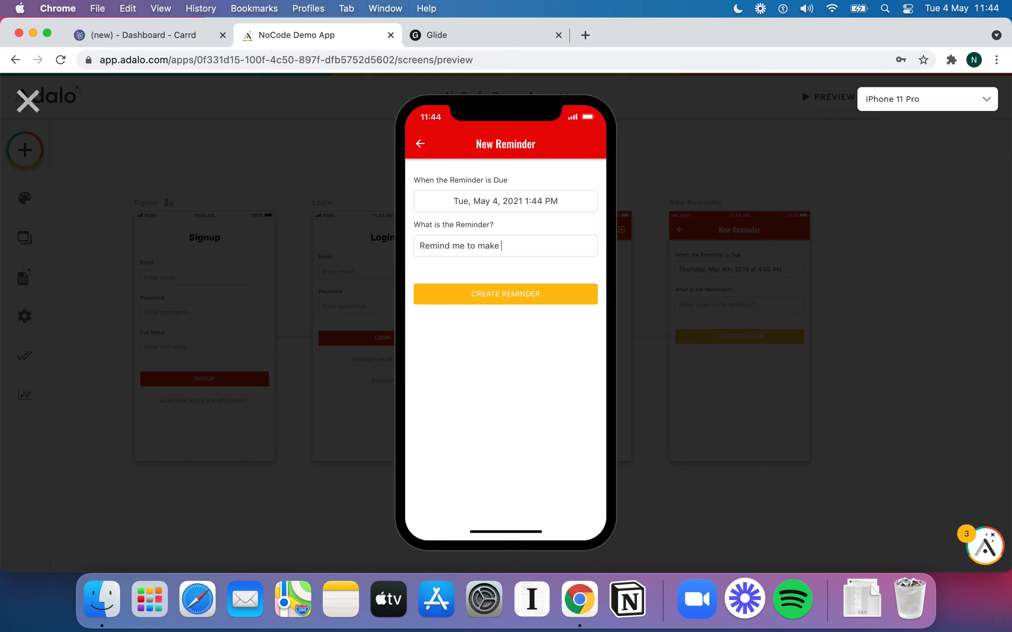
text(the Reminders app work)
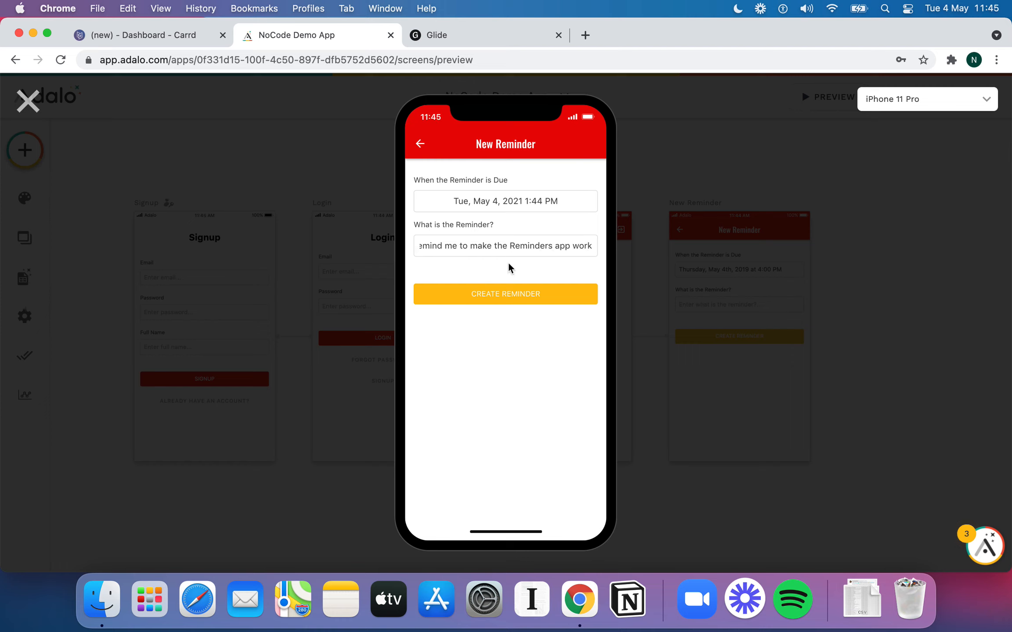
click(508, 295)
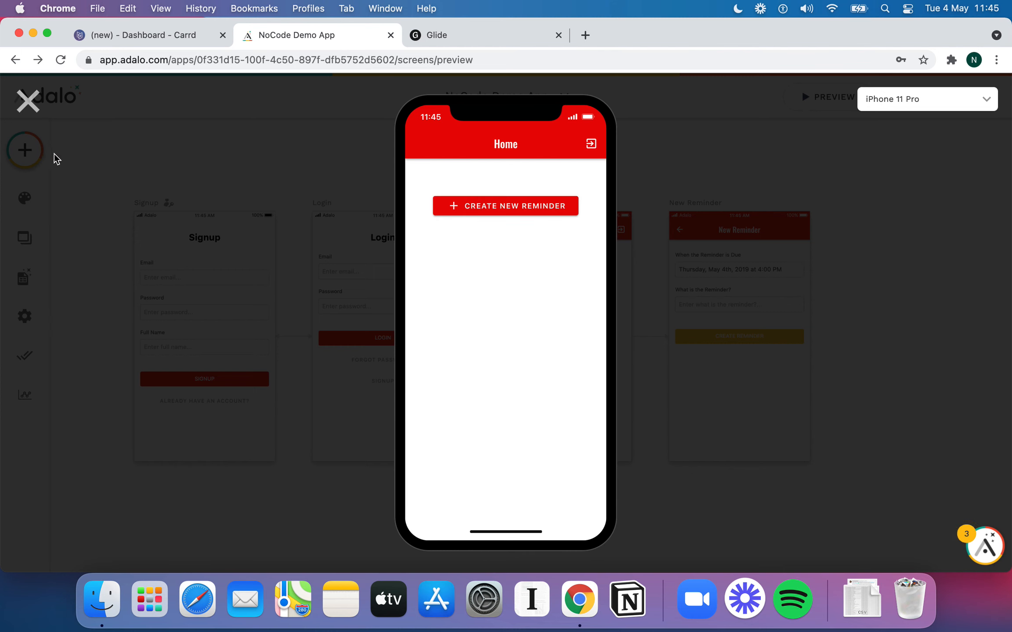
Add a Simple List to the Home screen that shows Reminders
click(28, 101)
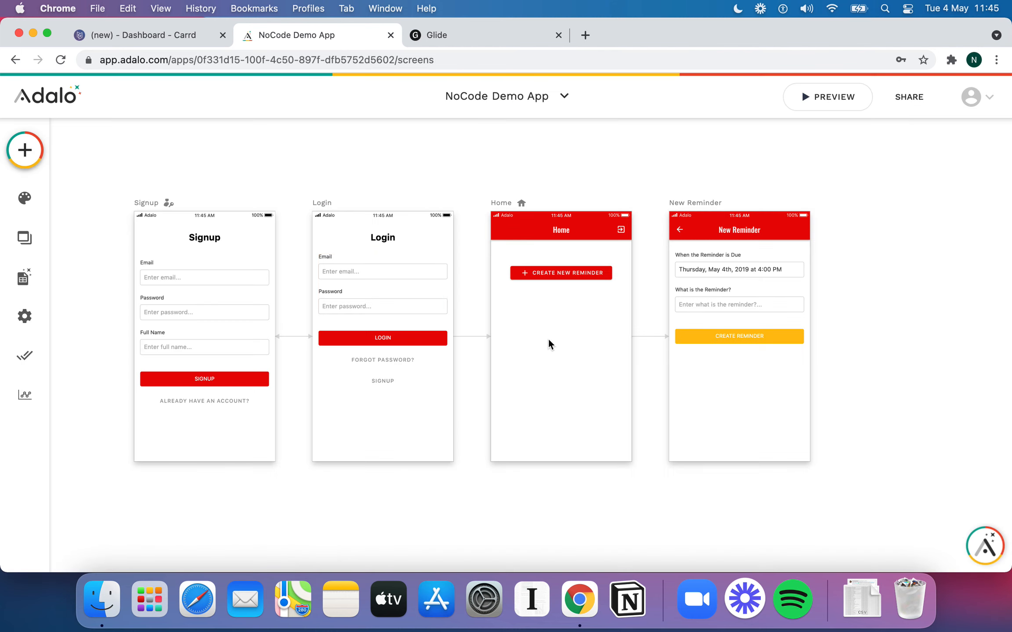
click(25, 149)
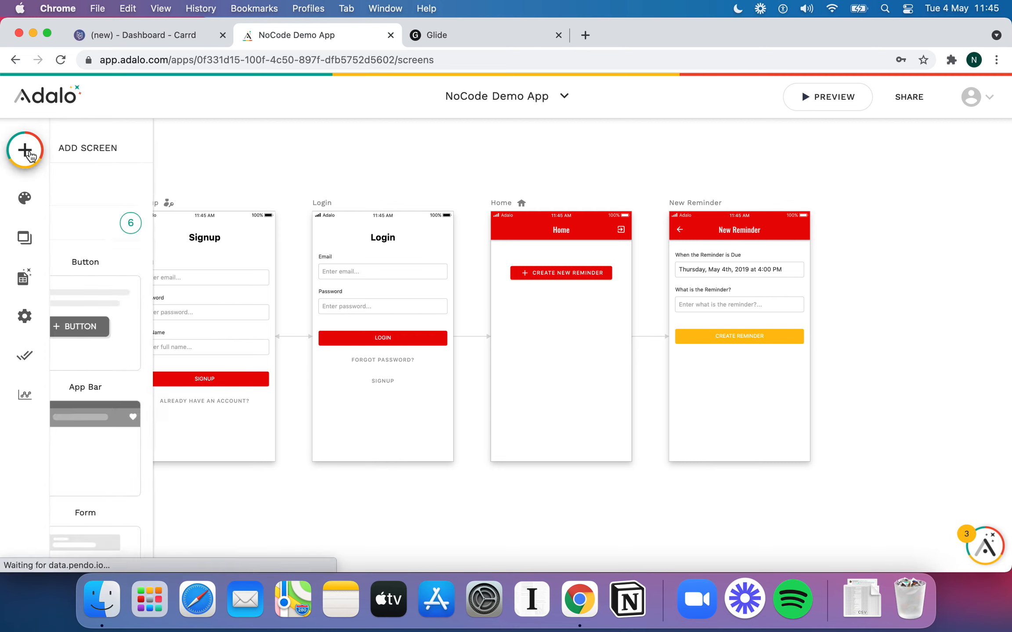
scroll(127, 292, down, 3)
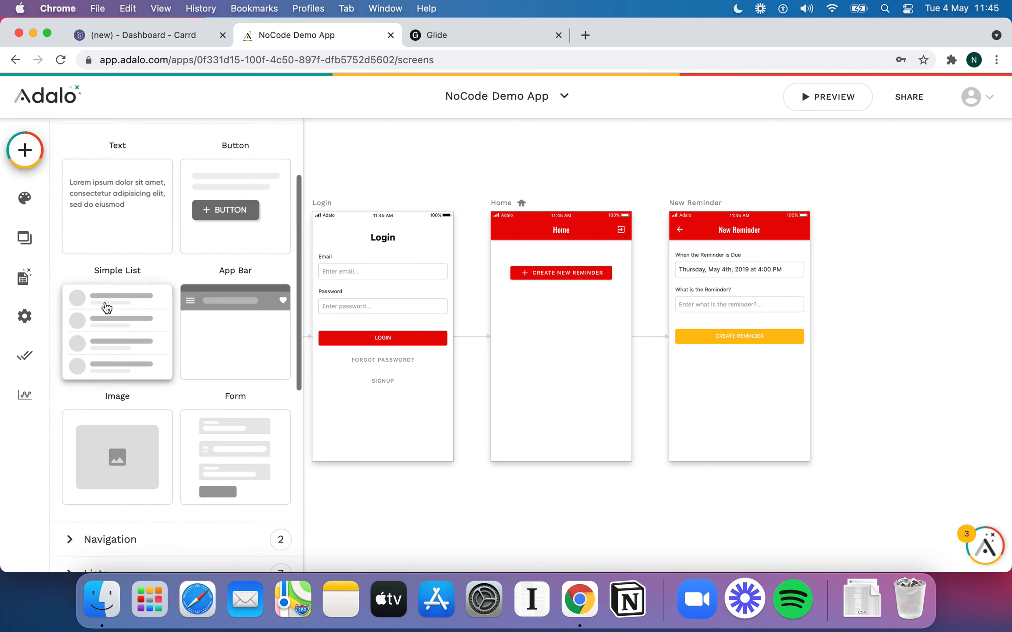
drag(107, 305, 561, 348)
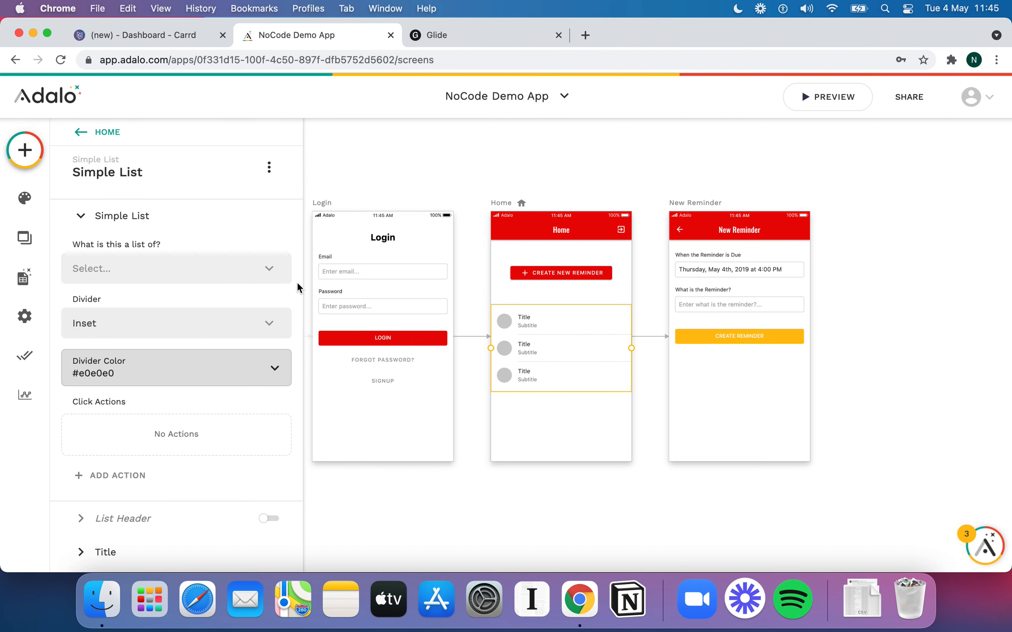
click(268, 268)
click(156, 340)
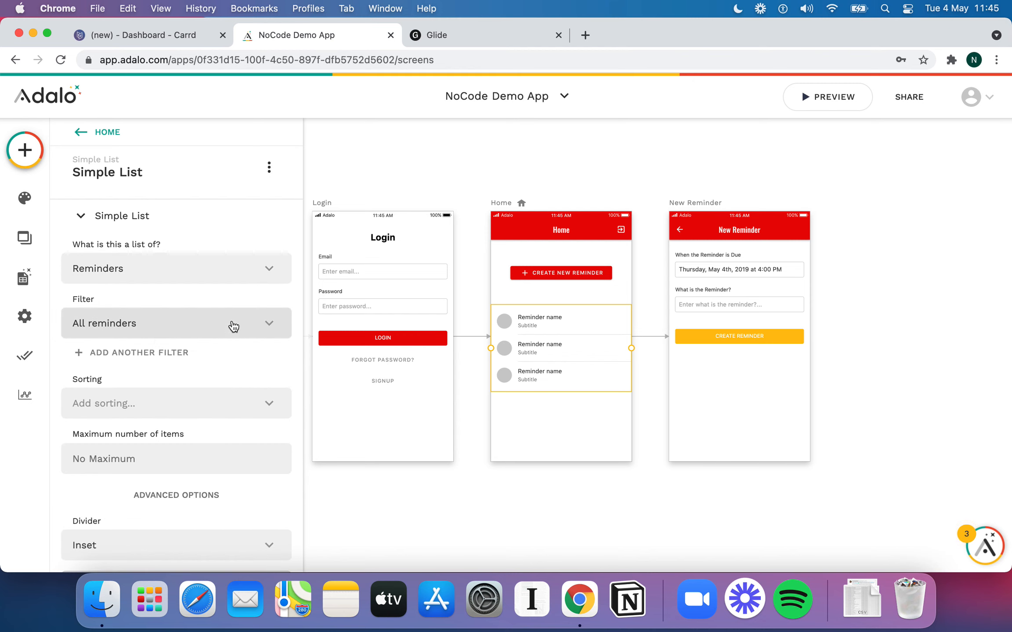
scroll(233, 325, down, 10)
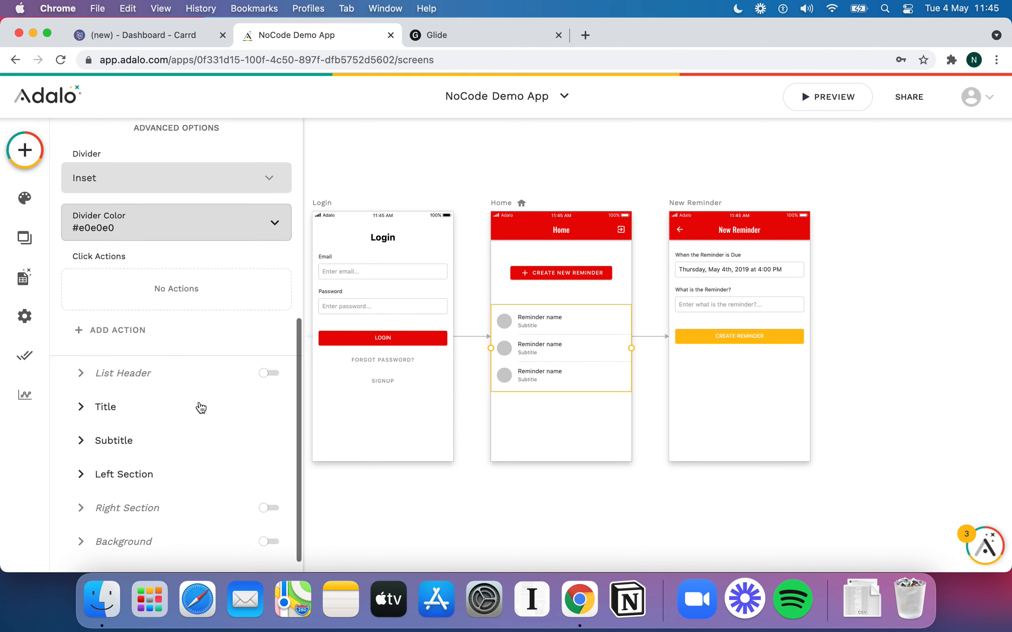
Replace the list item's title with each reminder's text
click(131, 407)
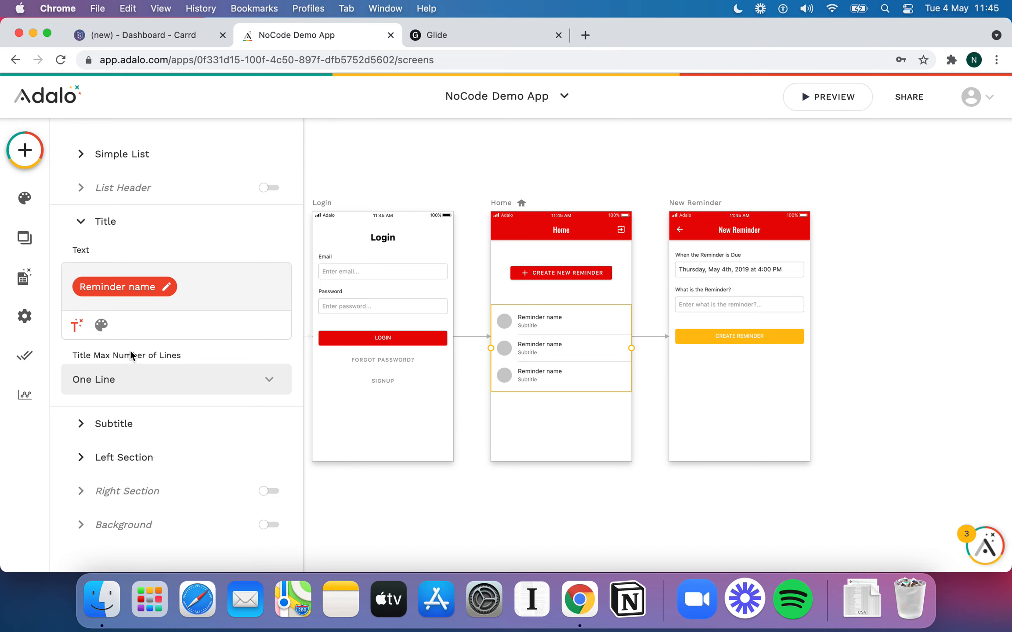
click(194, 288)
key(BackSpace)
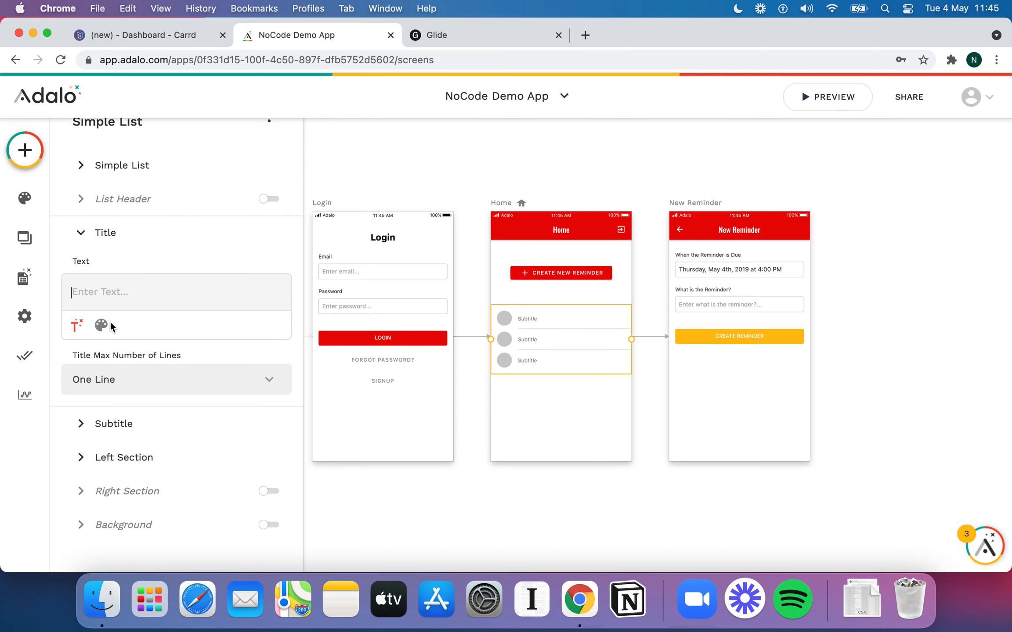
click(76, 325)
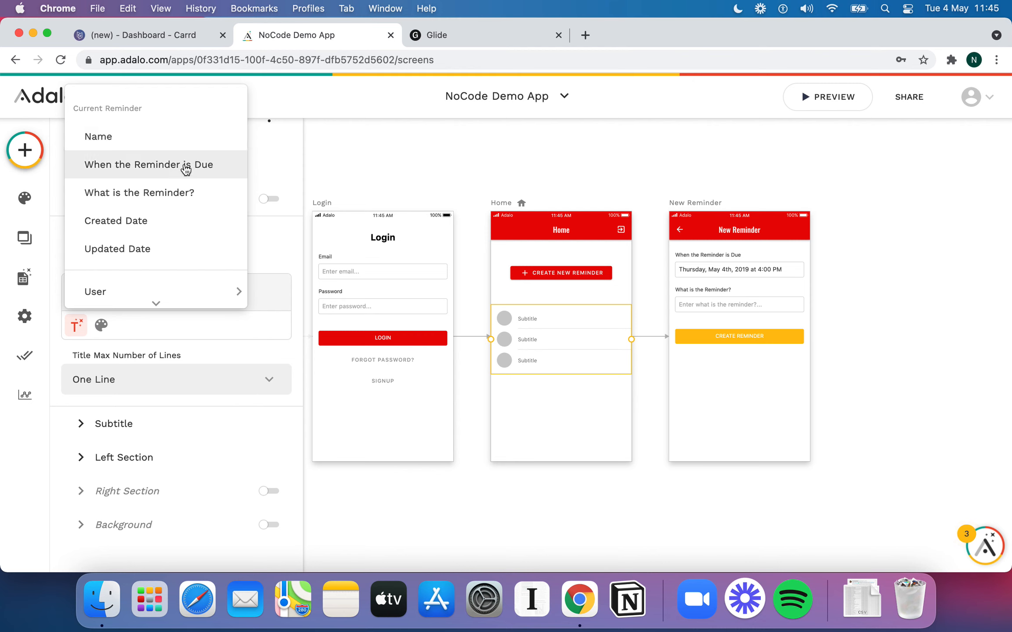
click(186, 193)
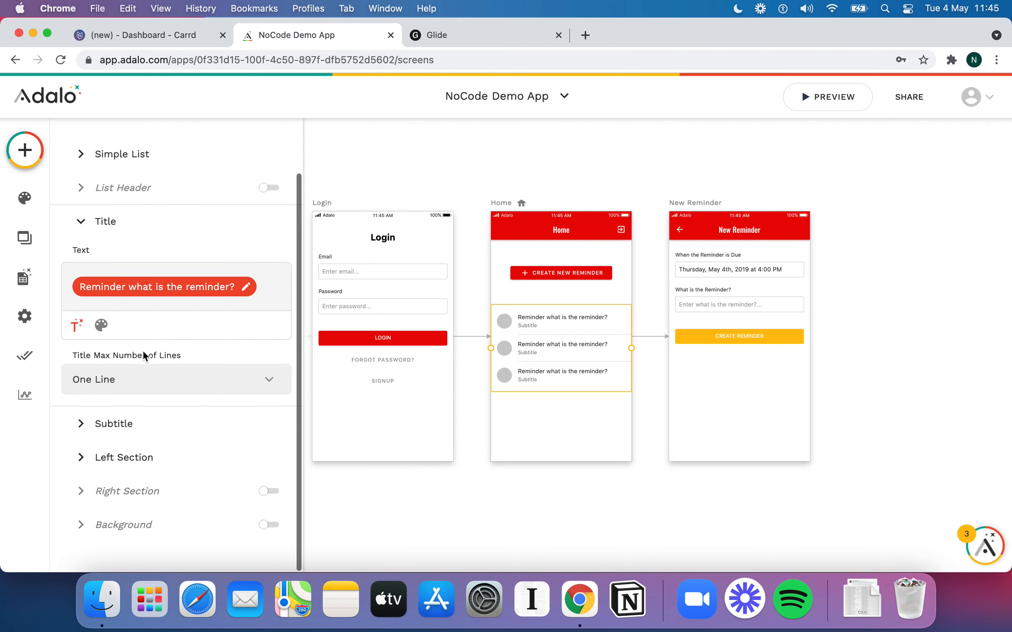
Replace the placeholder subtitle with each reminder's due time, then preview the app
click(119, 422)
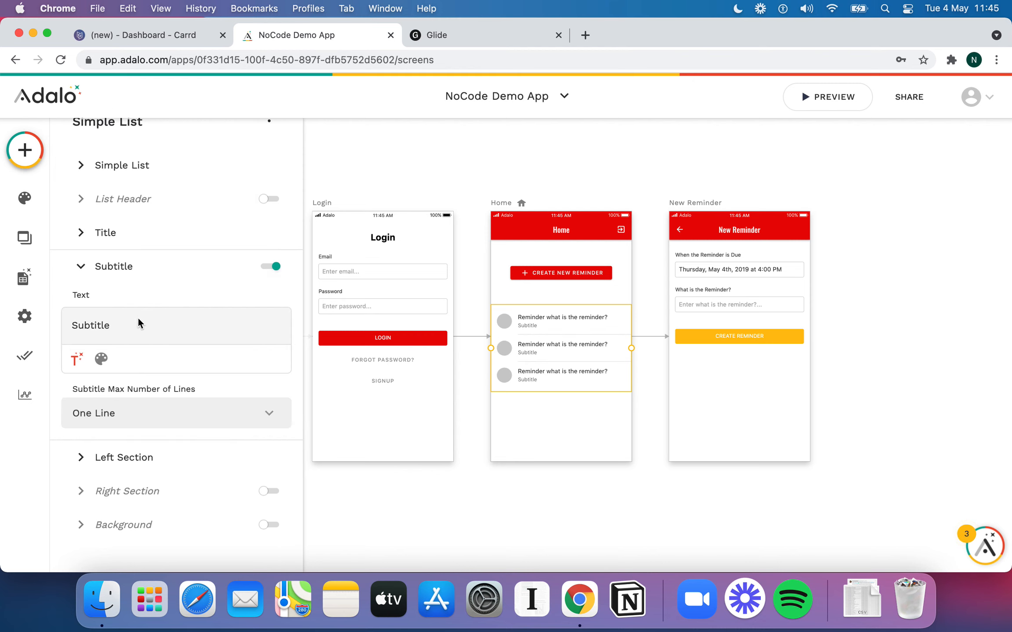
double_click(137, 322)
key(BackSpace)
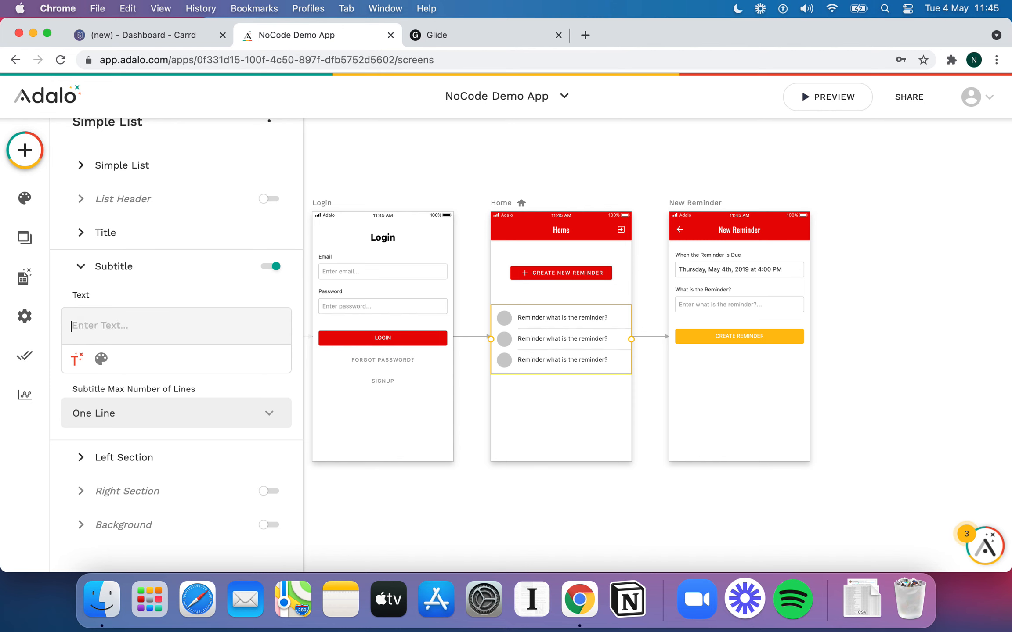
click(76, 360)
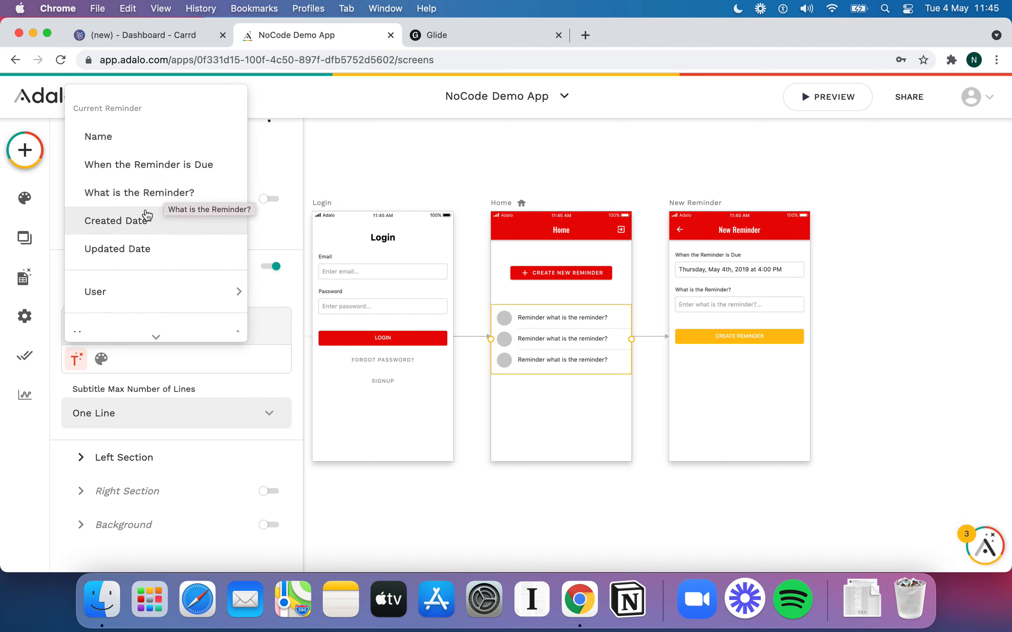
click(200, 173)
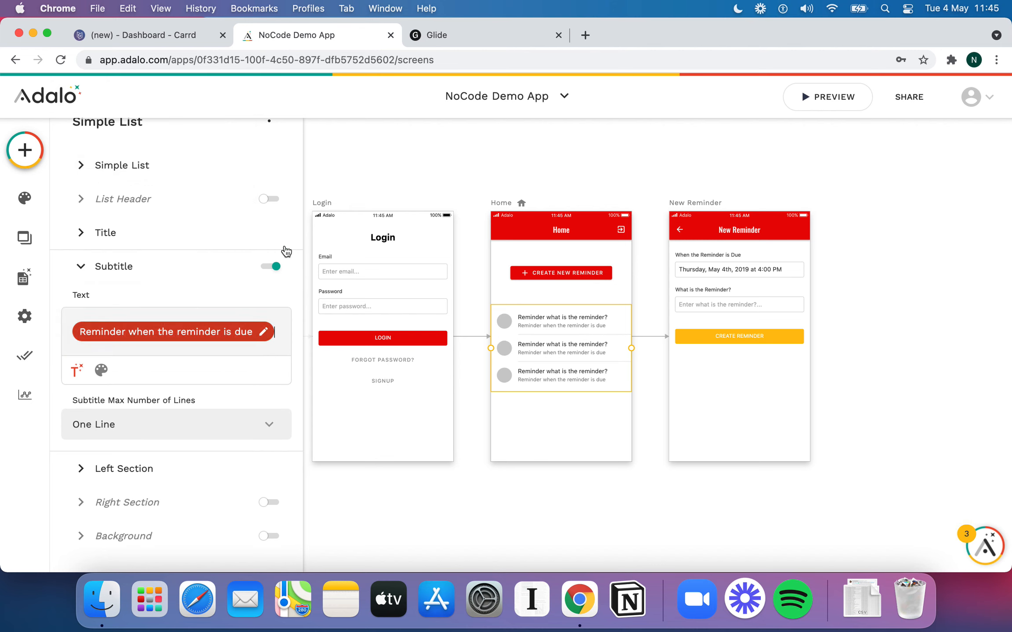
click(456, 177)
click(846, 100)
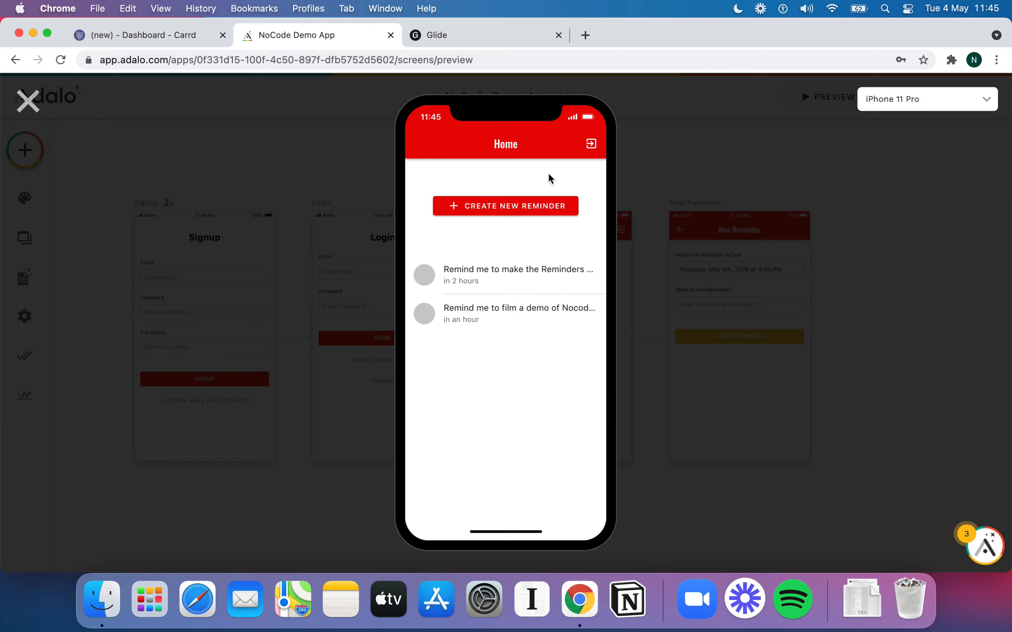
Save a reminder 'Set a new reminder' keeping the 1:44 PM due time
click(535, 202)
click(425, 145)
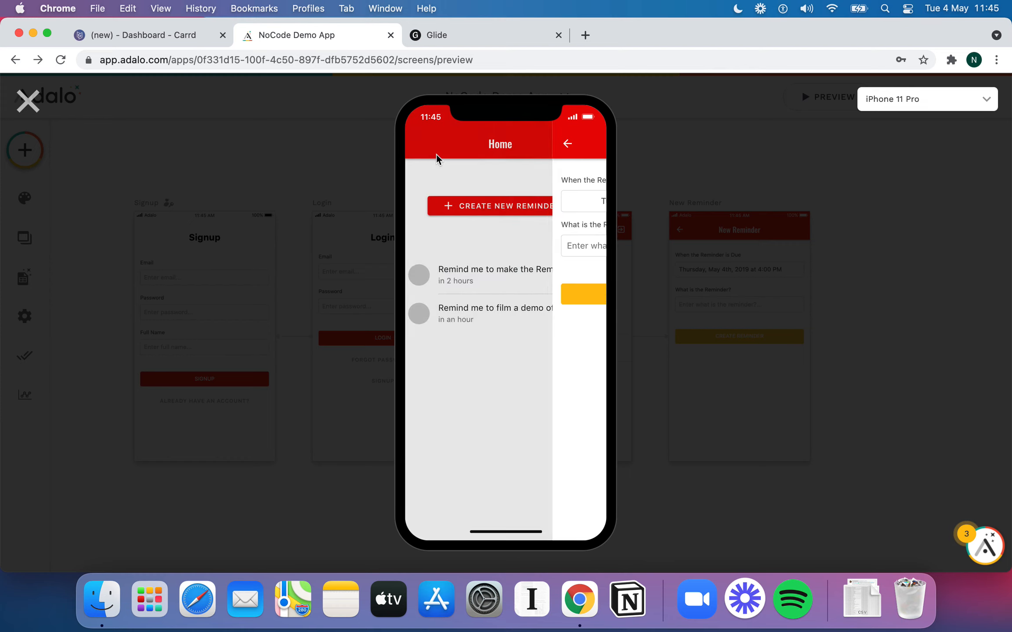
click(521, 206)
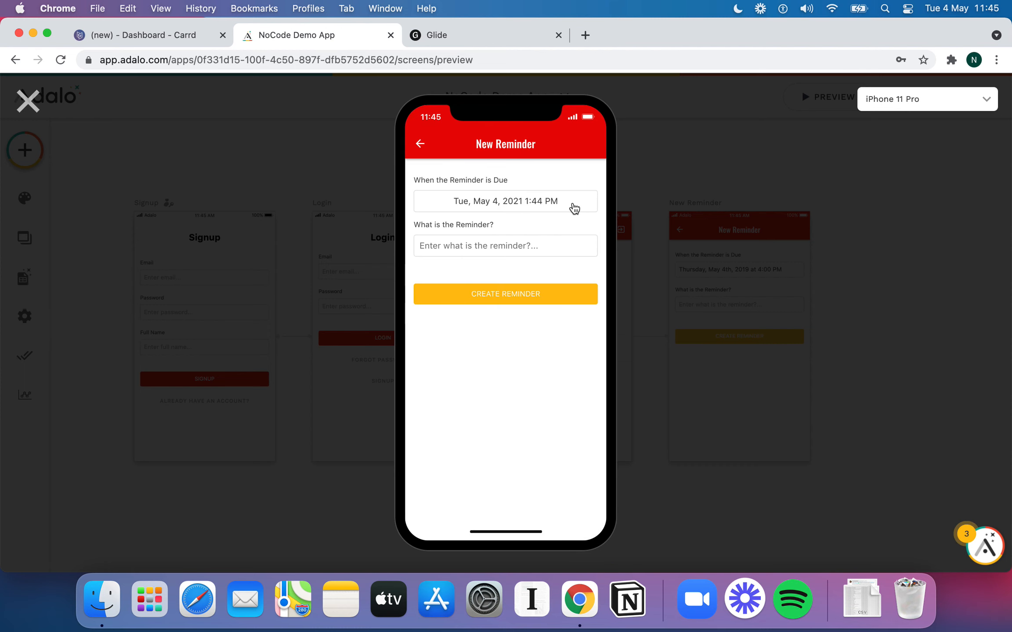
click(542, 201)
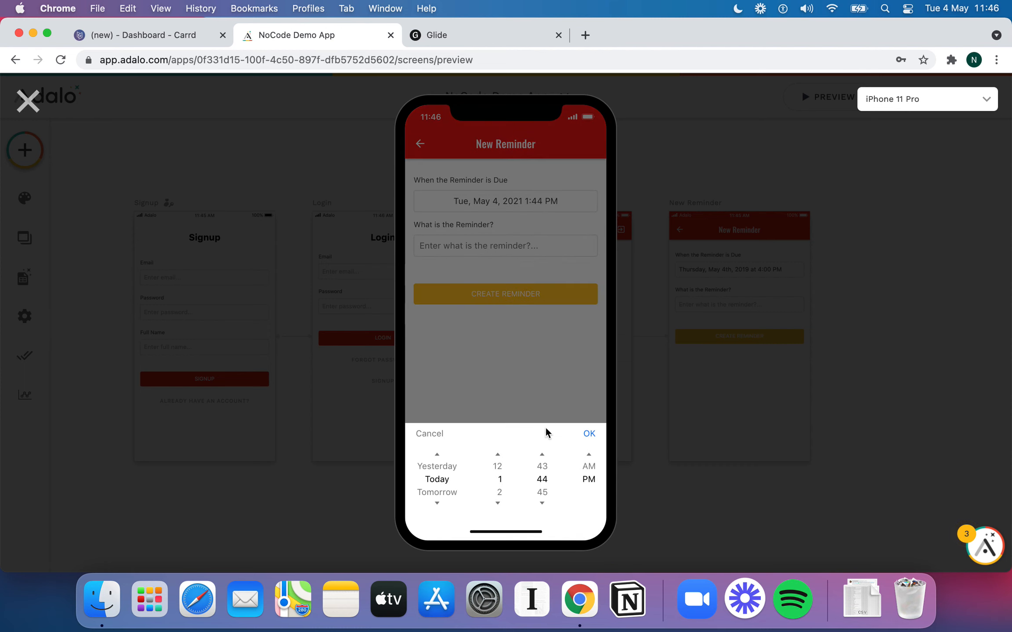
click(589, 433)
text(Set a new reminder)
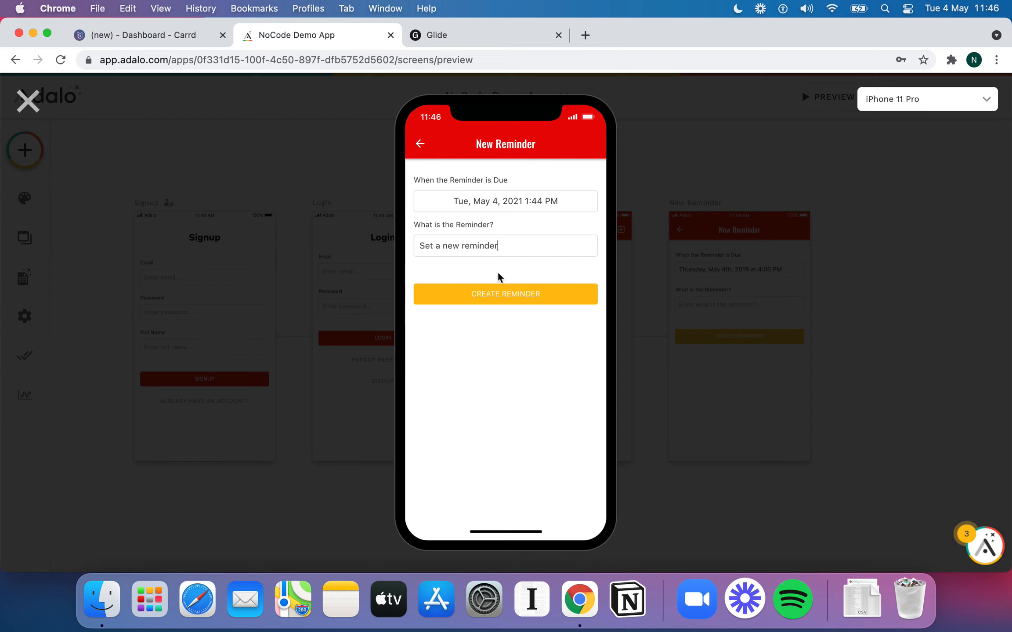
click(498, 299)
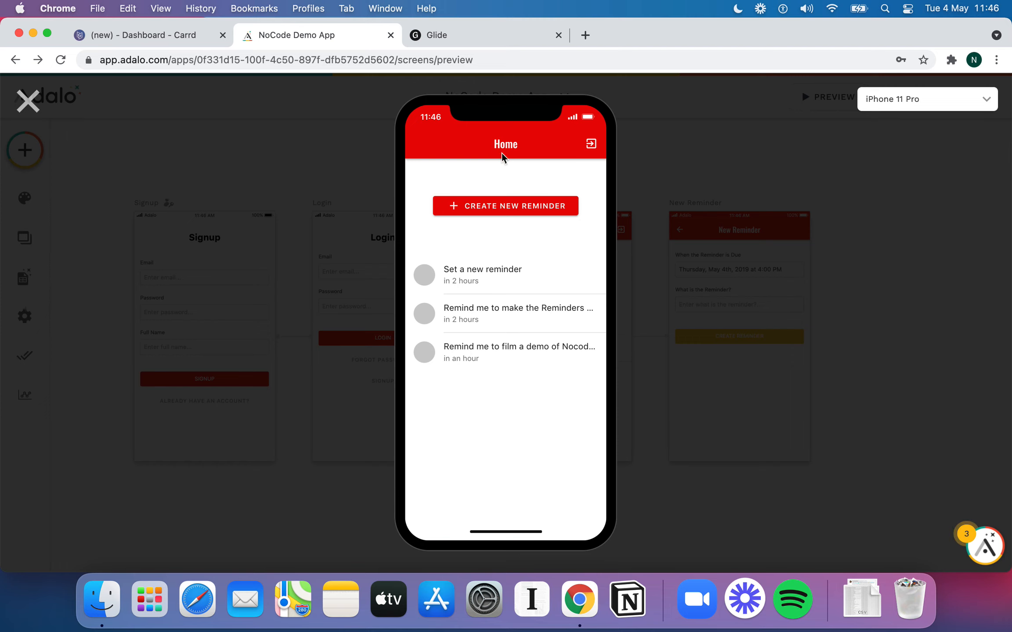
Log out, step through the Signup, Login and Forgot Password screens, then close the preview
click(591, 145)
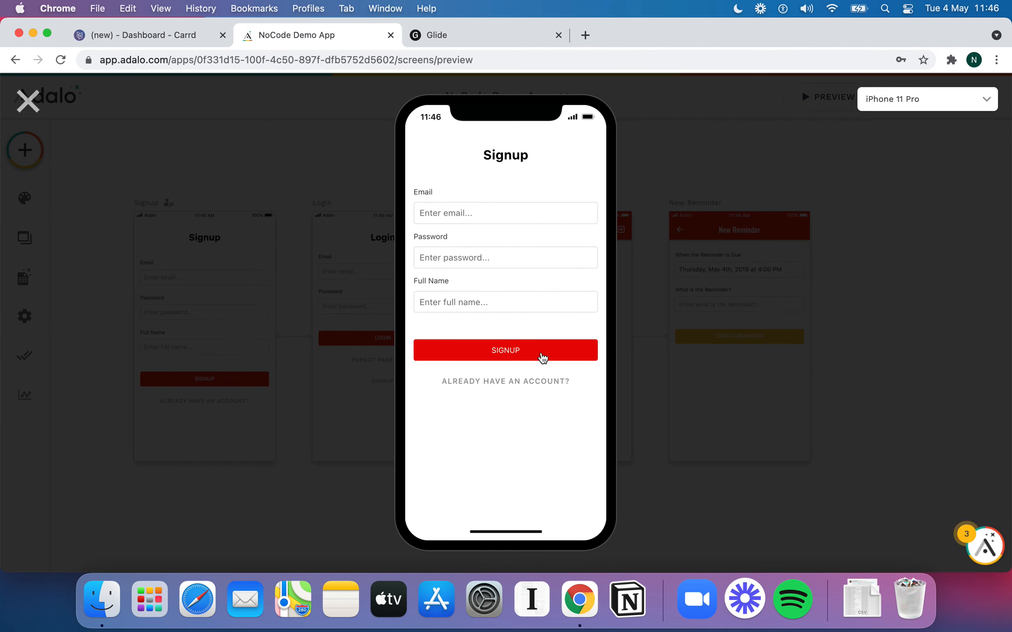
click(549, 382)
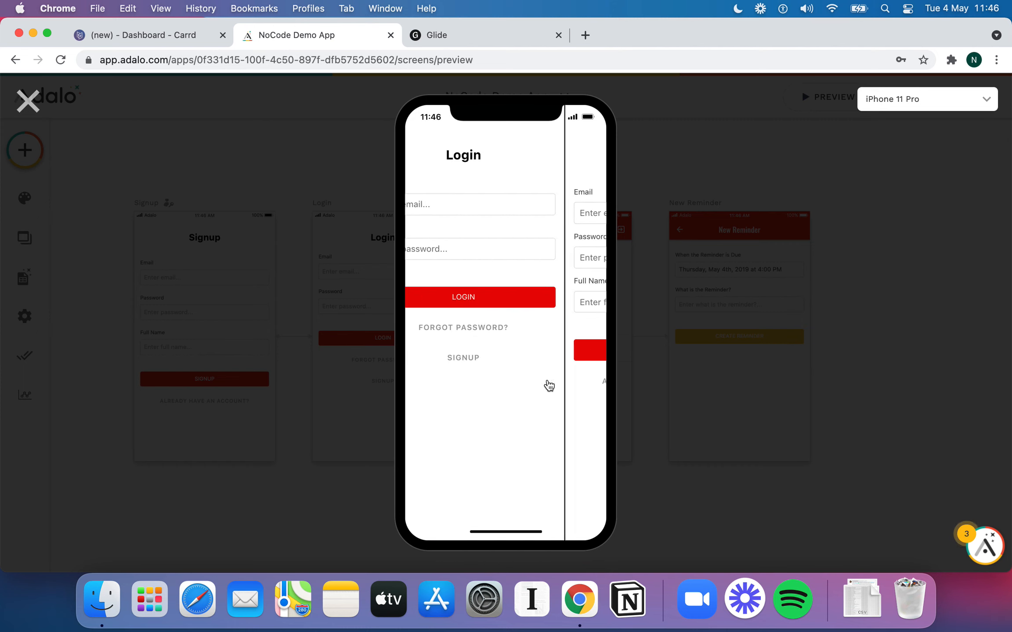
click(511, 330)
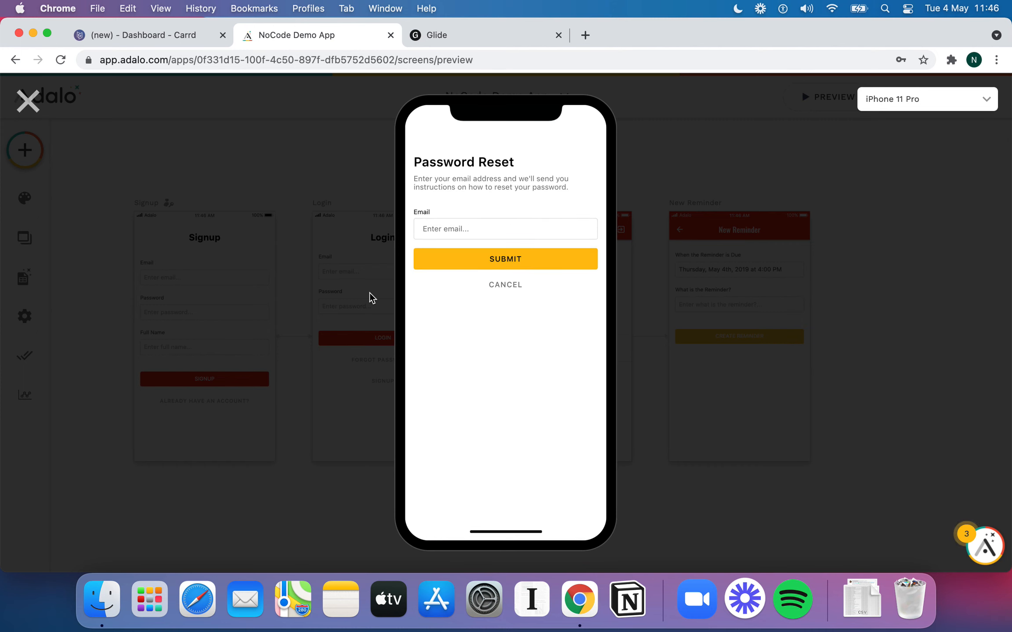
click(518, 285)
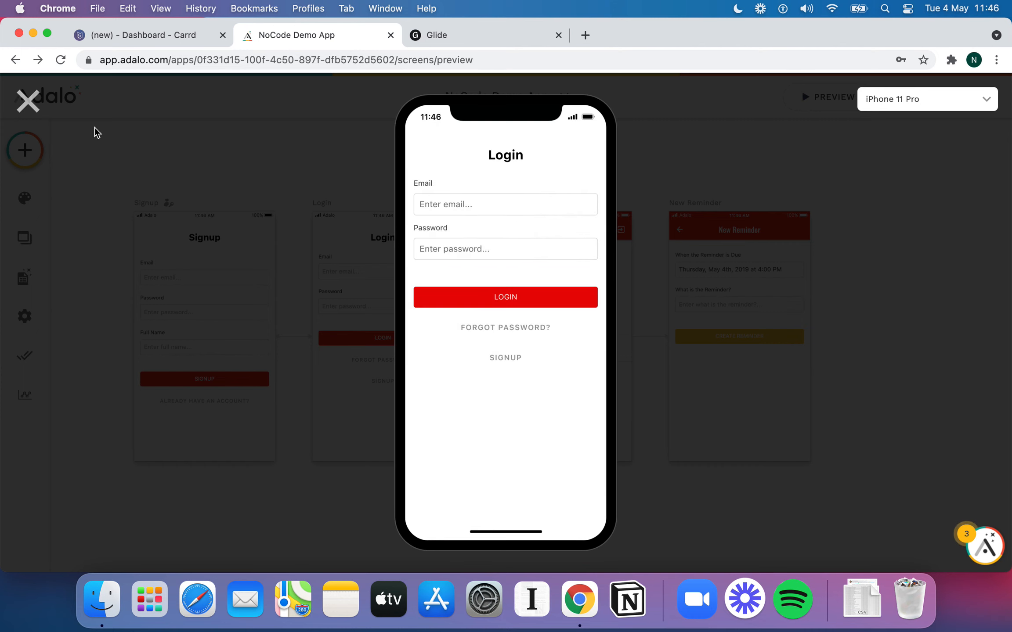
click(28, 101)
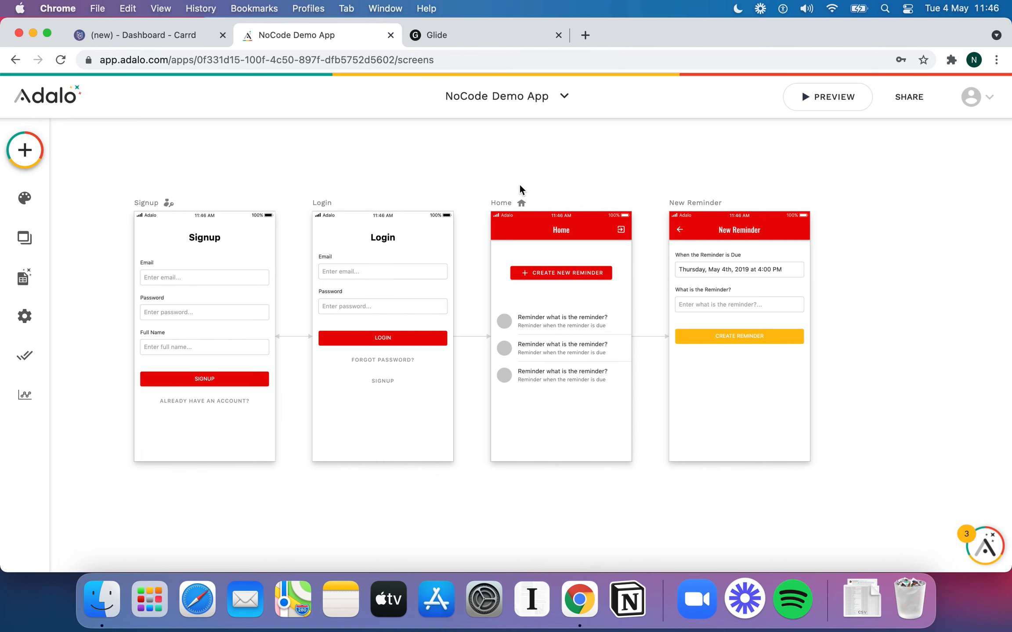
Switch from the Adalo app to the Carrd editor showing the NoCode.Tech landing page
scroll(520, 186, right, 1)
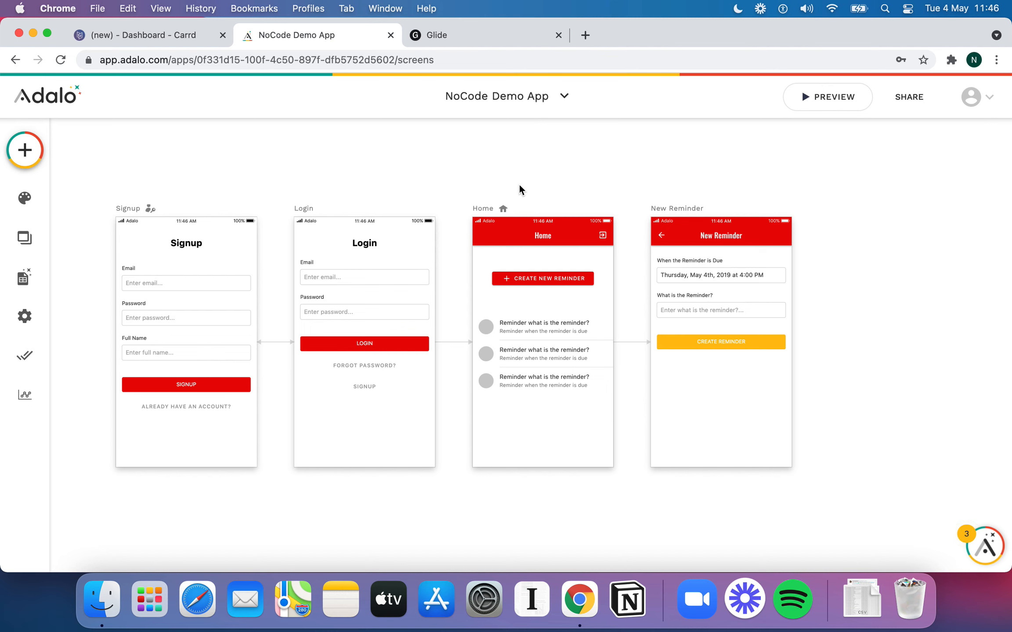
click(188, 39)
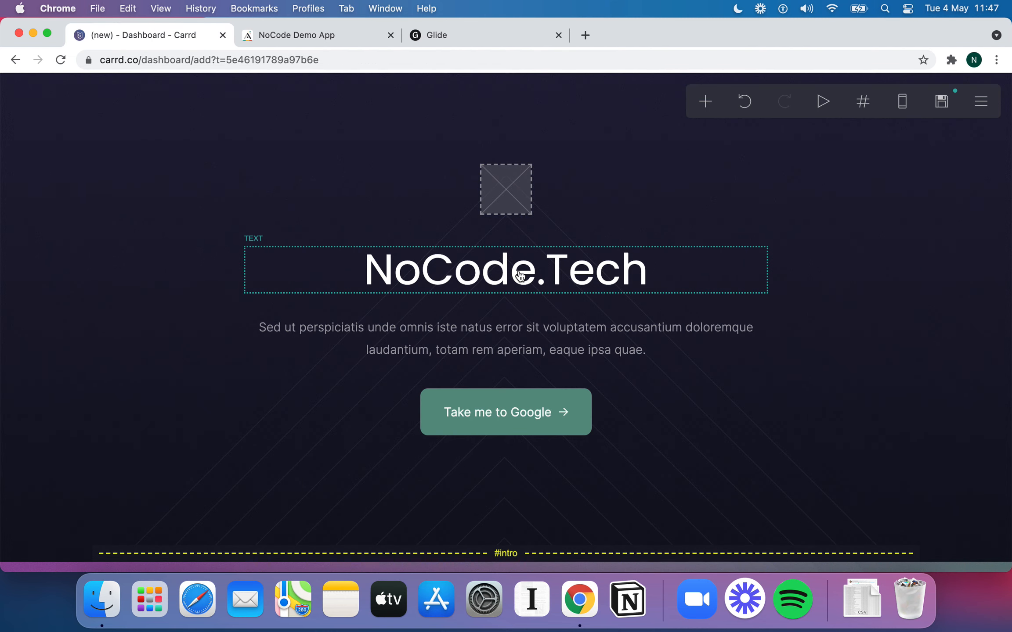
click(360, 37)
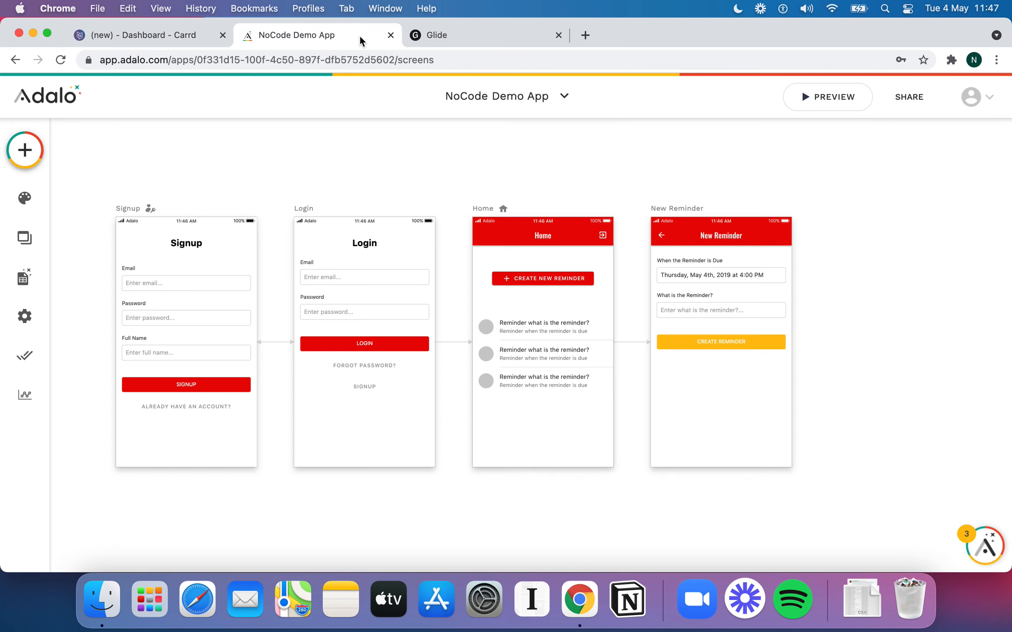
click(179, 38)
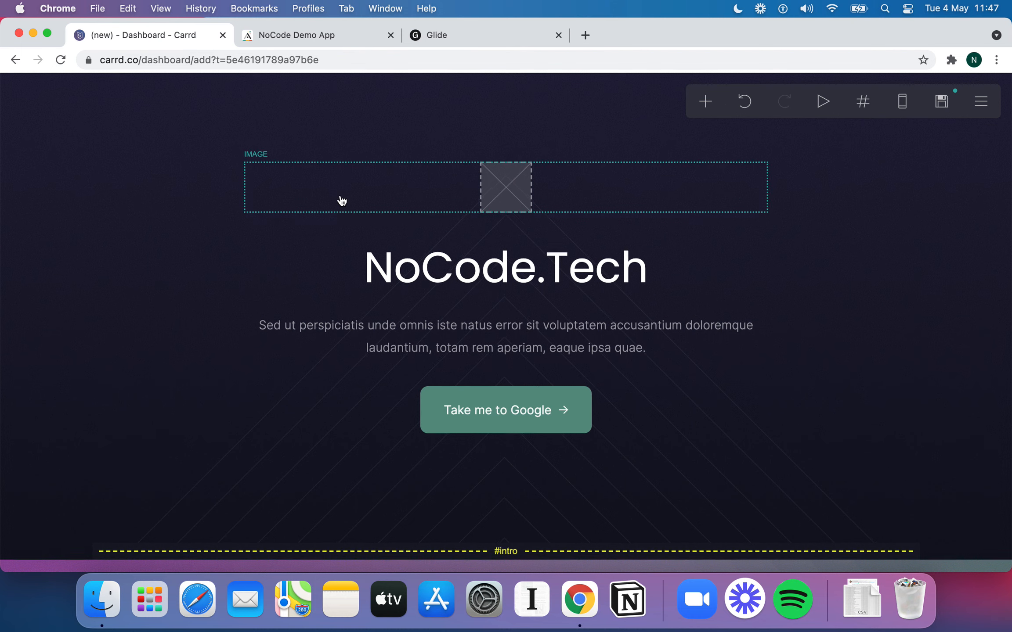
Scroll through the Carrd NoCode.Tech page, then return to the Adalo screens editor
scroll(340, 199, down, 5)
scroll(340, 200, down, 4)
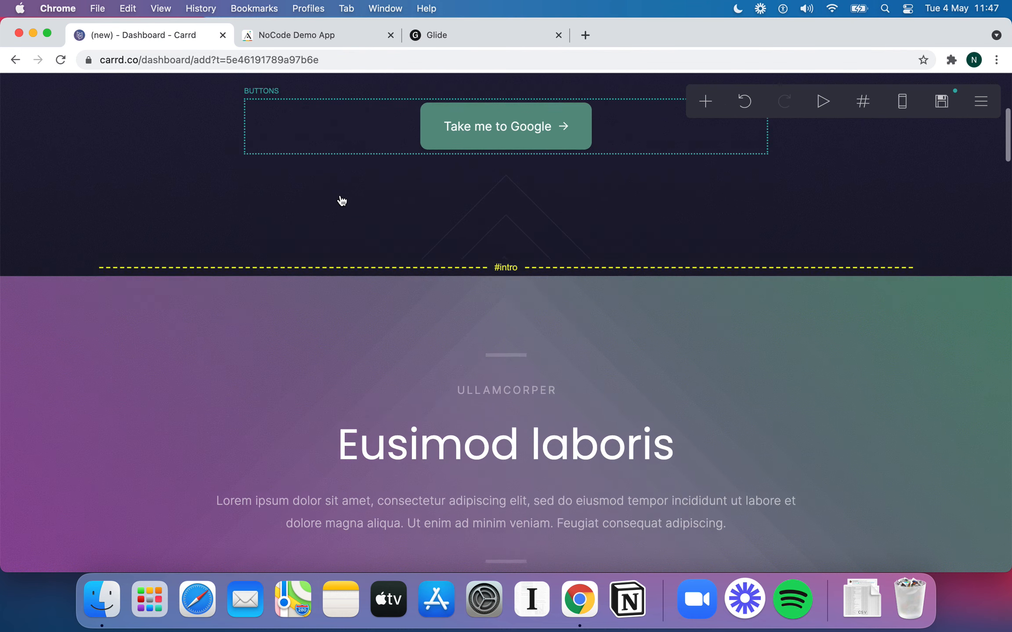
scroll(339, 199, up, 3)
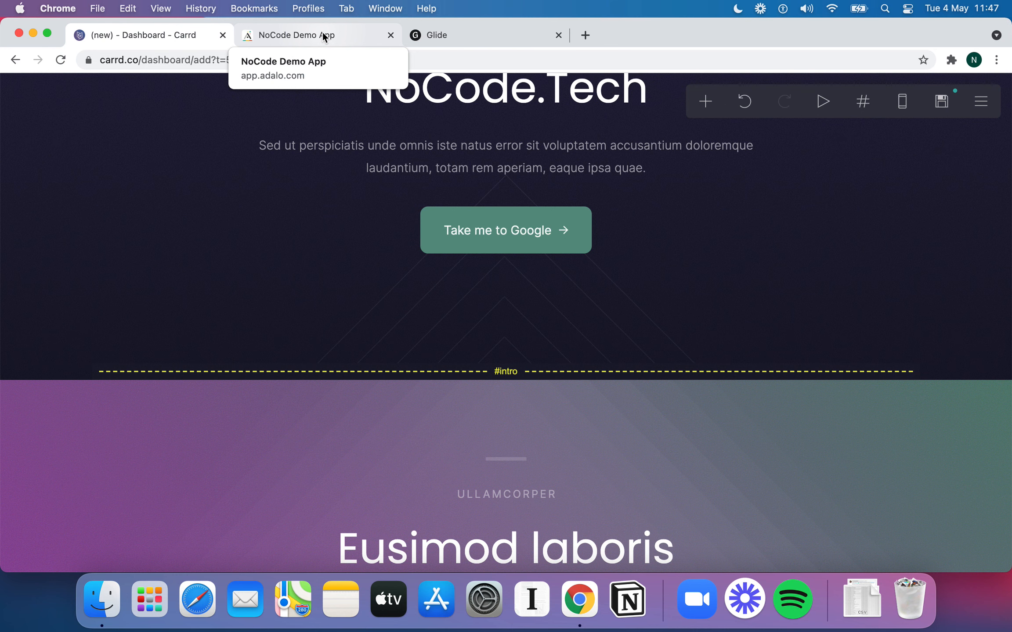
click(322, 35)
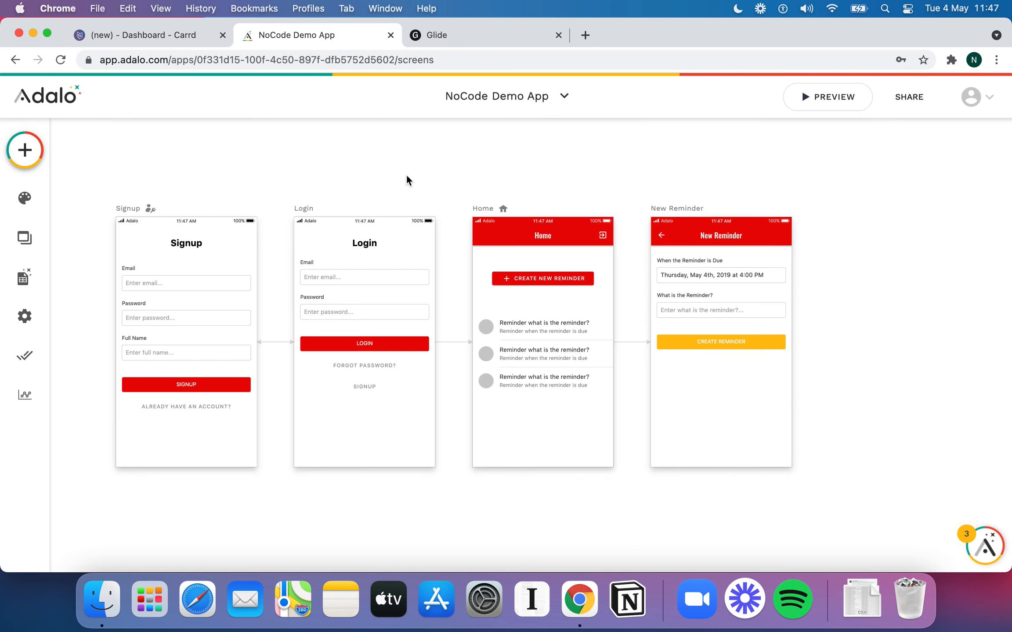
scroll(525, 224, right, 1)
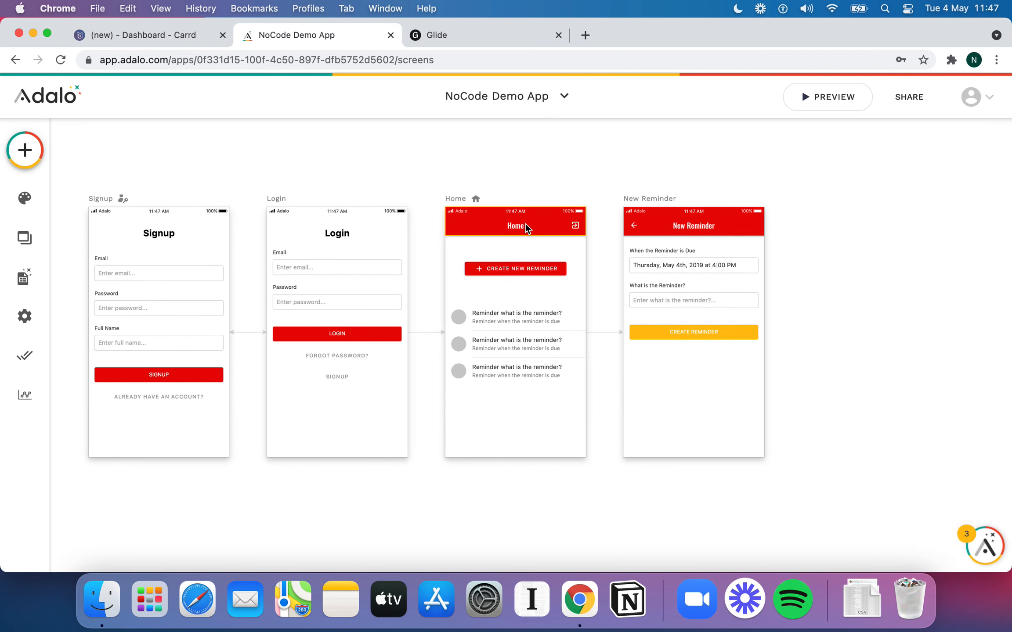
scroll(566, 221, left, 1)
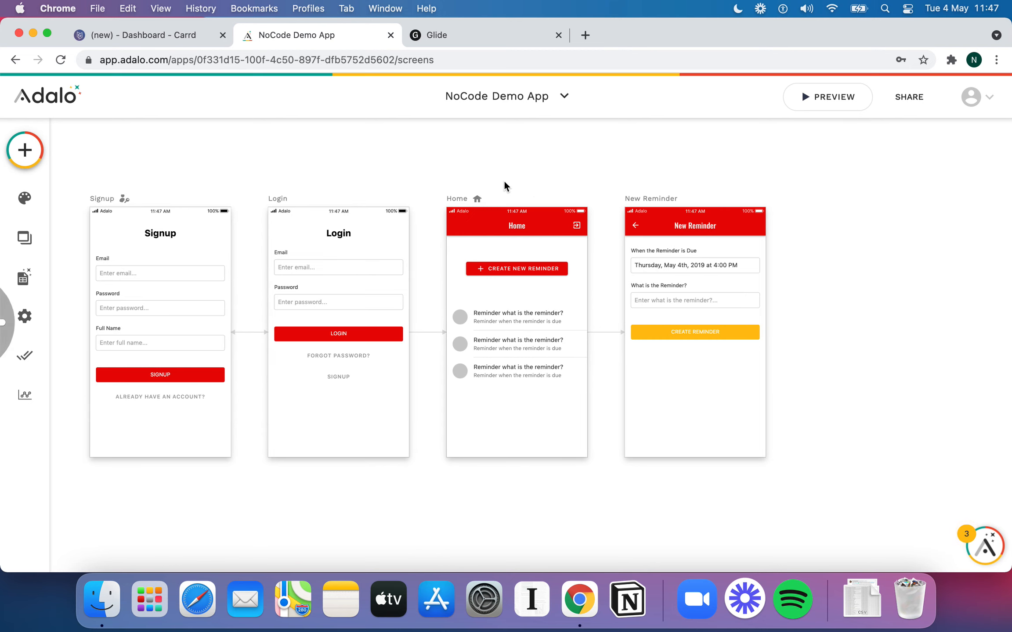
Start a new Glide app from the dashboard with Google Sheets as its data source
click(475, 40)
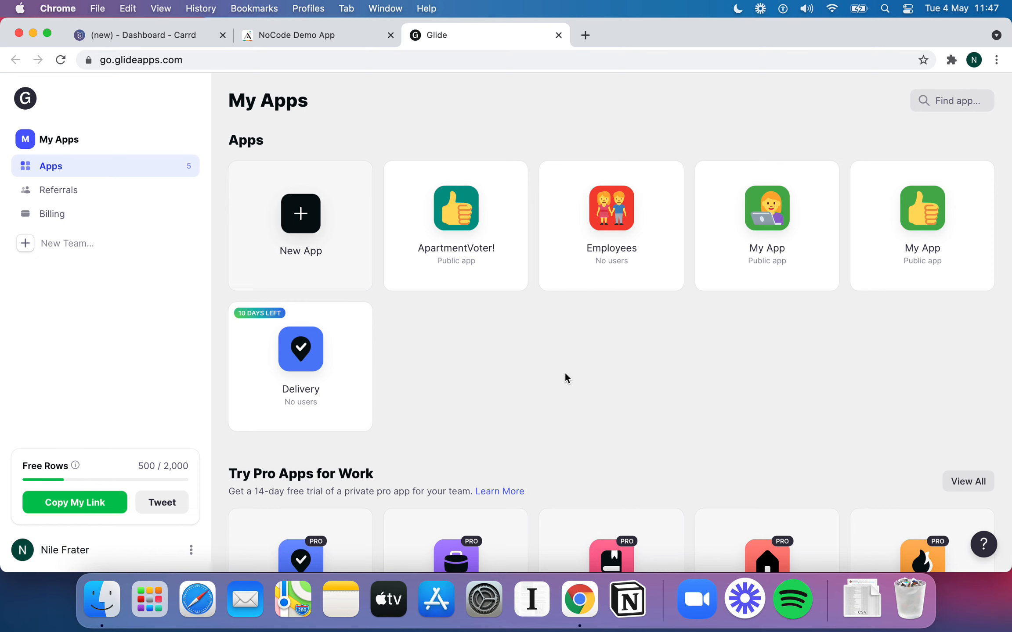
click(322, 211)
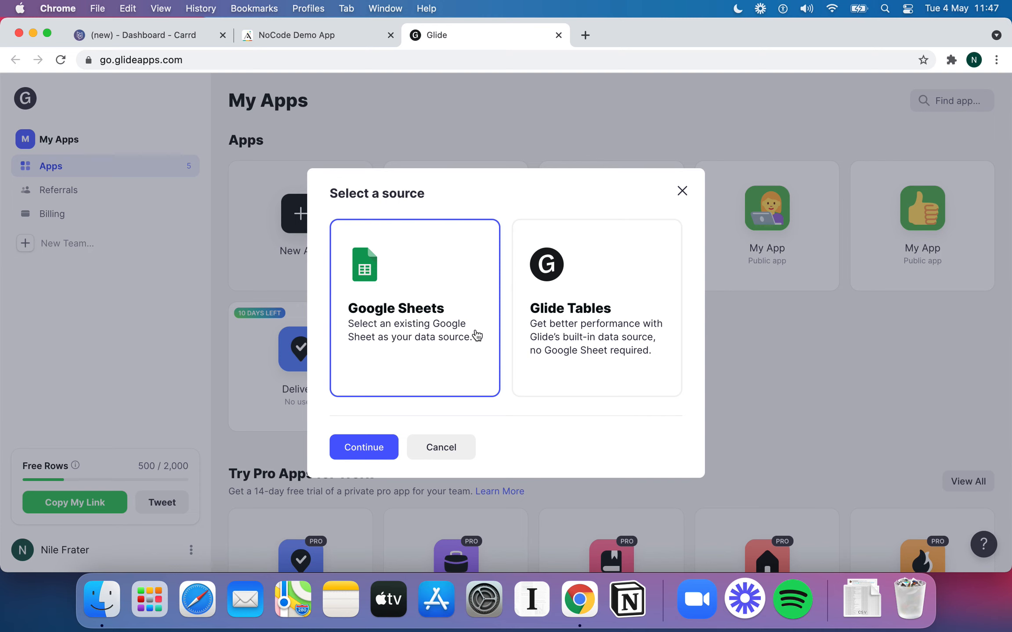
click(595, 329)
Create My App, try Calendar and Map styles for Things, keep List, then view its data
click(376, 446)
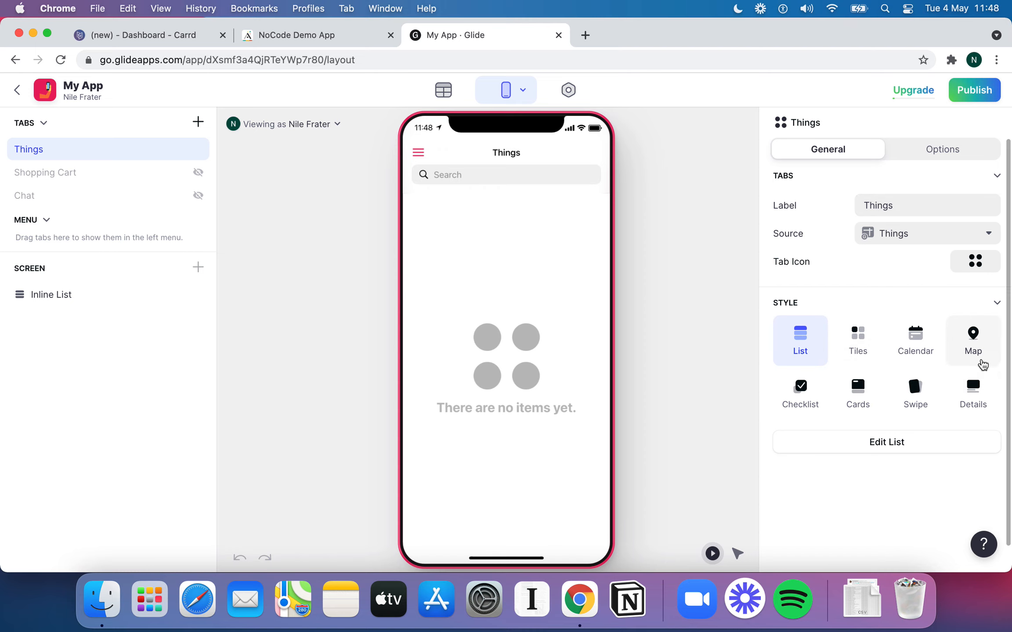
click(917, 347)
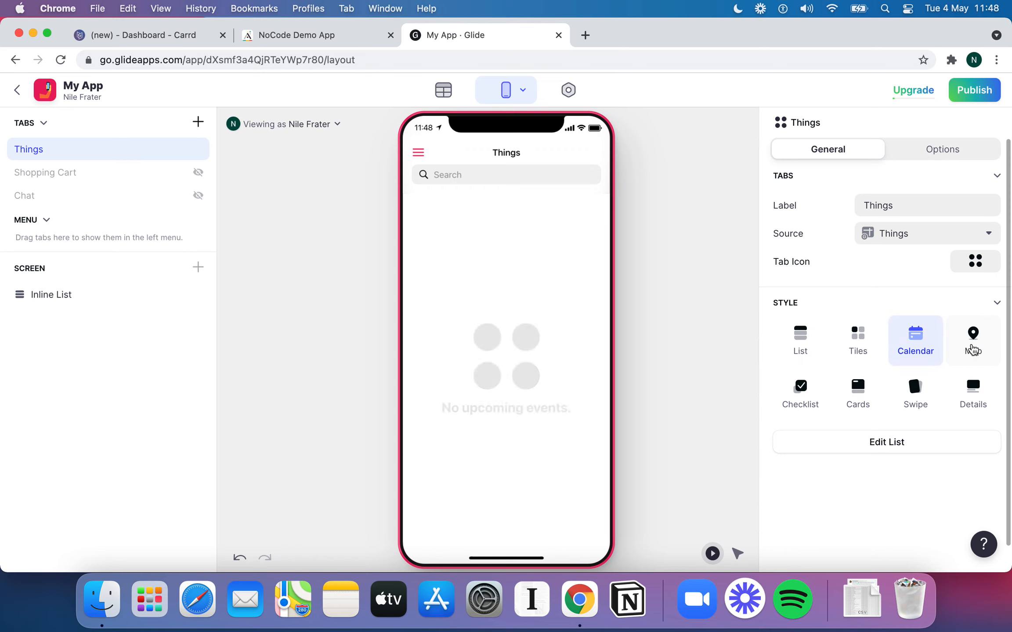
click(975, 349)
click(804, 339)
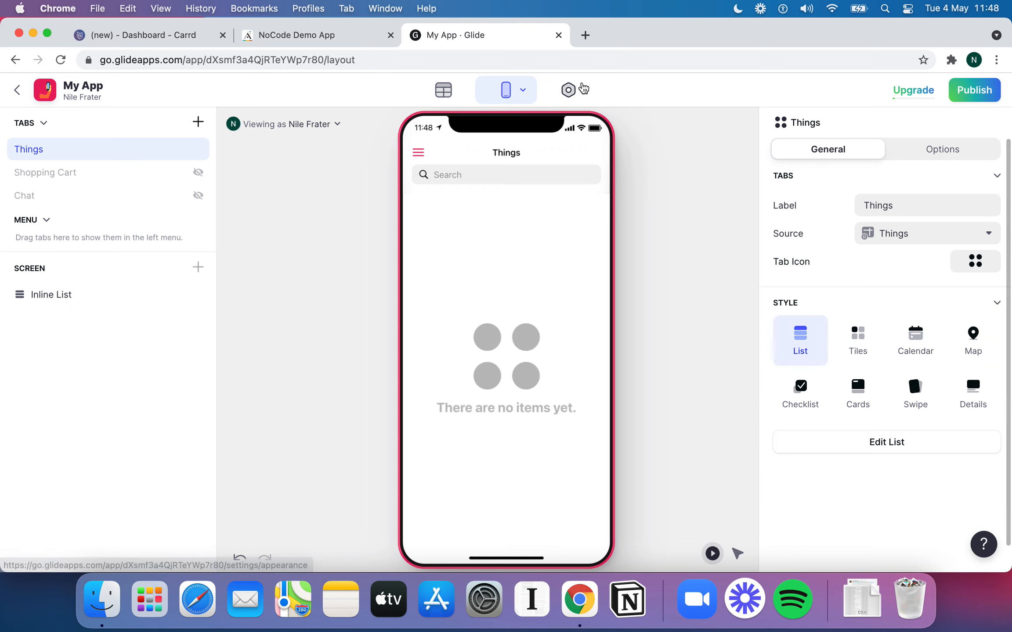
click(444, 94)
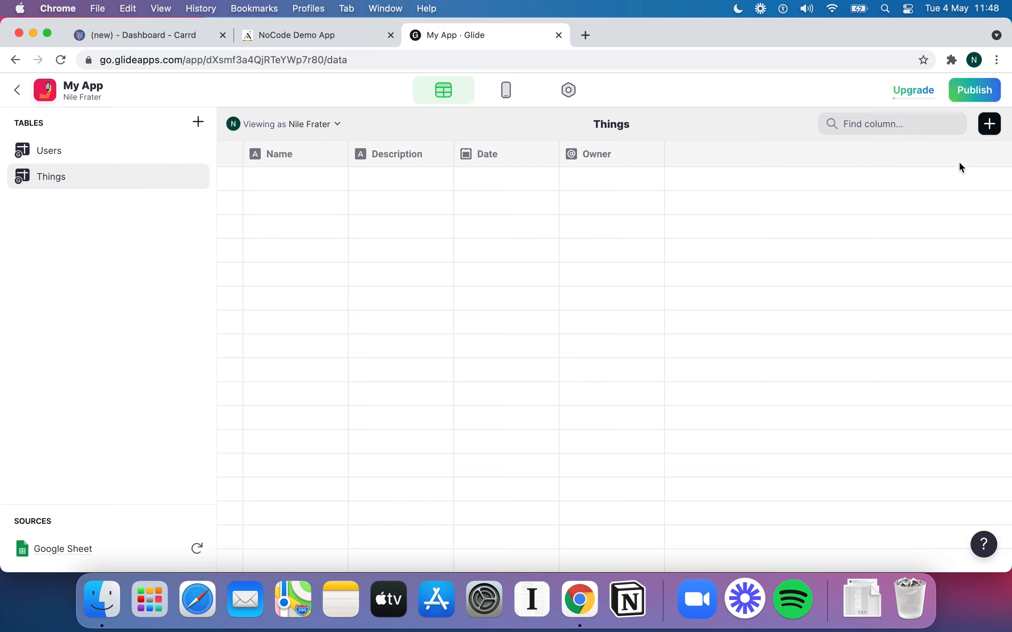
Start a new Things column, browse column types, cancel it, and return to the layout
click(992, 127)
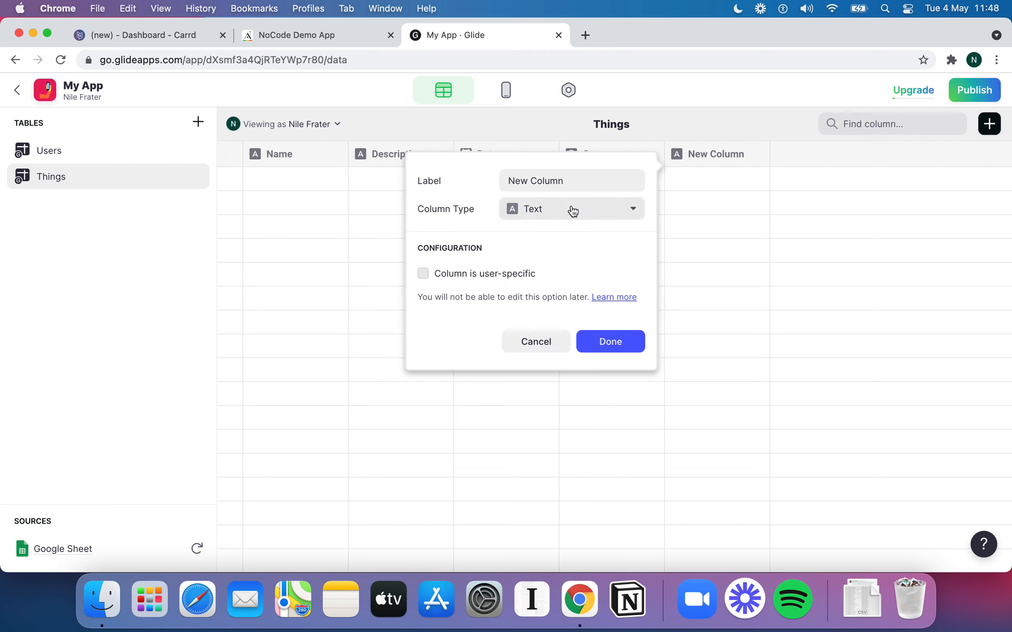
click(589, 210)
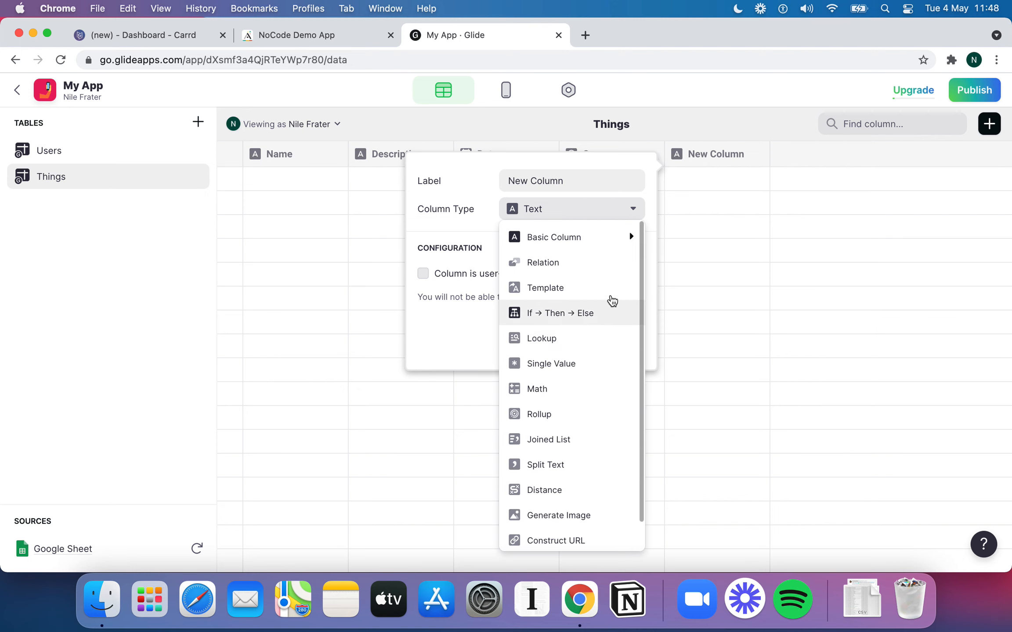
mouse_move(584, 247)
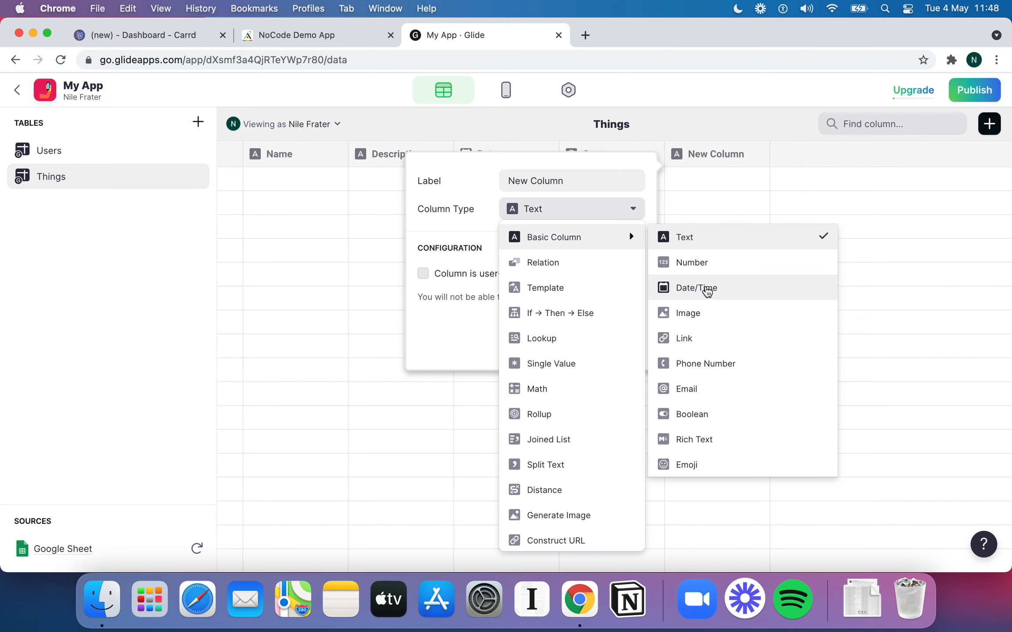
click(319, 271)
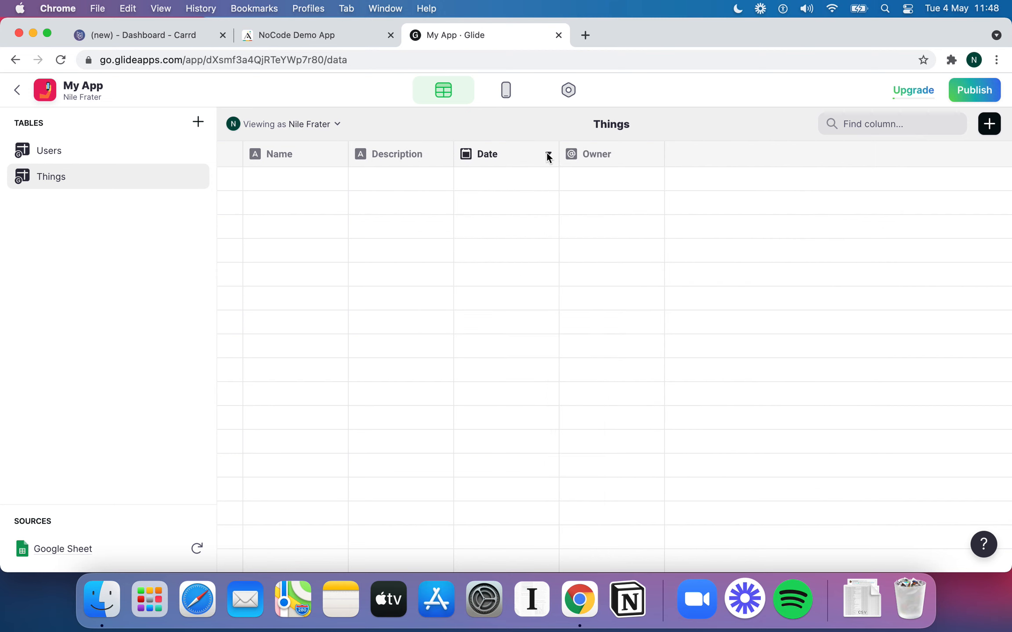
click(517, 99)
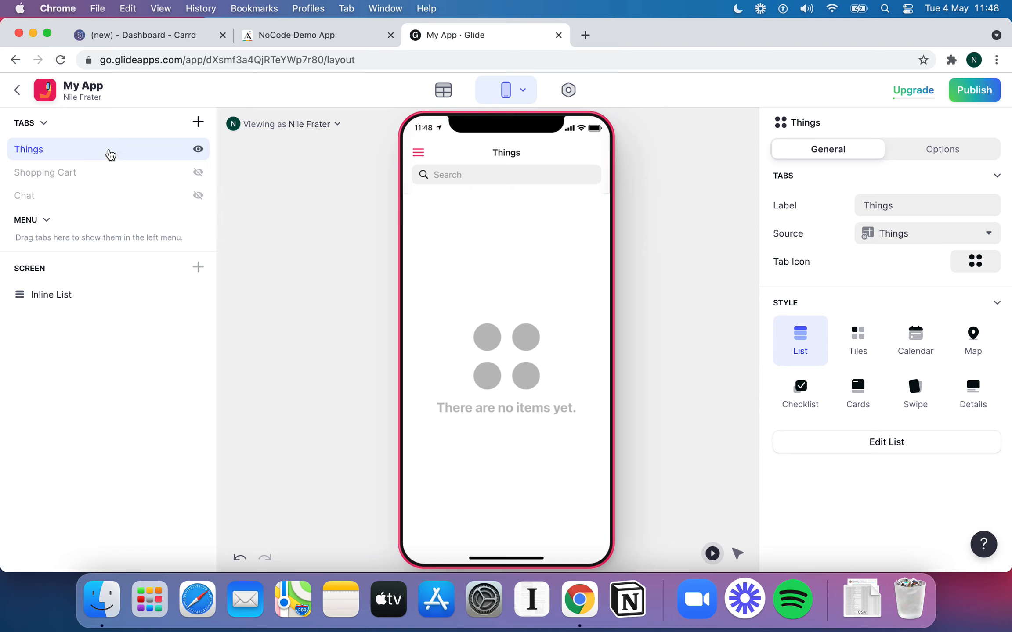
Open the Delivery template app from My Apps and view its Trips data table
click(17, 90)
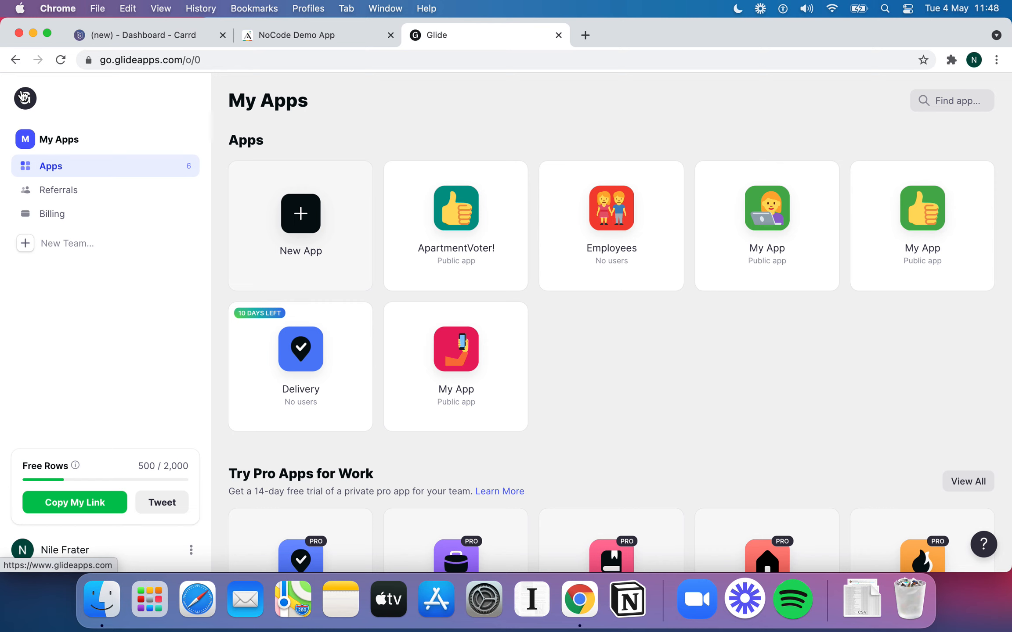
scroll(374, 268, down, 1)
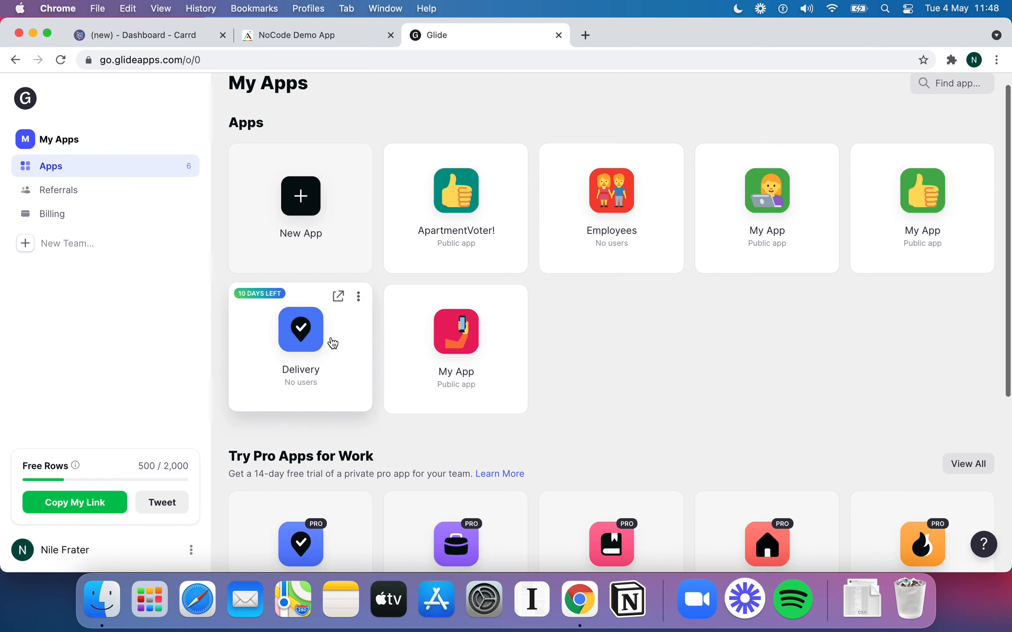
click(333, 343)
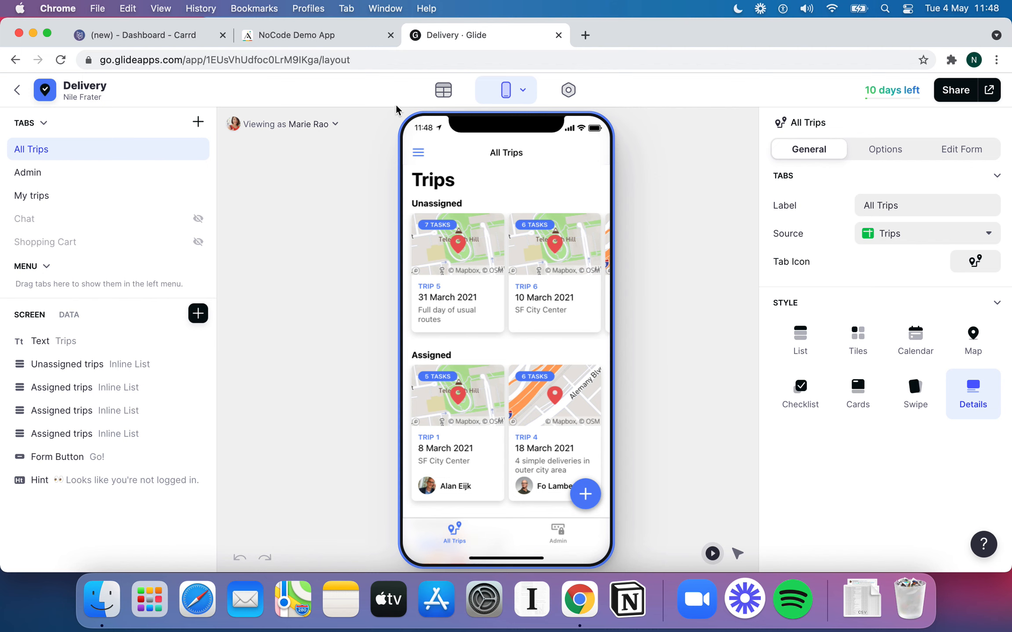
click(443, 90)
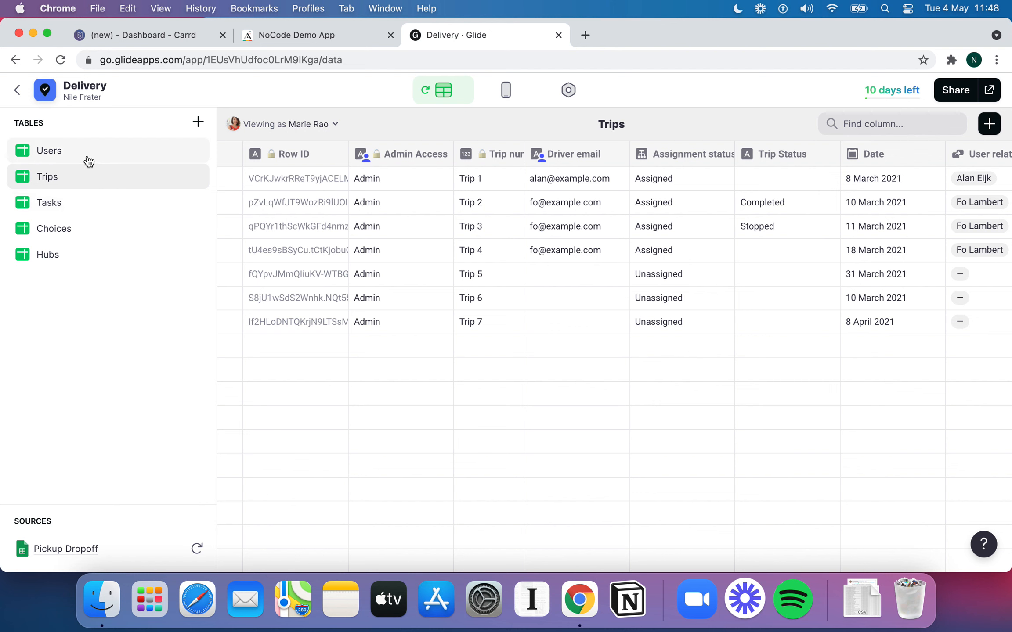
Browse the Users, Trips, Tasks and Choices tables, ending back on Trips
click(90, 162)
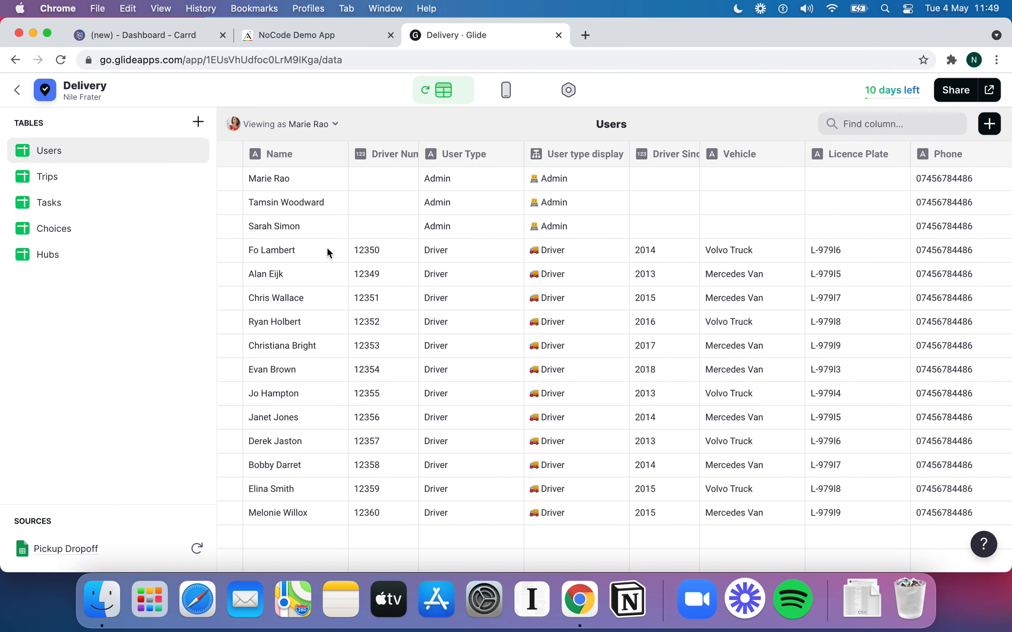
click(97, 175)
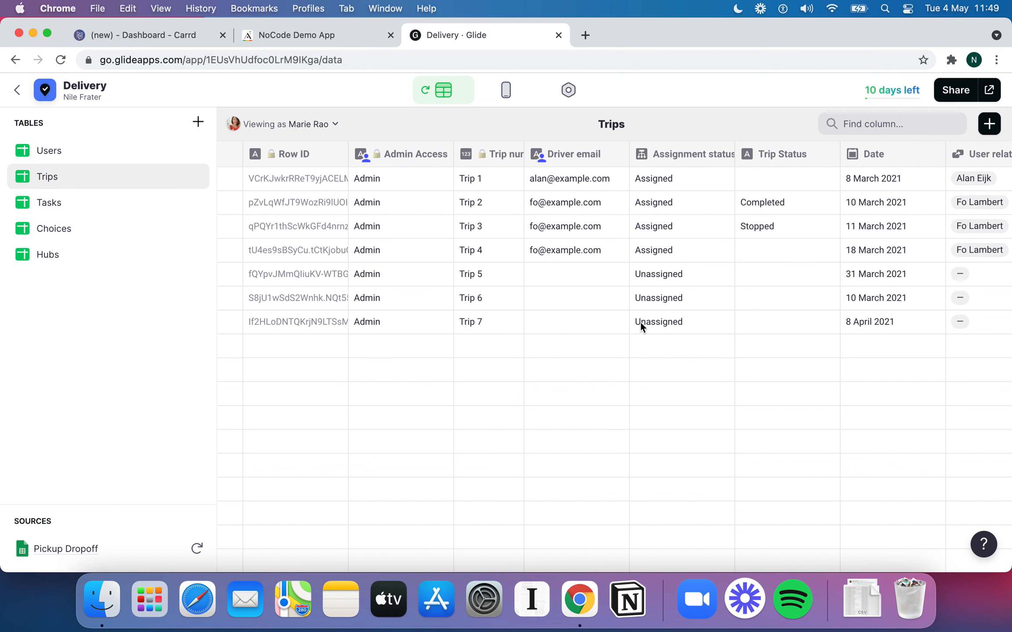
click(123, 203)
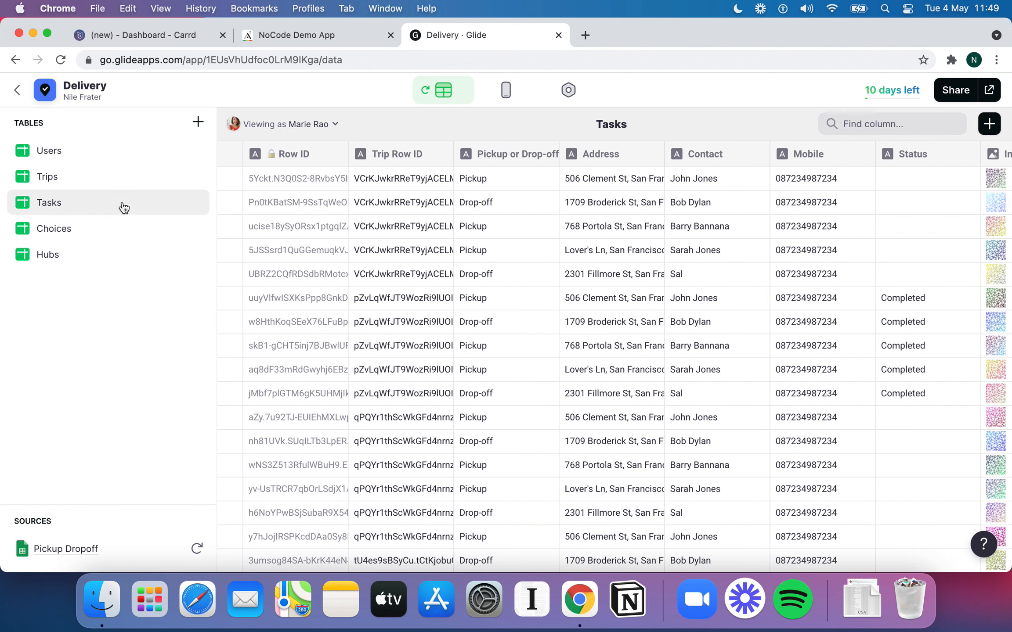
click(135, 229)
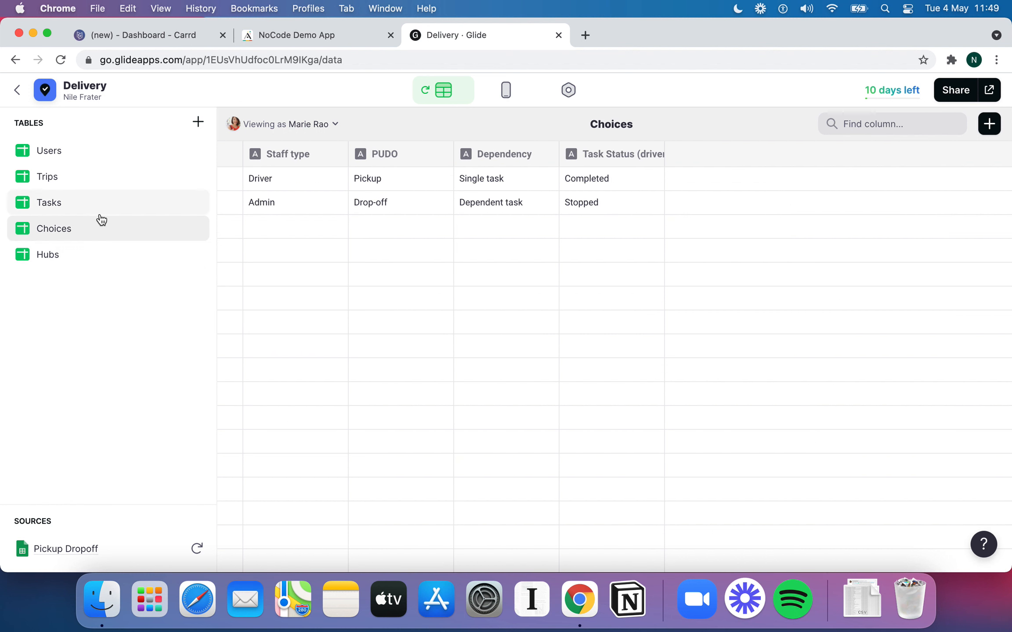
click(80, 176)
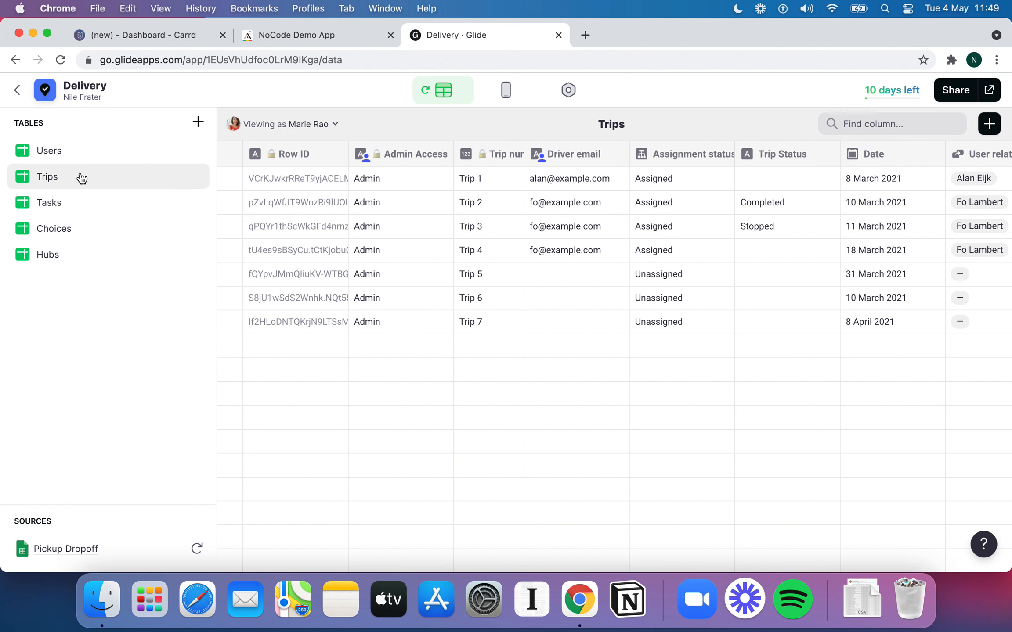
Scroll across all of the Trips table's columns and partway back
scroll(483, 322, right, 5)
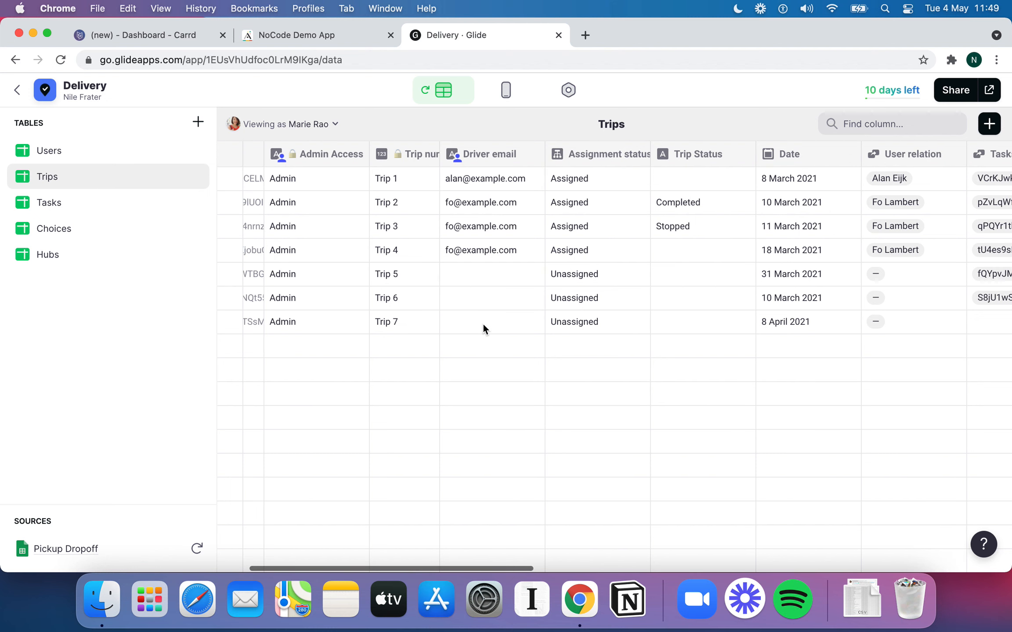
scroll(483, 323, right, 5)
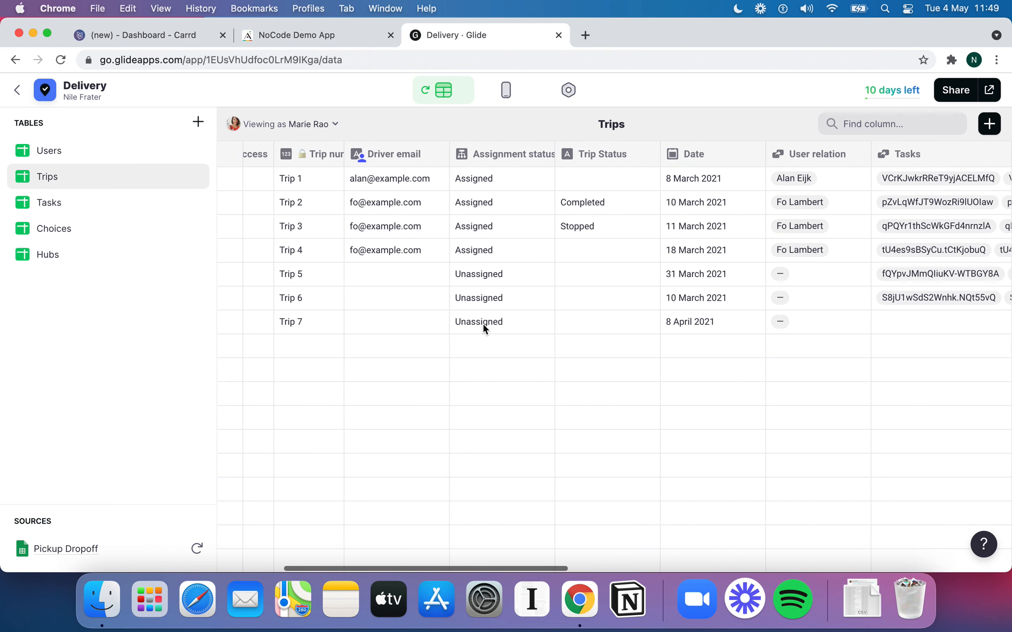
scroll(483, 322, right, 5)
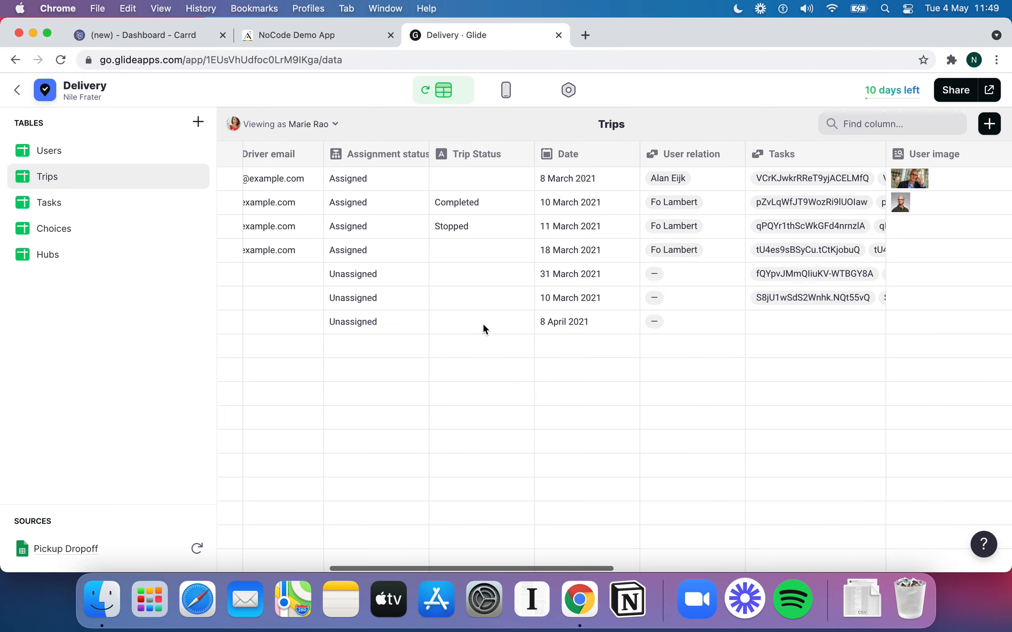
scroll(483, 324, right, 12)
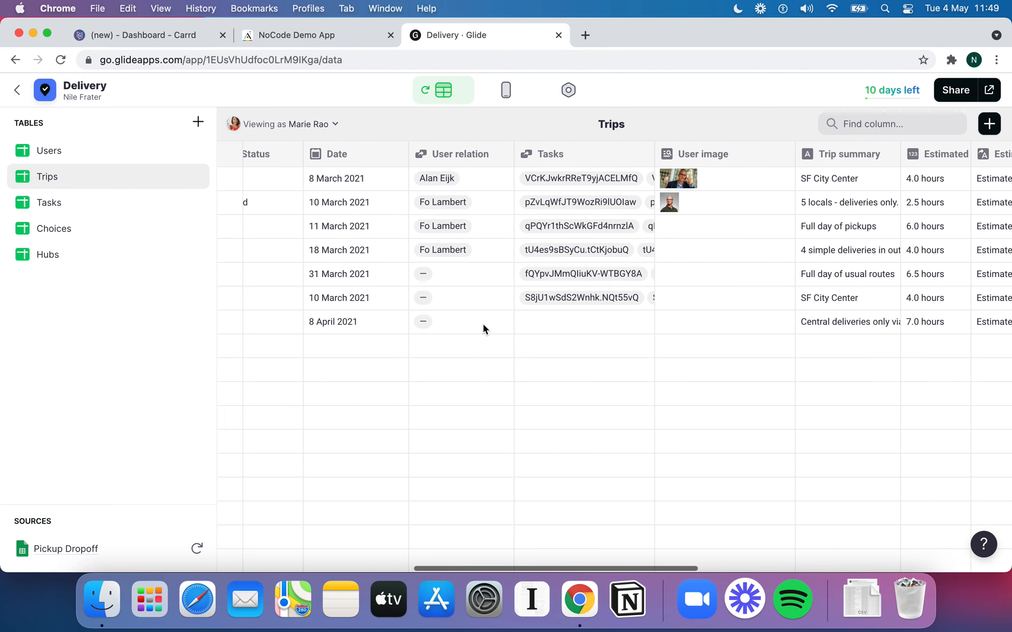
scroll(662, 286, right, 3)
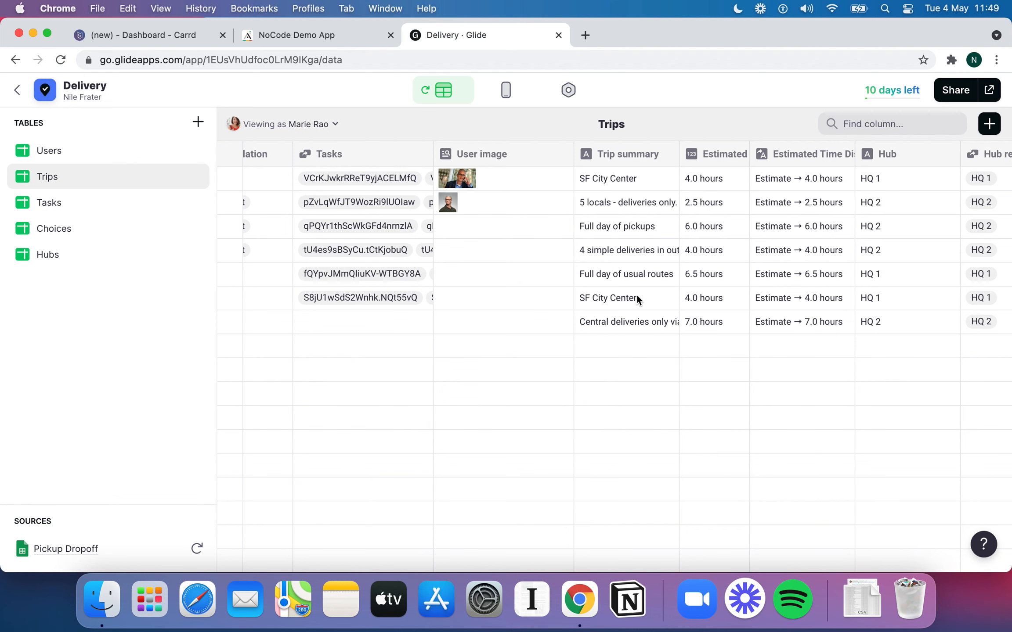
scroll(651, 305, right, 10)
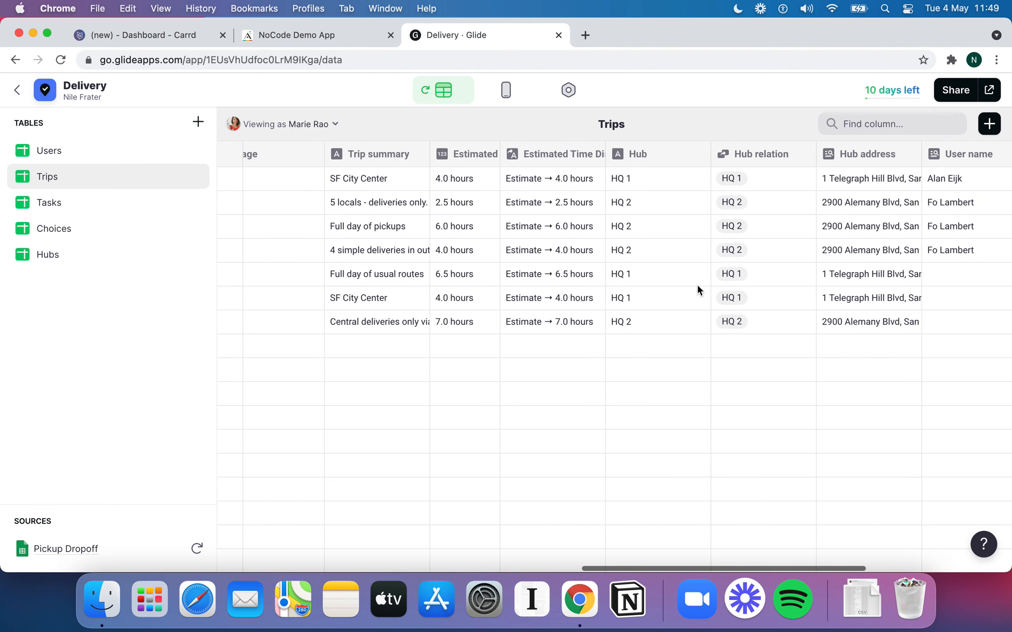
scroll(632, 231, right, 8)
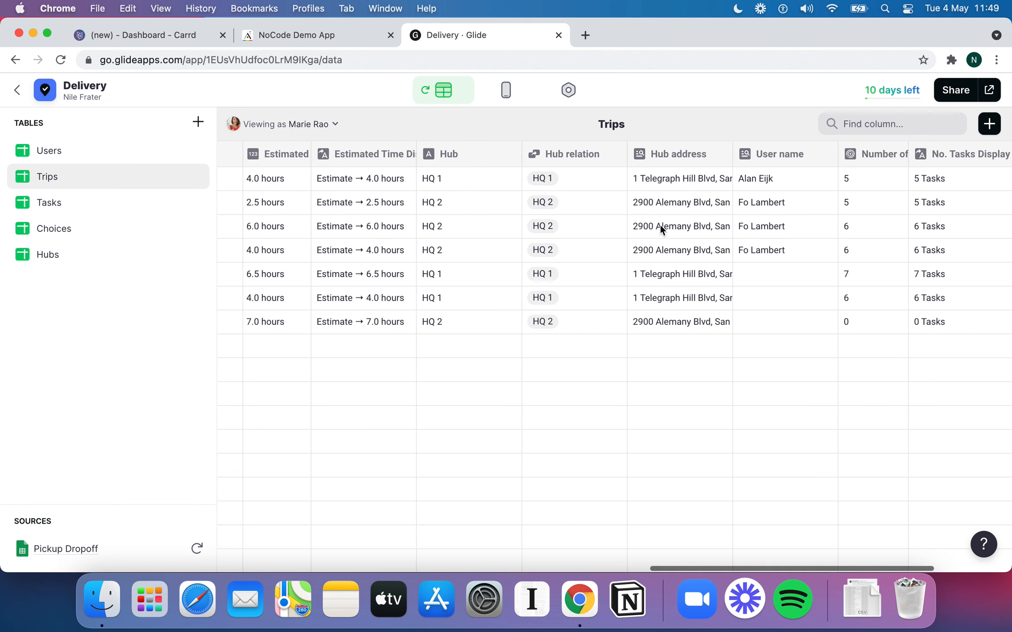
scroll(683, 230, right, 7)
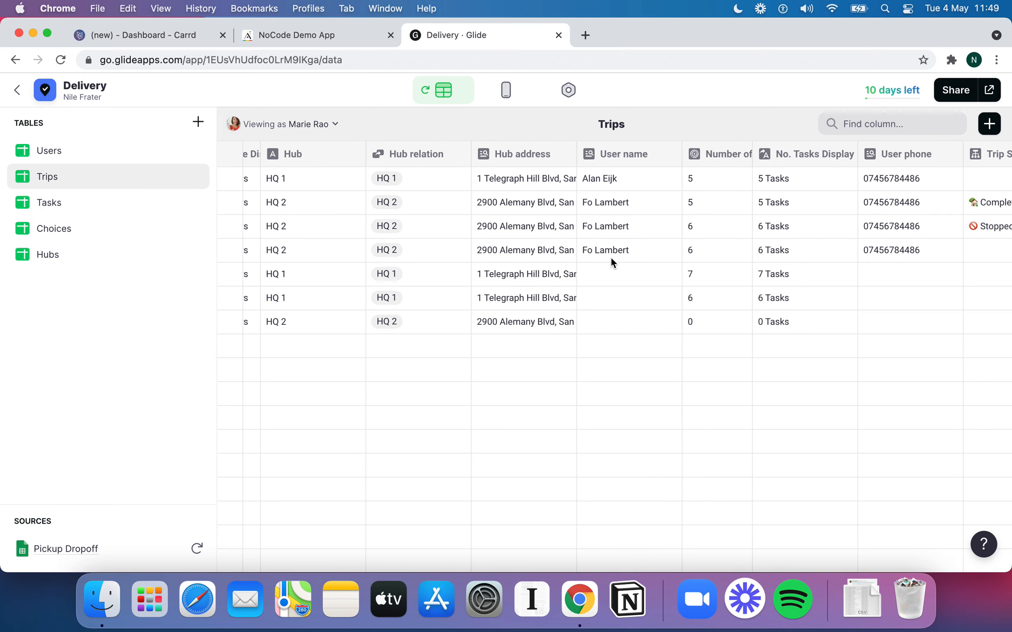
scroll(612, 266, right, 3)
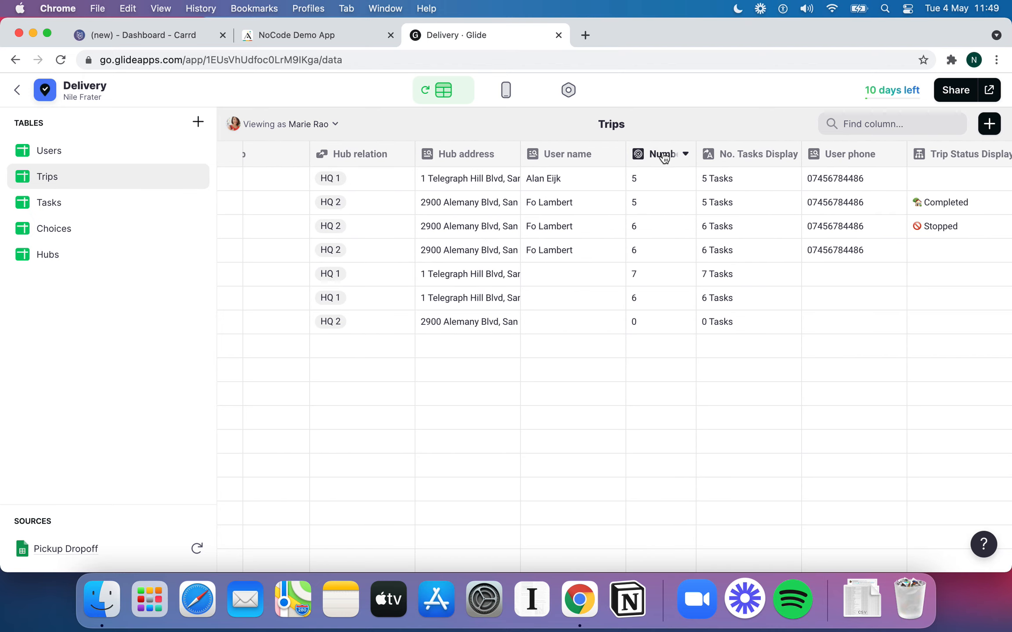
scroll(550, 226, left, 4)
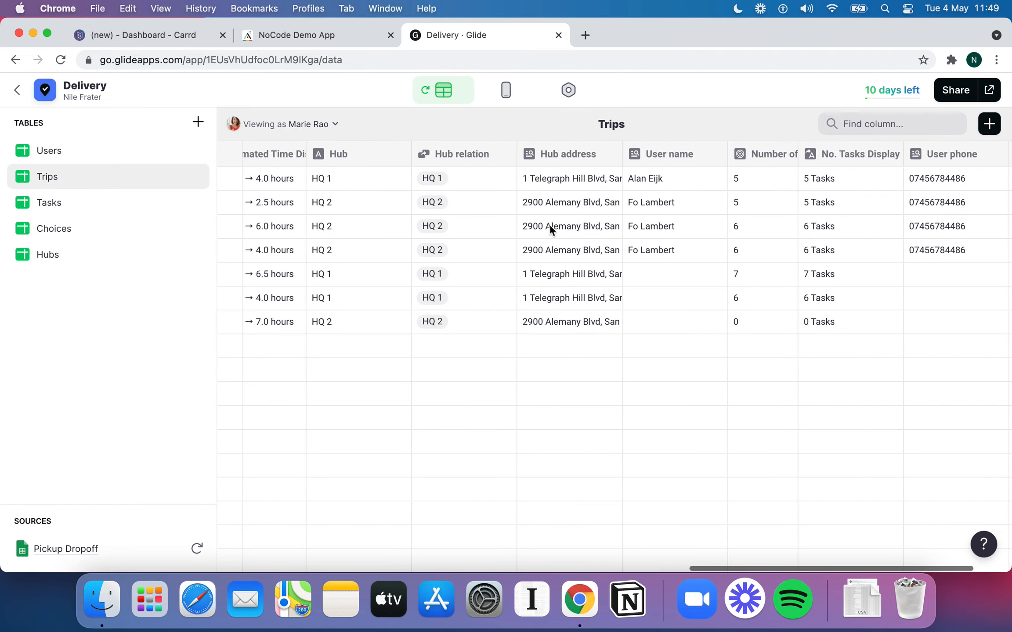
scroll(550, 225, left, 20)
Look across the Users table's columns, then return to the layout editor previewing All Trips
click(64, 154)
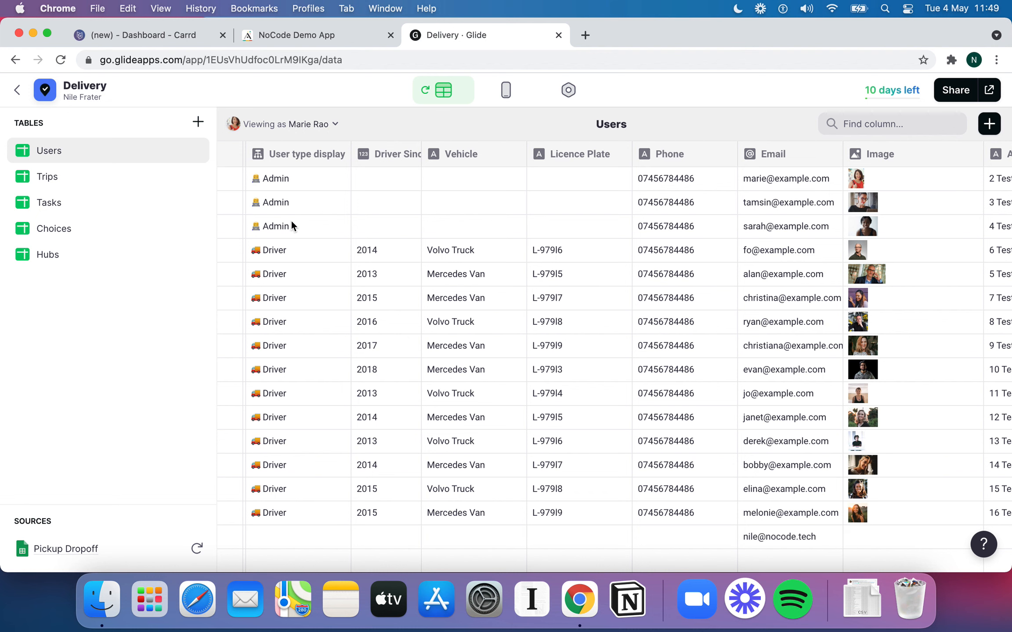
scroll(342, 303, right, 2)
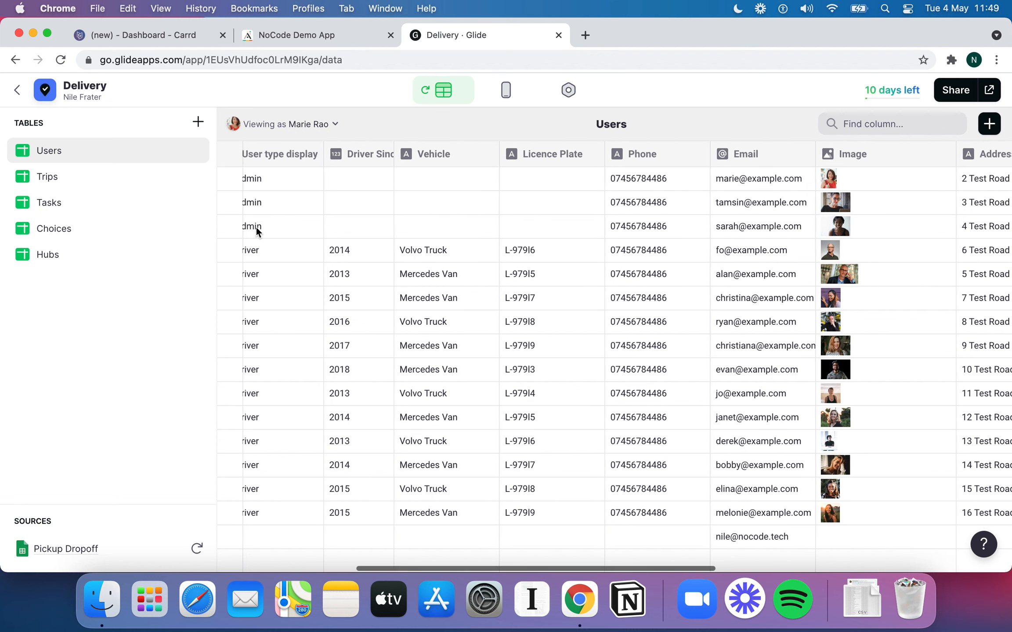
scroll(321, 255, left, 2)
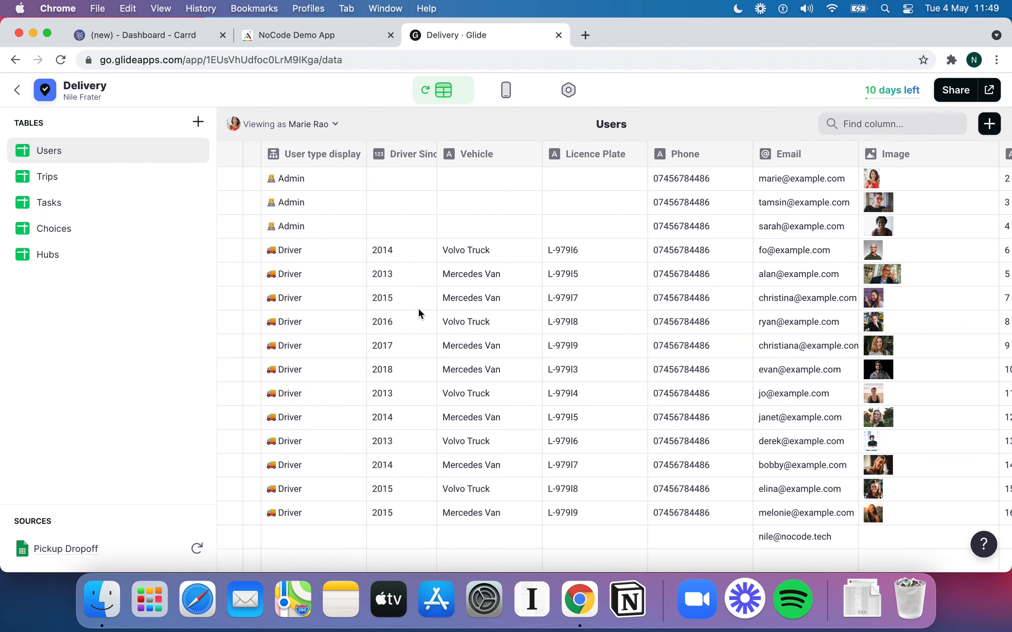
scroll(373, 281, right, 2)
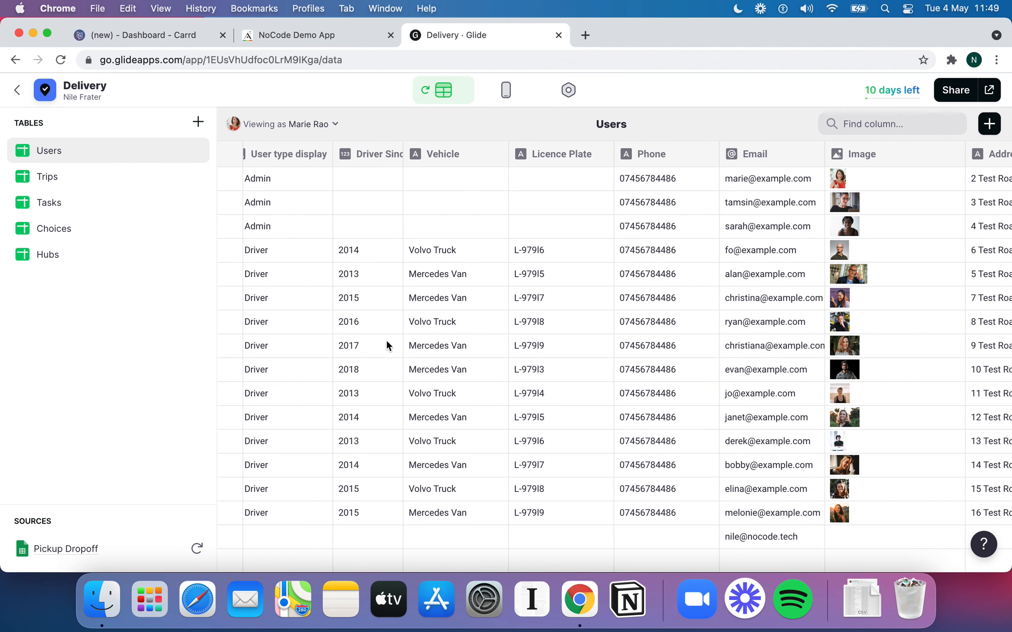
scroll(451, 341, right, 15)
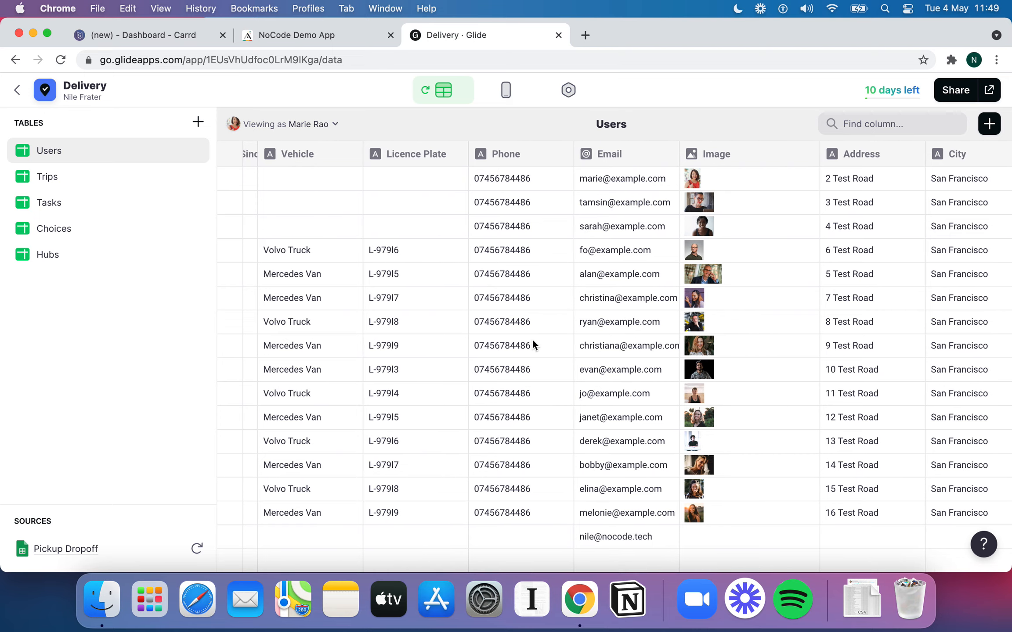
scroll(659, 325, right, 8)
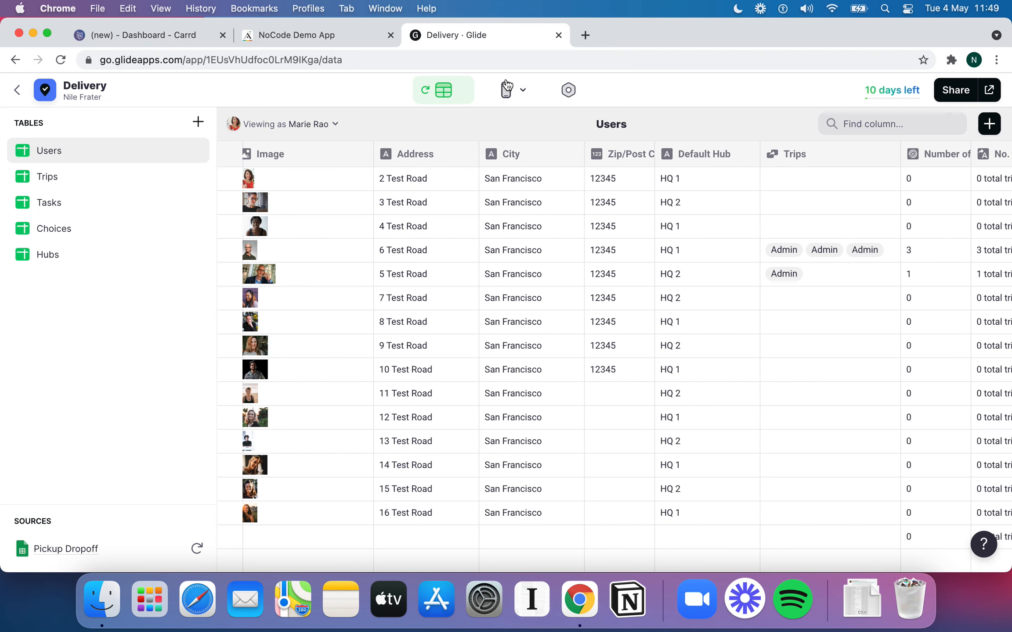
click(506, 90)
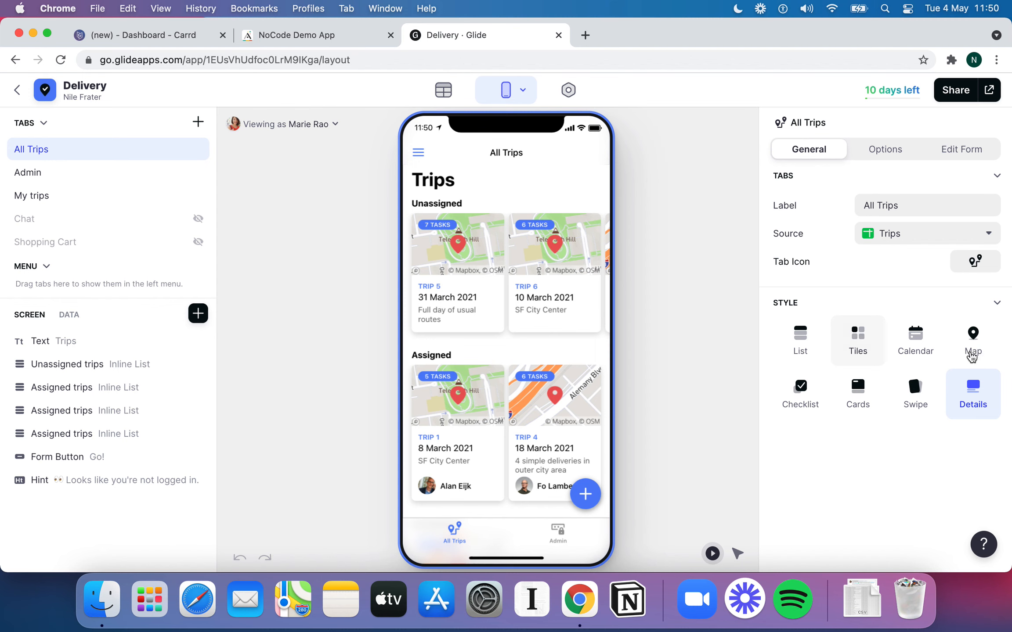
click(972, 347)
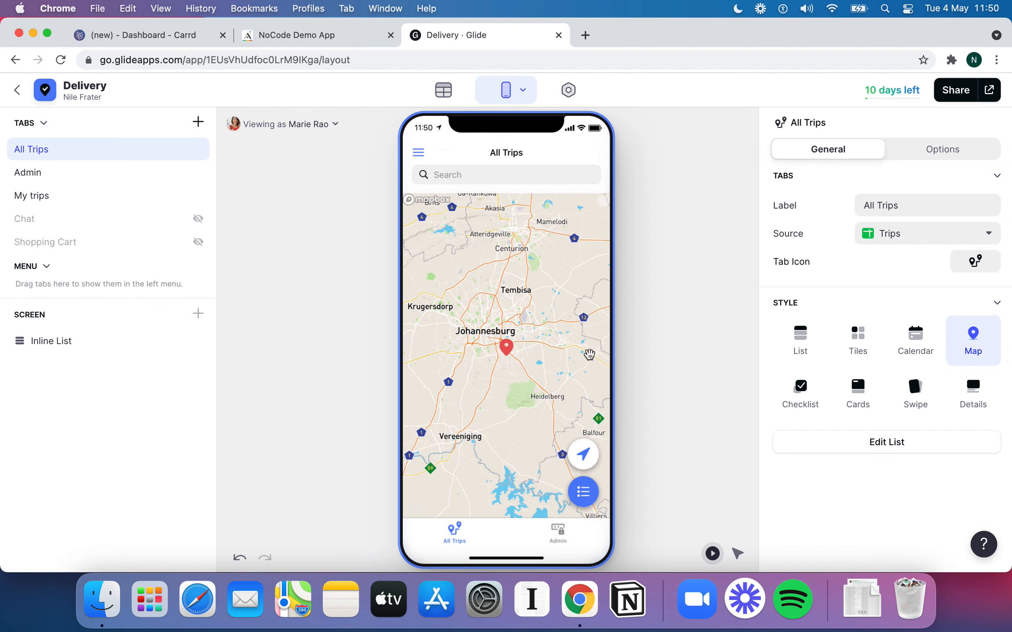
click(932, 348)
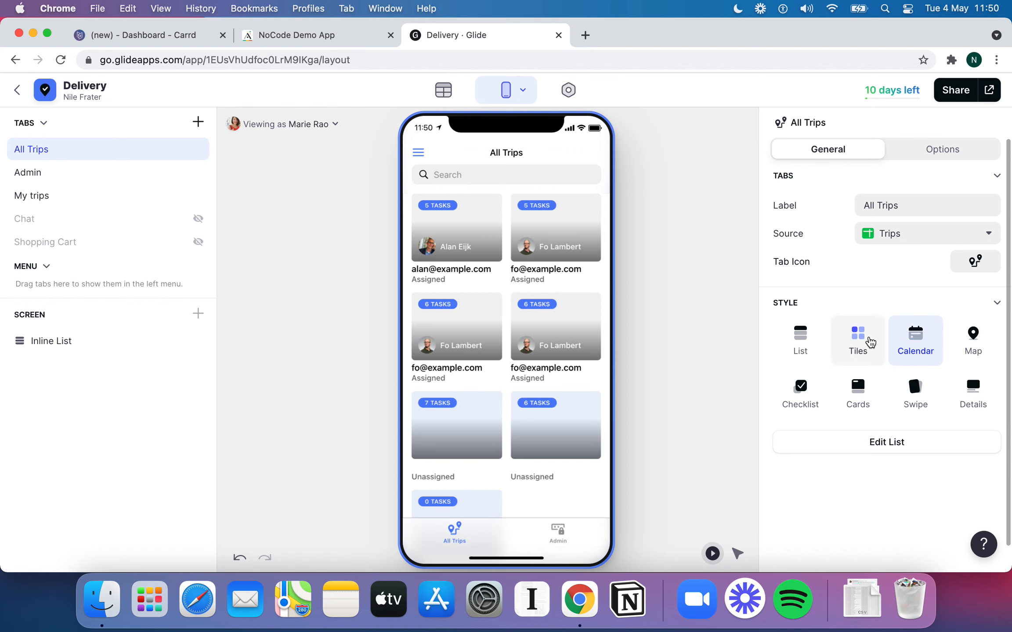
click(870, 342)
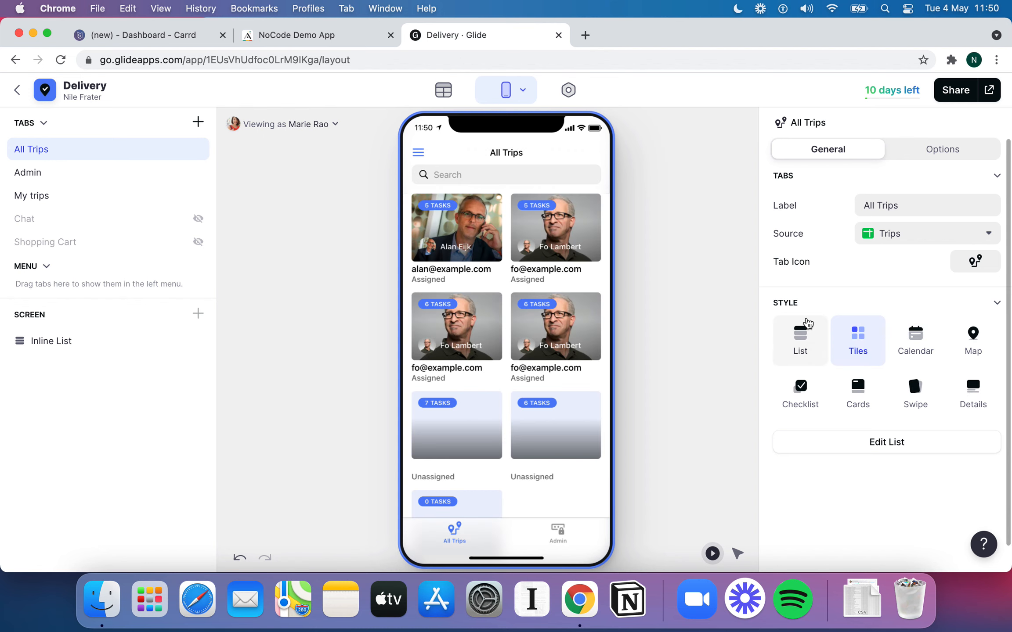
click(808, 324)
click(806, 400)
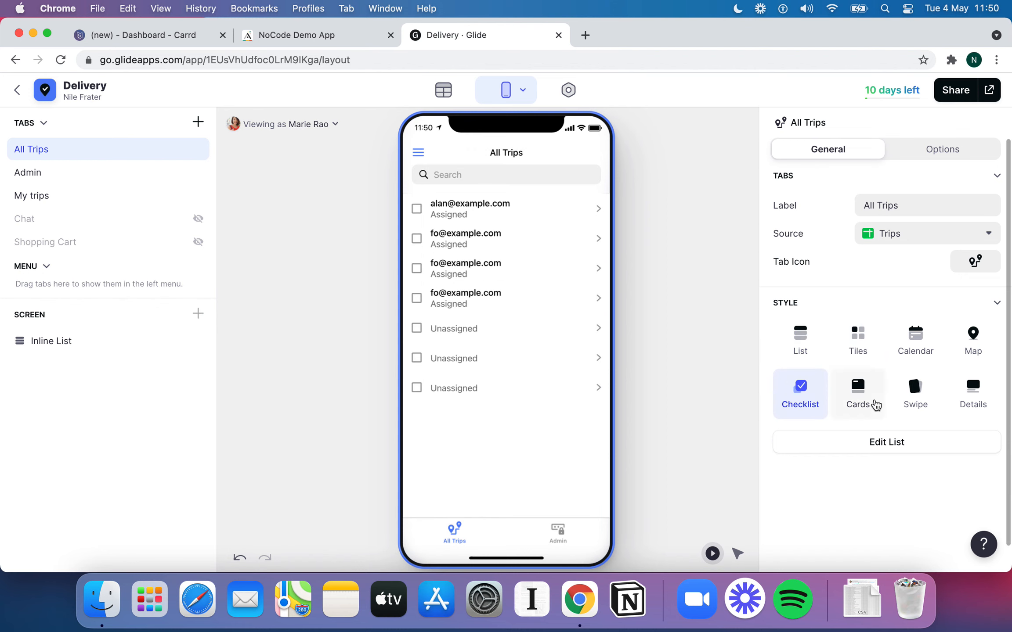
click(875, 405)
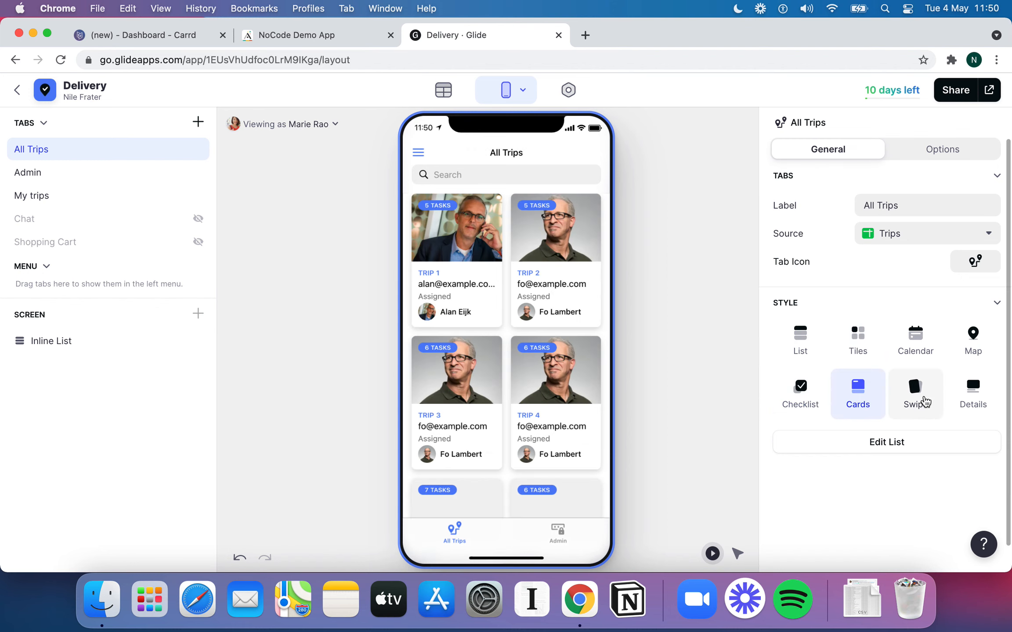
click(925, 399)
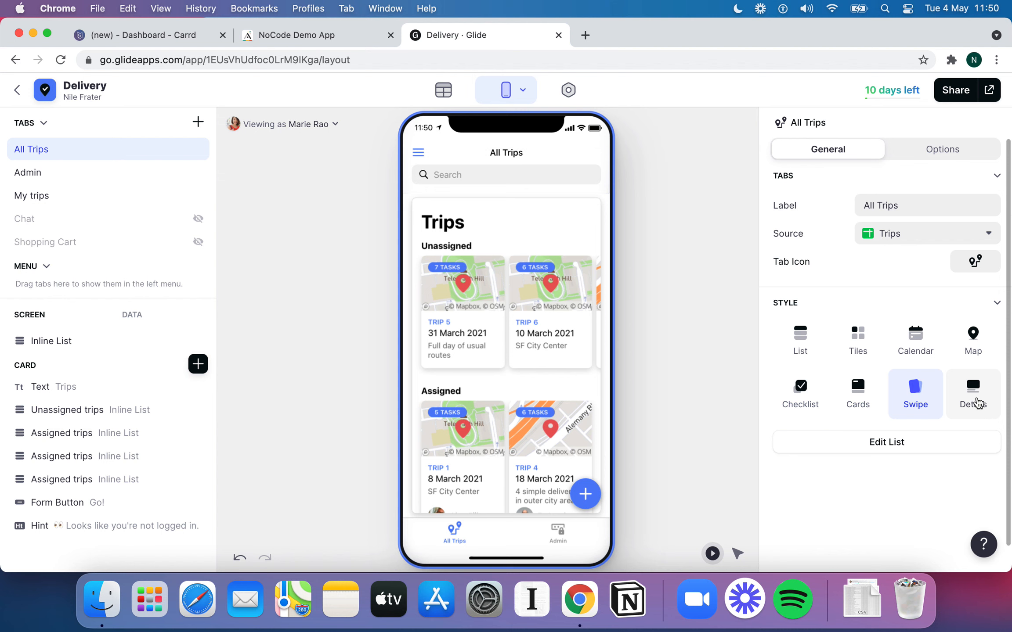
click(978, 396)
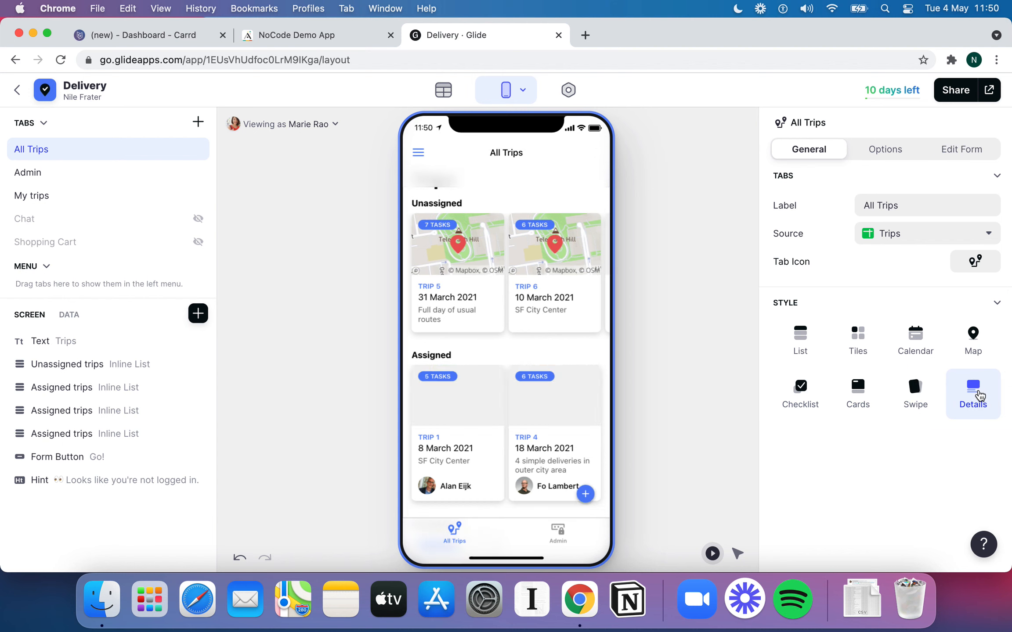
click(464, 302)
Browse the list of components available to add to the screen
scroll(572, 441, down, 2)
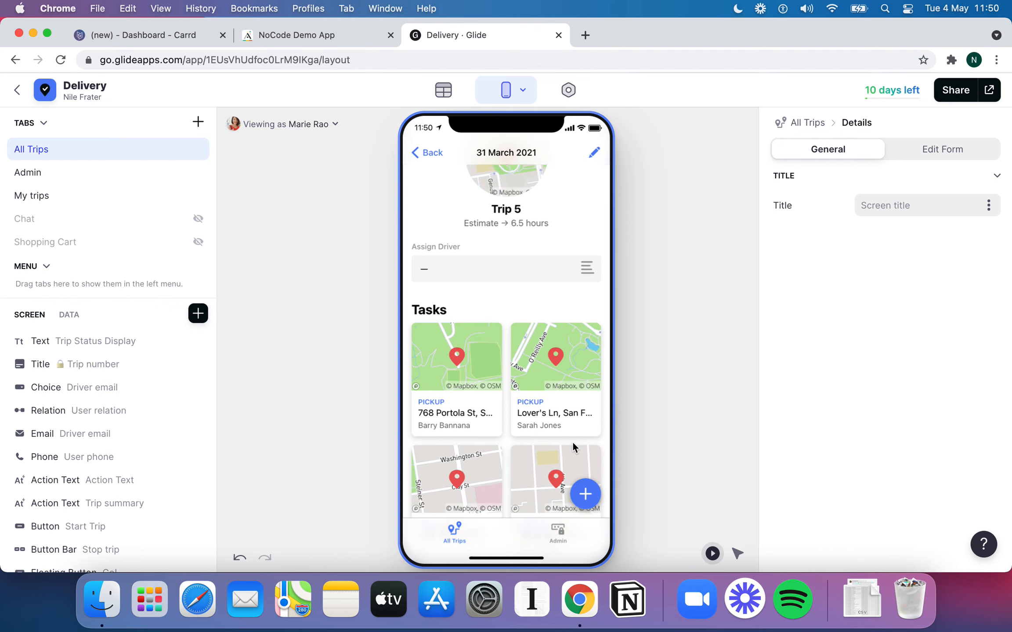
scroll(572, 441, up, 2)
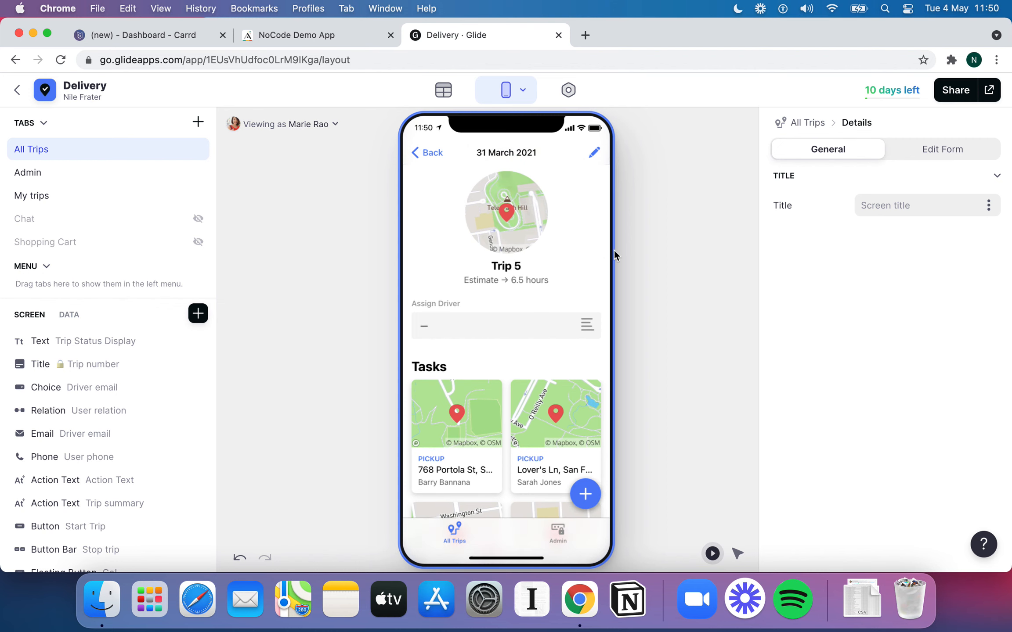
click(198, 313)
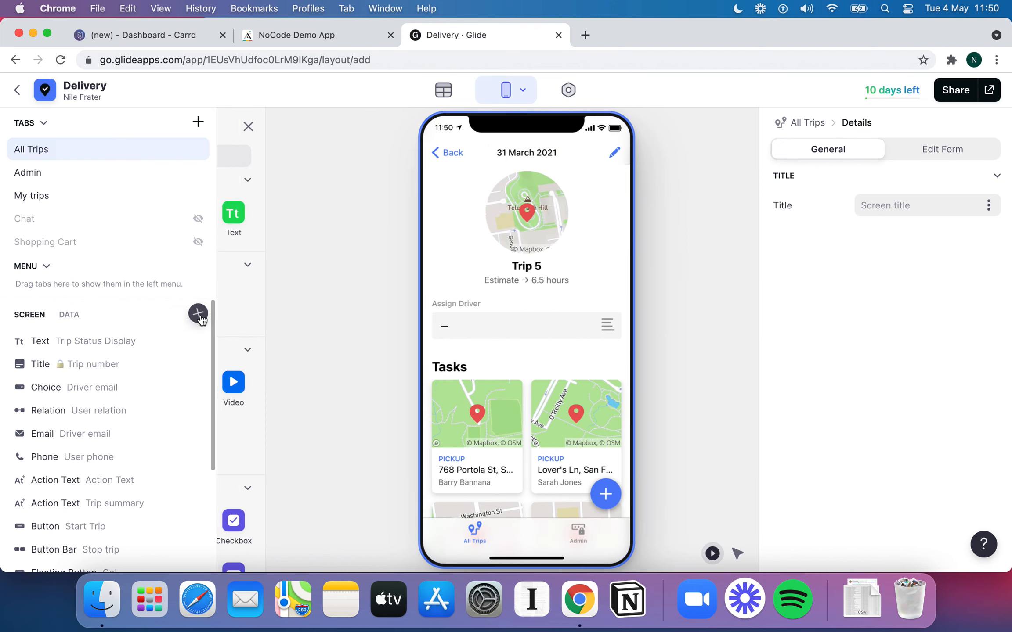
scroll(310, 349, down, 5)
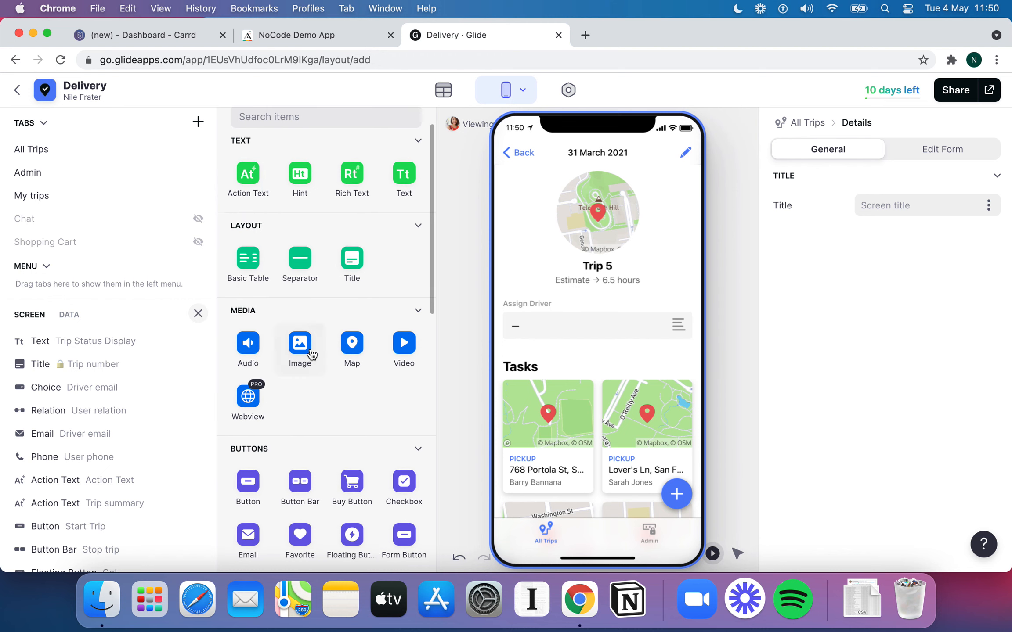
scroll(311, 353, down, 13)
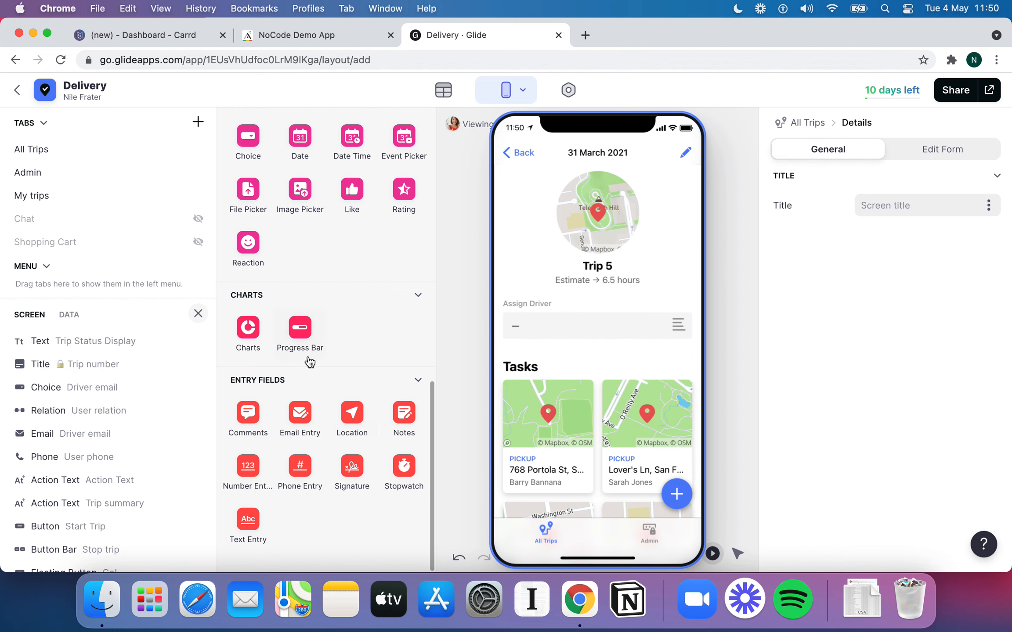
scroll(325, 350, up, 10)
scroll(325, 350, up, 4)
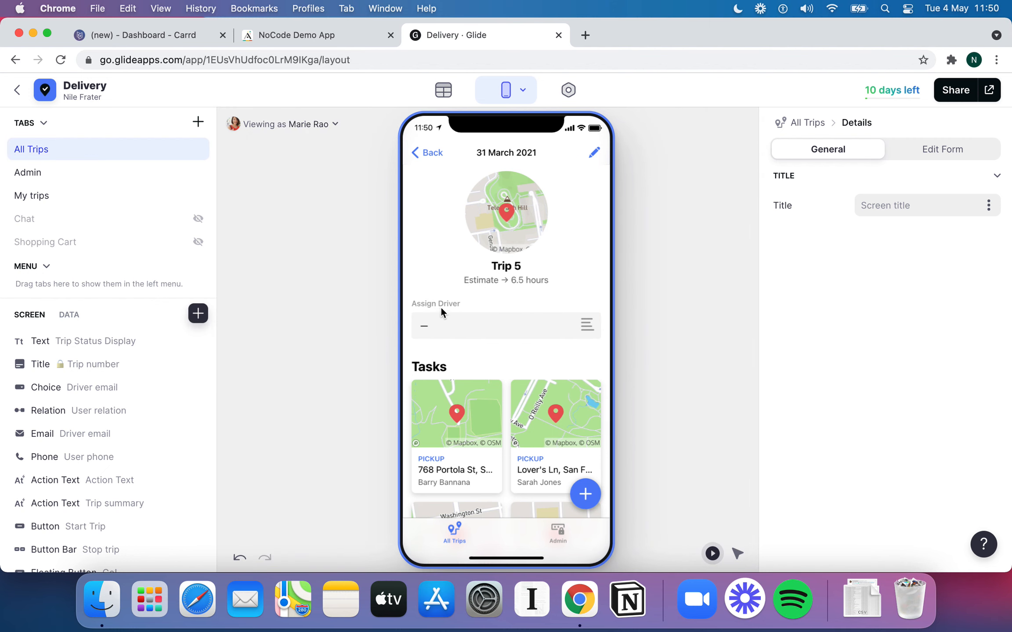
Open the first pickup task's details and launch its address in Google Maps
scroll(461, 361, down, 3)
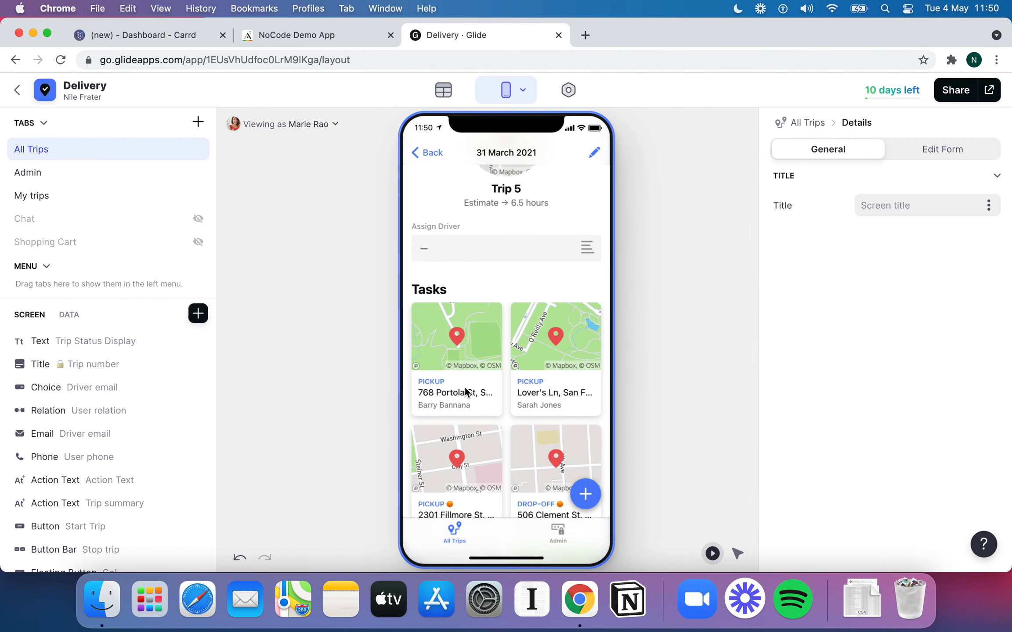
click(473, 370)
click(467, 363)
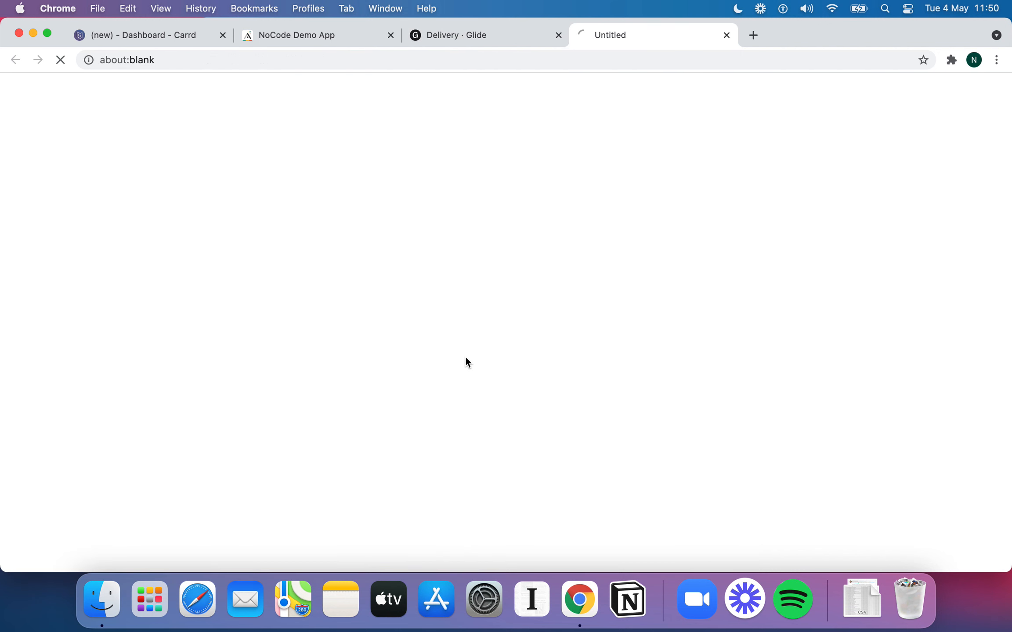
Close the Maps tab and retitle the task's address component 'Address Field'
click(727, 35)
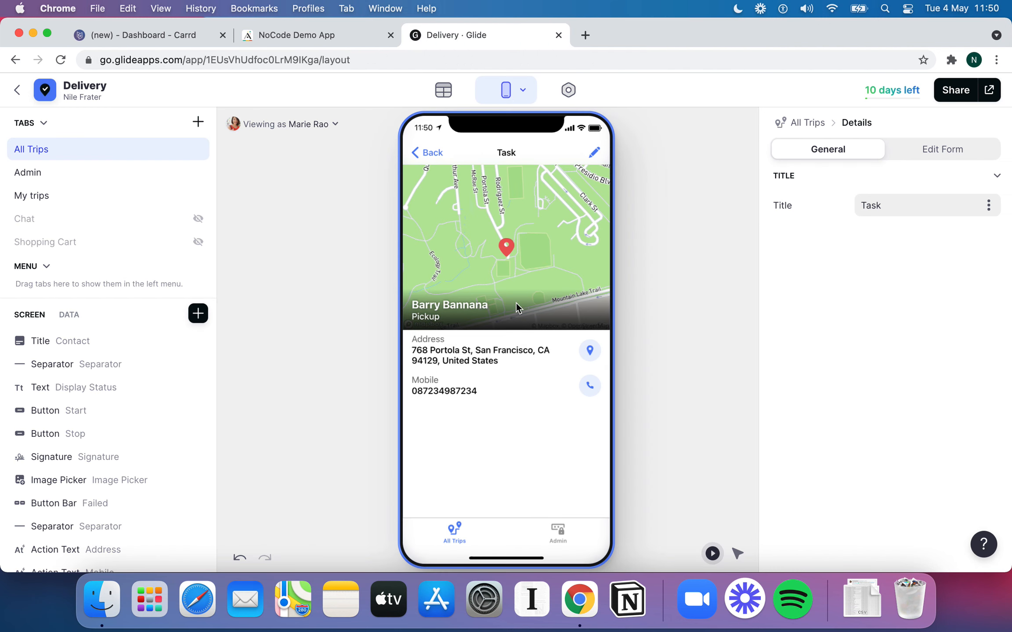
click(737, 554)
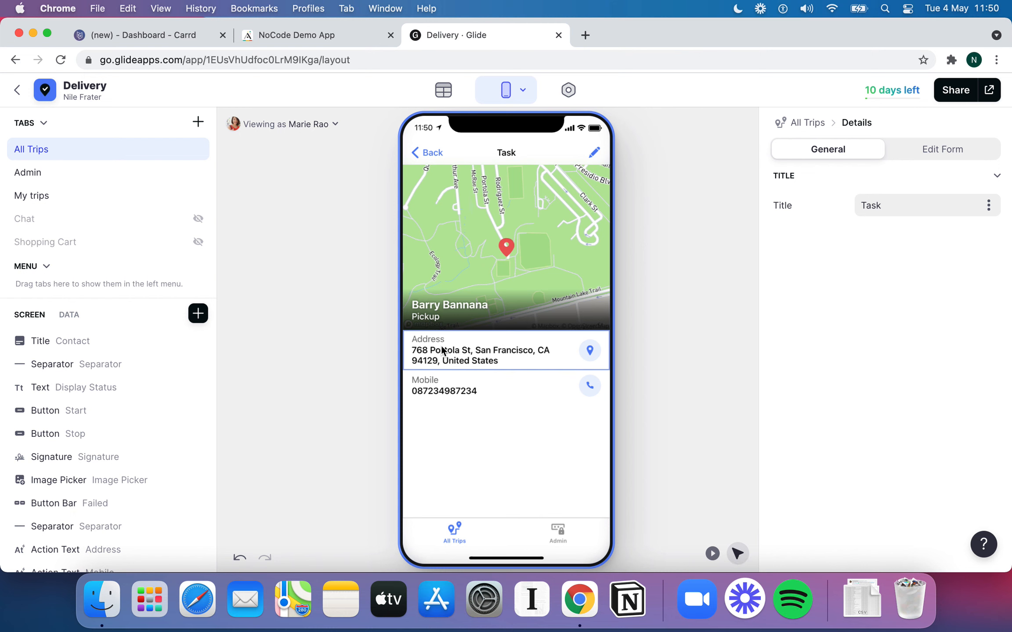
click(443, 351)
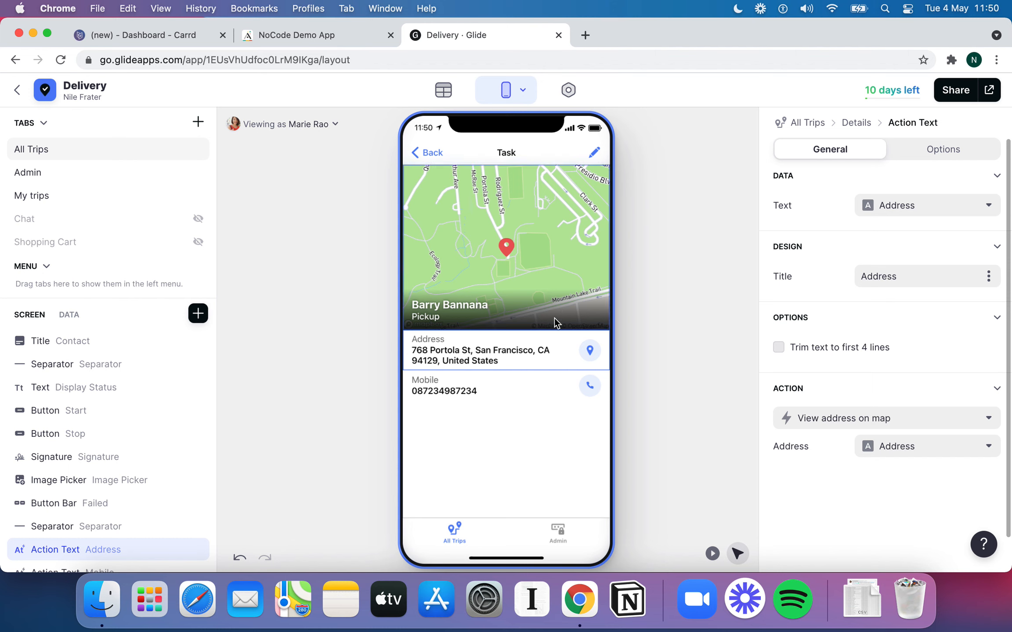
click(926, 275)
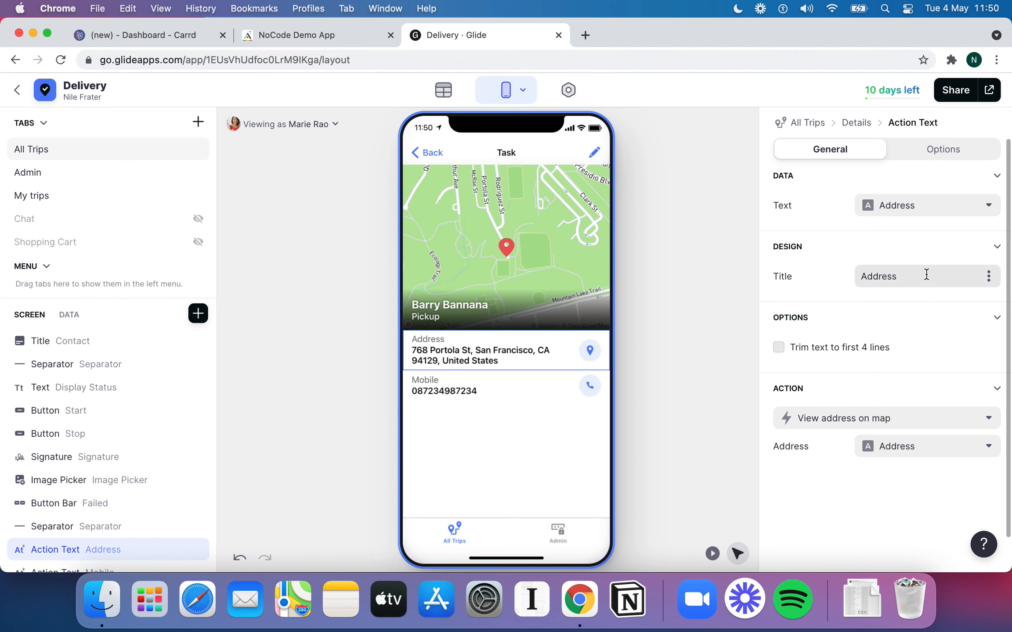
text(Field)
key(Return)
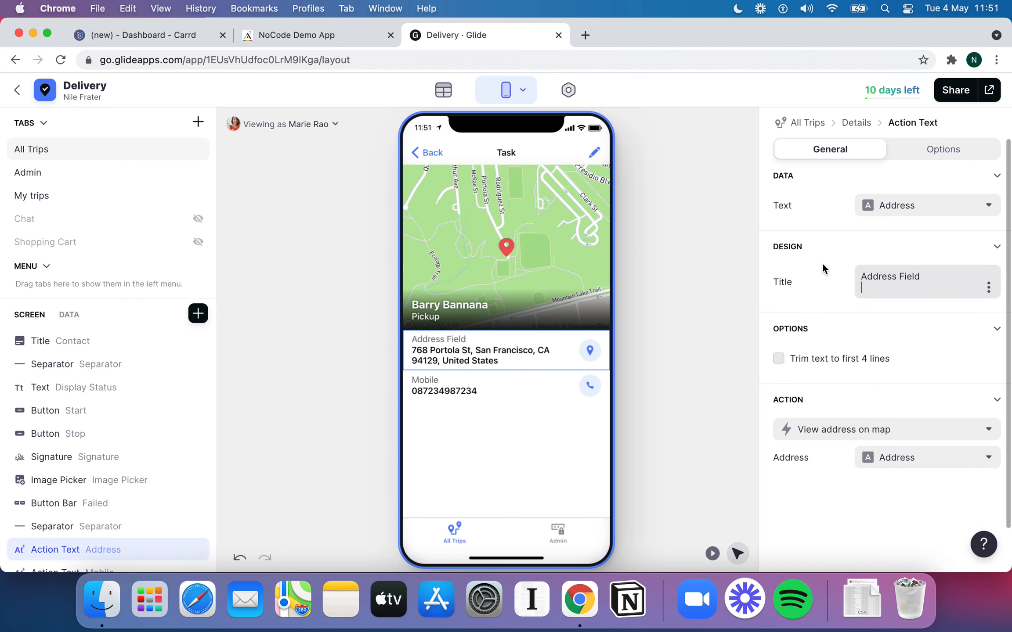
key(BackSpace)
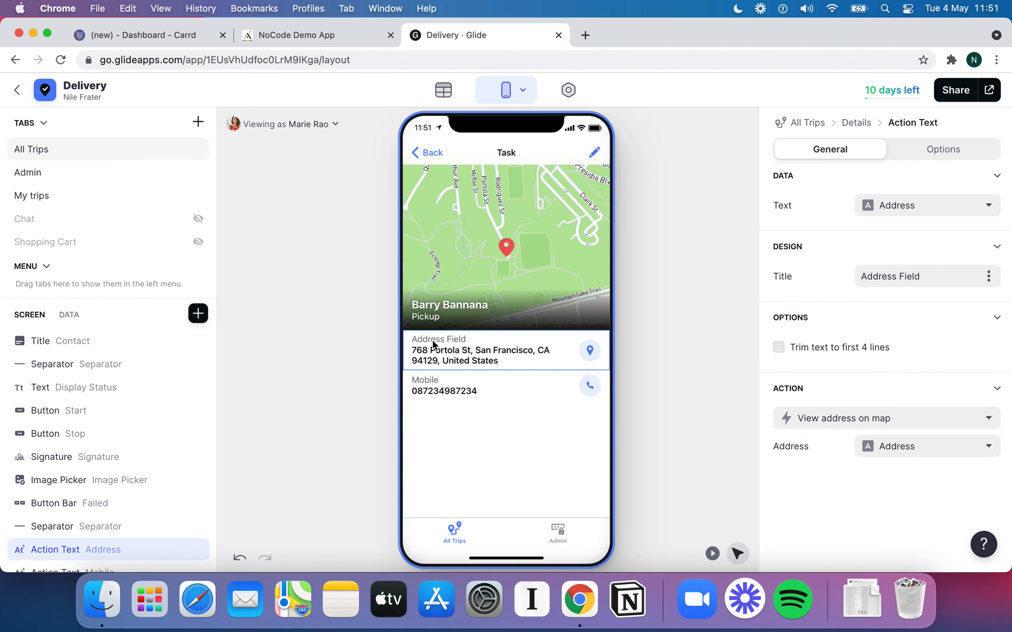
Try the Contact column for the component's text, then revert it to Address
click(926, 204)
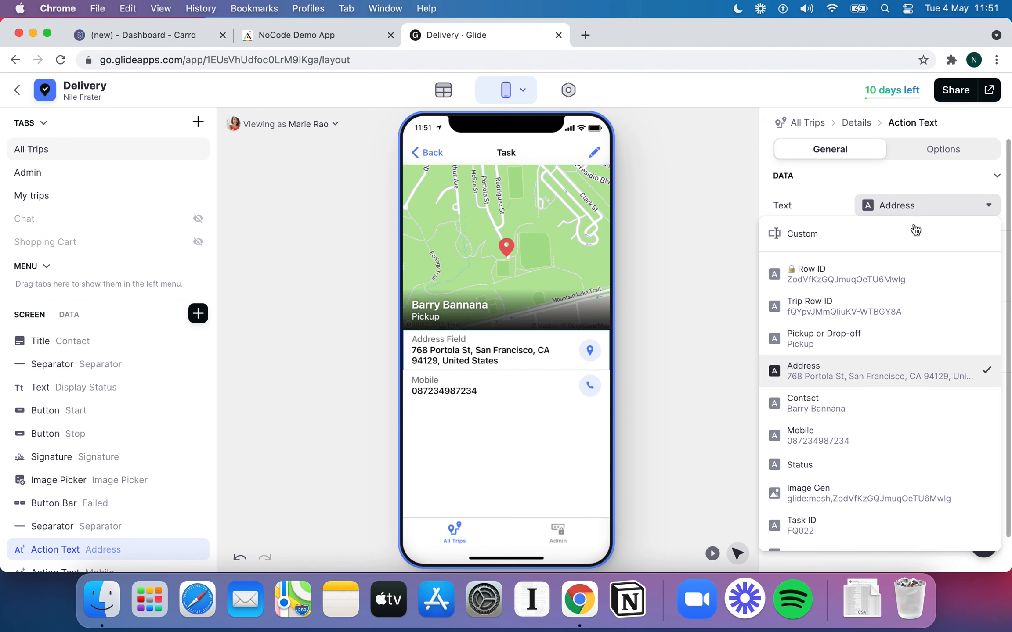
click(869, 407)
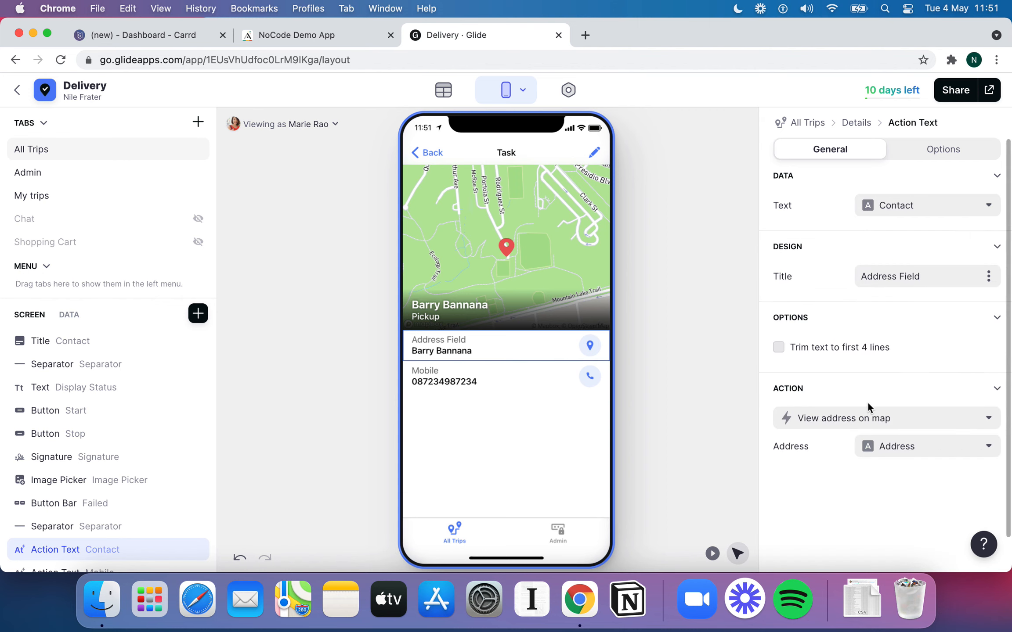
click(897, 209)
click(854, 377)
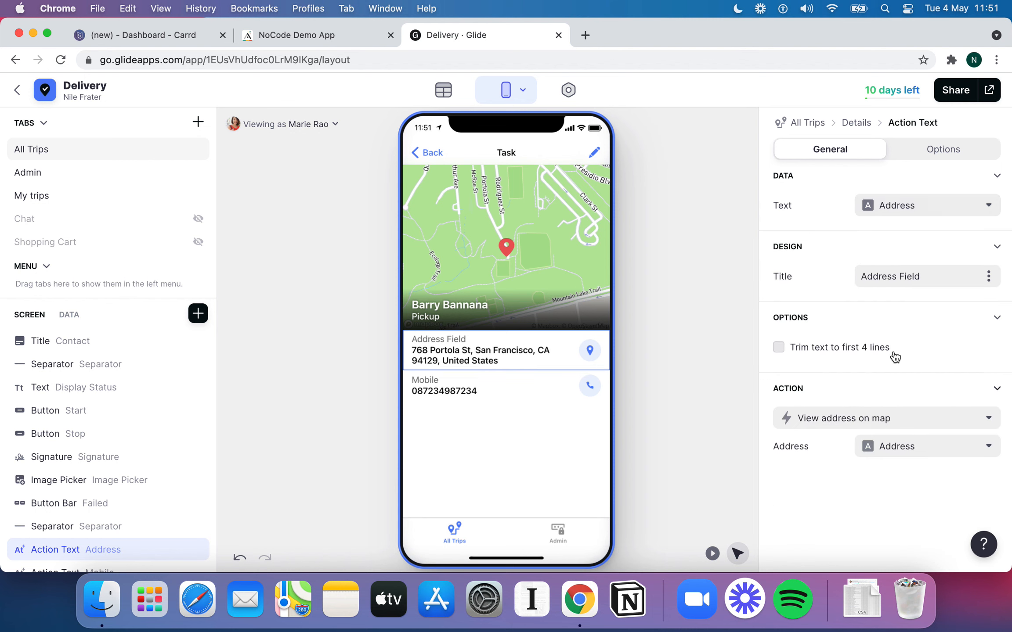
scroll(817, 325, down, 2)
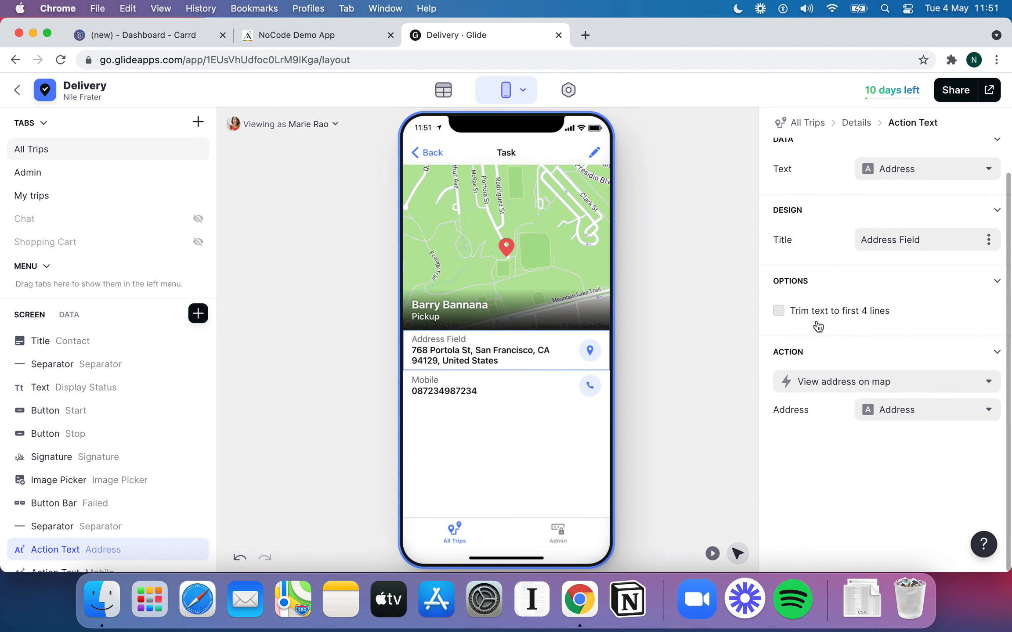
scroll(881, 246, up, 2)
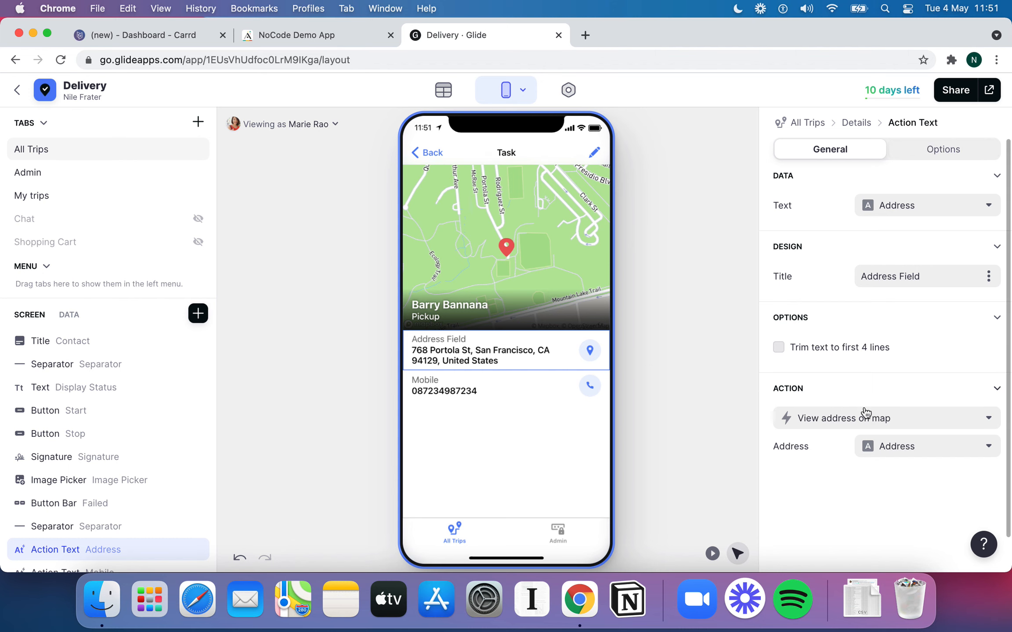
click(711, 555)
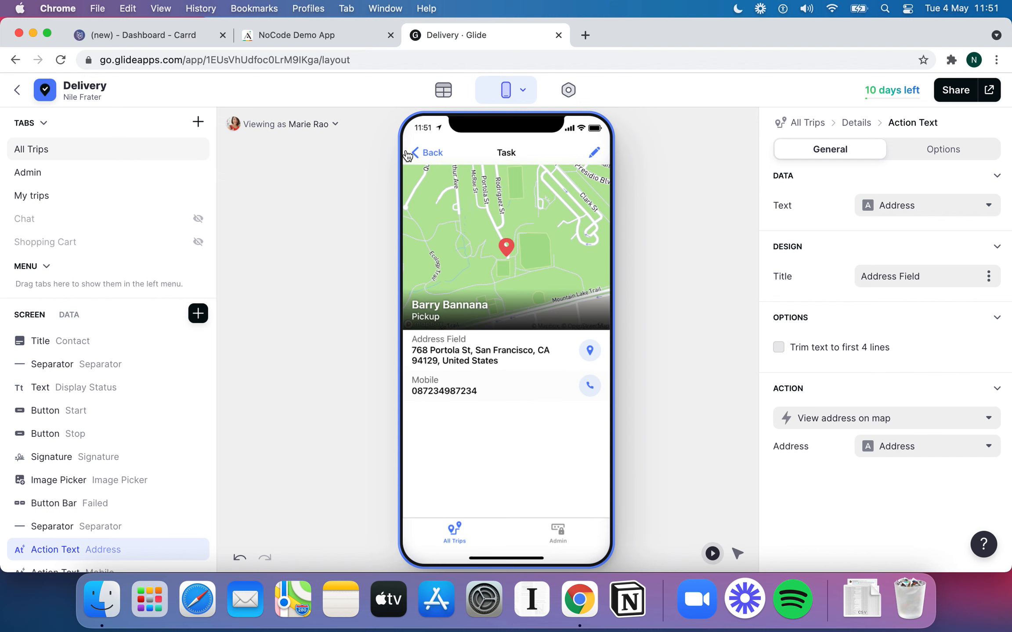
click(431, 153)
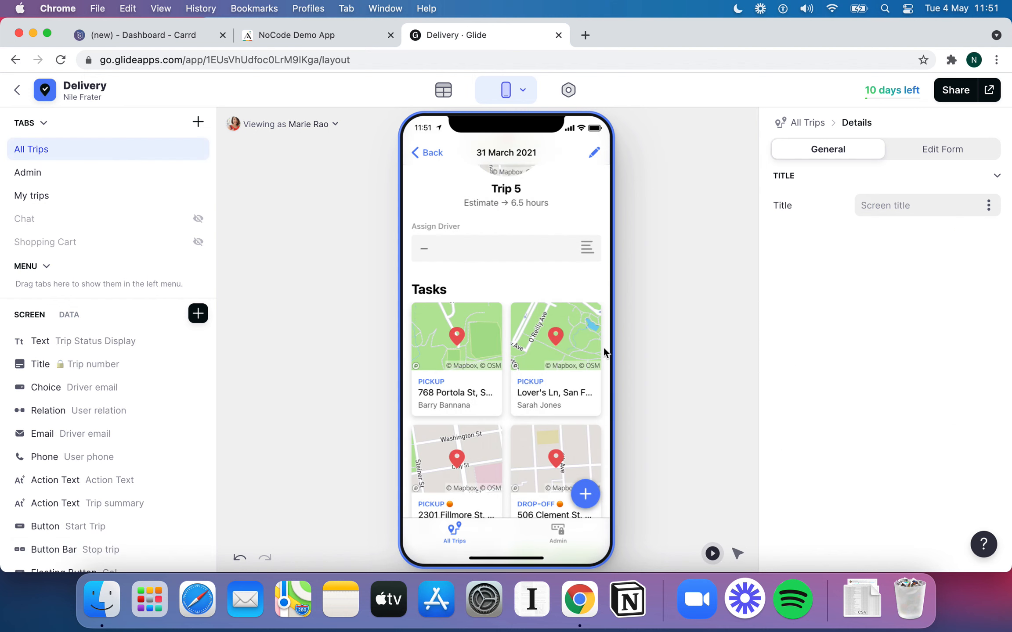
click(482, 399)
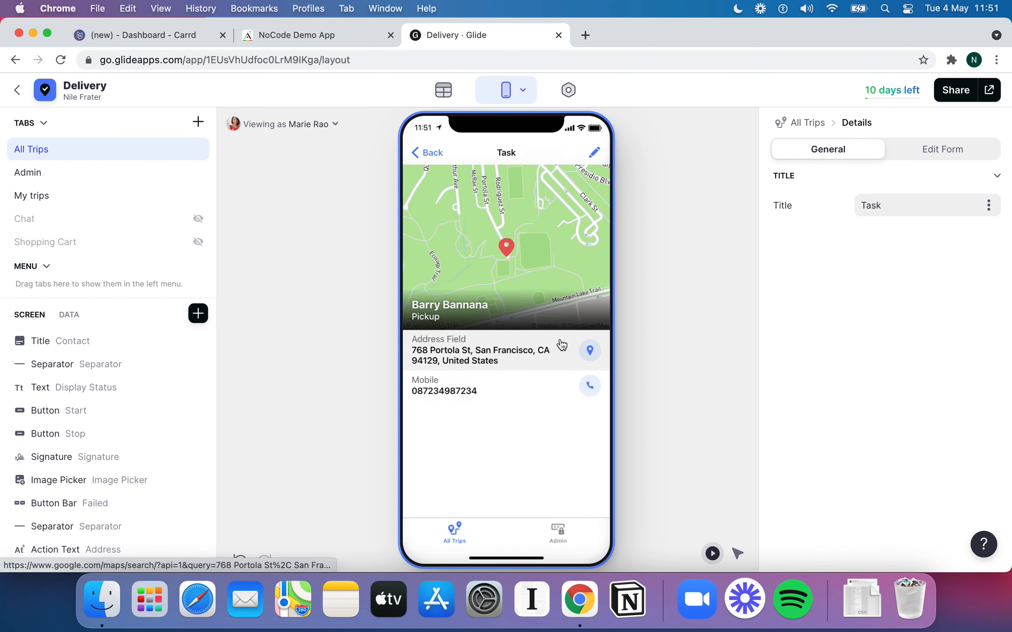
click(737, 553)
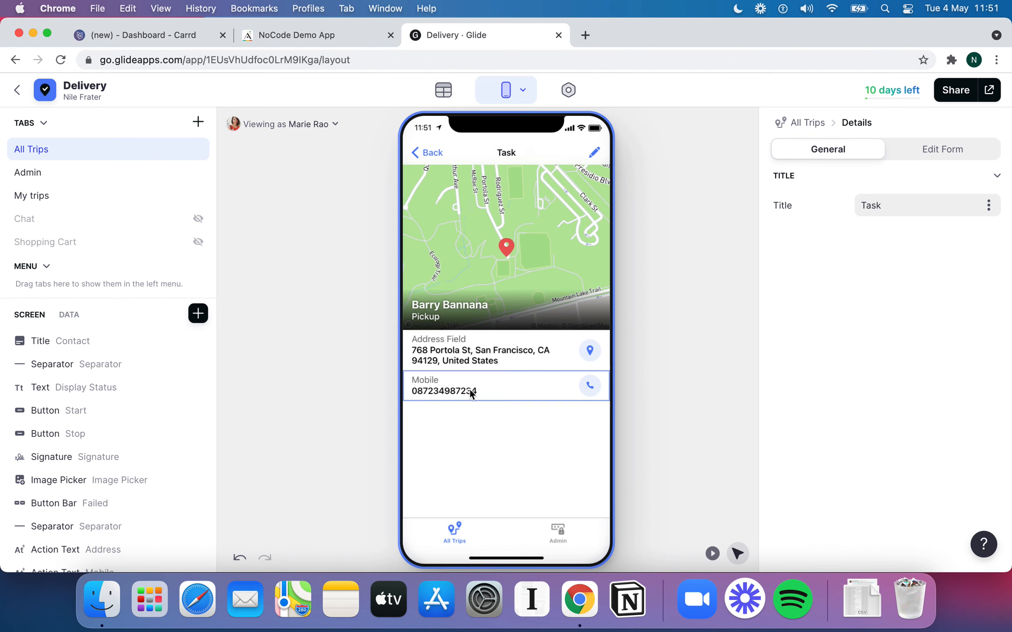
click(509, 351)
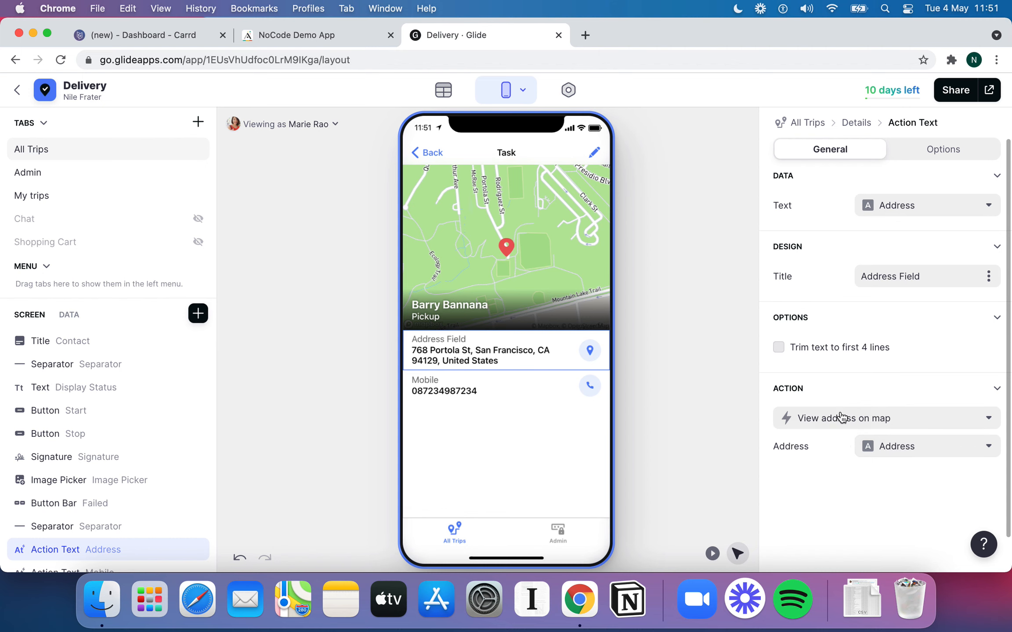
click(884, 421)
scroll(887, 273, down, 1)
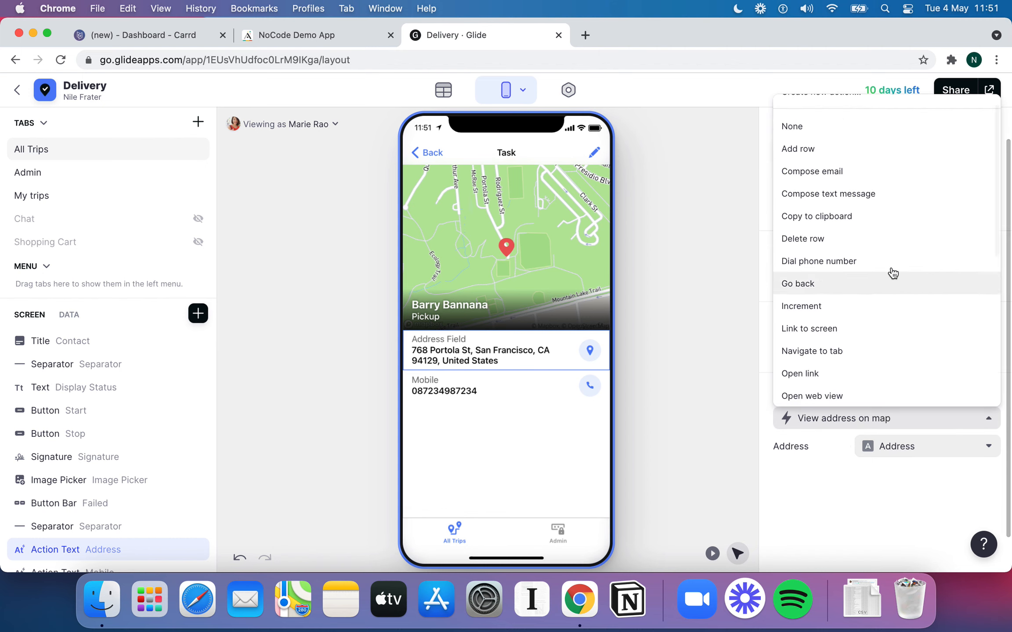
scroll(874, 226, up, 1)
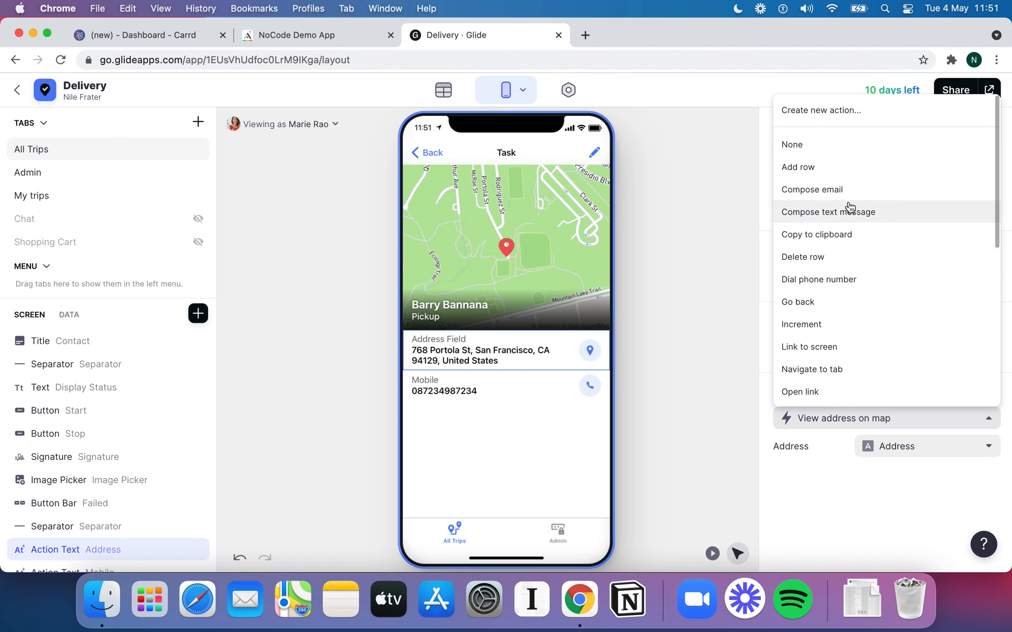
scroll(863, 242, down, 5)
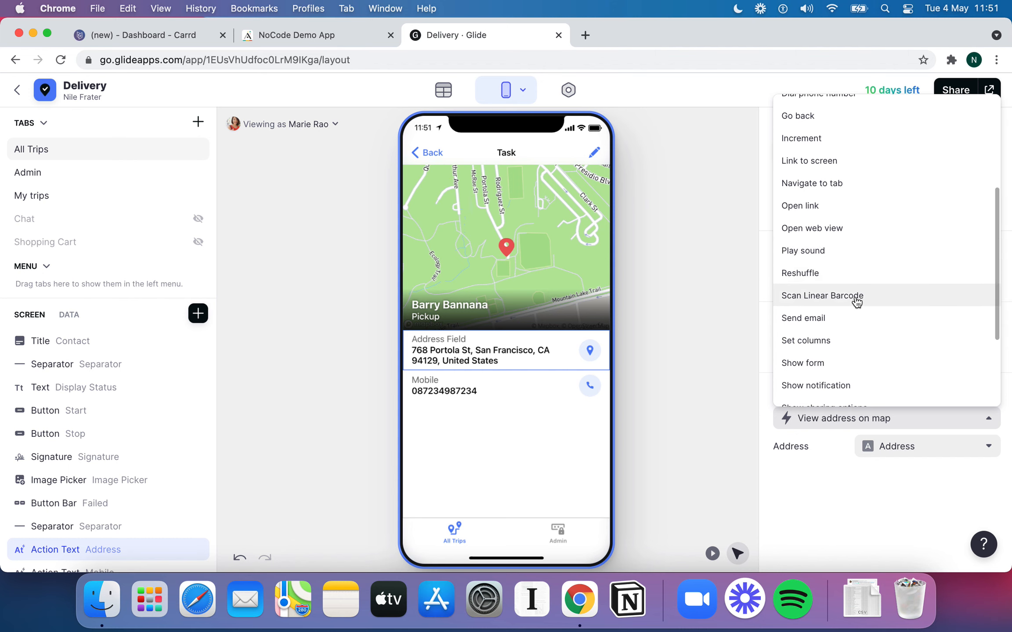
click(735, 381)
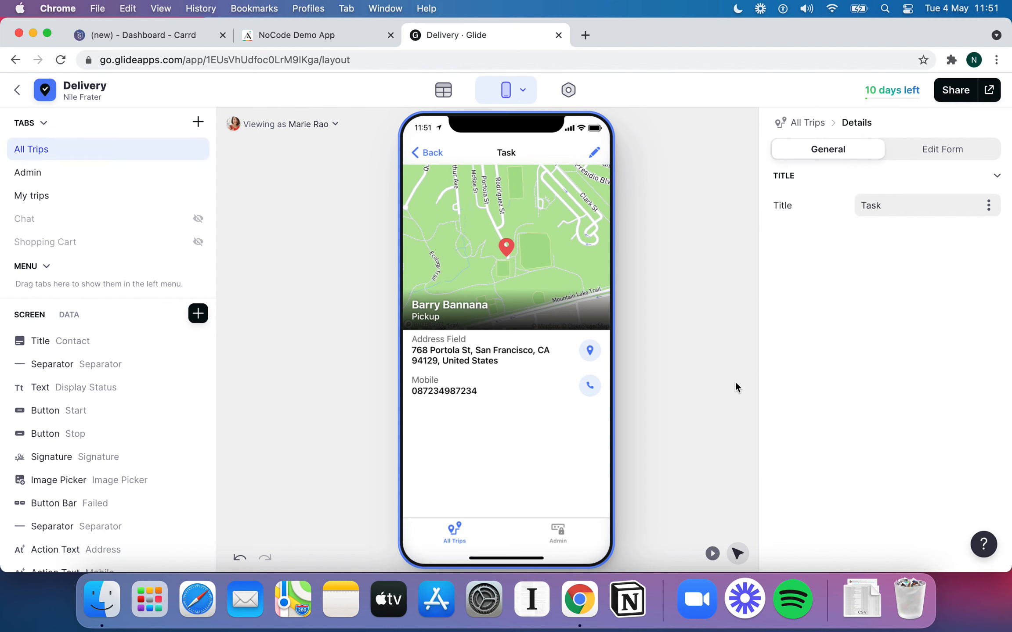
click(511, 349)
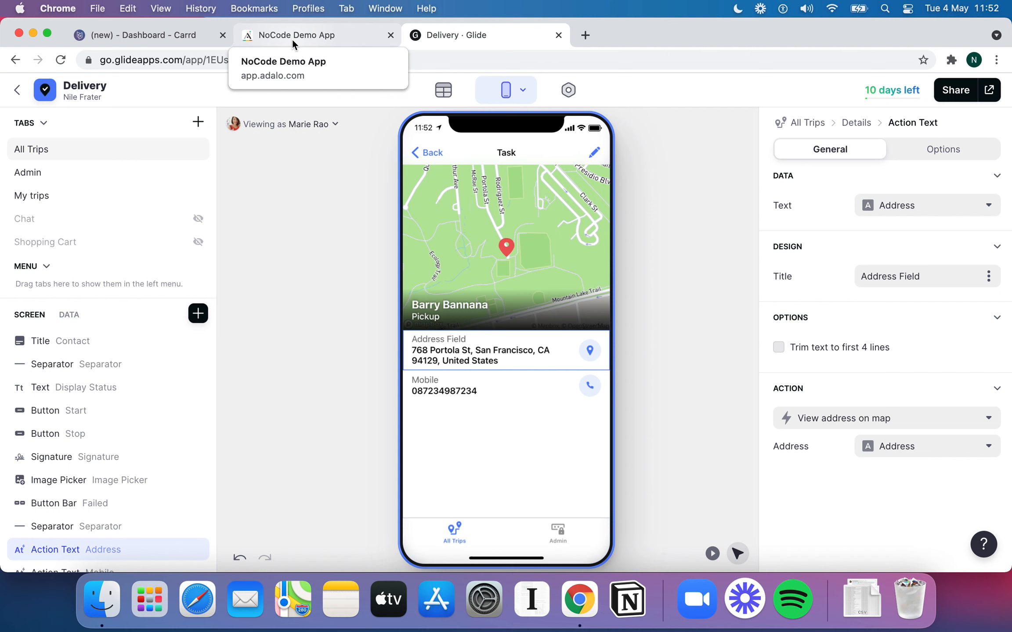
Glance at the Adalo tab, then back out of the task and Trip 5 to All Trips
click(322, 33)
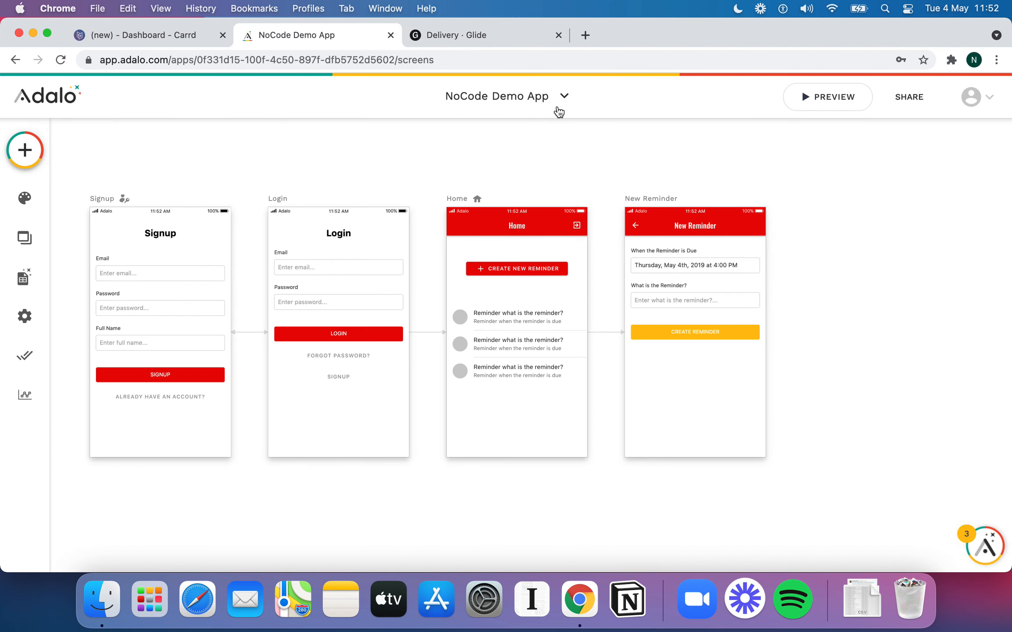
click(521, 41)
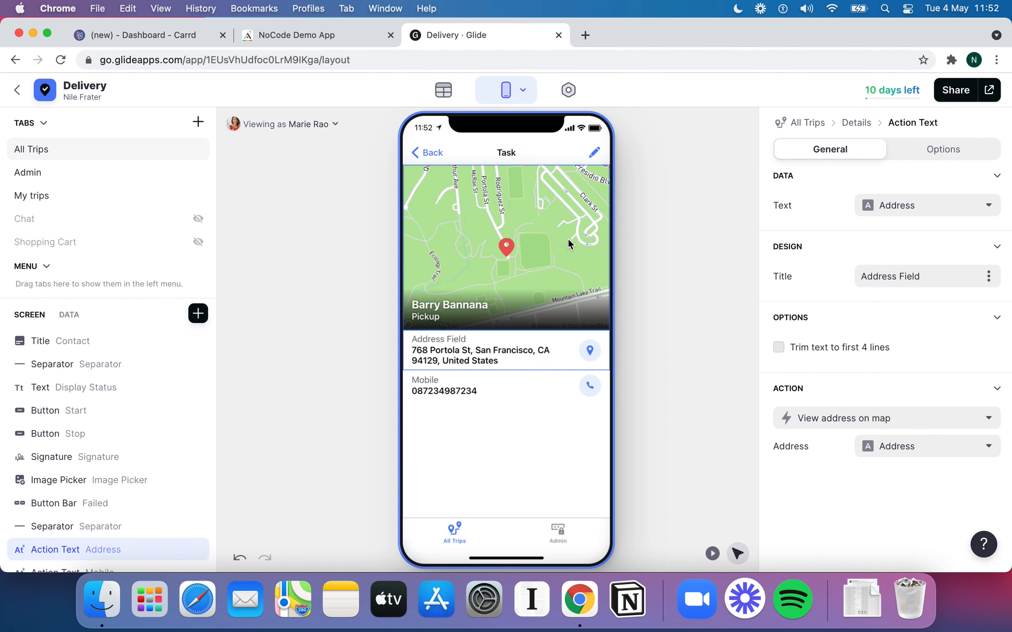
click(429, 158)
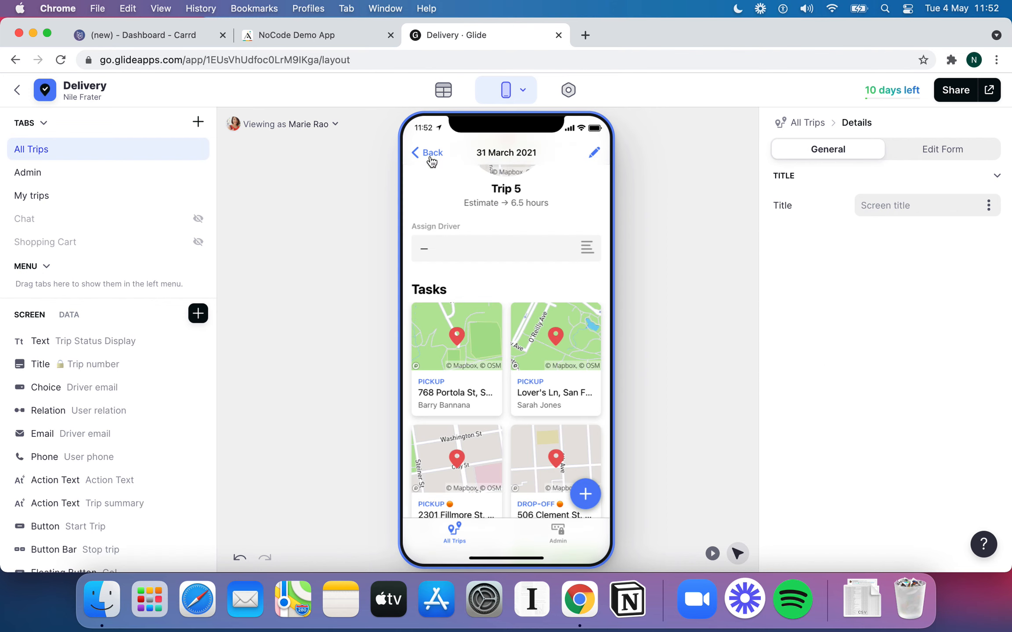
click(415, 154)
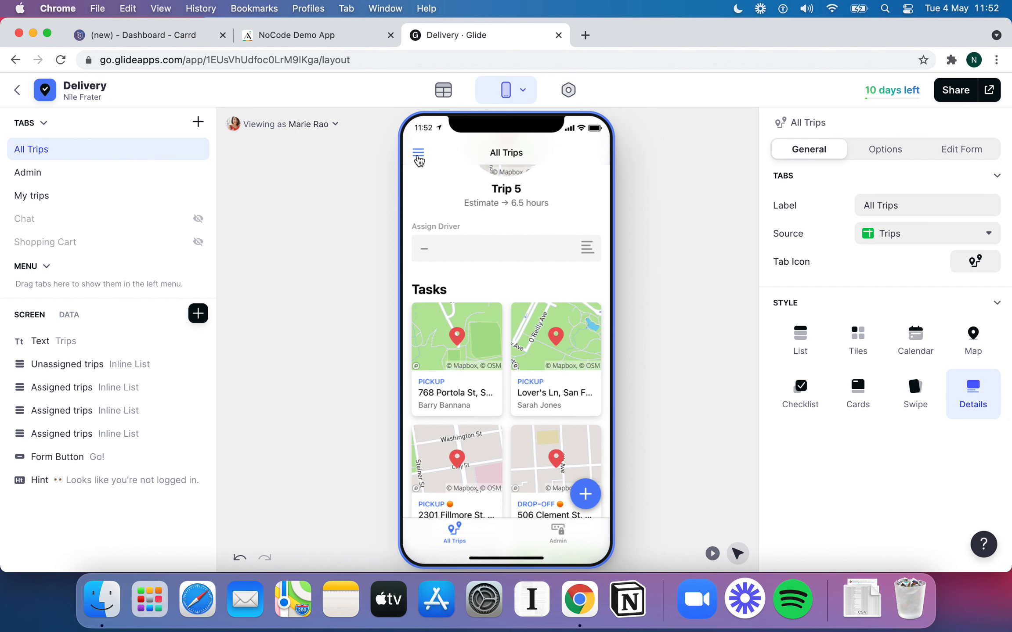